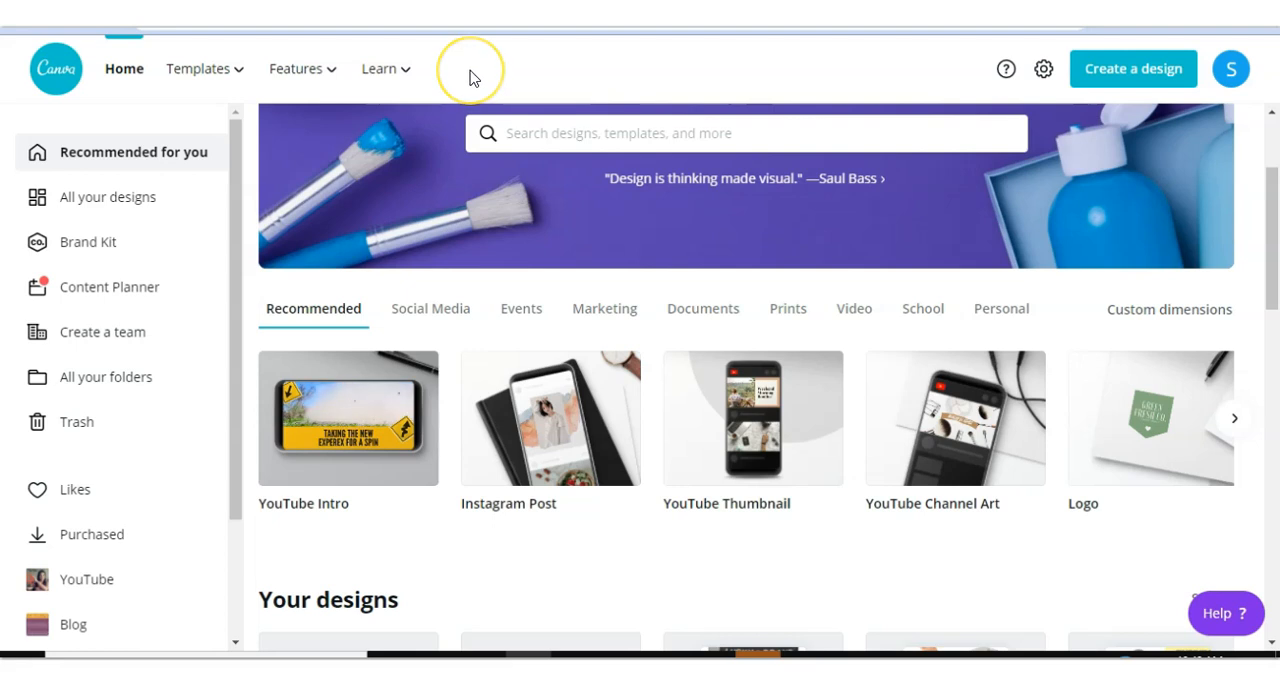
# - Search the designs and templates for youtube intro
pyautogui.click(545, 132)
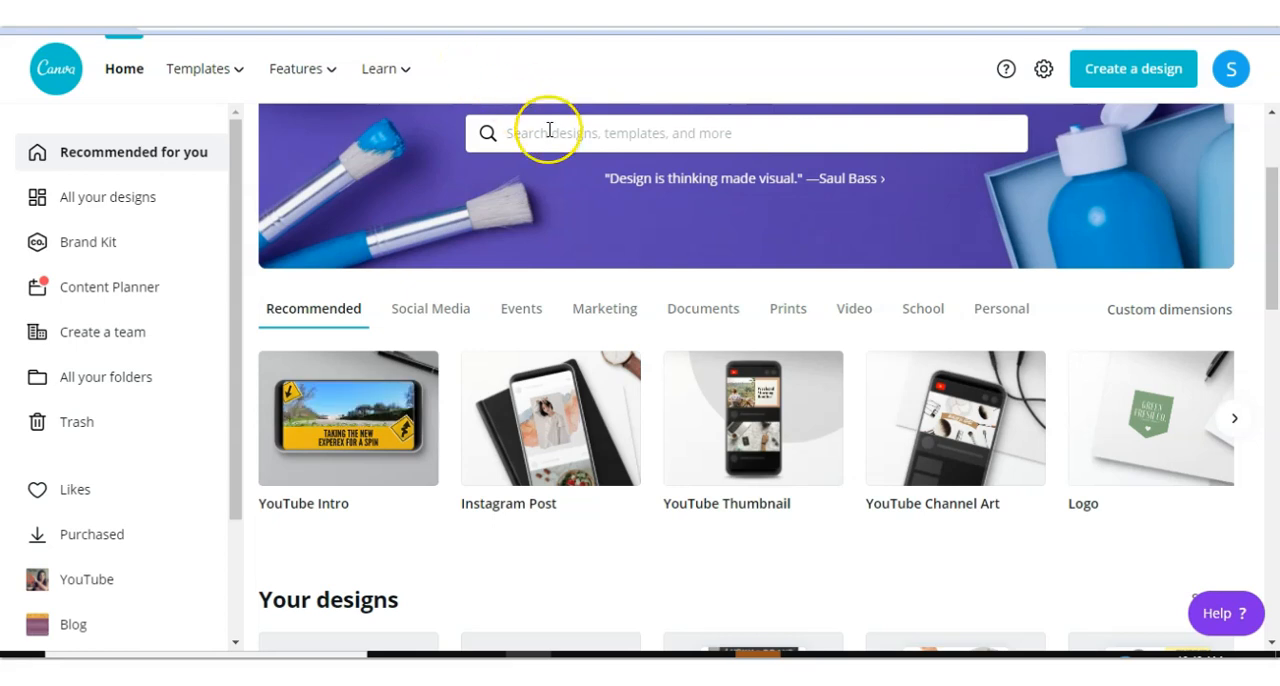
pyautogui.click(548, 133)
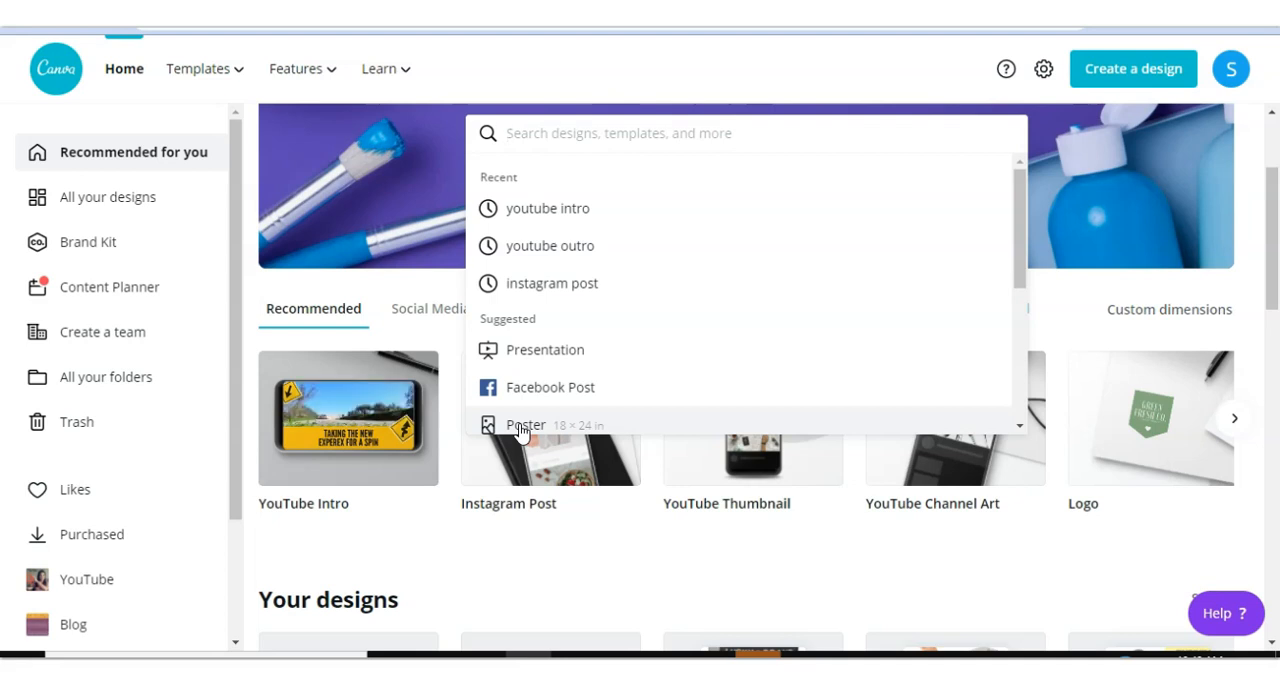
pyautogui.click(589, 213)
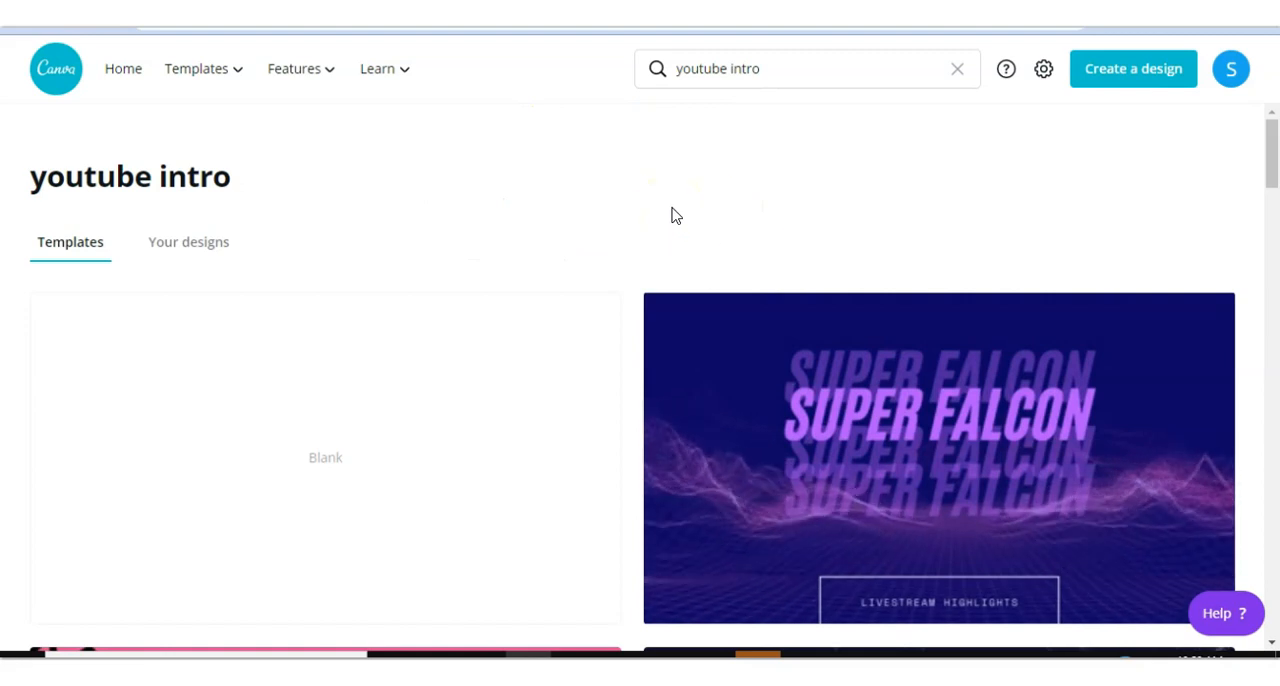
# - Browse the youtube intro template results
pyautogui.scroll(-1, 673, 217)
pyautogui.scroll(-1, 673, 217)
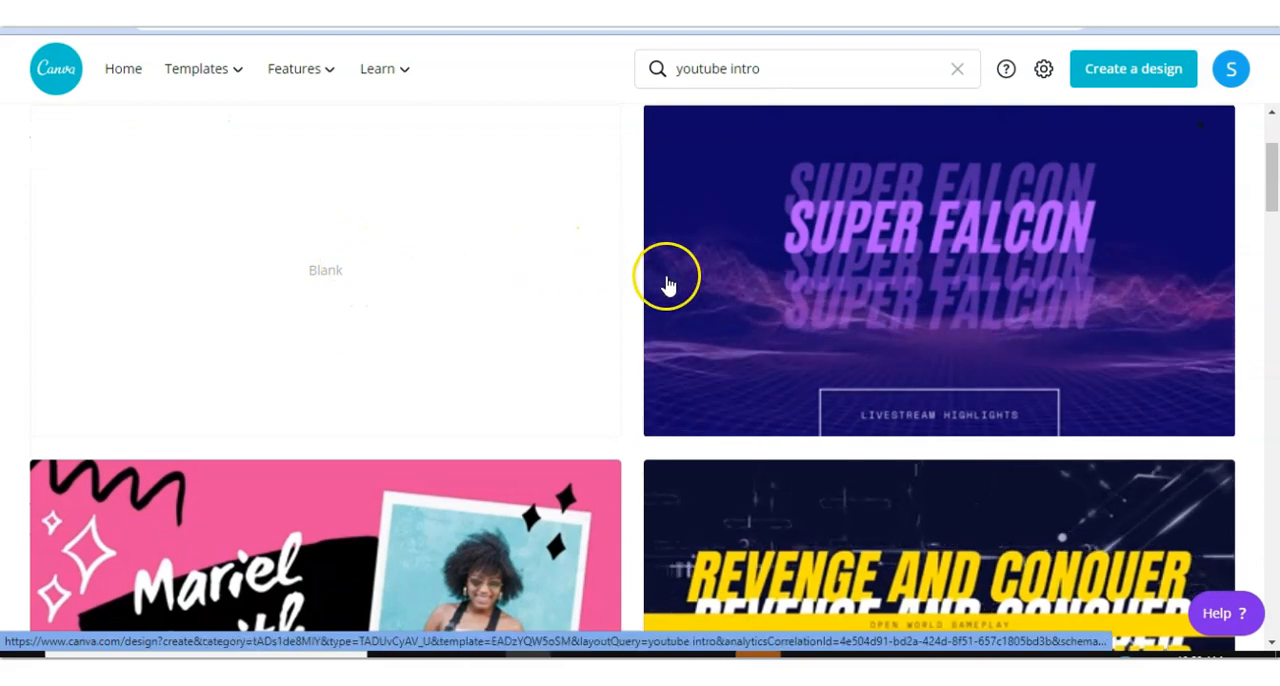
pyautogui.scroll(-1, 666, 286)
pyautogui.scroll(-1, 666, 283)
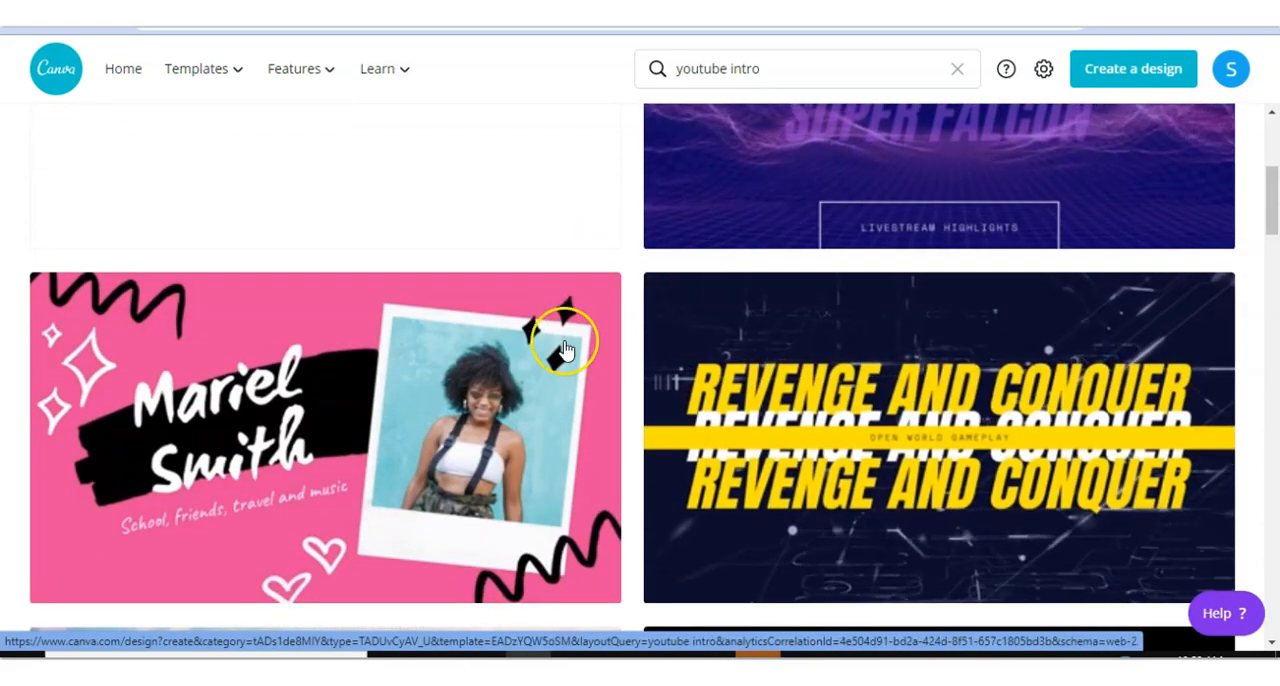
pyautogui.scroll(-1, 566, 350)
pyautogui.scroll(-7, 566, 368)
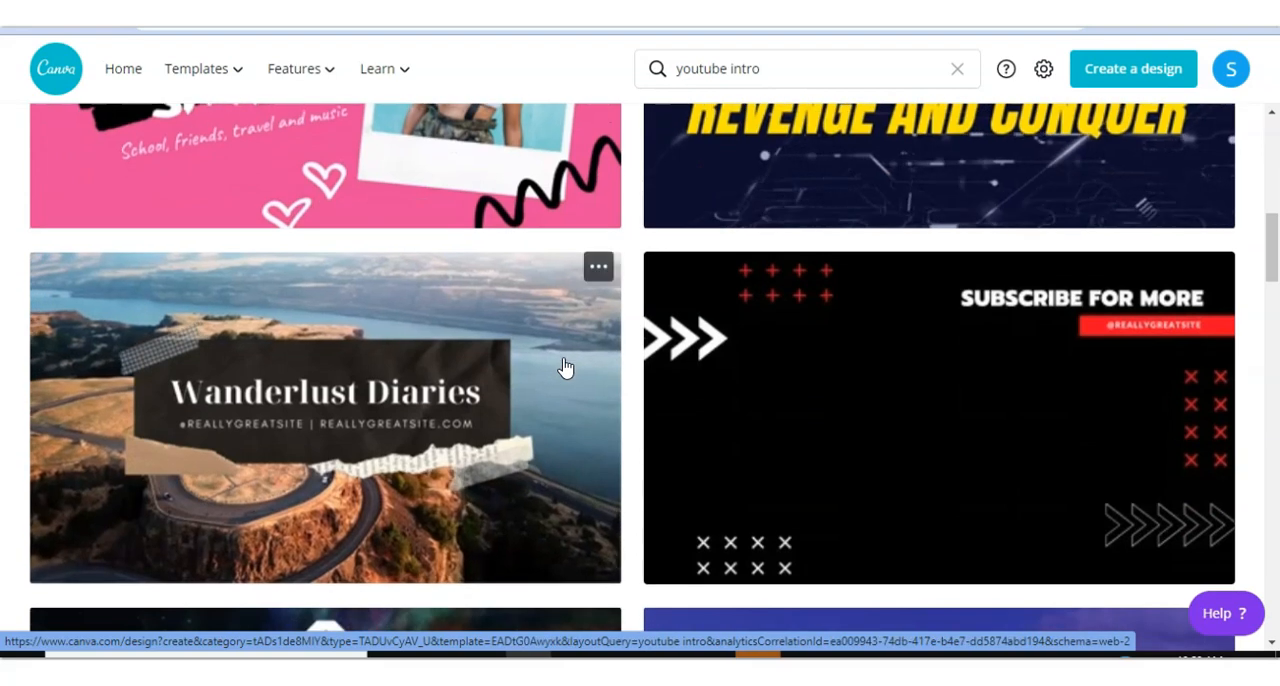
pyautogui.scroll(-3, 566, 368)
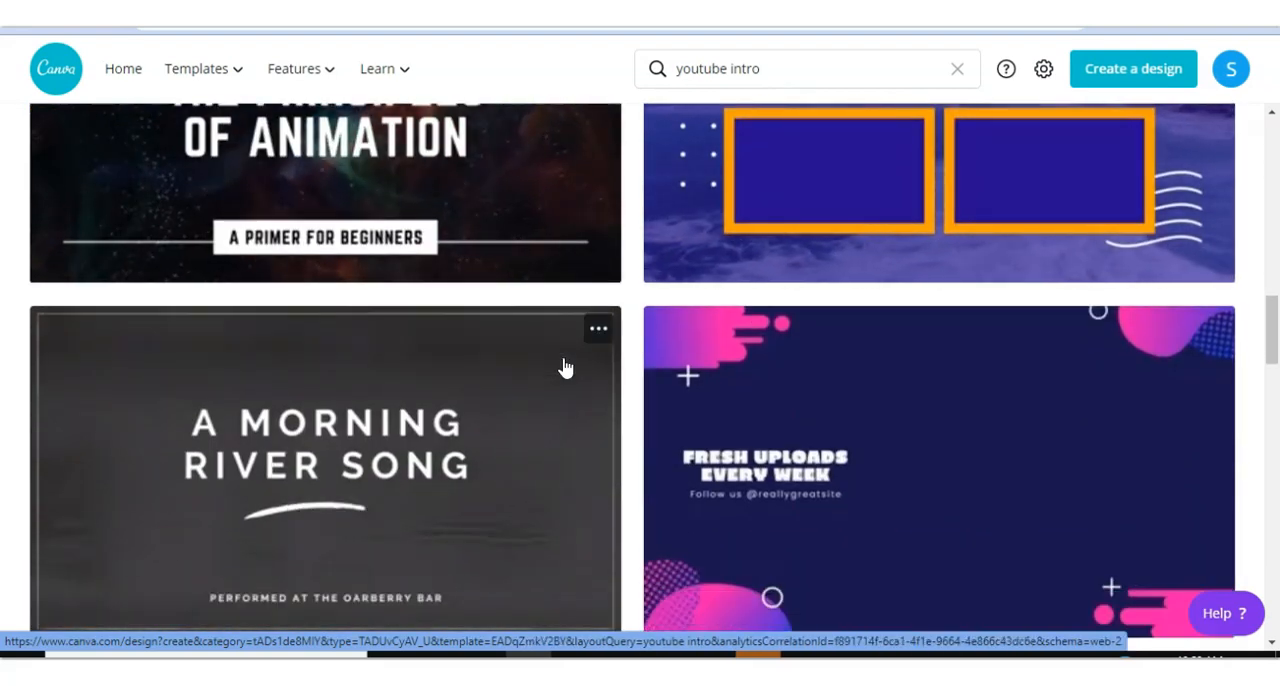
pyautogui.scroll(-4, 565, 368)
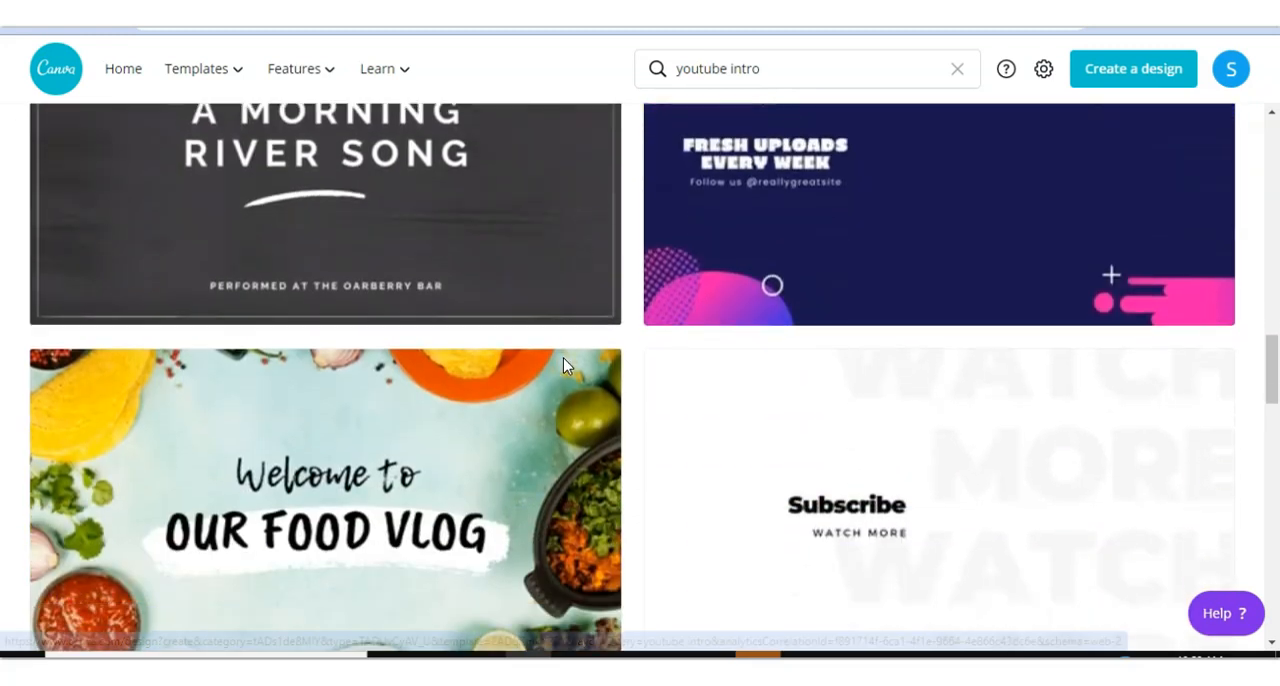
pyautogui.scroll(-4, 507, 402)
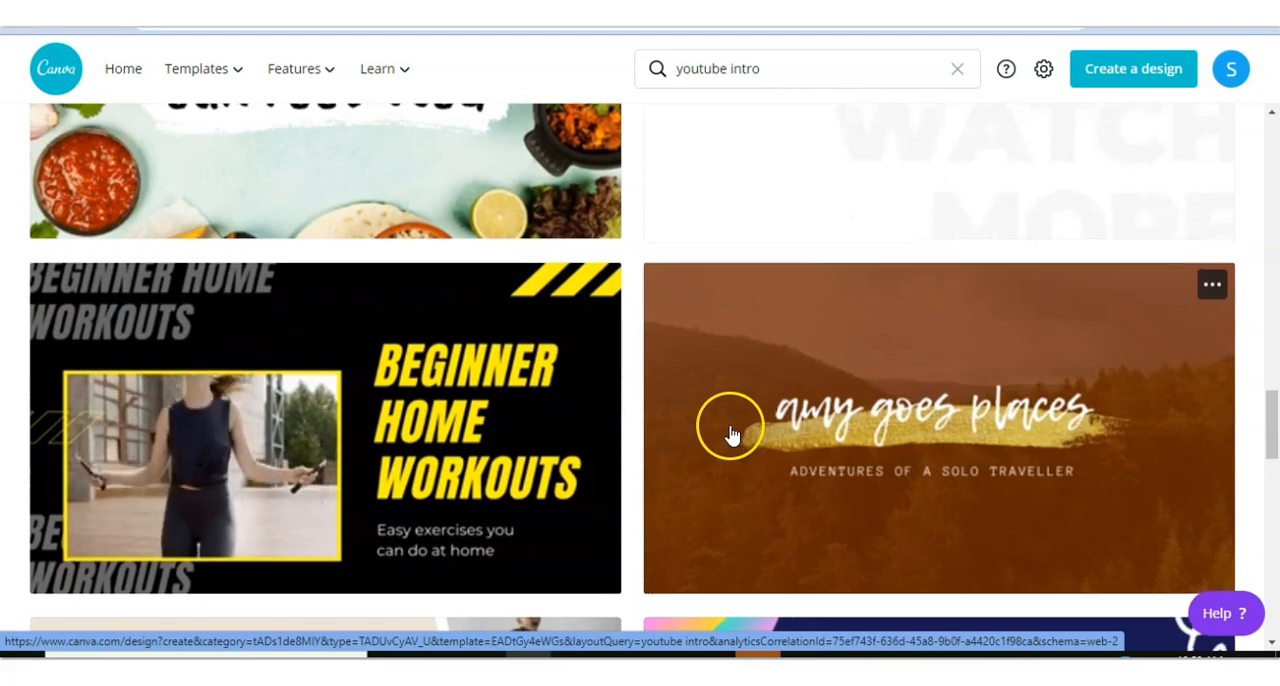
pyautogui.scroll(-2, 729, 434)
pyautogui.scroll(-2, 731, 434)
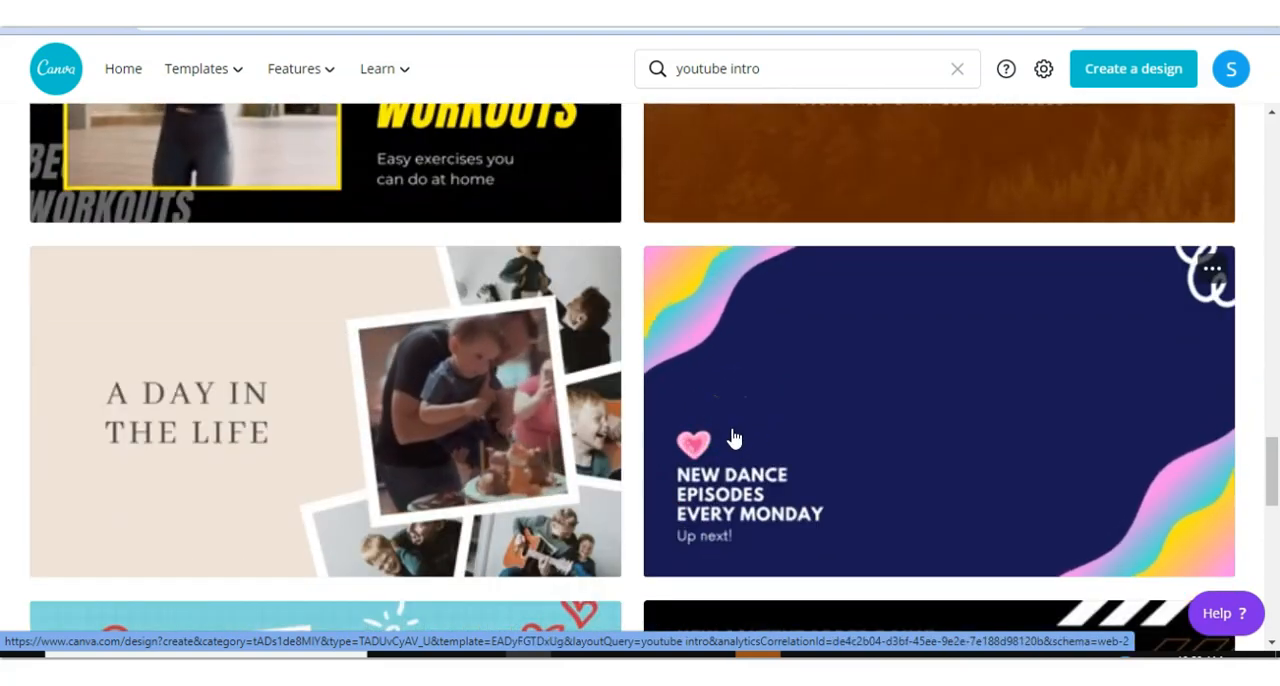
pyautogui.scroll(-2, 735, 438)
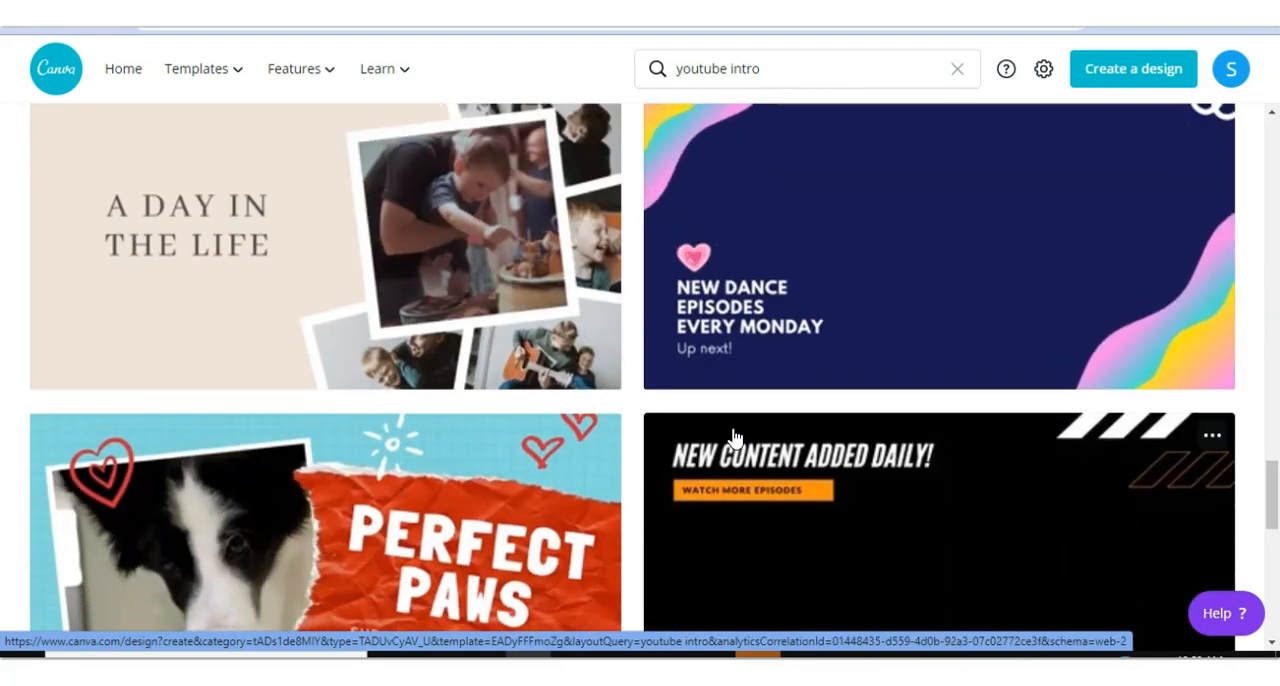
pyautogui.scroll(1, 735, 438)
pyautogui.scroll(1, 735, 438)
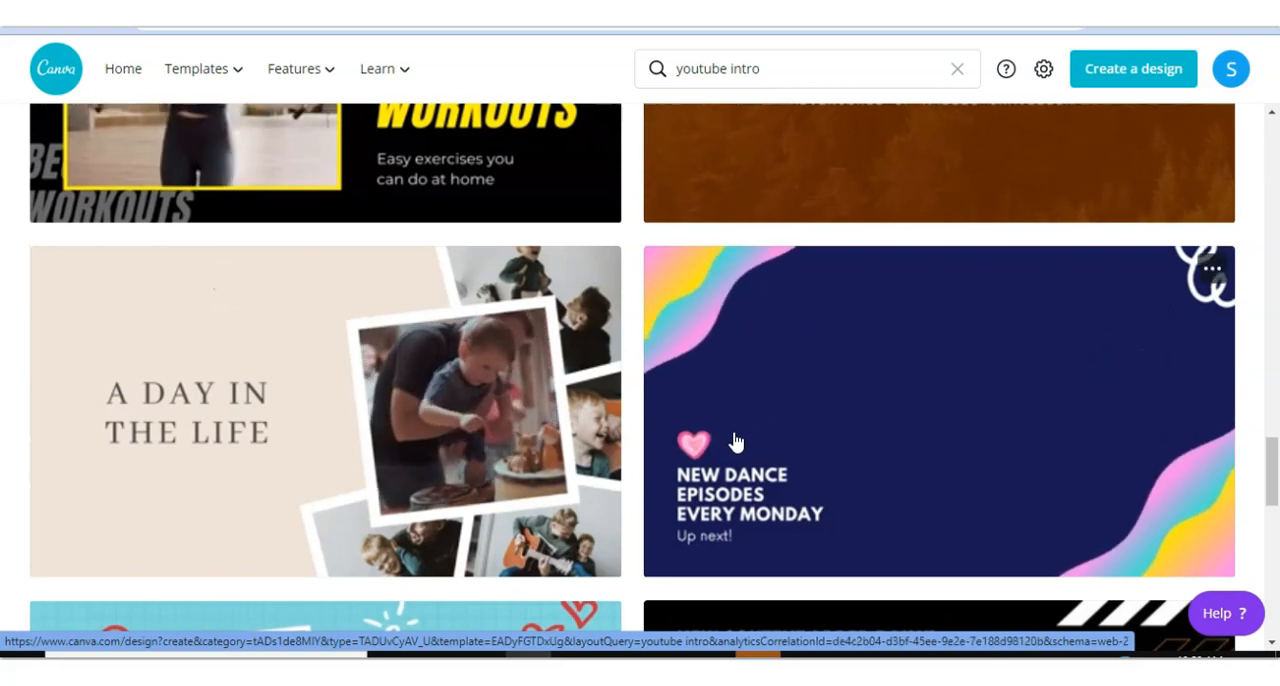
pyautogui.scroll(3, 737, 441)
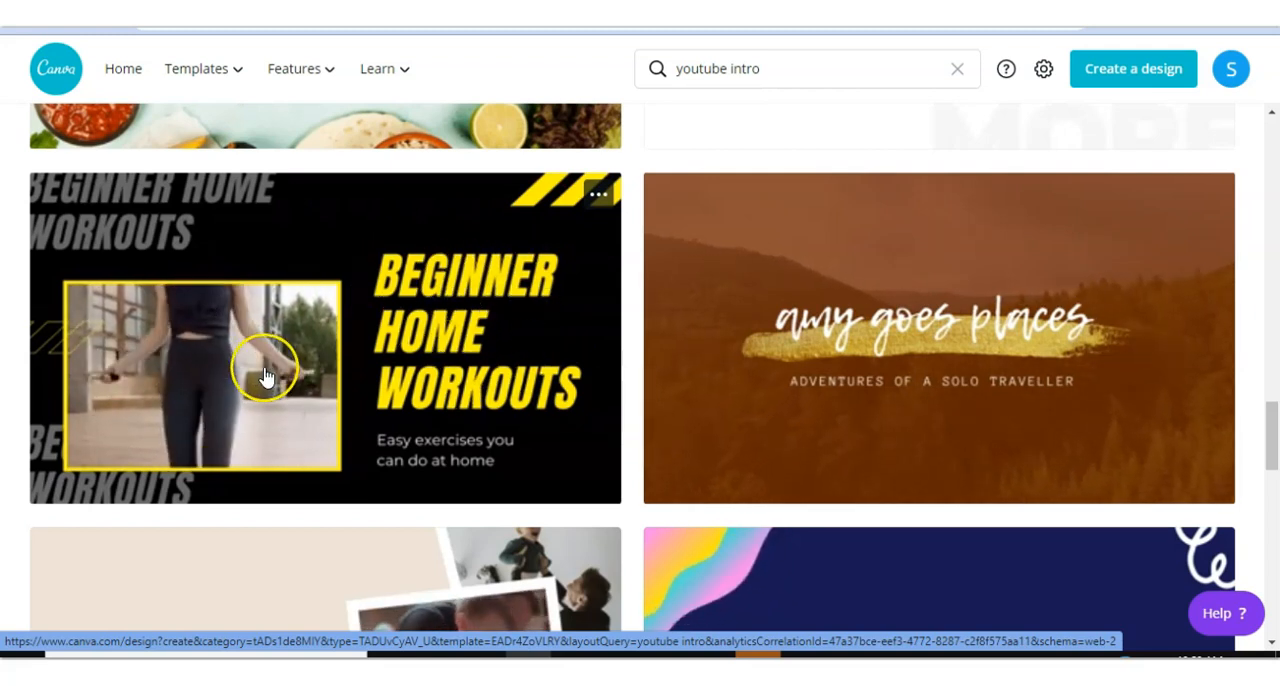
pyautogui.scroll(2, 286, 382)
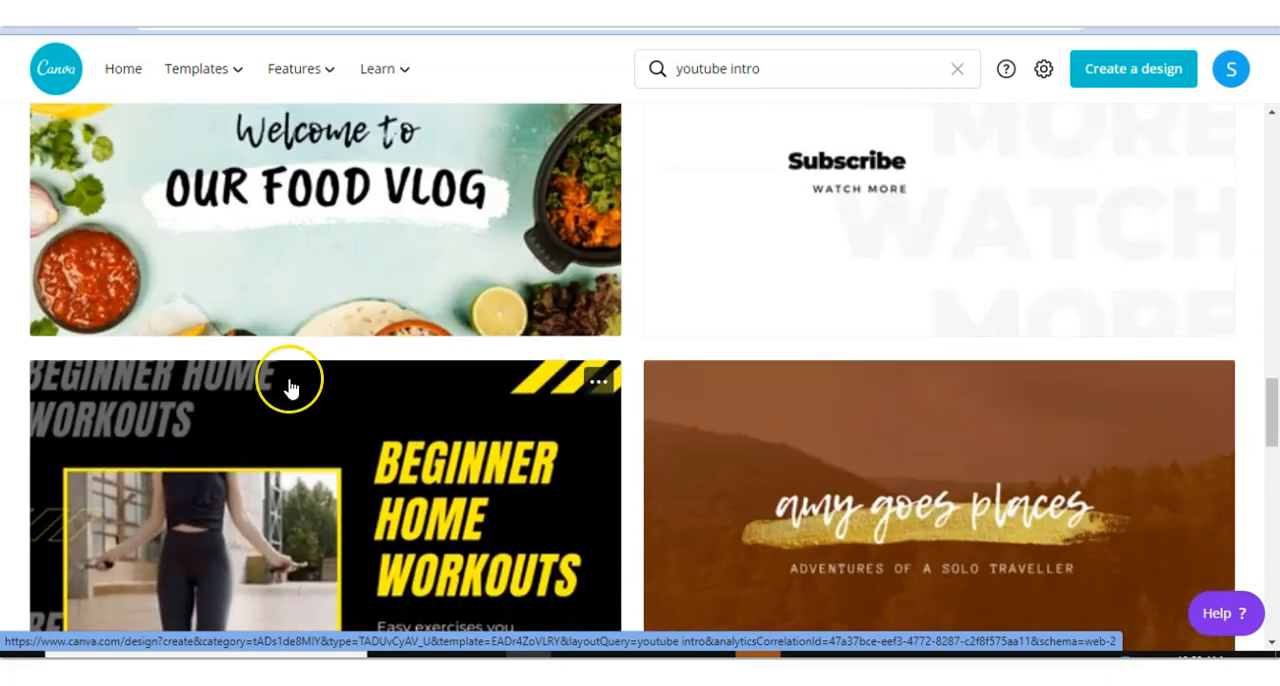
pyautogui.scroll(2, 290, 390)
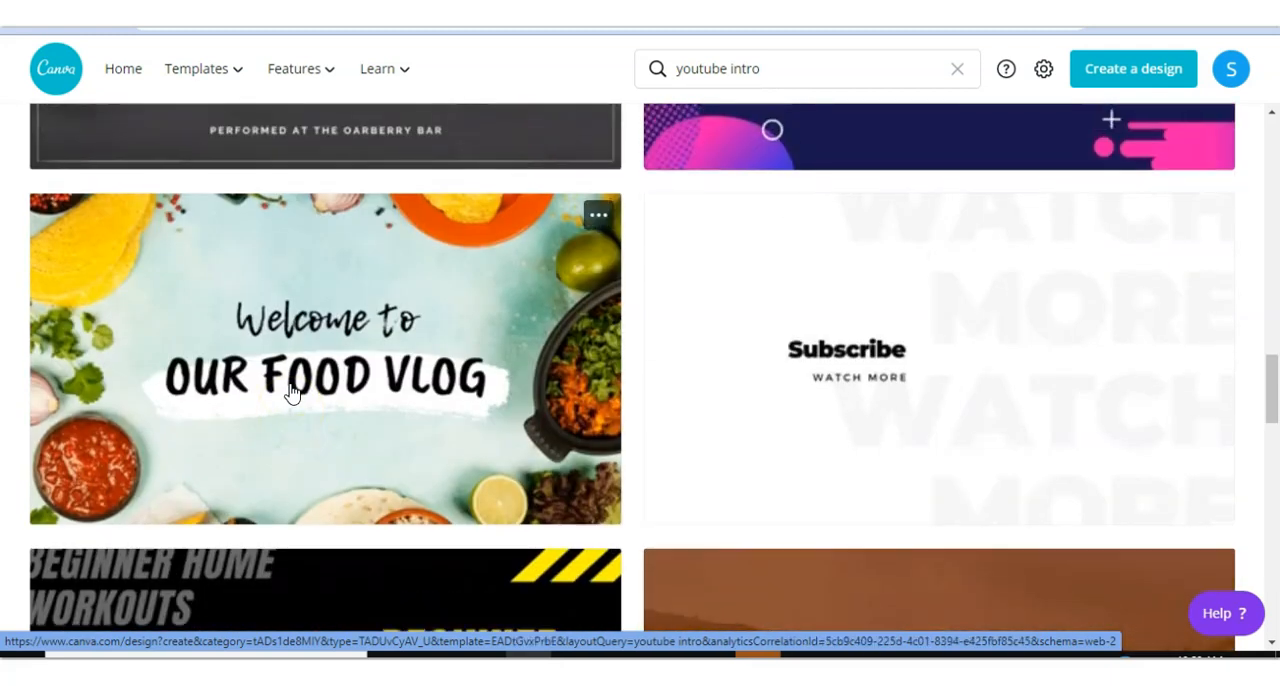
pyautogui.scroll(3, 290, 392)
pyautogui.scroll(4, 292, 395)
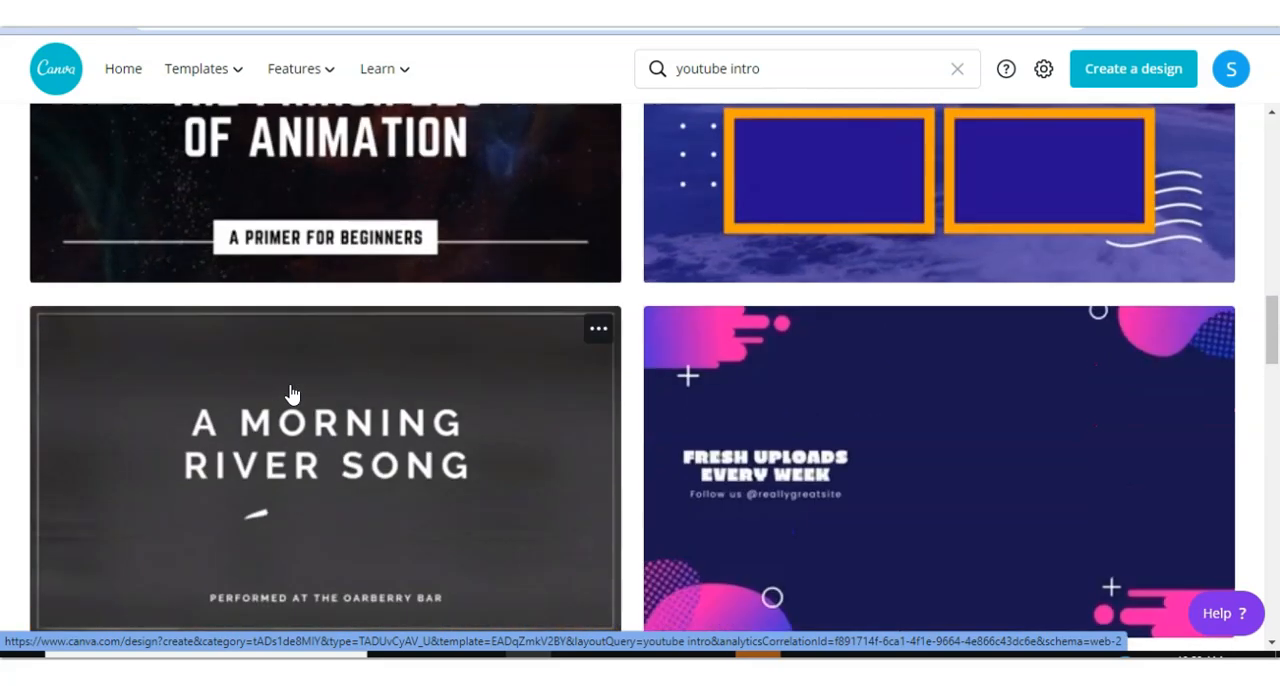
pyautogui.scroll(10, 295, 400)
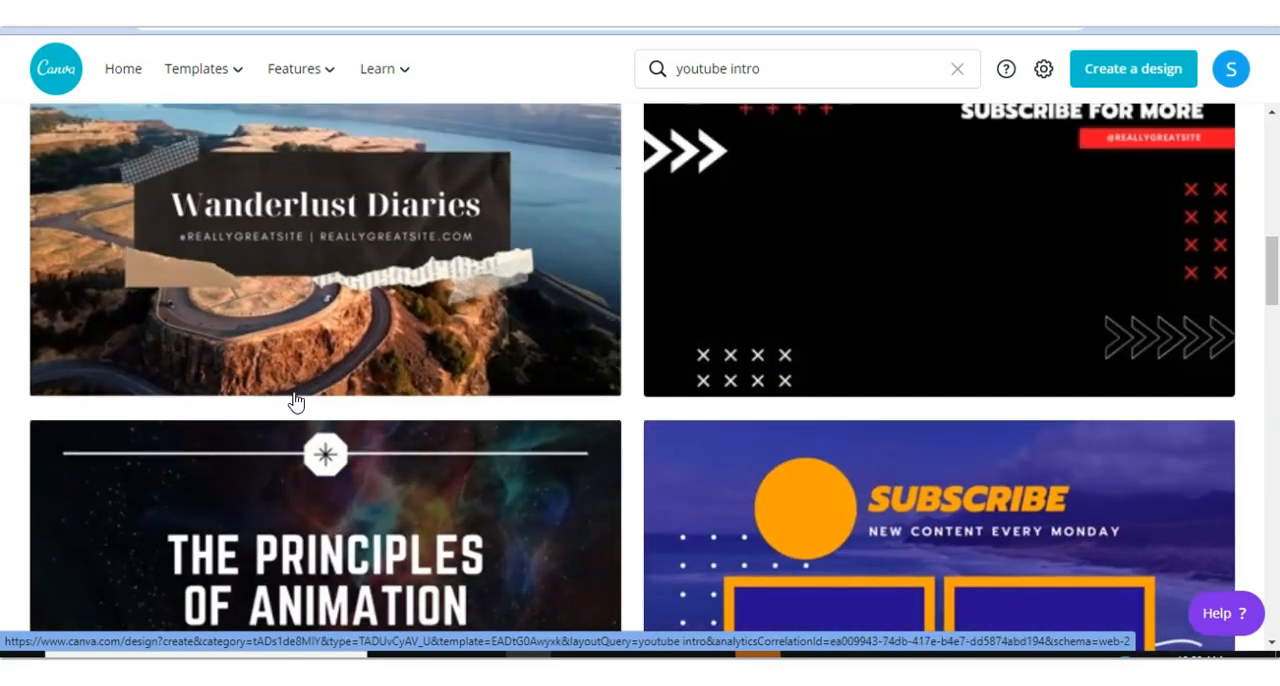
pyautogui.scroll(3, 297, 403)
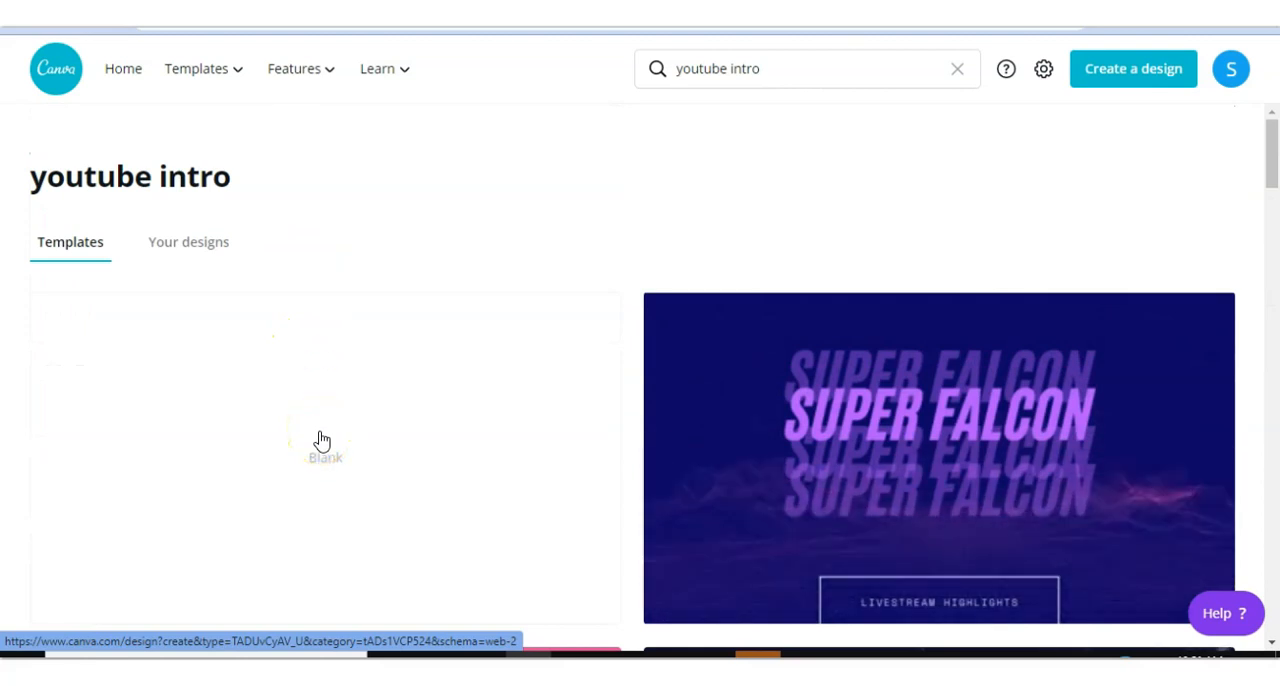
# - Start a blank YouTube intro video design
pyautogui.click(320, 435)
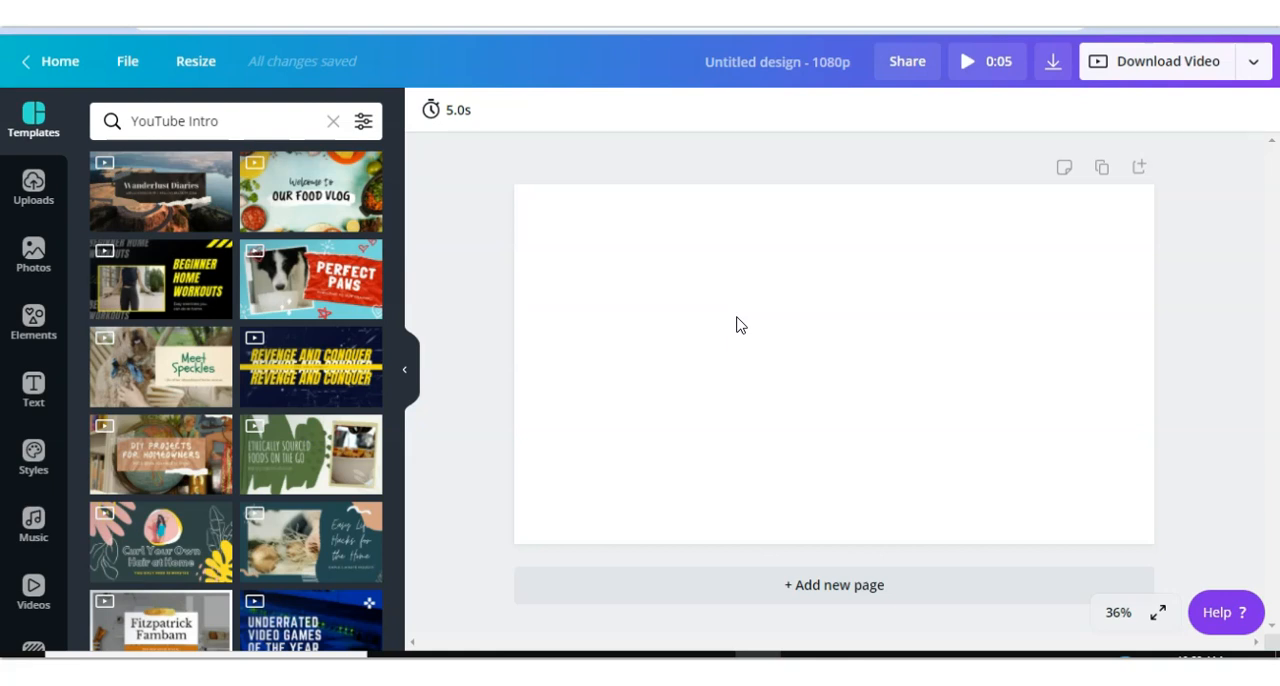
pyautogui.click(35, 587)
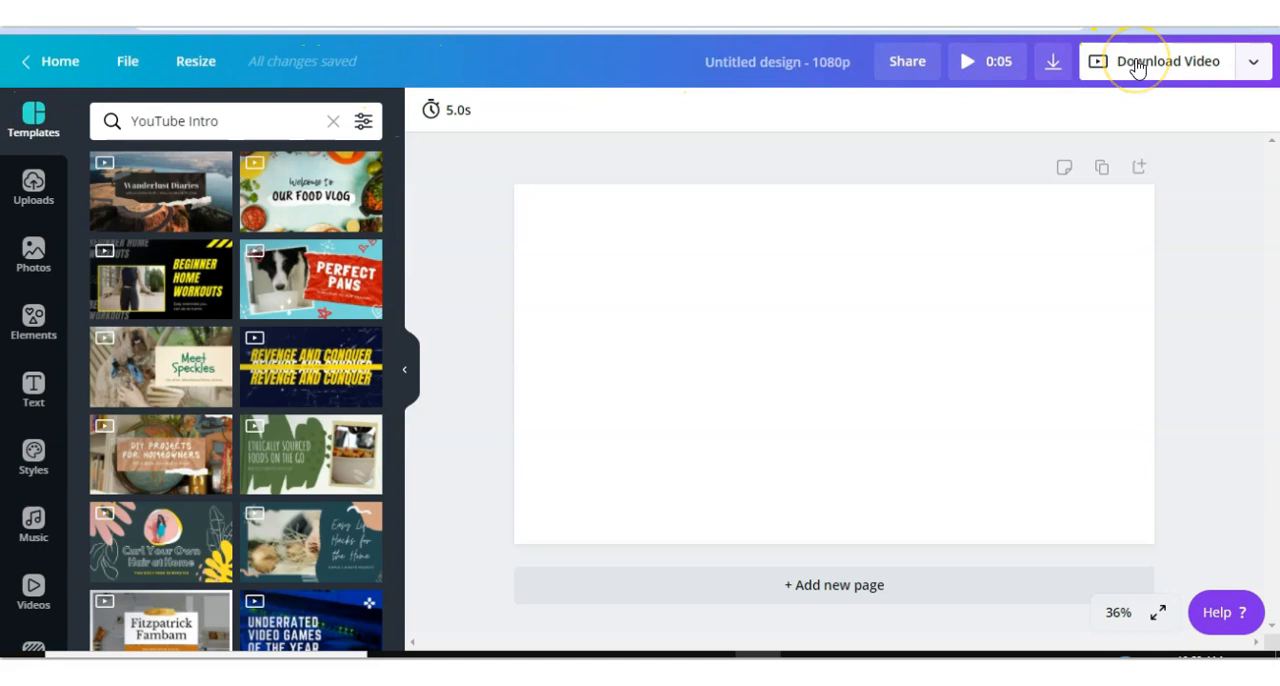
# - Rename the design as Canva Video Tutorial
pyautogui.click(130, 78)
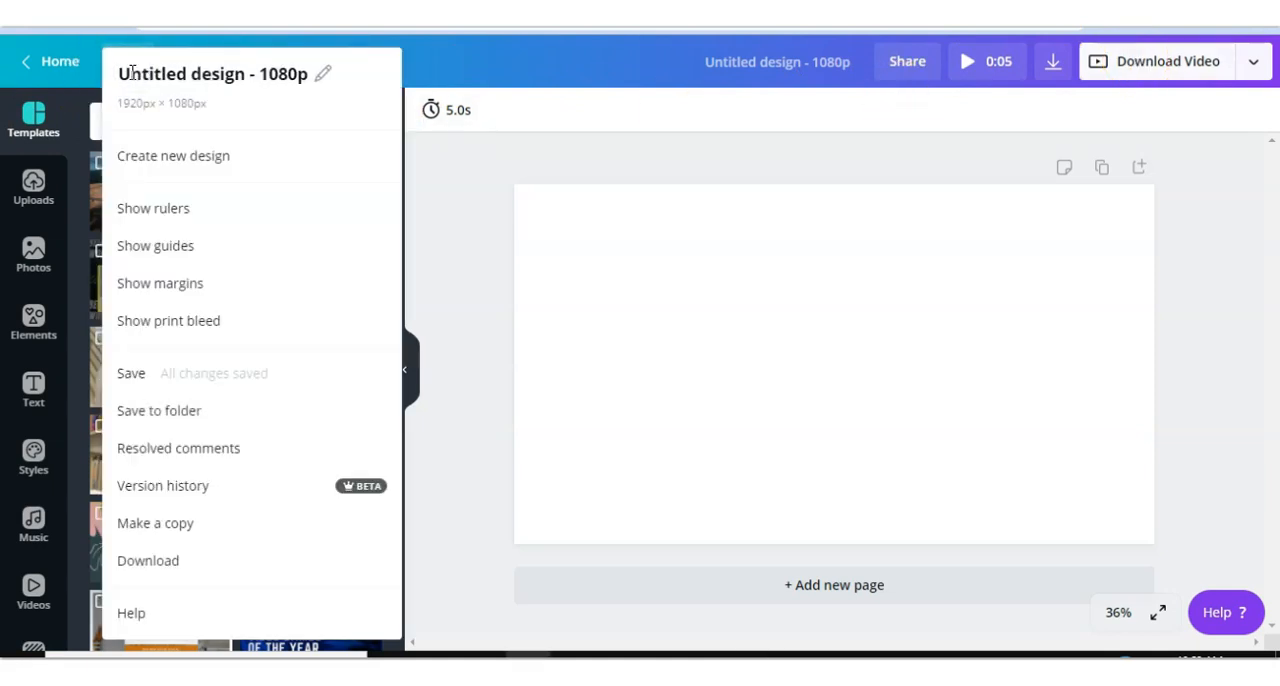
pyautogui.click(445, 78)
pyautogui.click(763, 66)
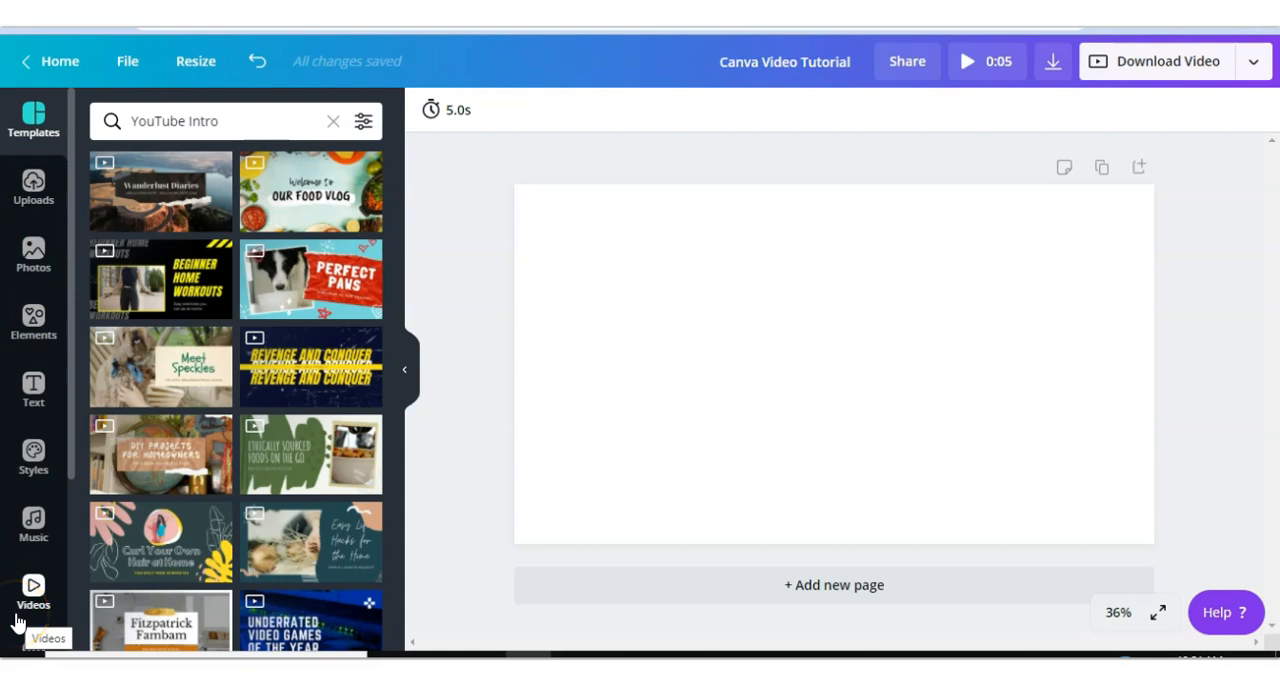
# - Browse the YouTube Intro video templates available for the design
pyautogui.click(40, 135)
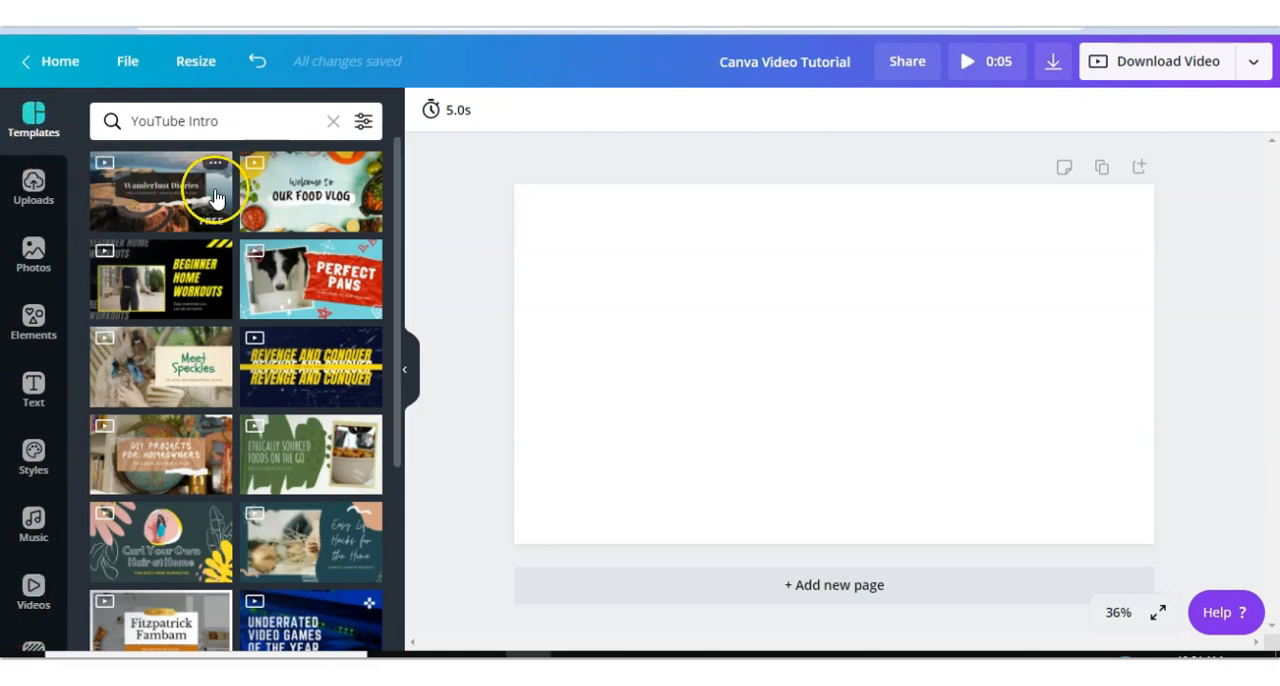
pyautogui.scroll(-2, 275, 365)
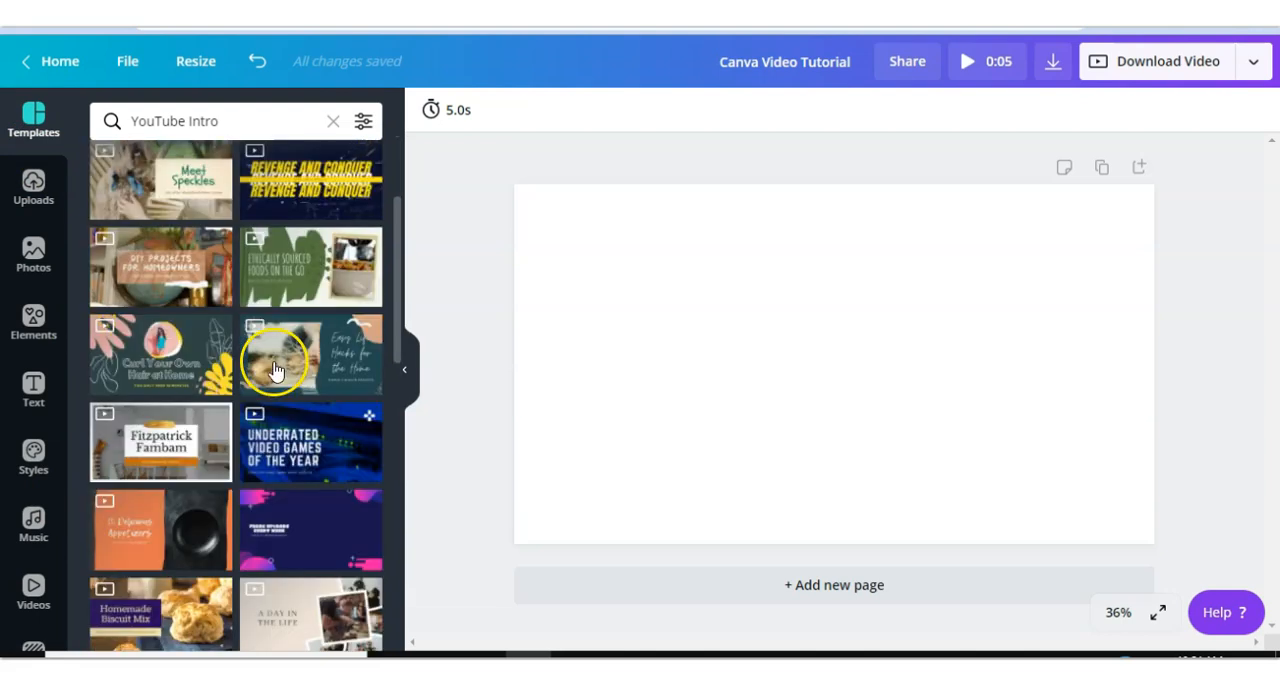
pyautogui.scroll(-1, 275, 370)
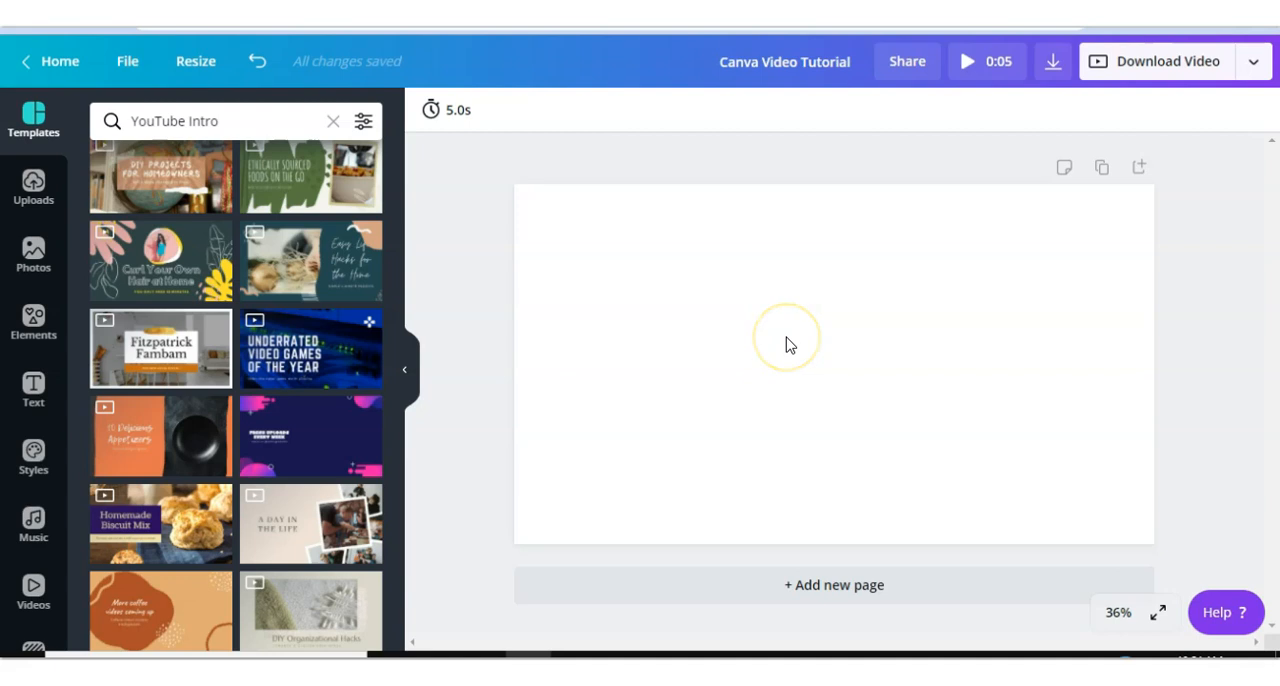
pyautogui.click(173, 125)
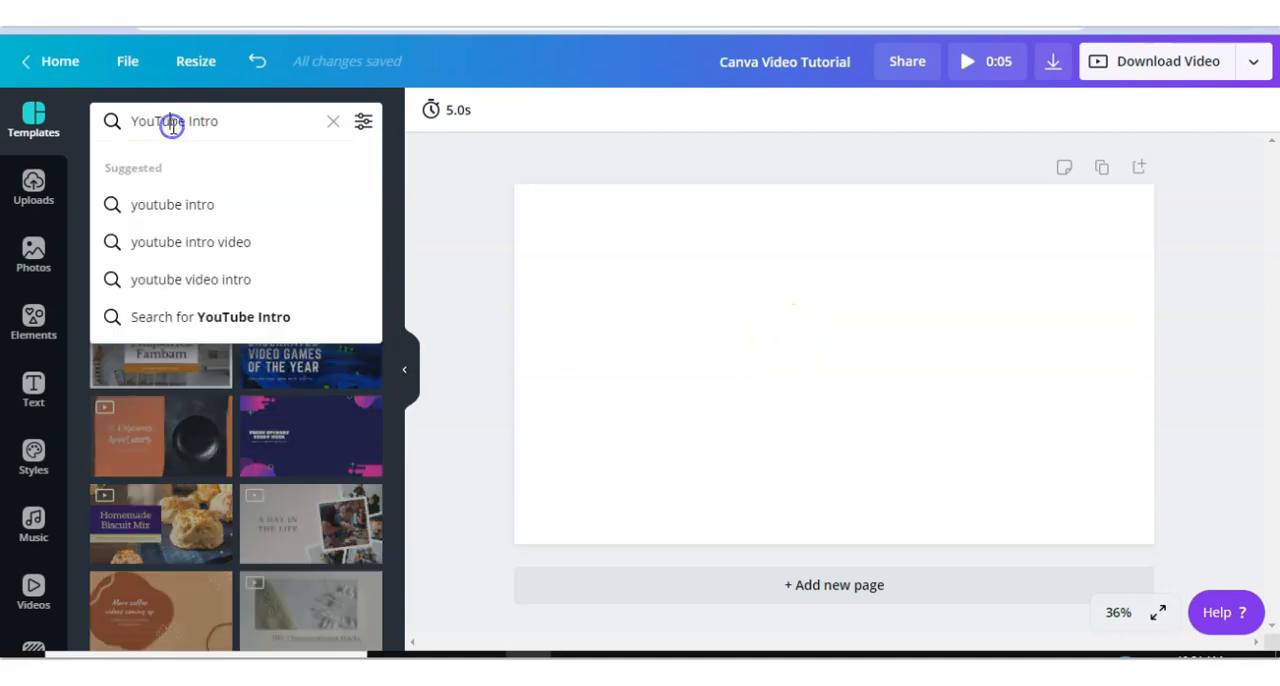
pyautogui.click(26, 201)
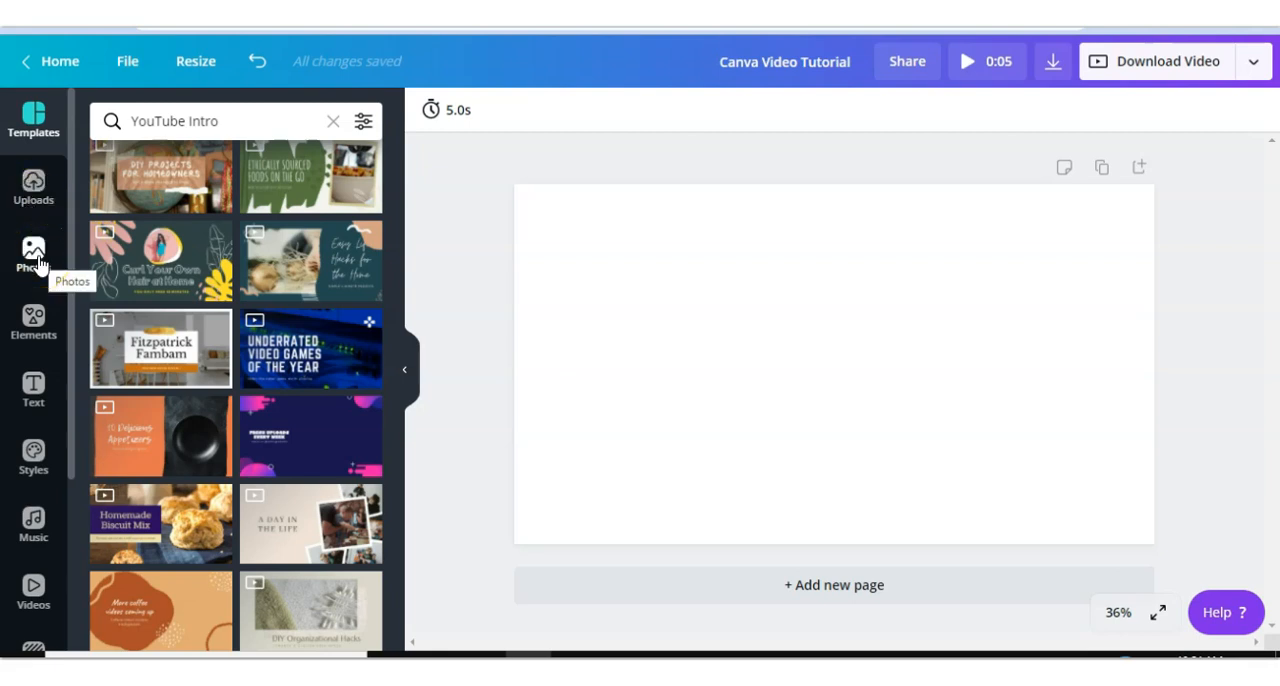
pyautogui.scroll(-2, 38, 263)
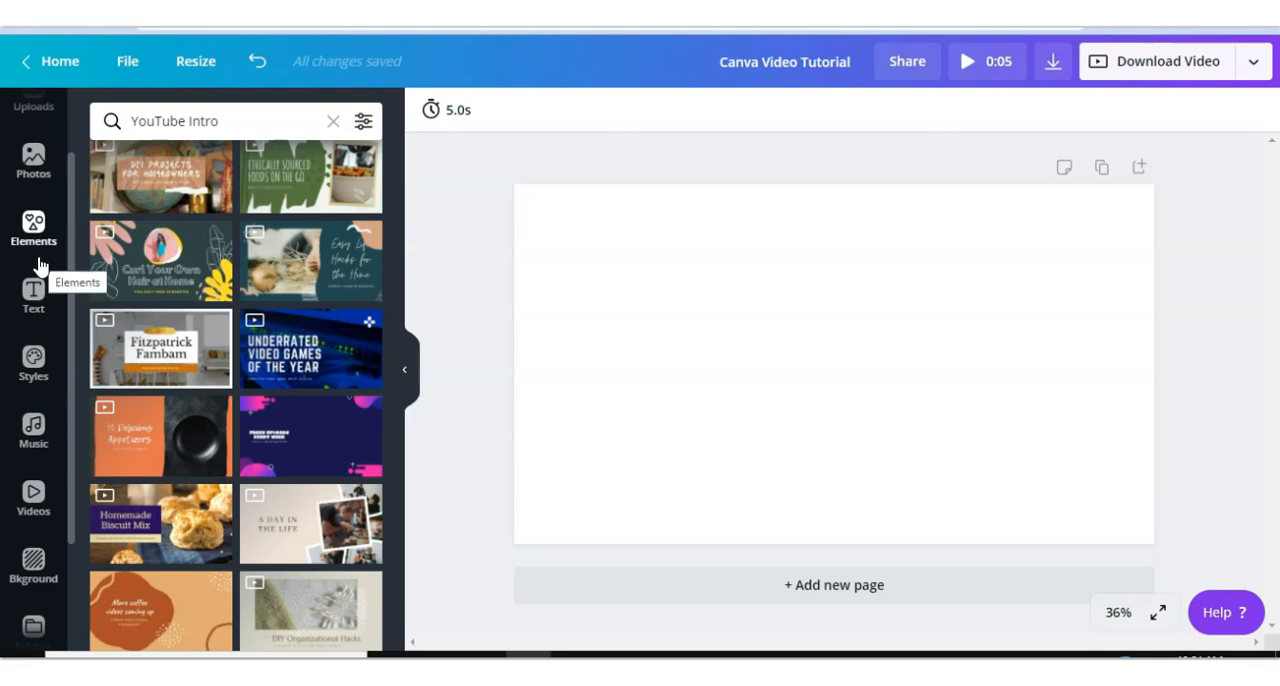
pyautogui.click(34, 226)
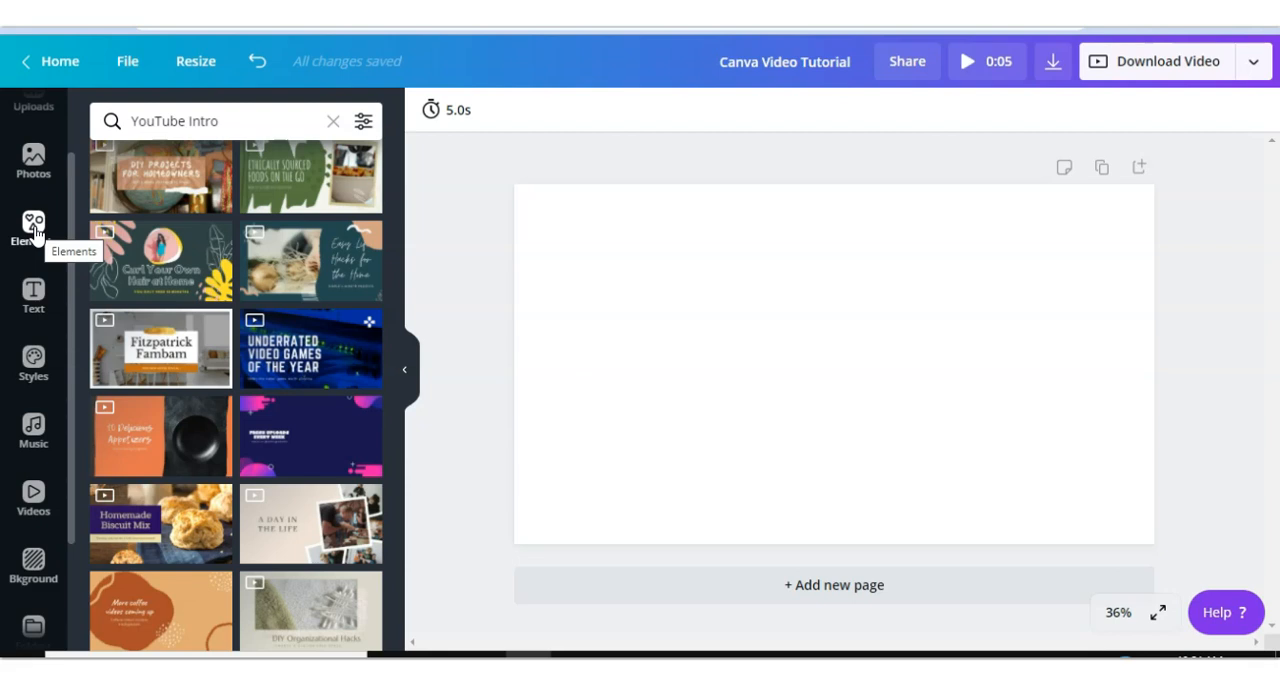
# - Look through the Styles font and colour combinations and the More apps and integrations
pyautogui.click(34, 362)
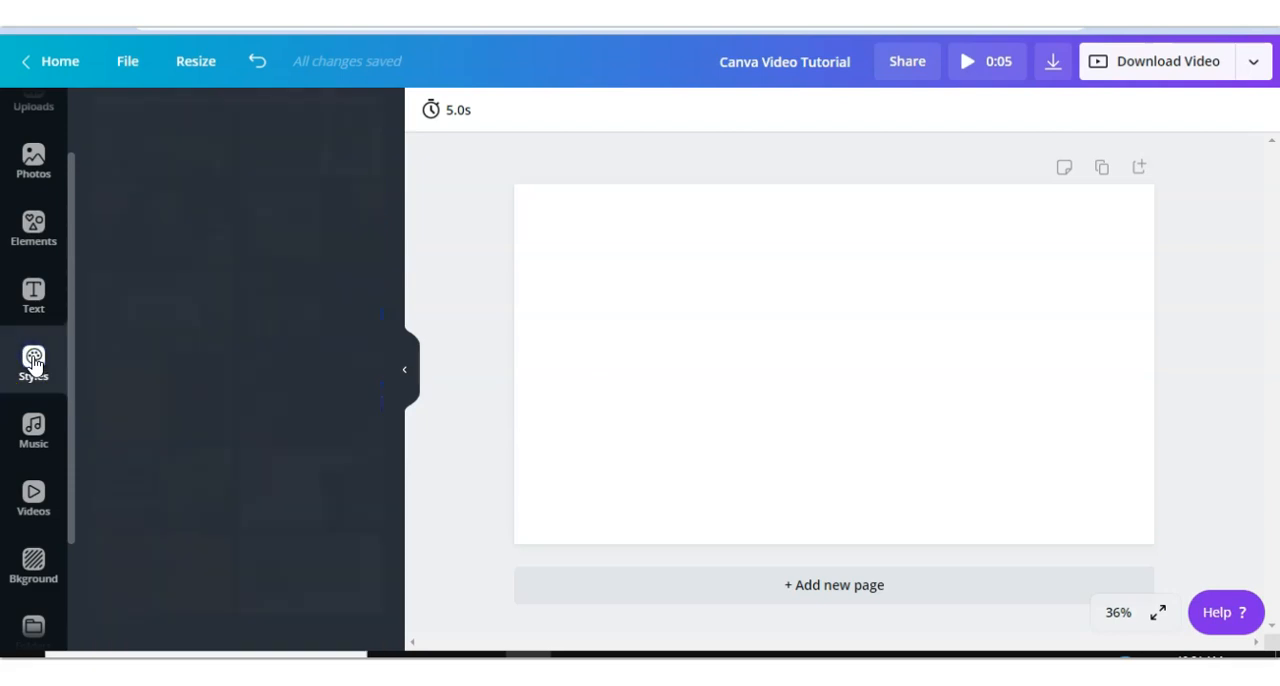
pyautogui.scroll(-1, 176, 393)
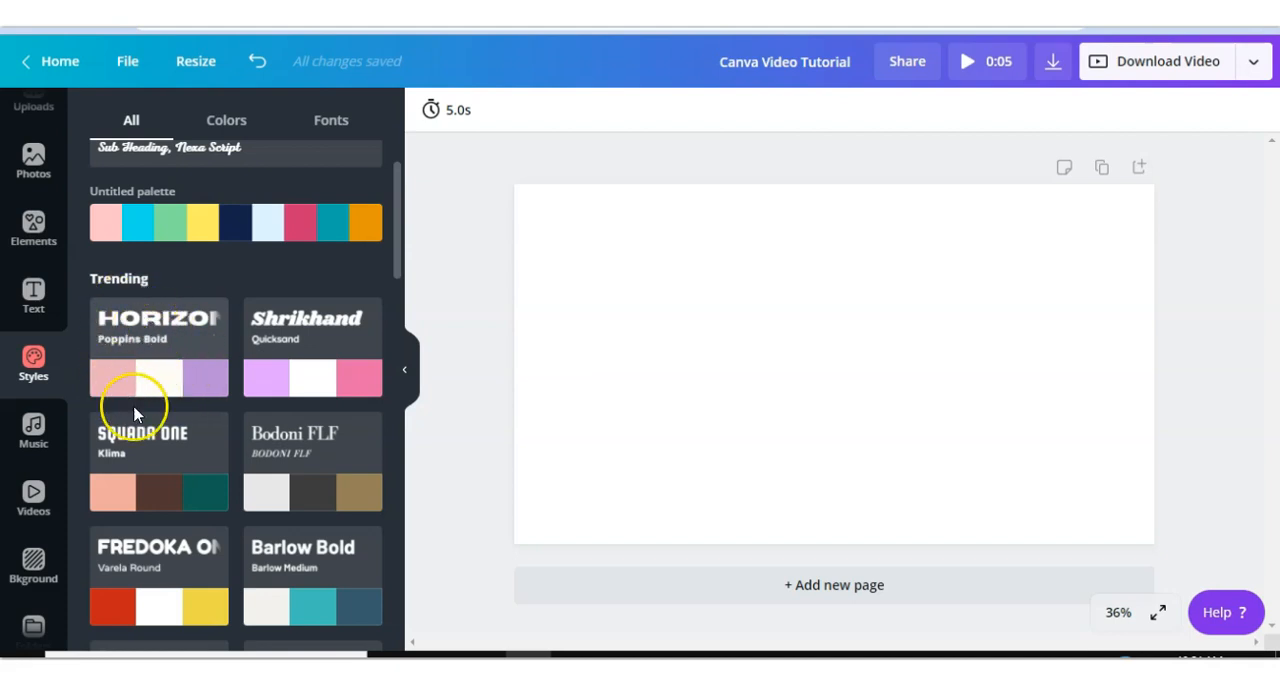
pyautogui.scroll(-2, 195, 392)
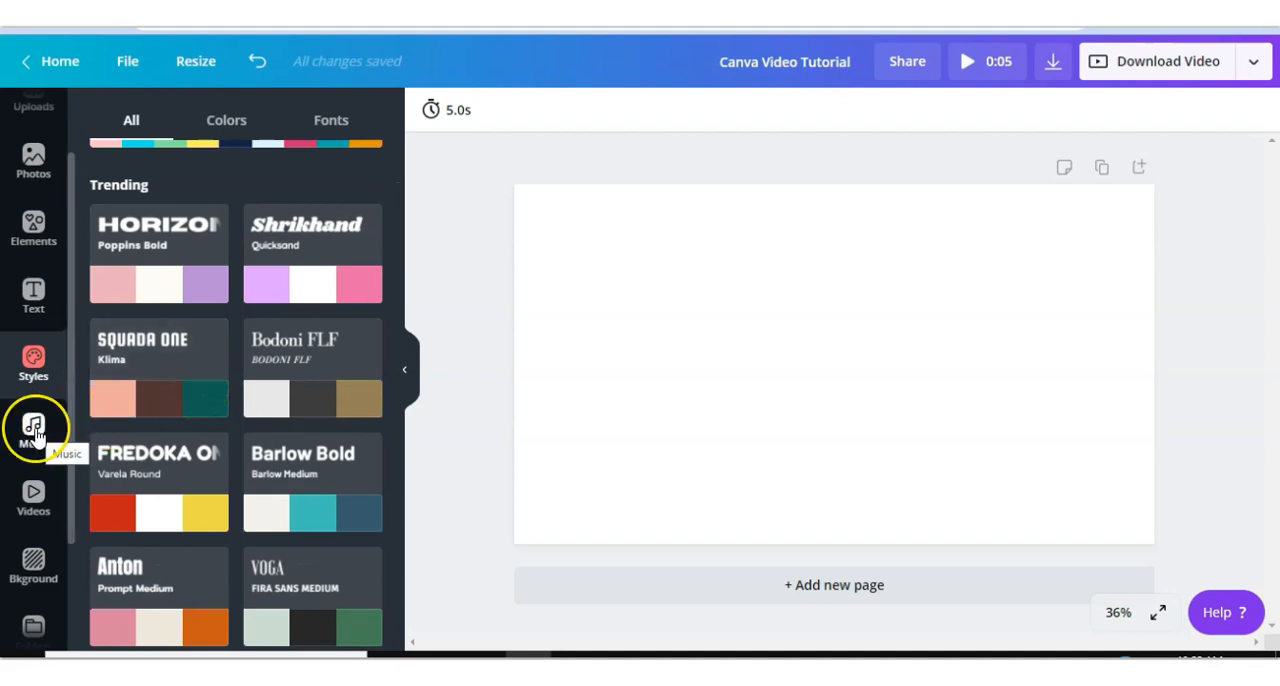
pyautogui.scroll(-2, 40, 495)
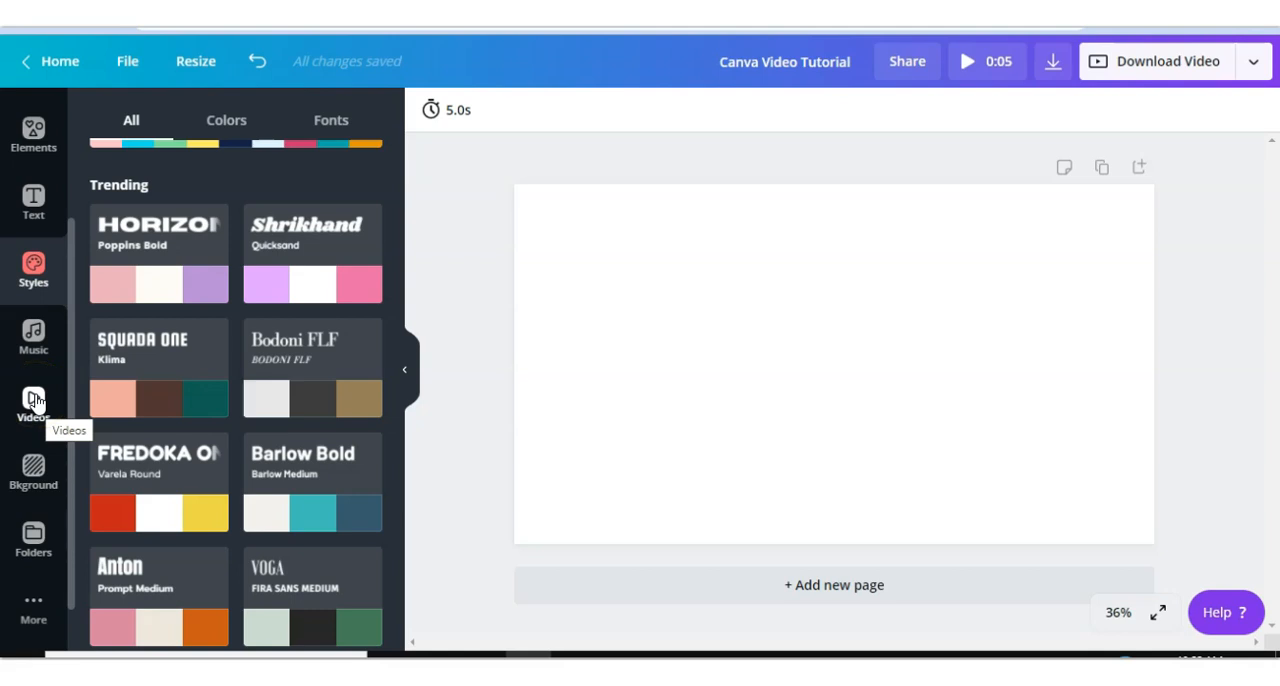
pyautogui.scroll(-1, 35, 400)
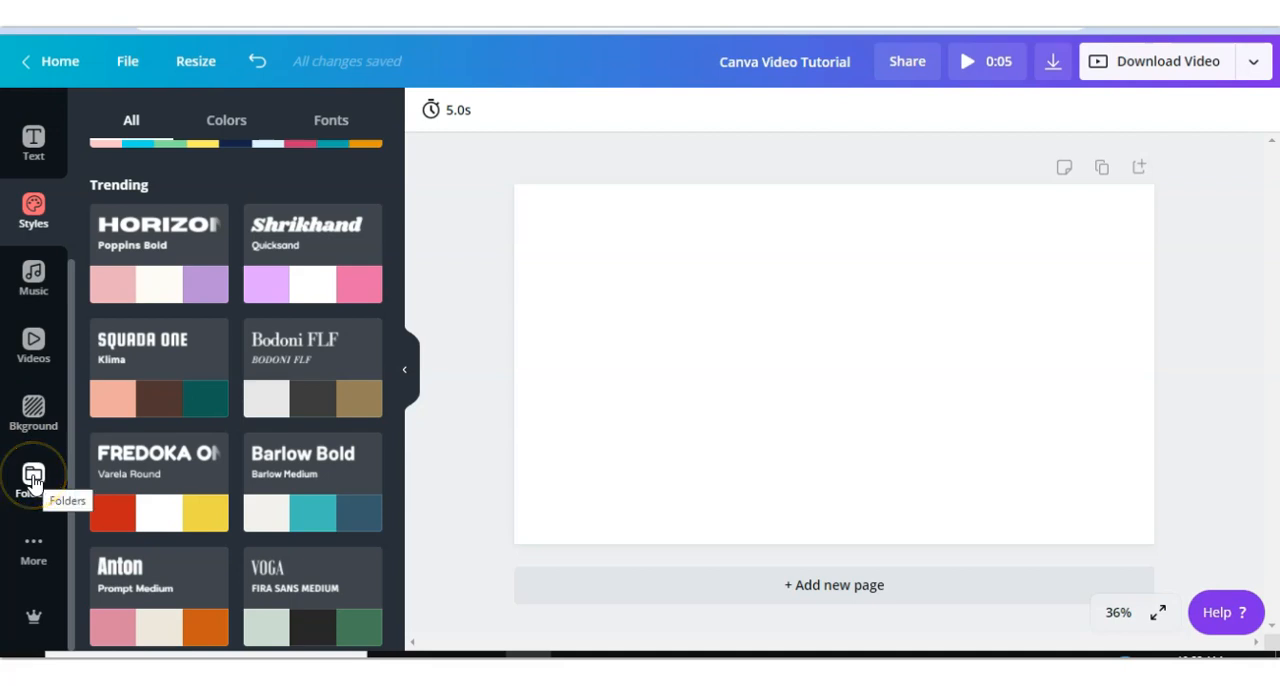
pyautogui.click(33, 548)
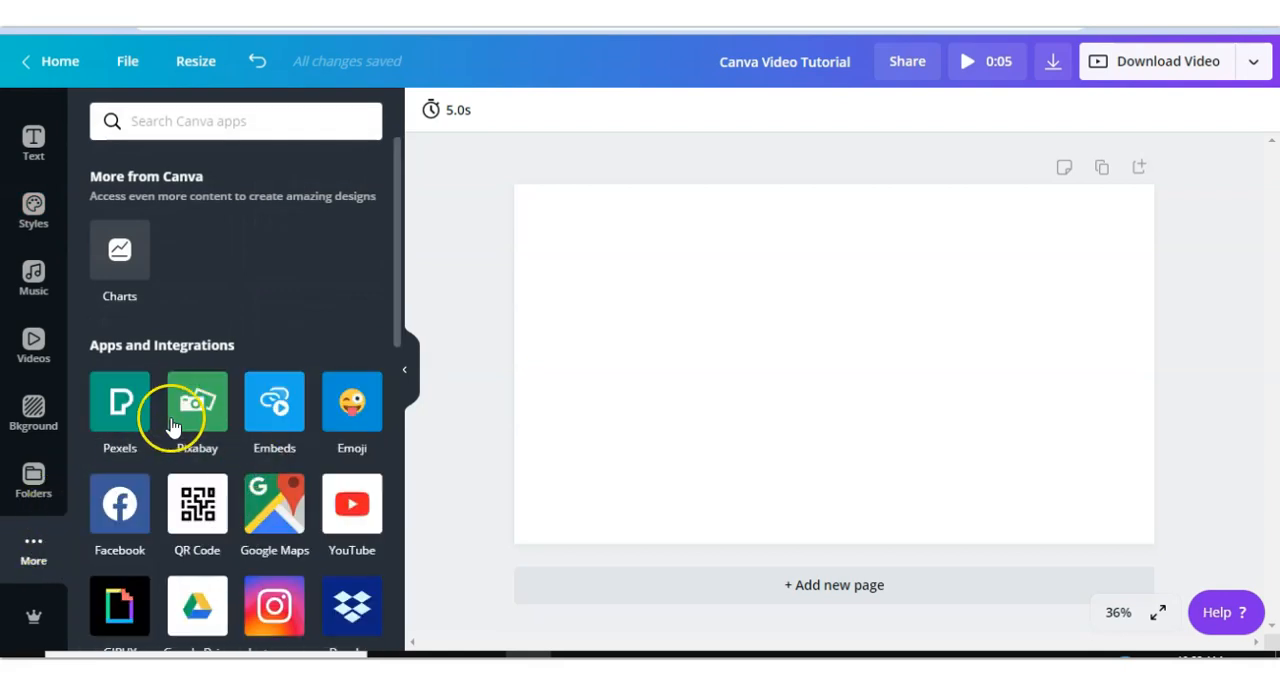
# - Browse the apps and integrations list and the filter options for the YouTube Intro template search
pyautogui.scroll(-1, 181, 426)
pyautogui.scroll(-1, 181, 430)
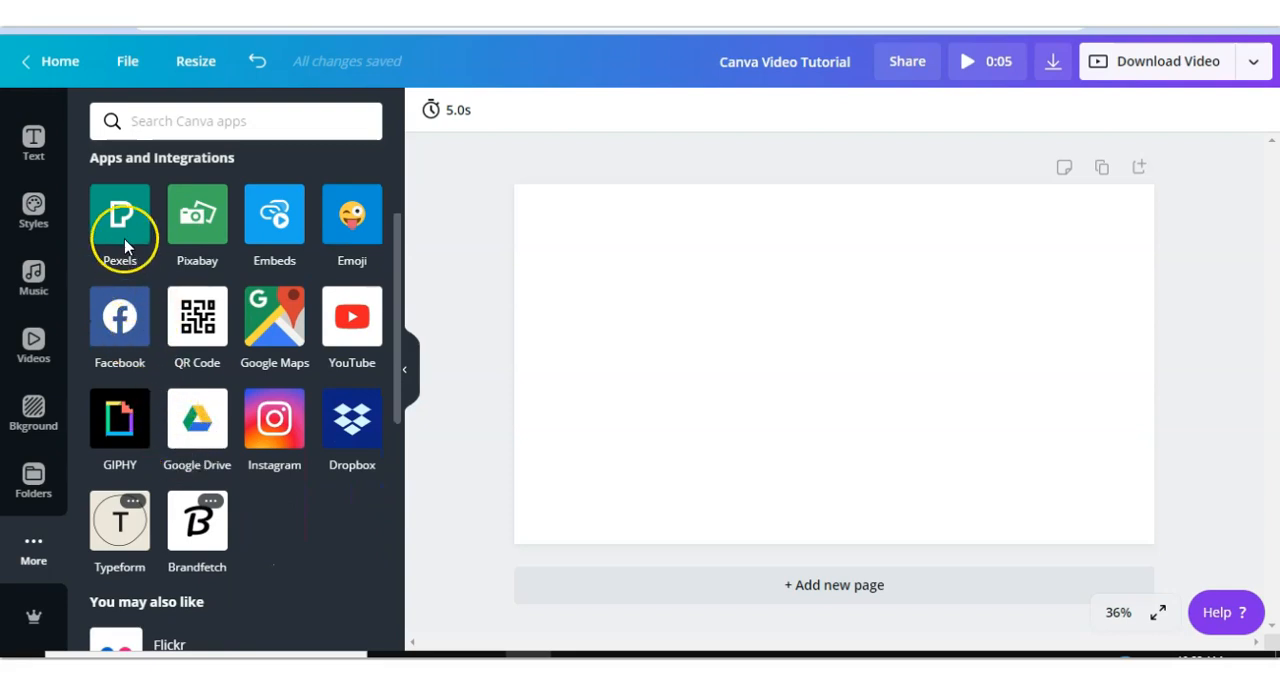
pyautogui.scroll(2, 160, 425)
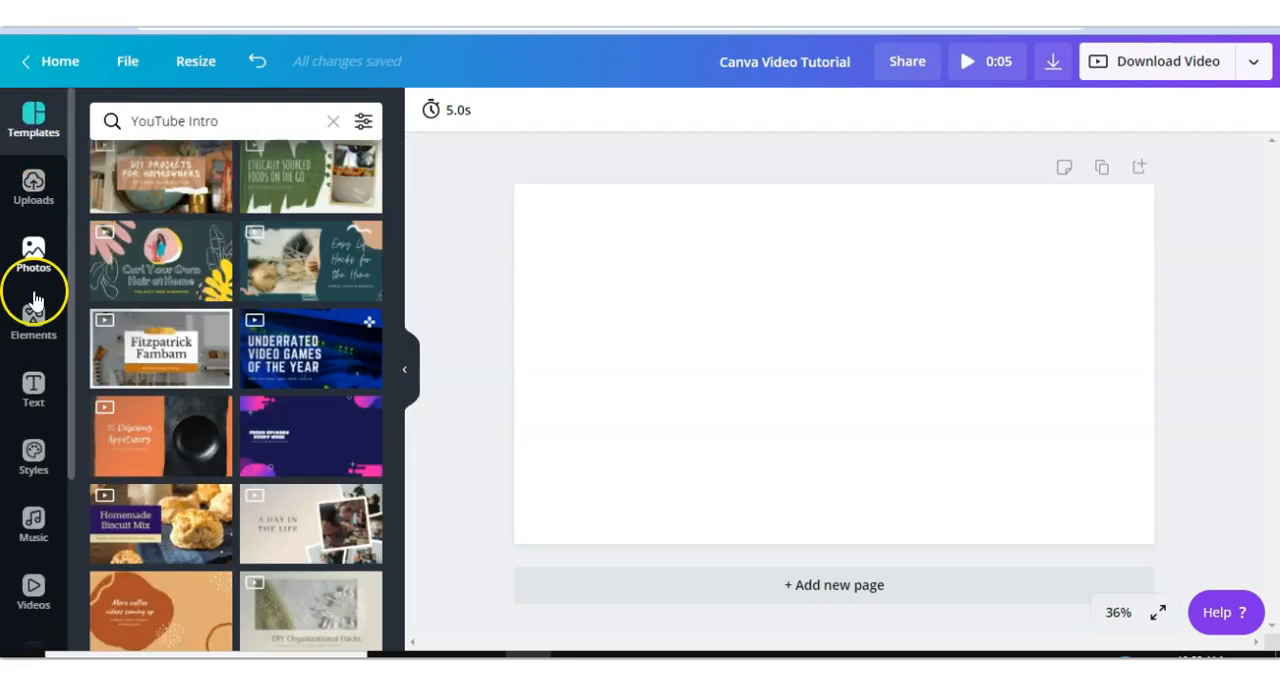
pyautogui.click(236, 125)
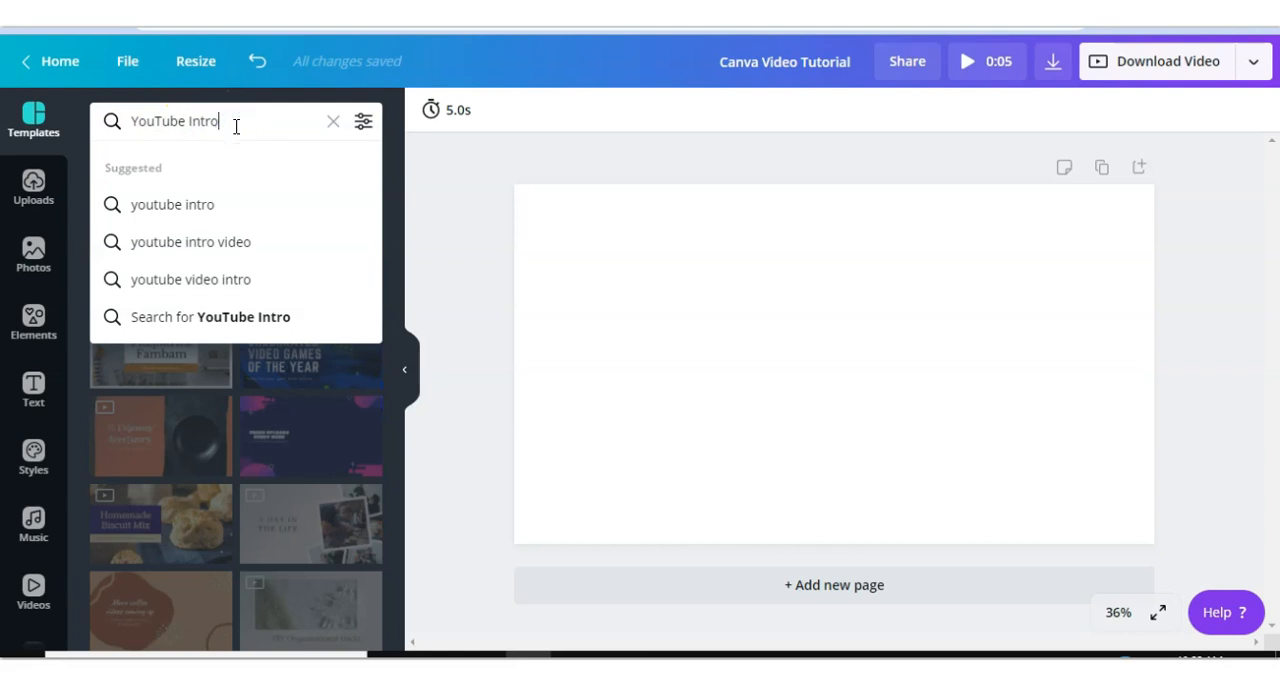
pyautogui.click(363, 125)
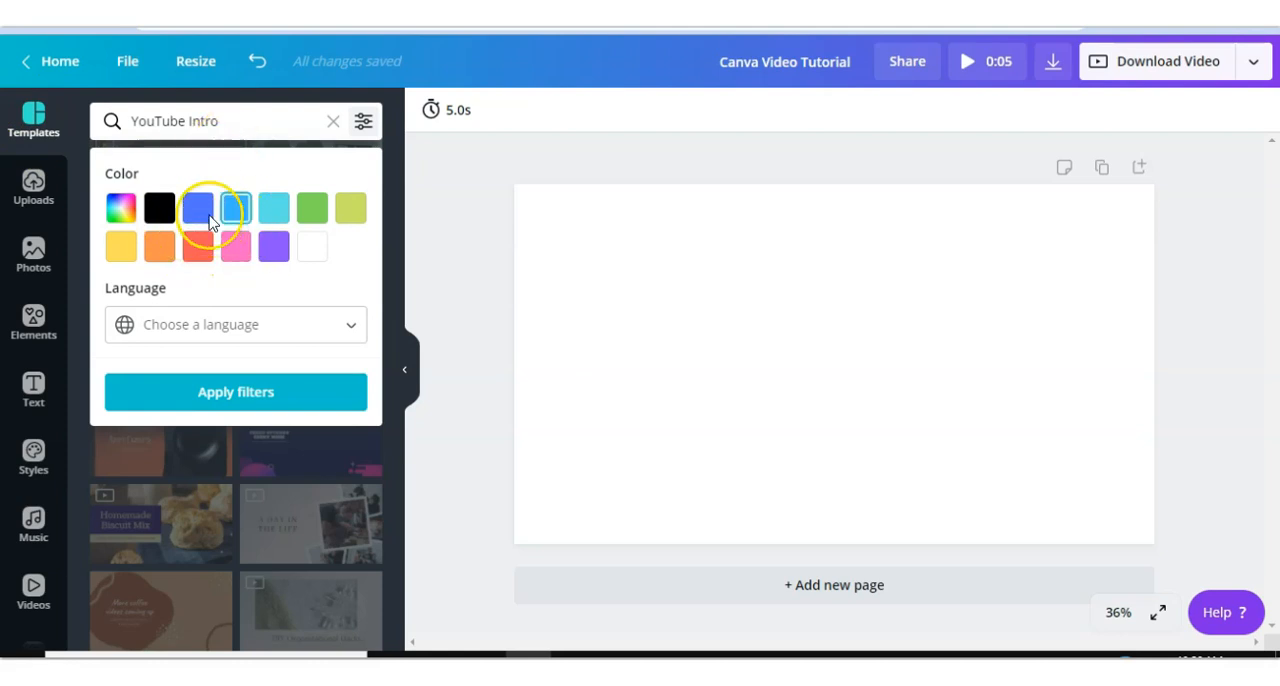
# - Examine the photo search filters for colour, orientation and availability, and the elements library, then collapse the side panel
pyautogui.click(34, 255)
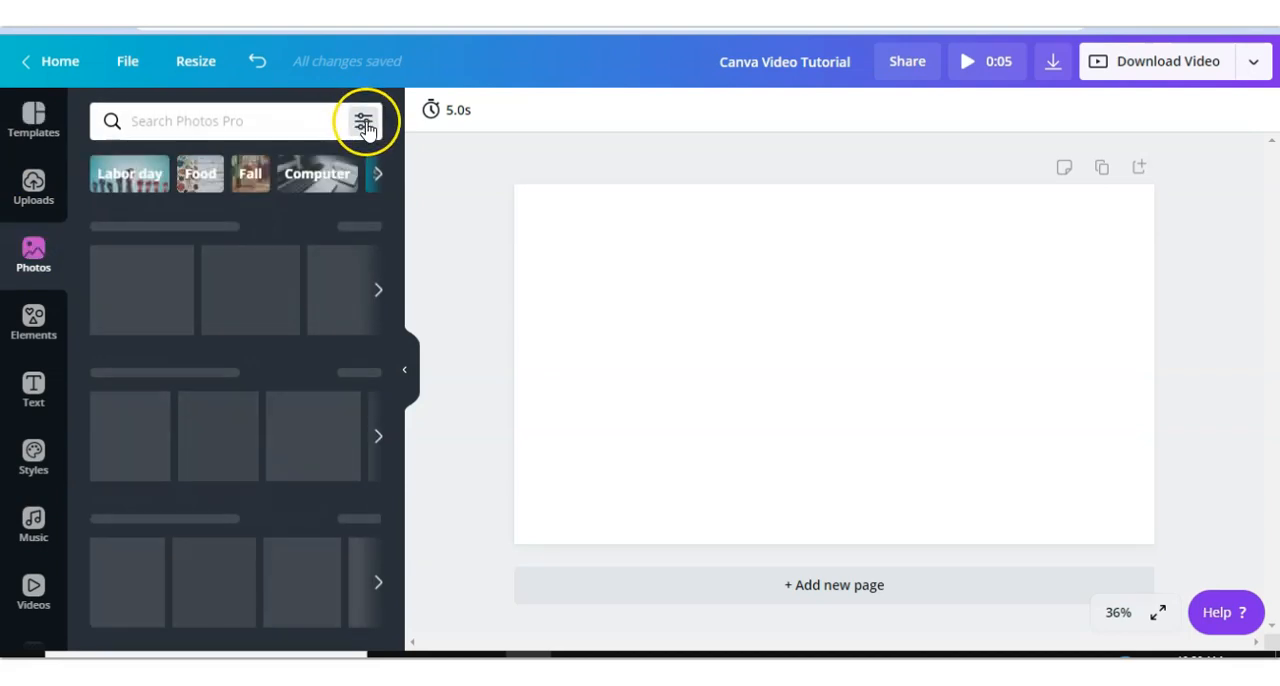
pyautogui.click(364, 122)
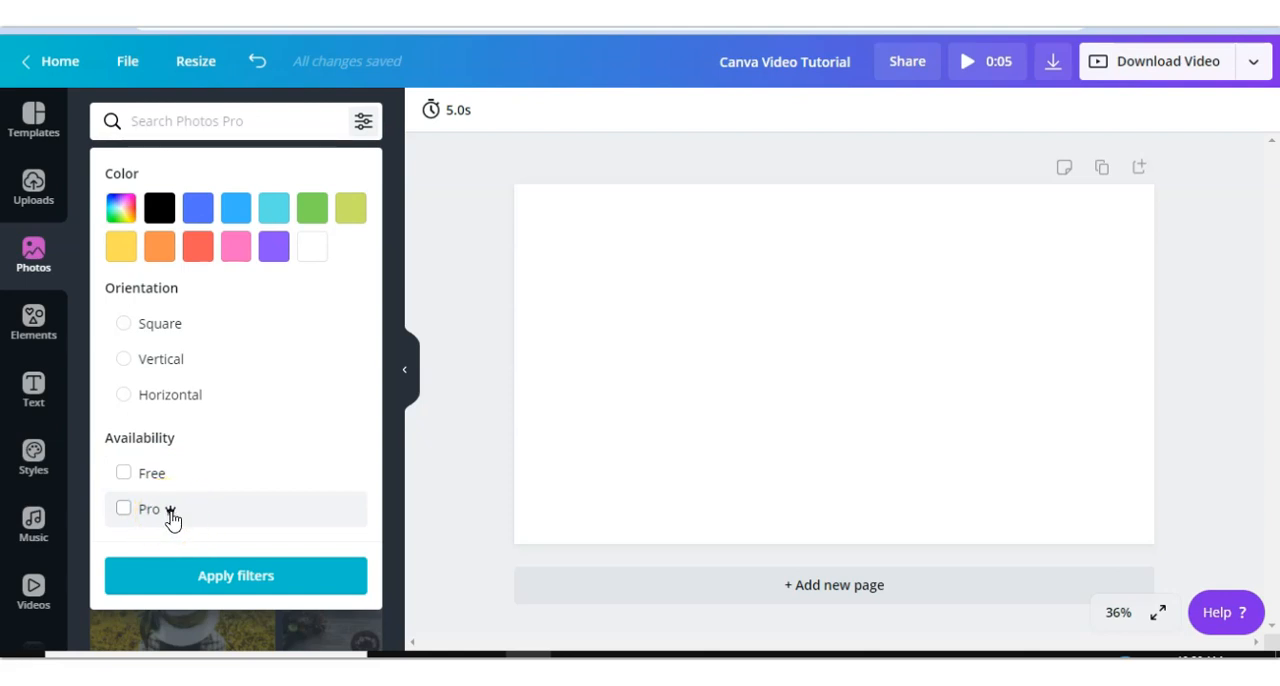
pyautogui.click(172, 518)
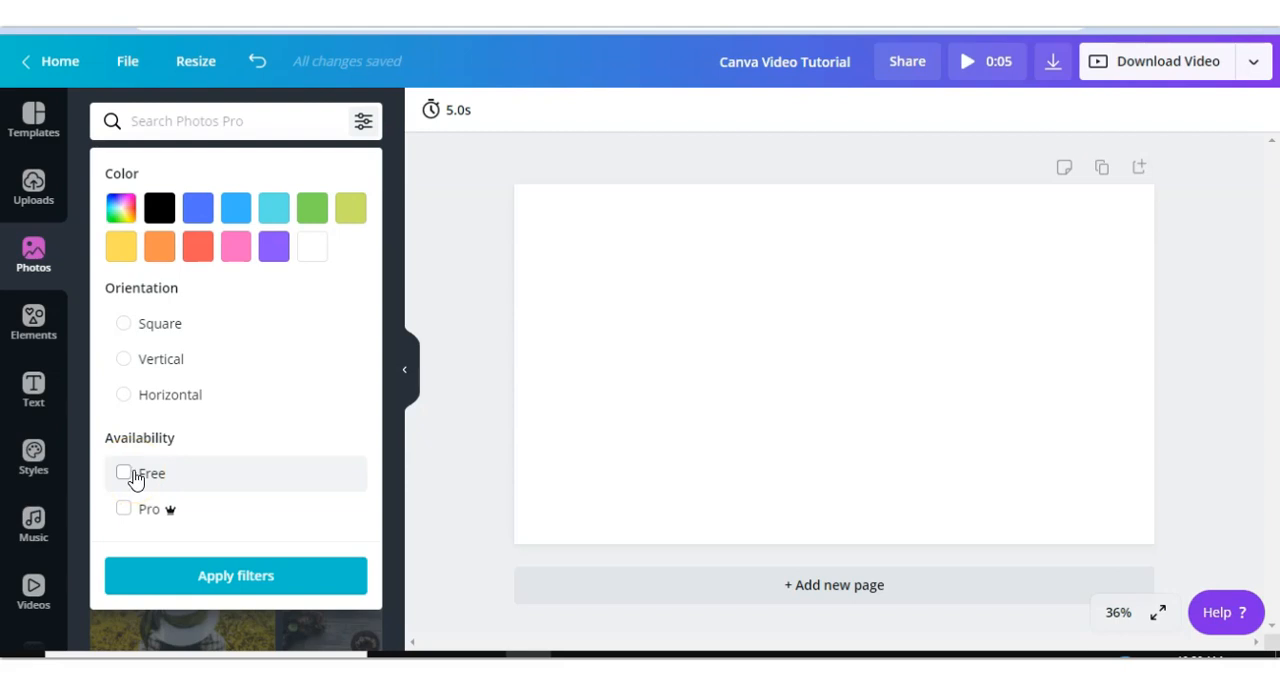
pyautogui.click(131, 479)
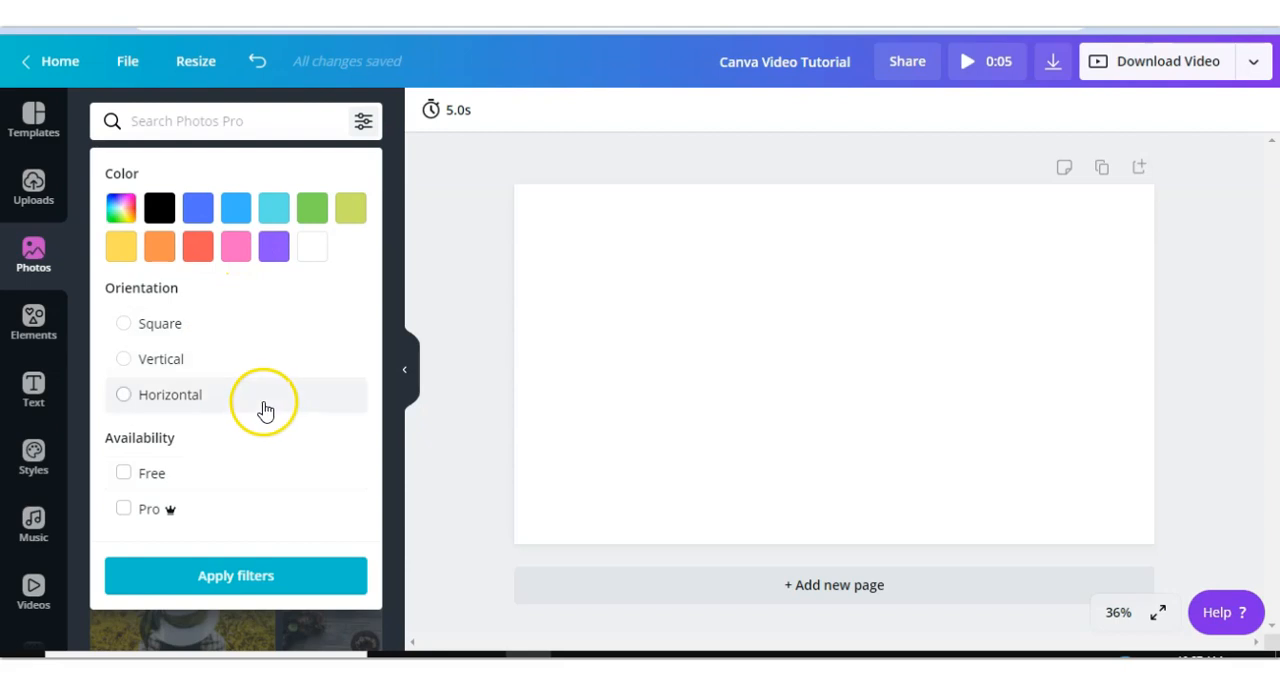
pyautogui.click(177, 120)
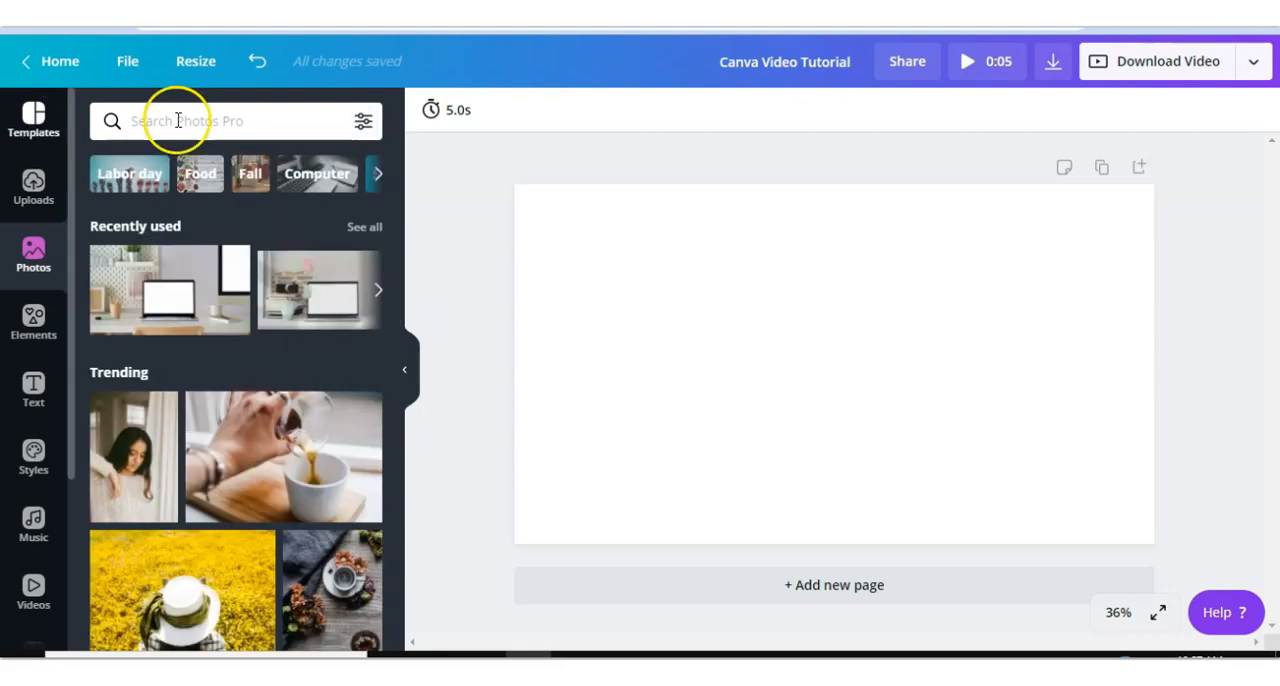
pyautogui.click(409, 372)
pyautogui.click(58, 350)
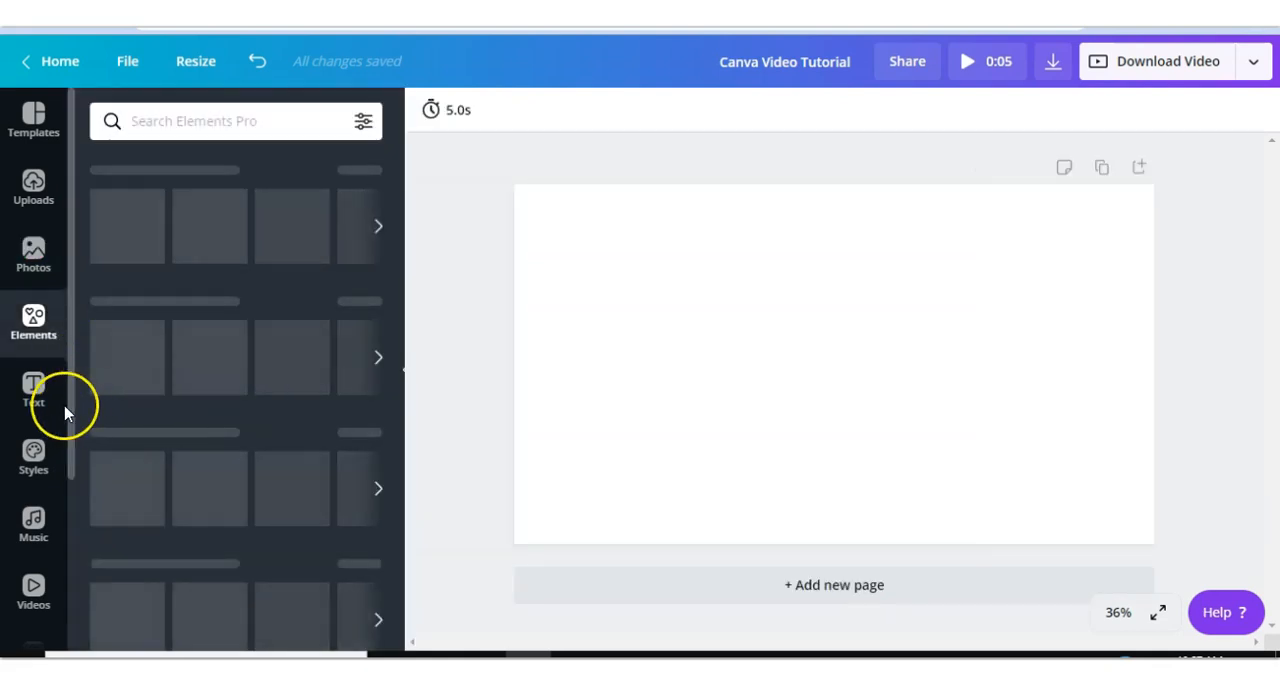
pyautogui.click(404, 376)
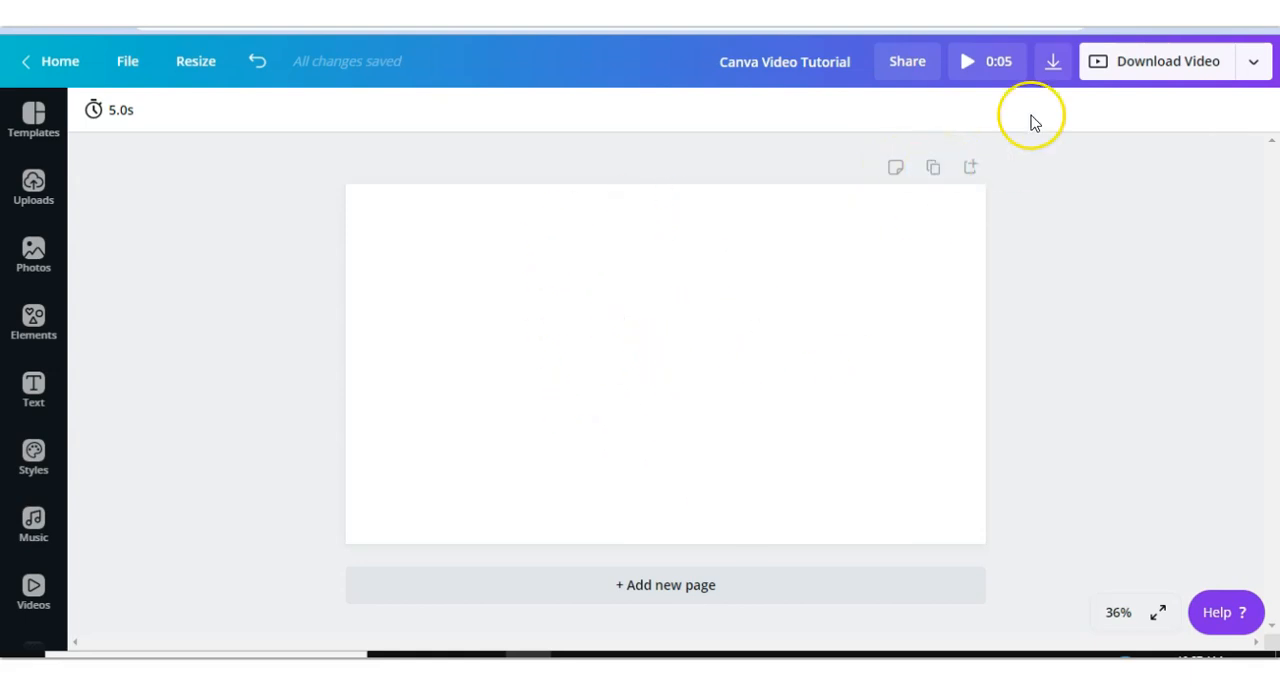
# - Duplicate the blank page, then delete one of the two pages
pyautogui.click(933, 170)
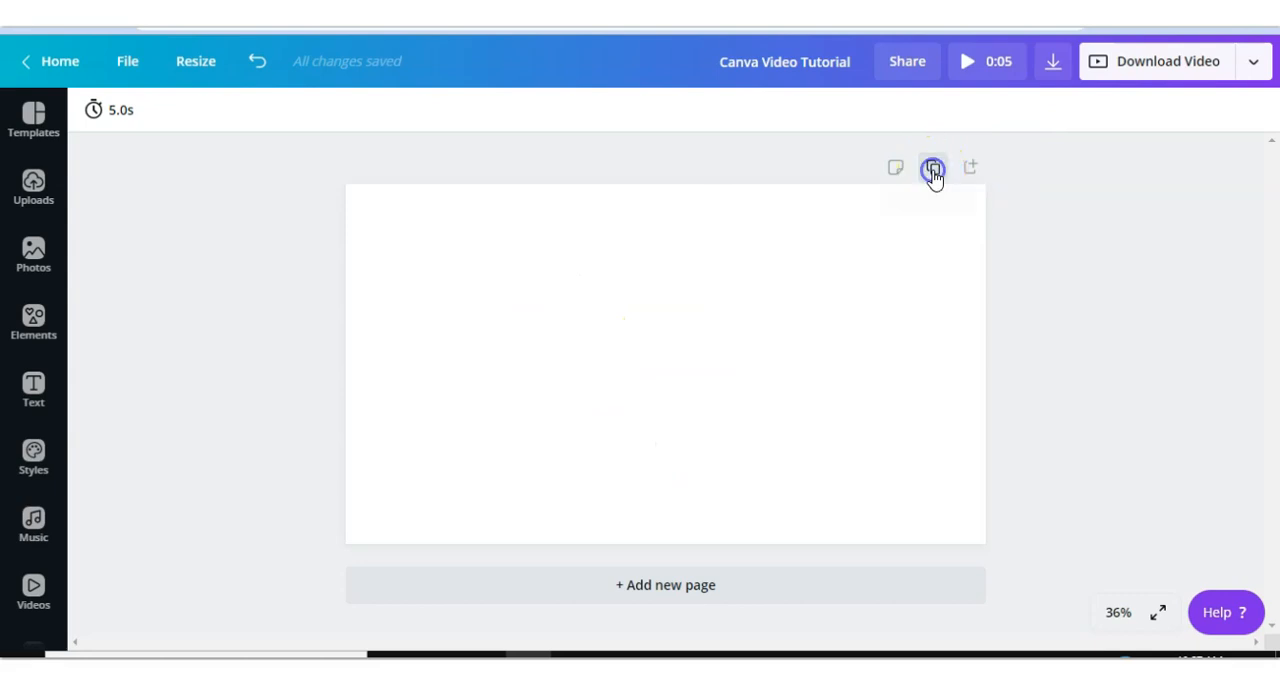
pyautogui.scroll(4, 466, 286)
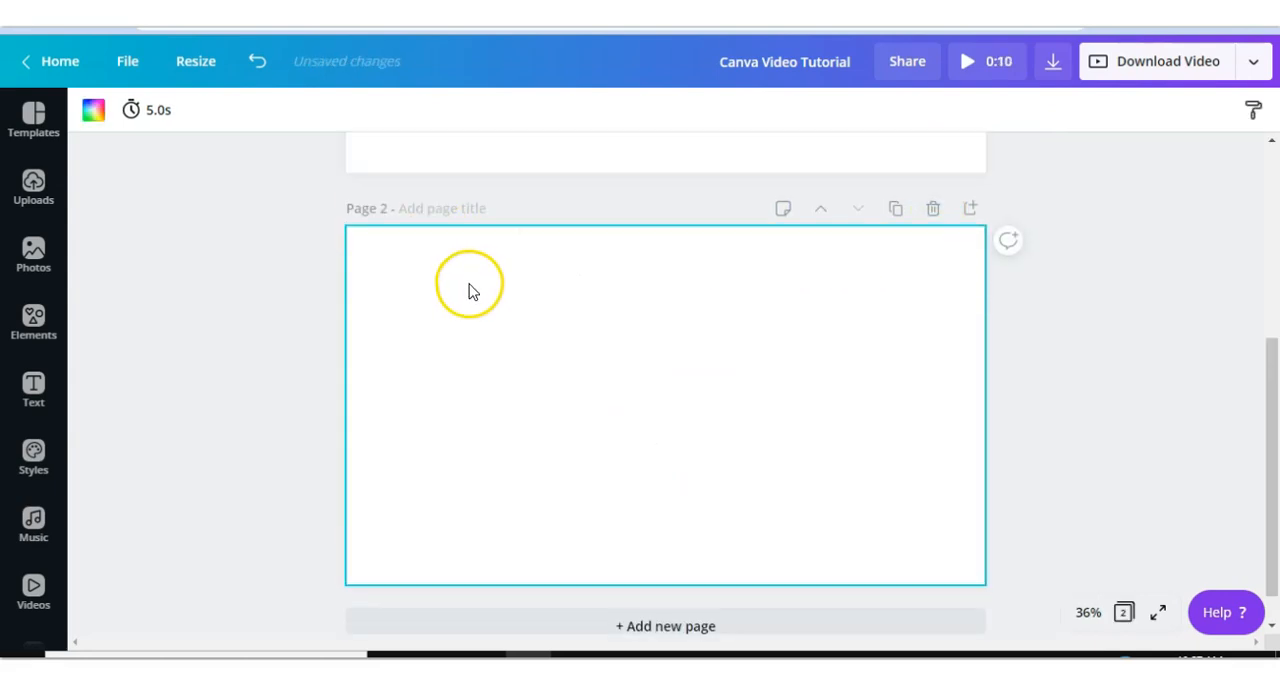
pyautogui.scroll(-4, 471, 312)
pyautogui.scroll(4, 471, 312)
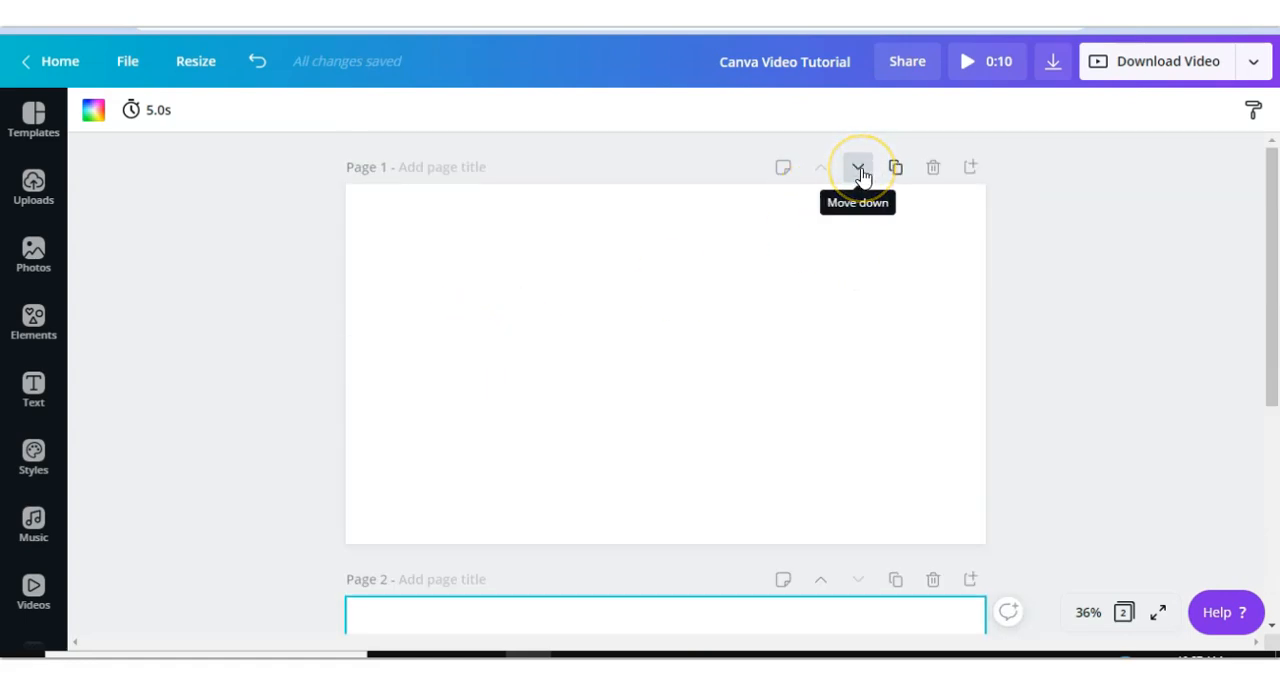
pyautogui.click(932, 170)
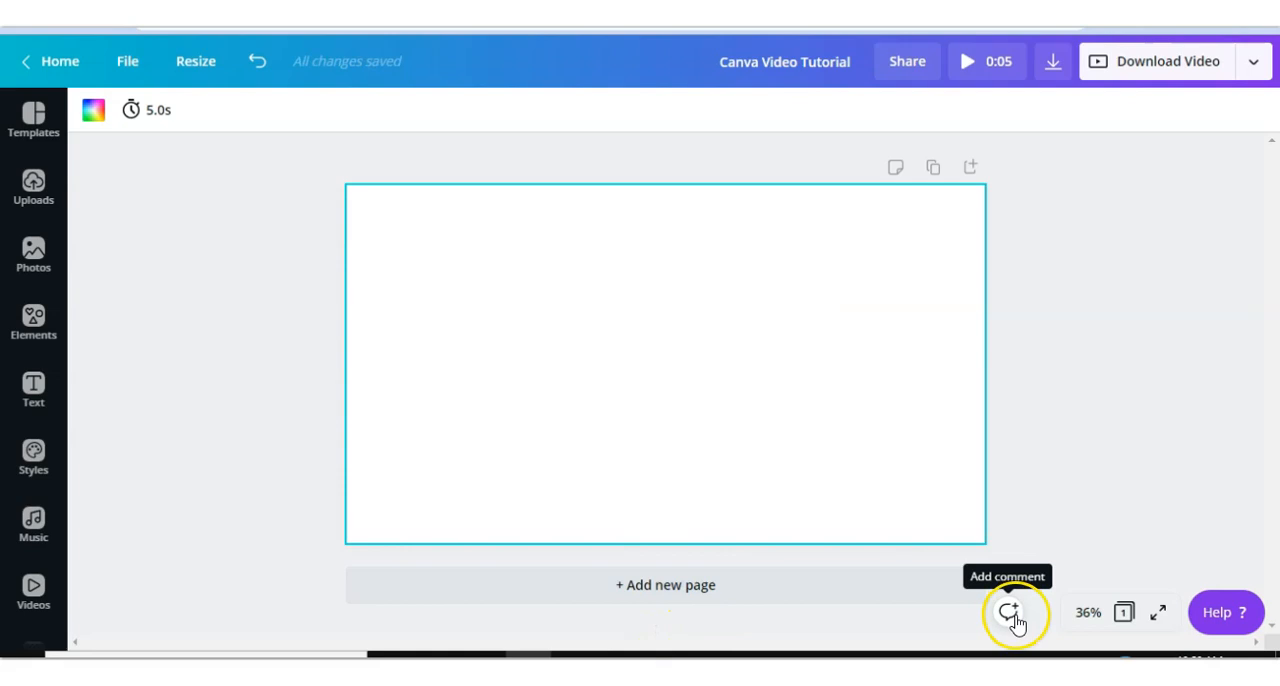
# - Try canvas zoom levels of 100%, 75% and 25%, and toggle the thumbnail page view on and off
pyautogui.click(1088, 612)
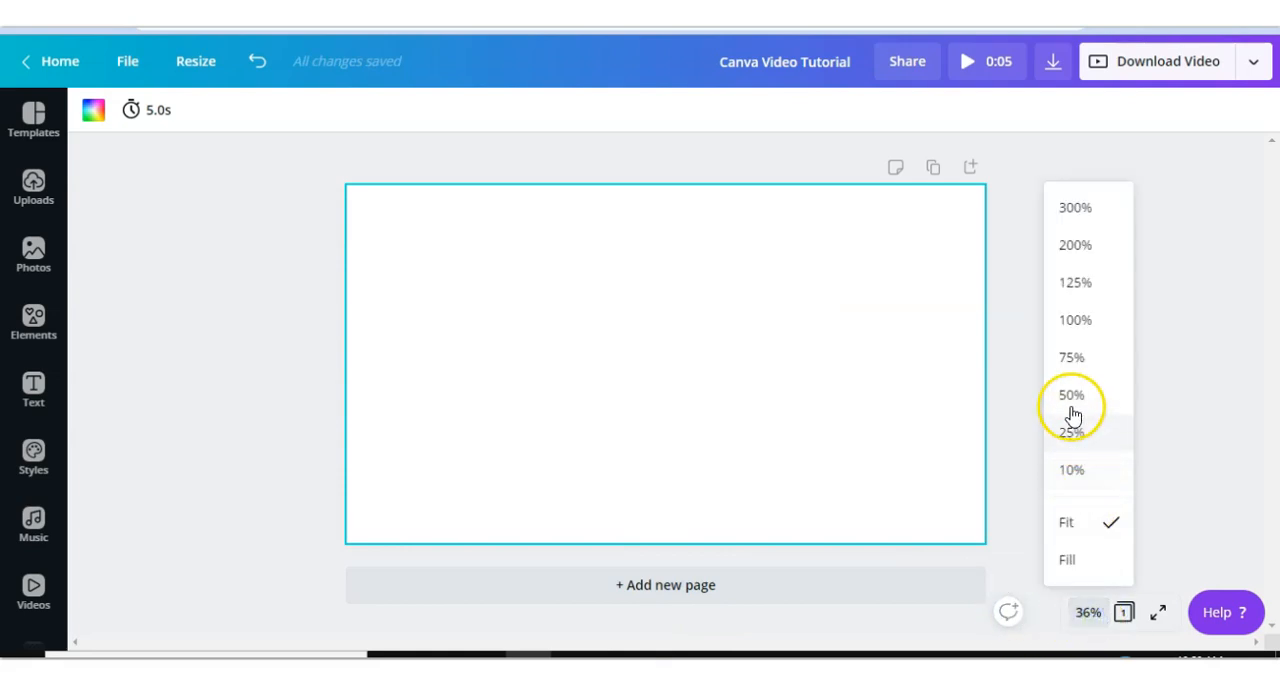
pyautogui.click(1072, 316)
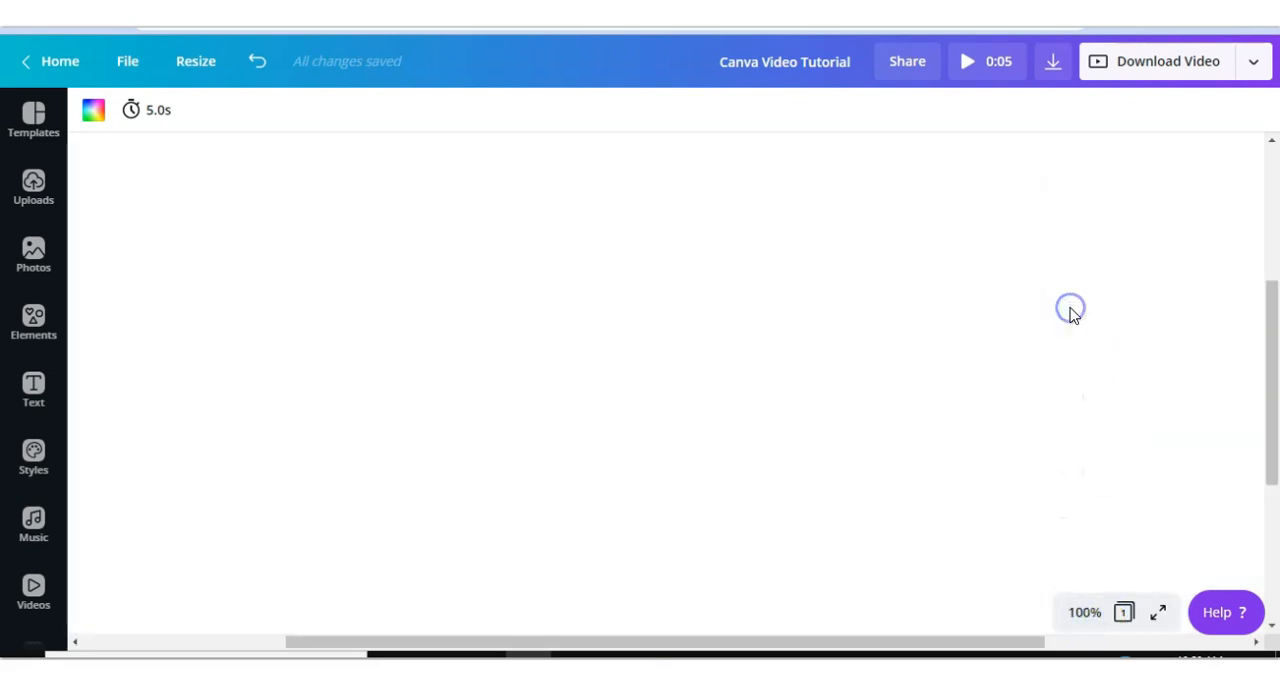
pyautogui.click(1084, 612)
pyautogui.click(1064, 358)
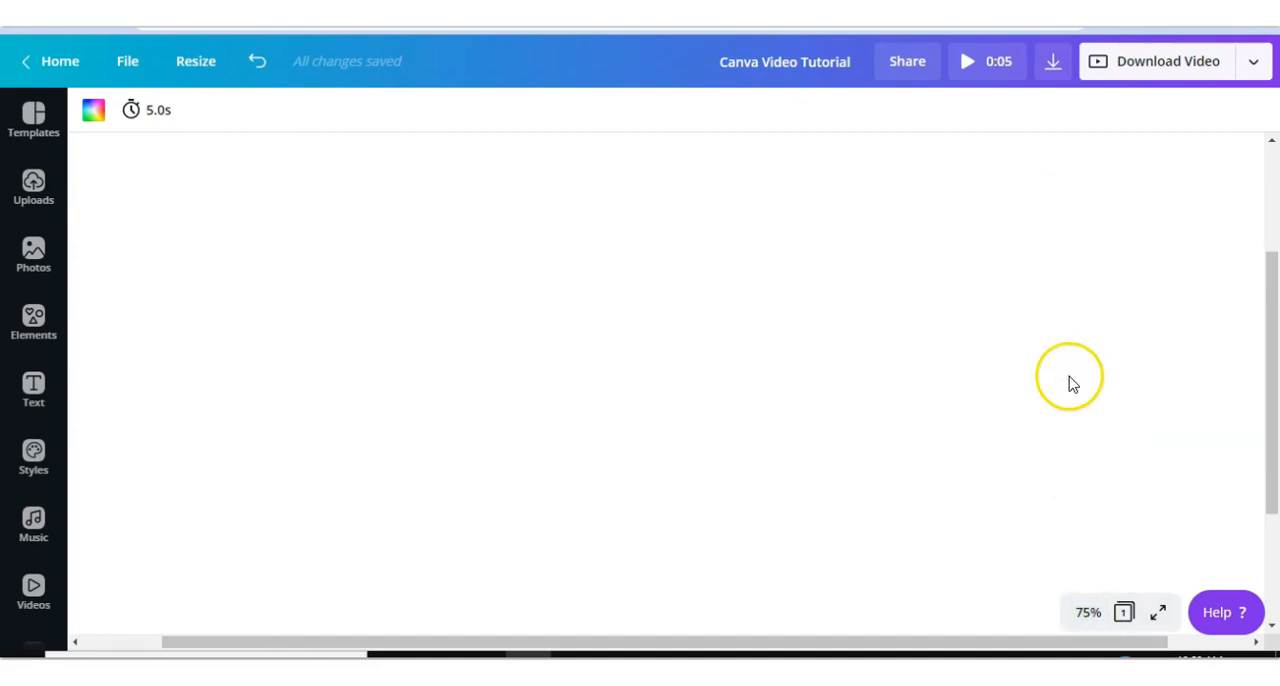
pyautogui.click(1088, 612)
pyautogui.click(1078, 429)
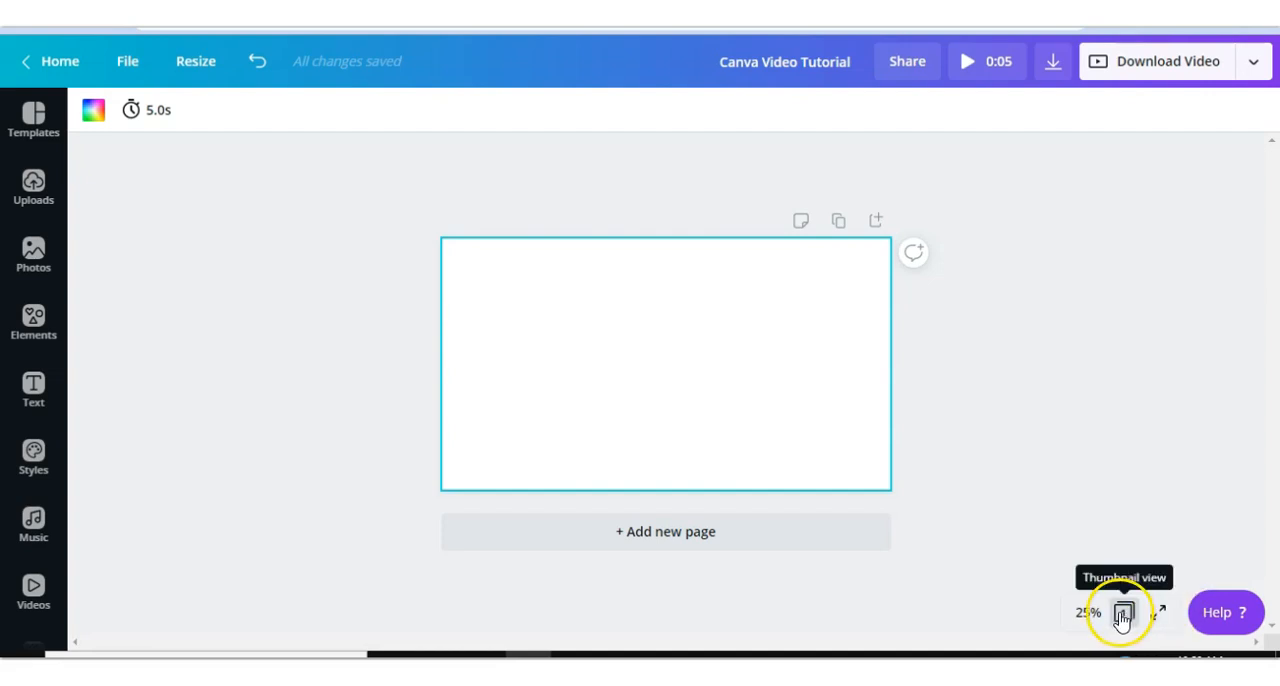
pyautogui.click(1123, 616)
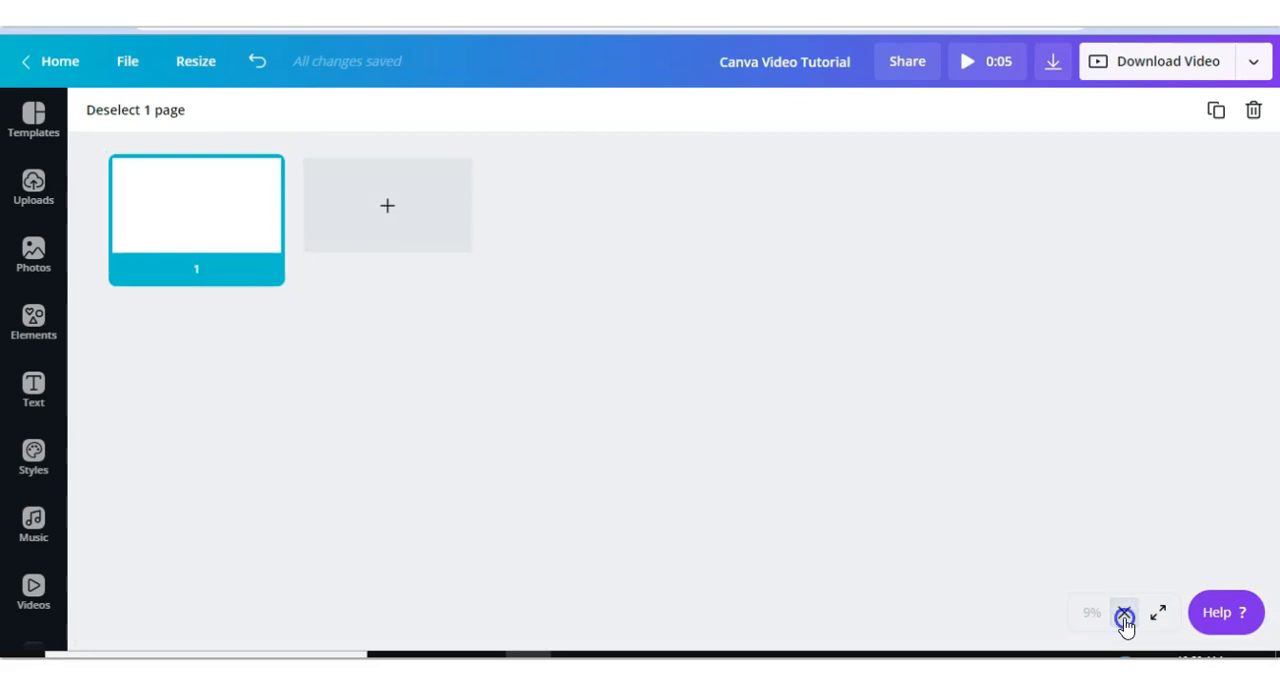
pyautogui.click(1124, 617)
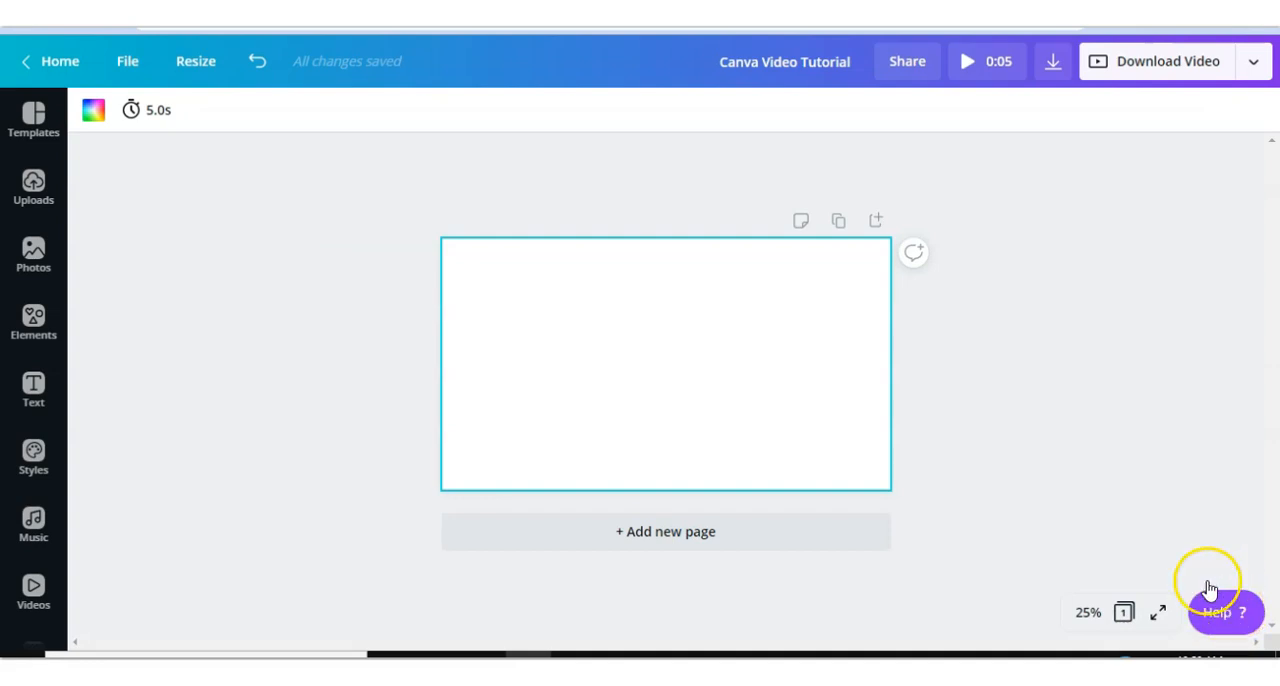
# - Insert the existing Canva Video Maker Tutorial design from All your designs into the page
pyautogui.click(33, 390)
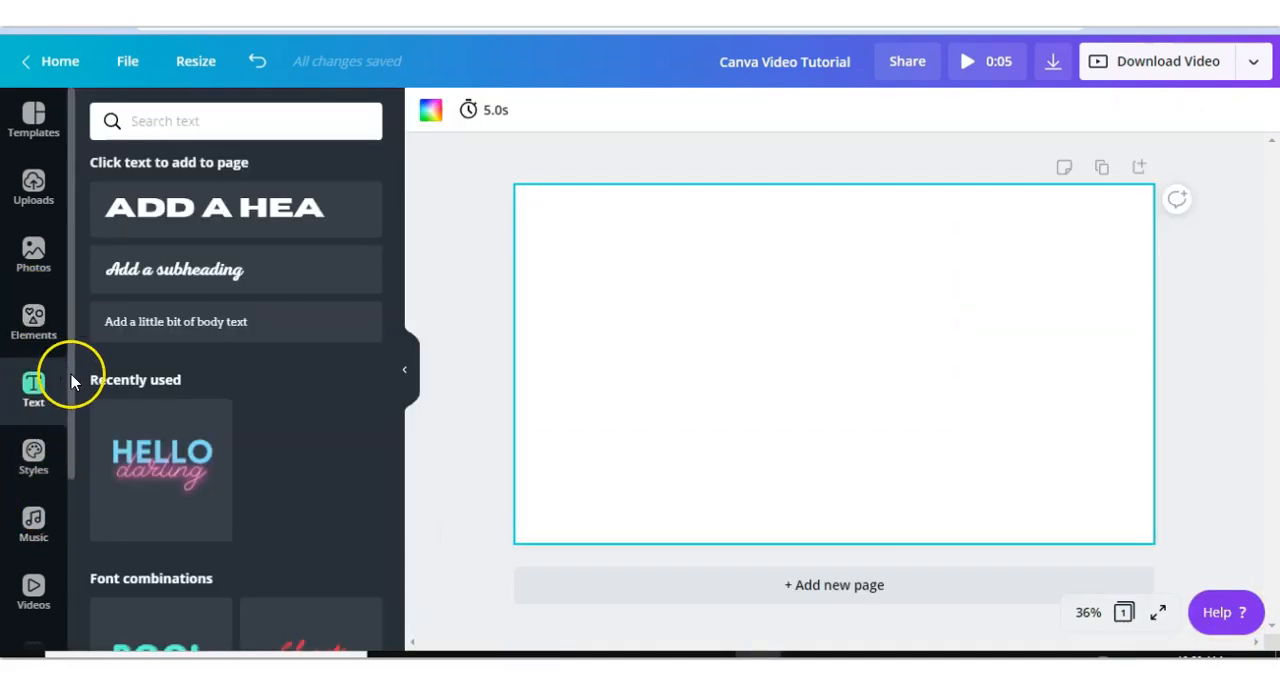
pyautogui.moveTo(71, 388); pyautogui.dragTo(60, 608)
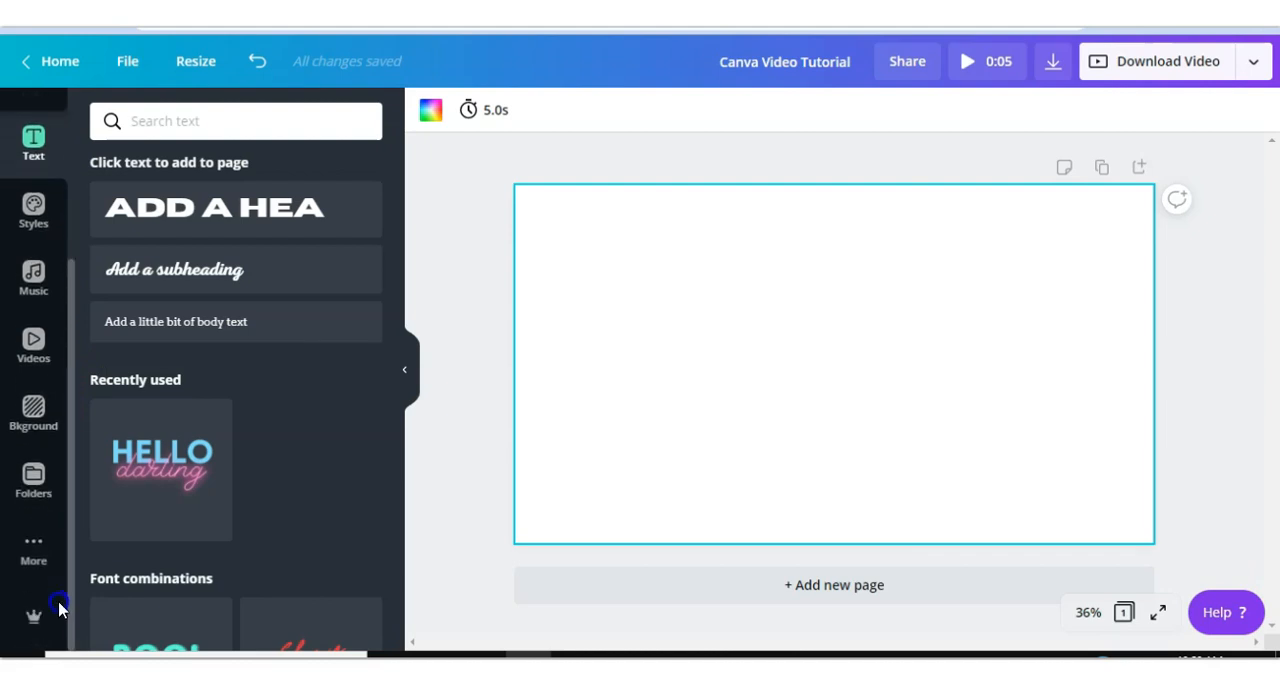
pyautogui.click(35, 480)
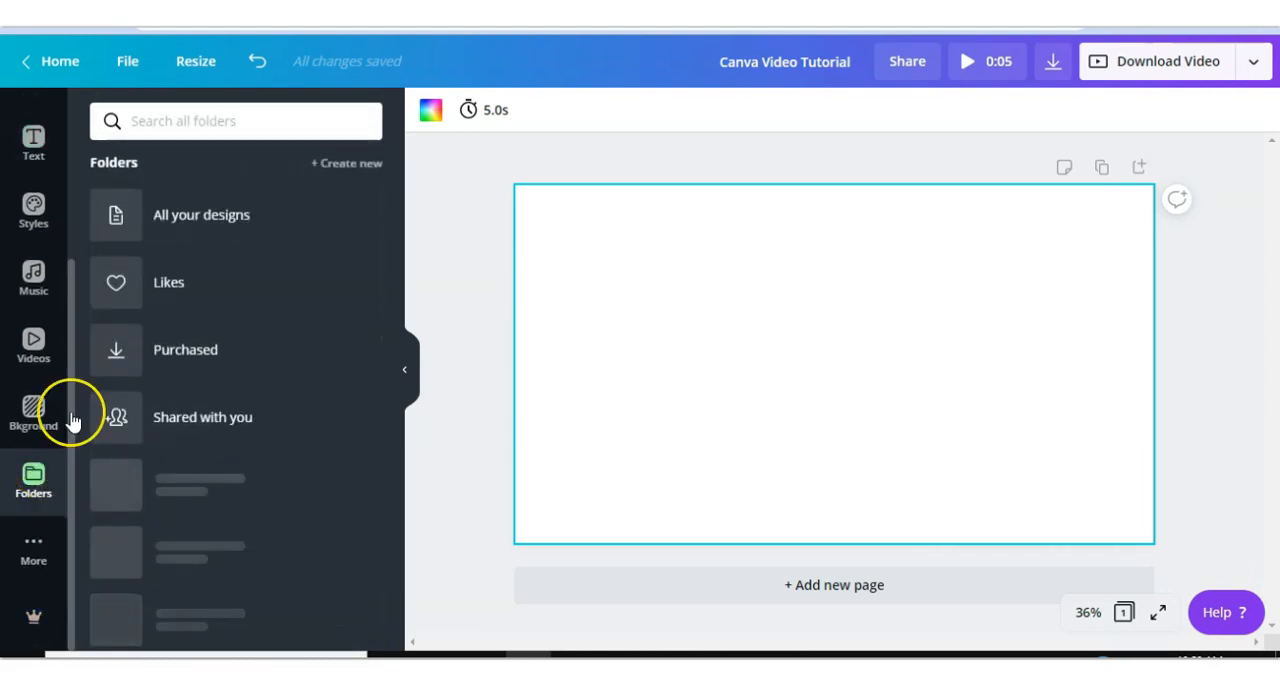
pyautogui.click(200, 215)
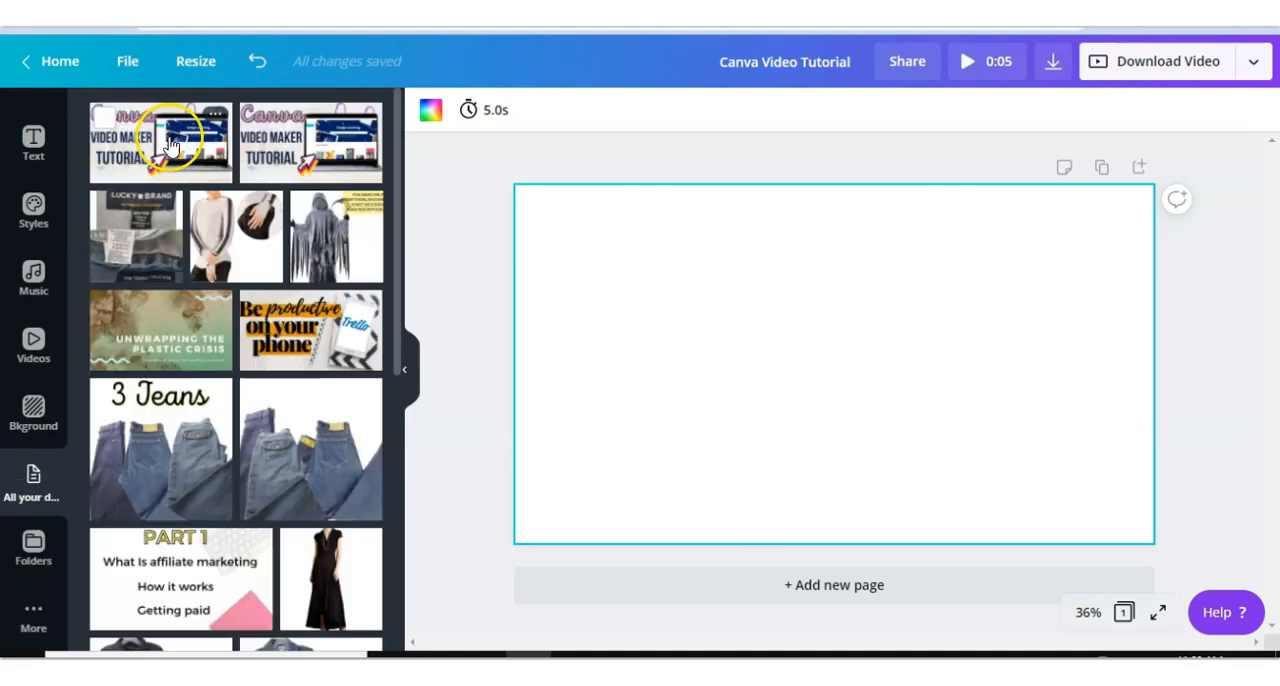
pyautogui.click(170, 145)
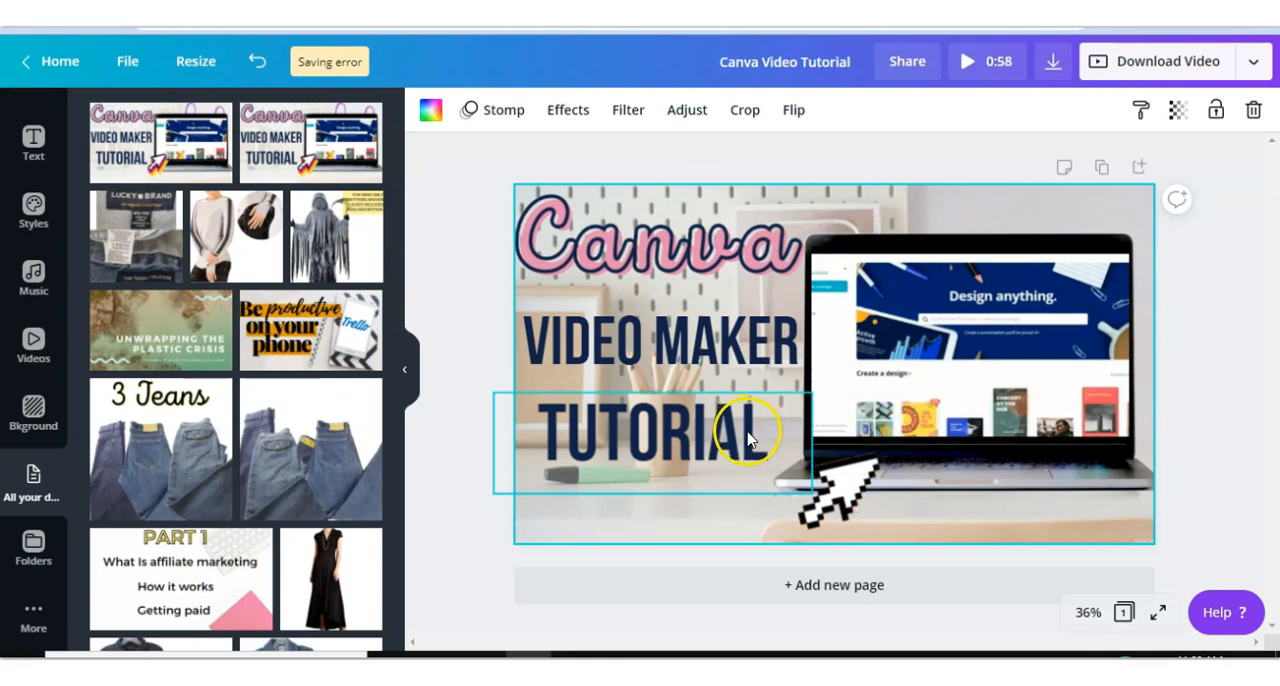
# - Add a new blank page after the tutorial title page
pyautogui.click(812, 597)
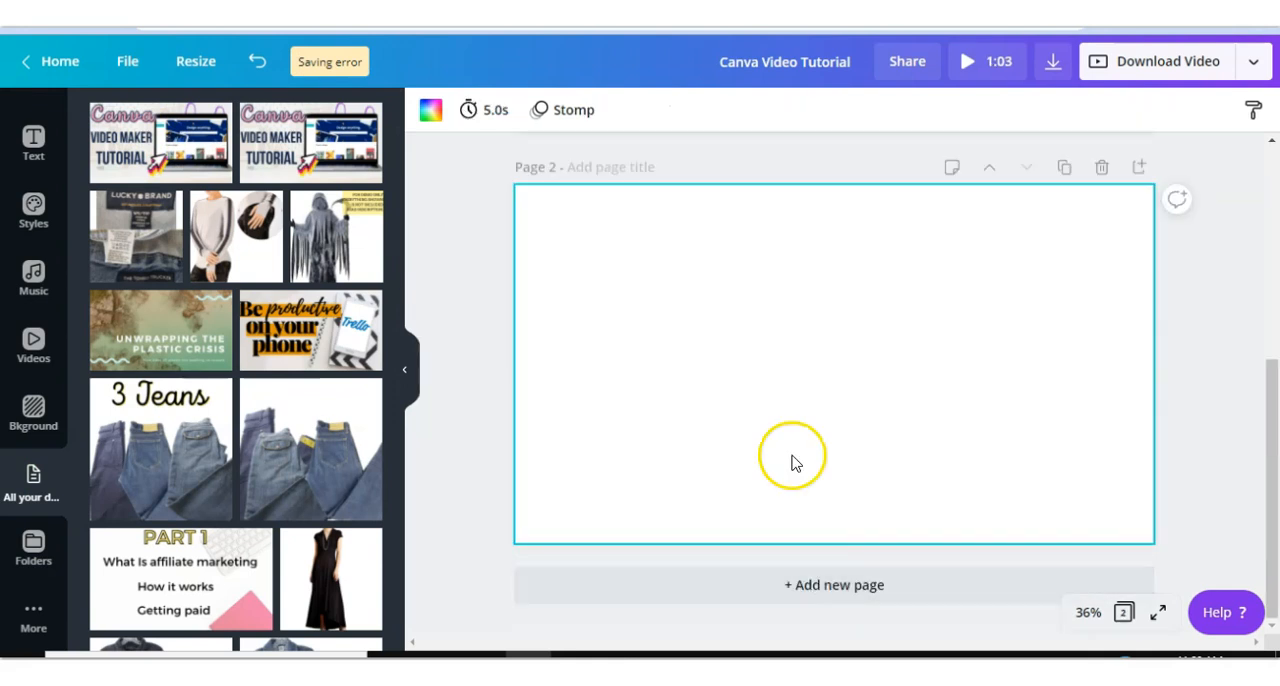
pyautogui.scroll(5, 810, 415)
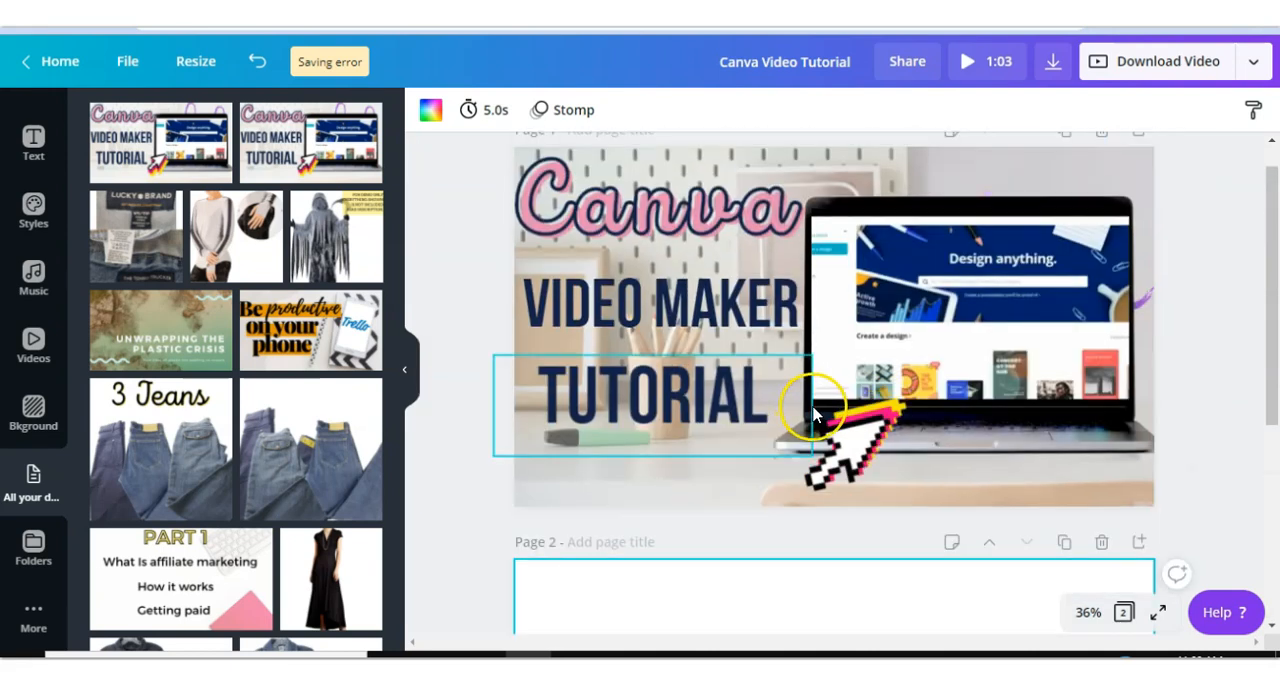
pyautogui.scroll(-2, 829, 357)
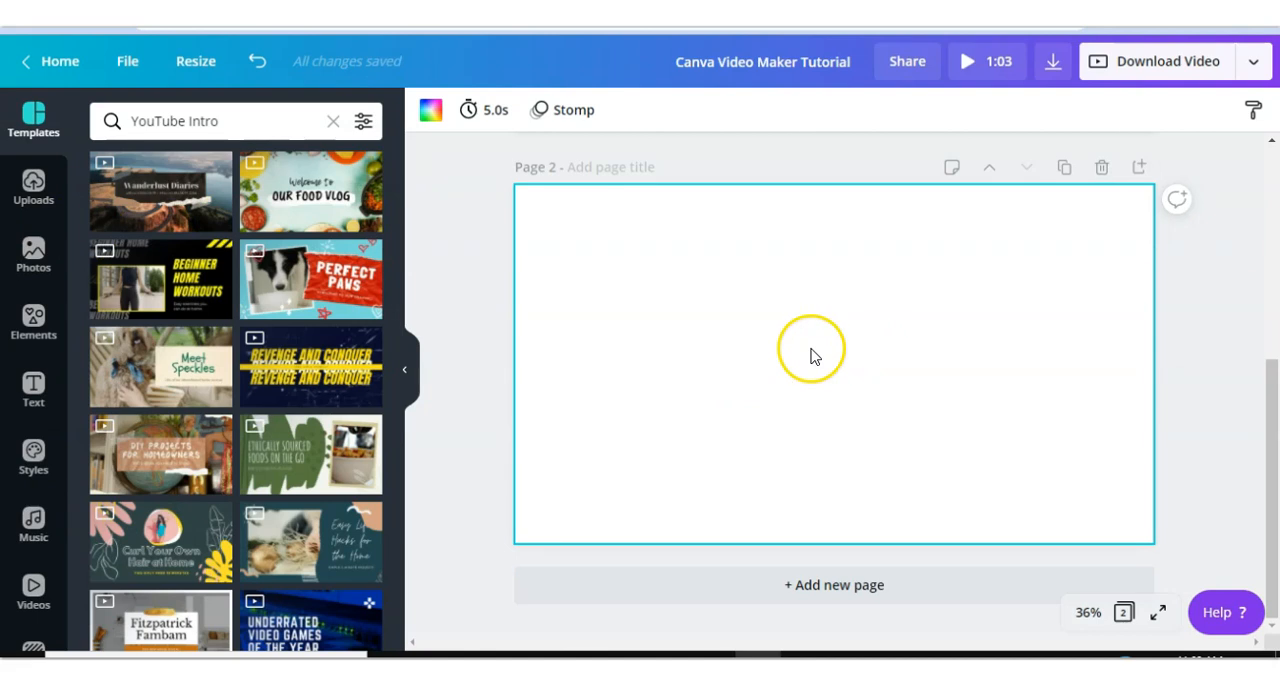
# - Add the recently used laptop-on-desk photo to page 2 and enlarge it to cover the whole page
pyautogui.click(469, 383)
pyautogui.scroll(4, 475, 387)
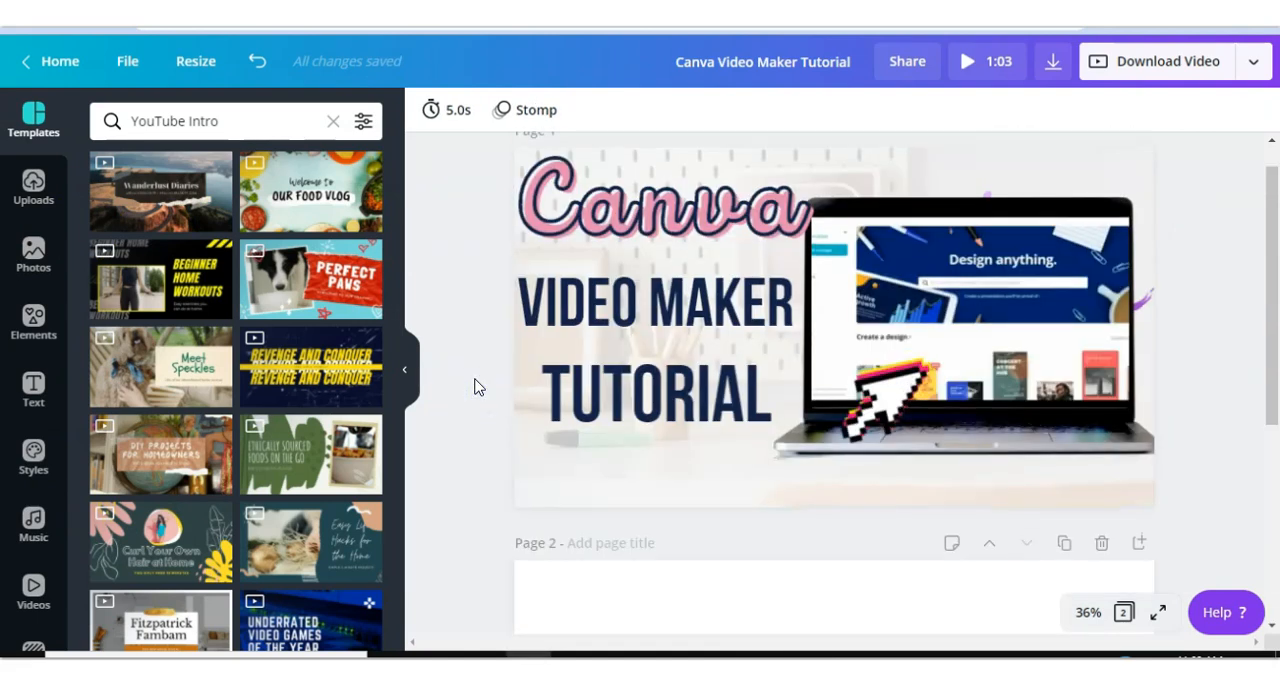
pyautogui.scroll(-1, 510, 470)
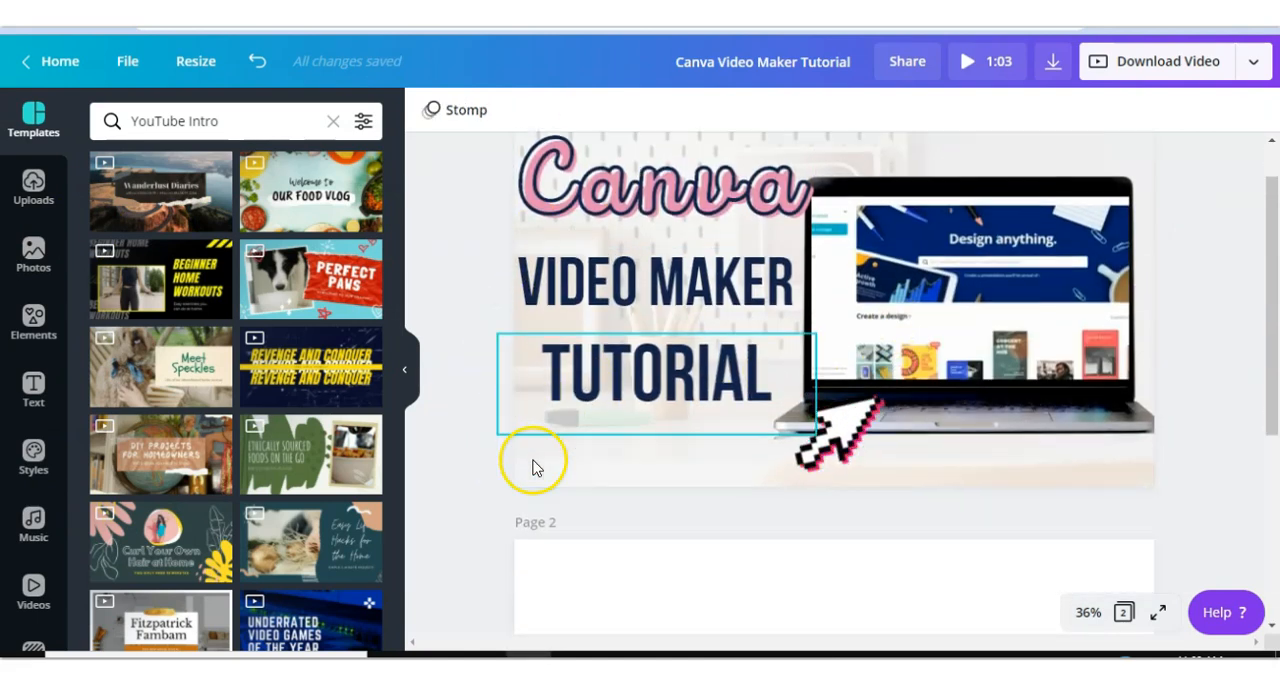
pyautogui.scroll(-4, 533, 467)
pyautogui.click(35, 264)
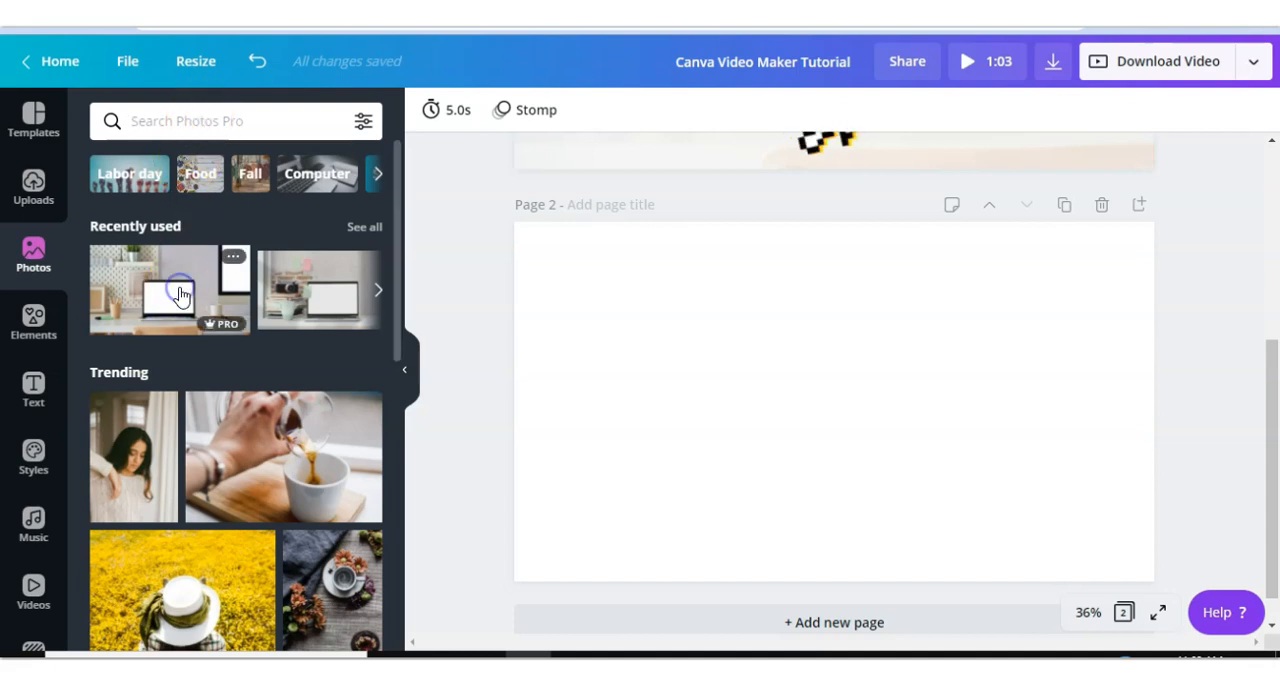
pyautogui.click(178, 290)
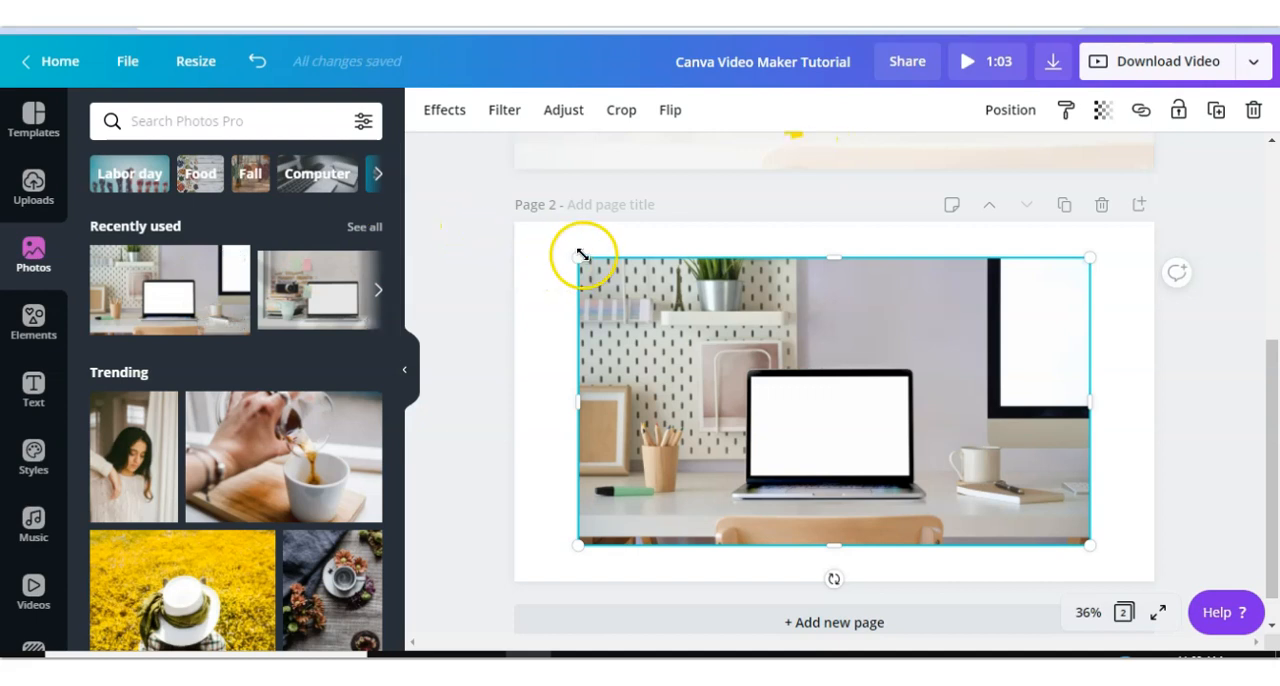
pyautogui.moveTo(575, 252); pyautogui.dragTo(513, 230)
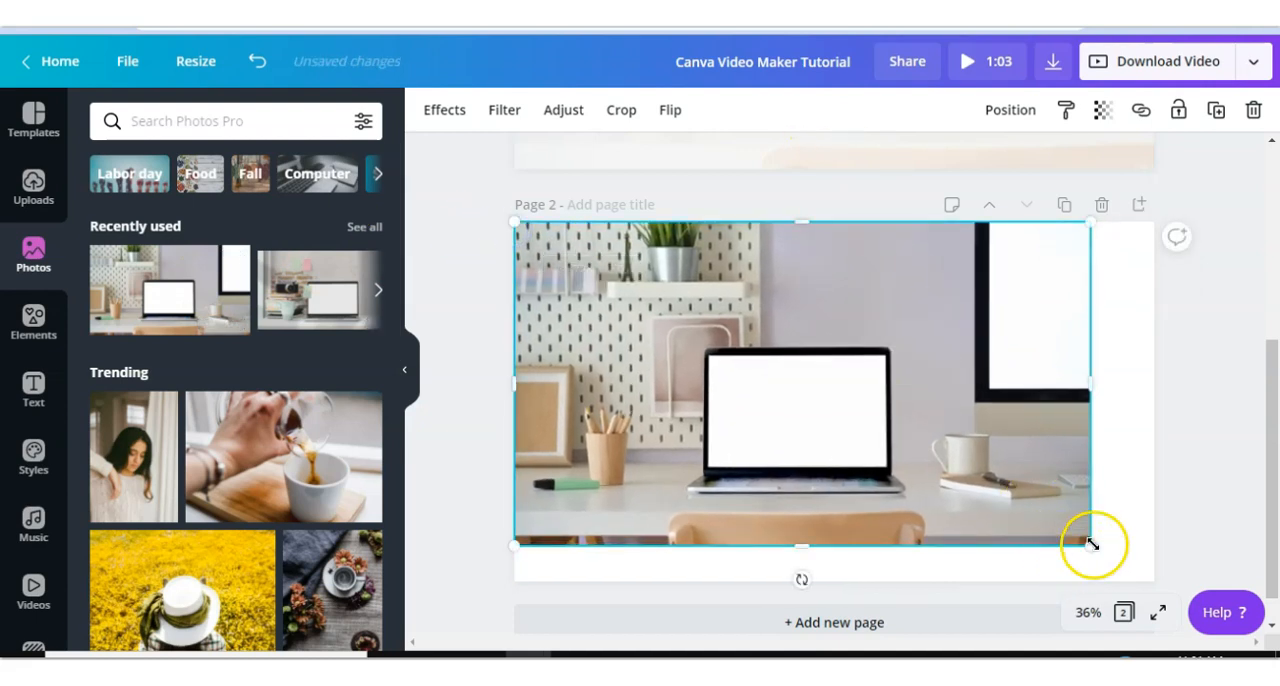
pyautogui.moveTo(1098, 548); pyautogui.dragTo(1213, 611)
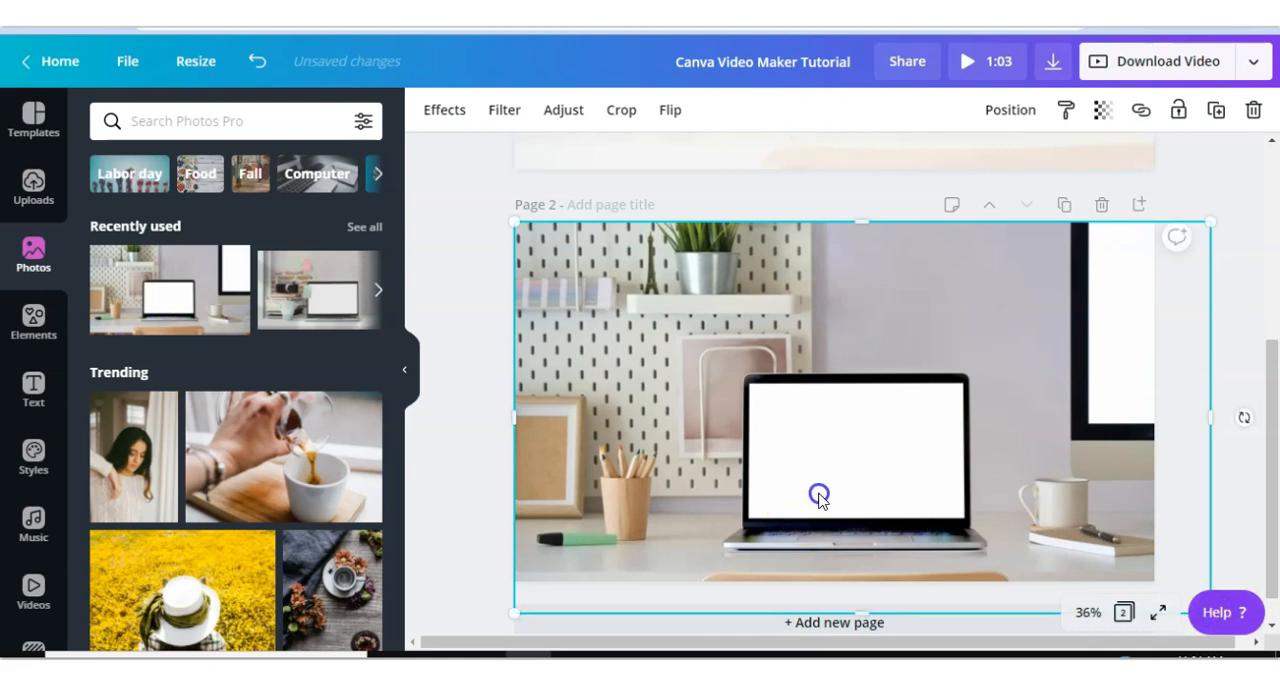
# - Reposition the laptop-on-desk photo within page 2 so the laptop sits further right of centre
pyautogui.moveTo(818, 497); pyautogui.dragTo(866, 489)
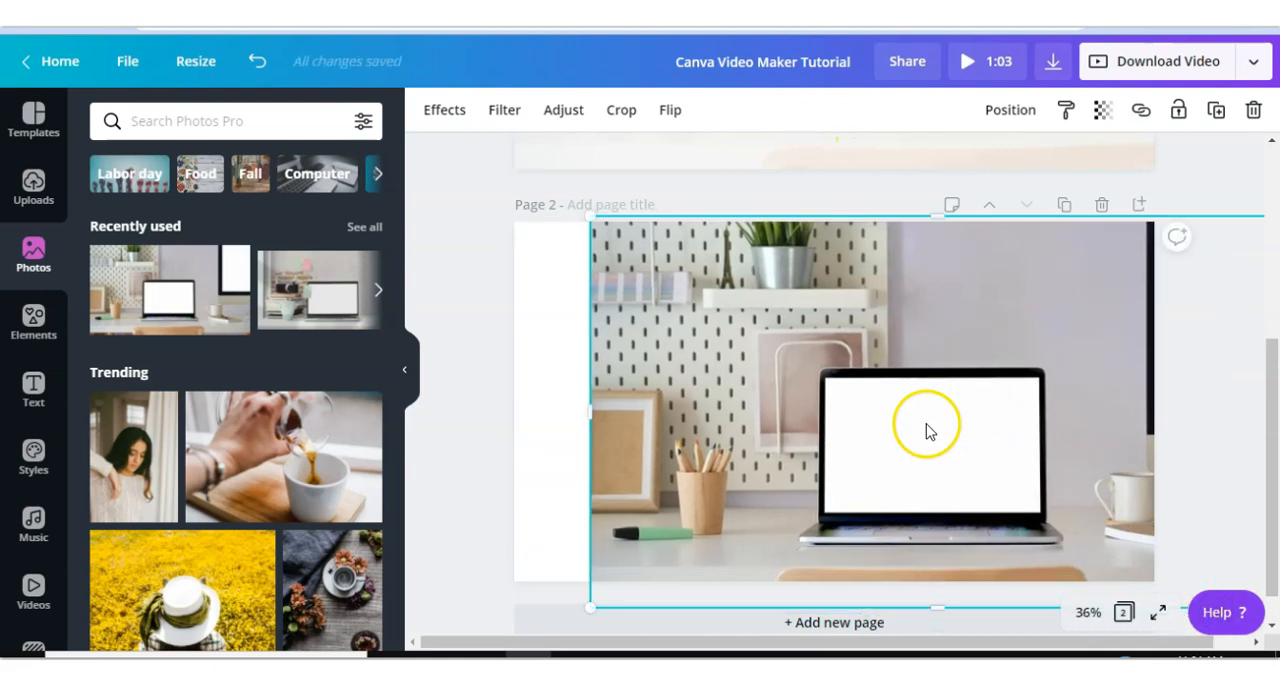
pyautogui.moveTo(943, 409); pyautogui.dragTo(972, 411)
pyautogui.scroll(3, 972, 411)
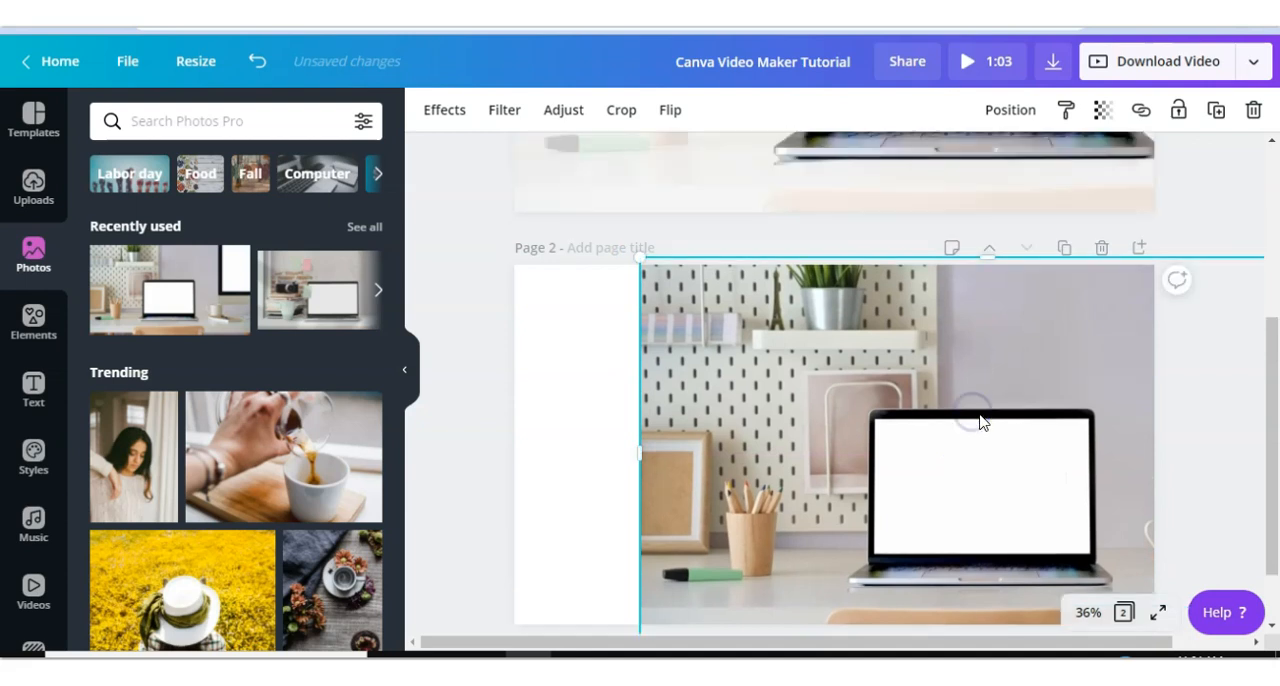
pyautogui.scroll(1, 980, 422)
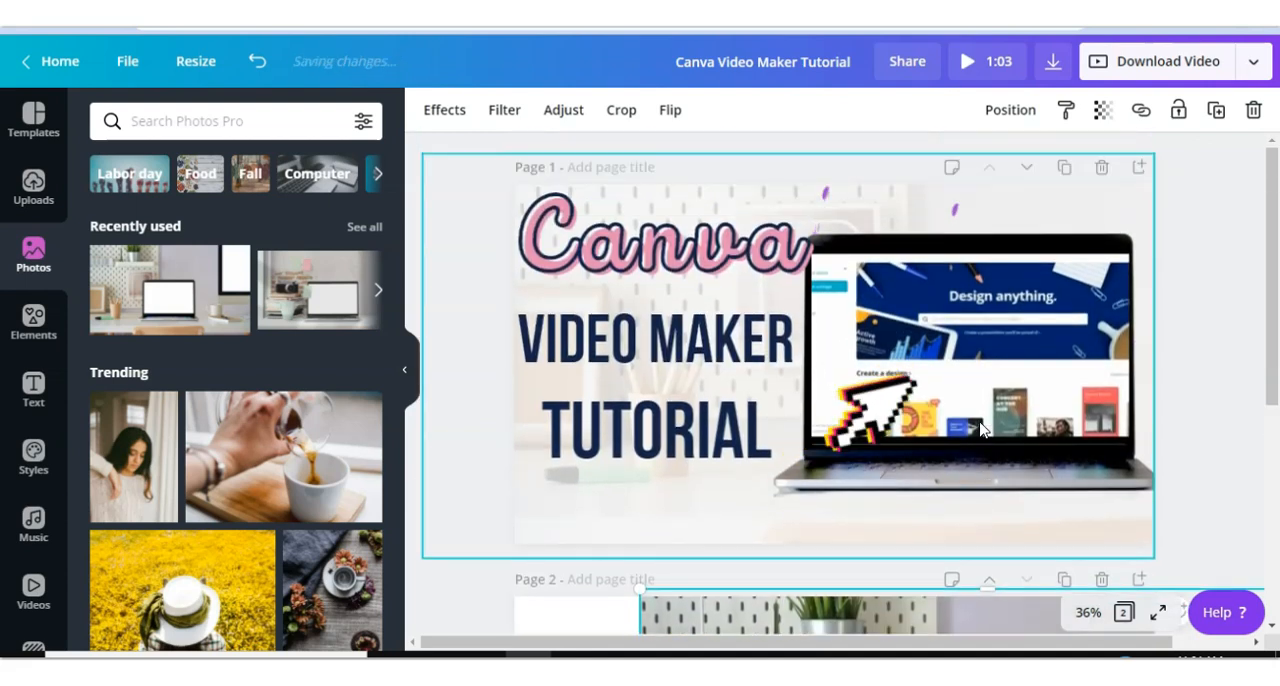
pyautogui.scroll(-4, 978, 421)
pyautogui.moveTo(688, 384); pyautogui.dragTo(672, 378)
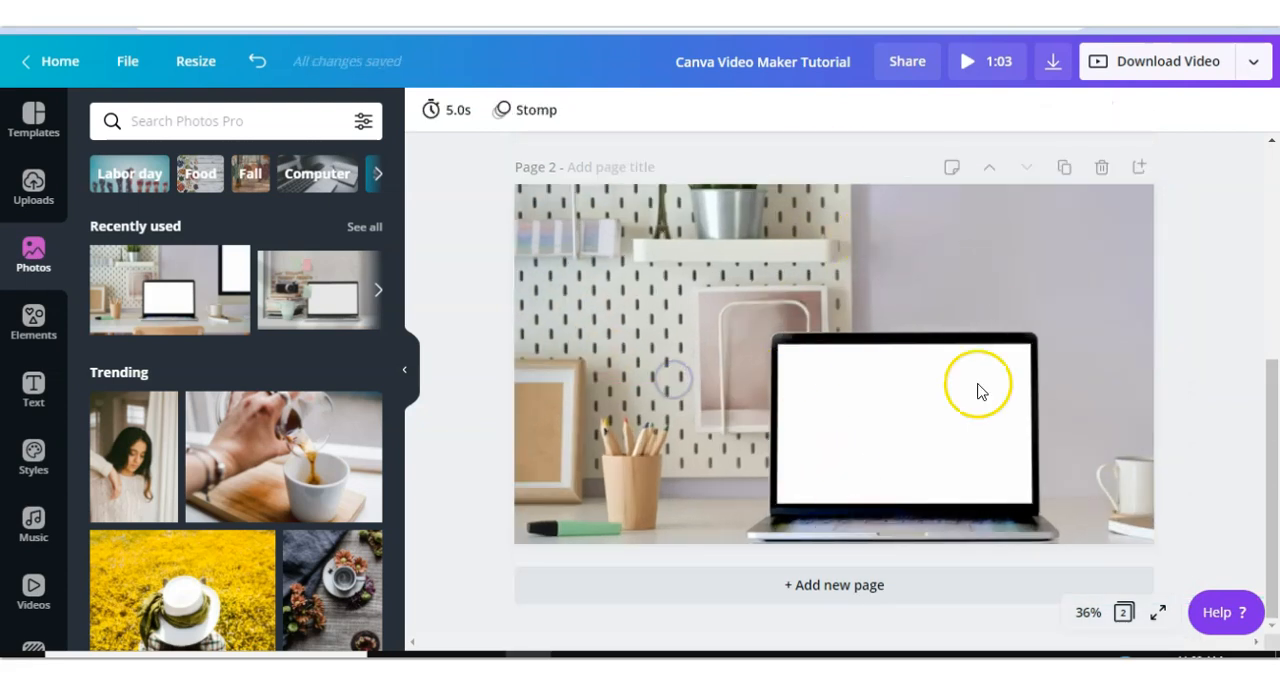
pyautogui.moveTo(856, 411); pyautogui.dragTo(895, 260)
pyautogui.moveTo(903, 420); pyautogui.dragTo(944, 254)
pyautogui.moveTo(943, 402); pyautogui.dragTo(962, 214)
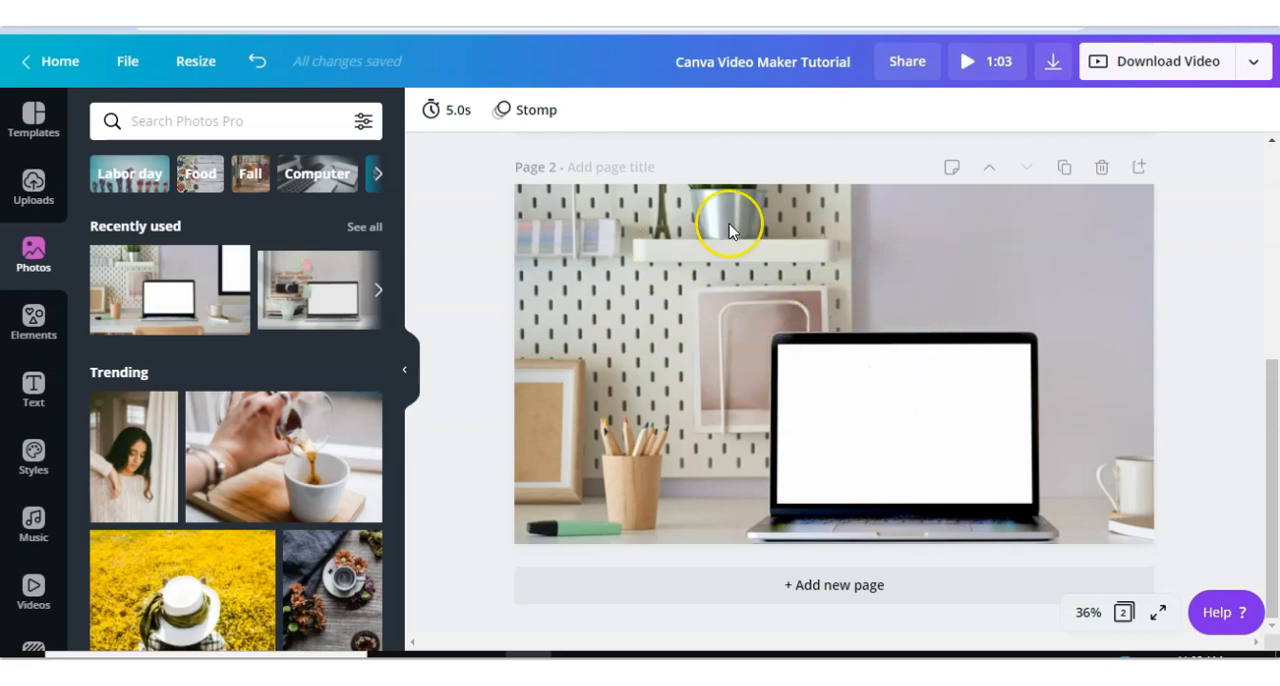
# - Detach the photo from page 2's background and resize it to fill the whole page
pyautogui.click(857, 259)
pyautogui.rightClick(857, 259)
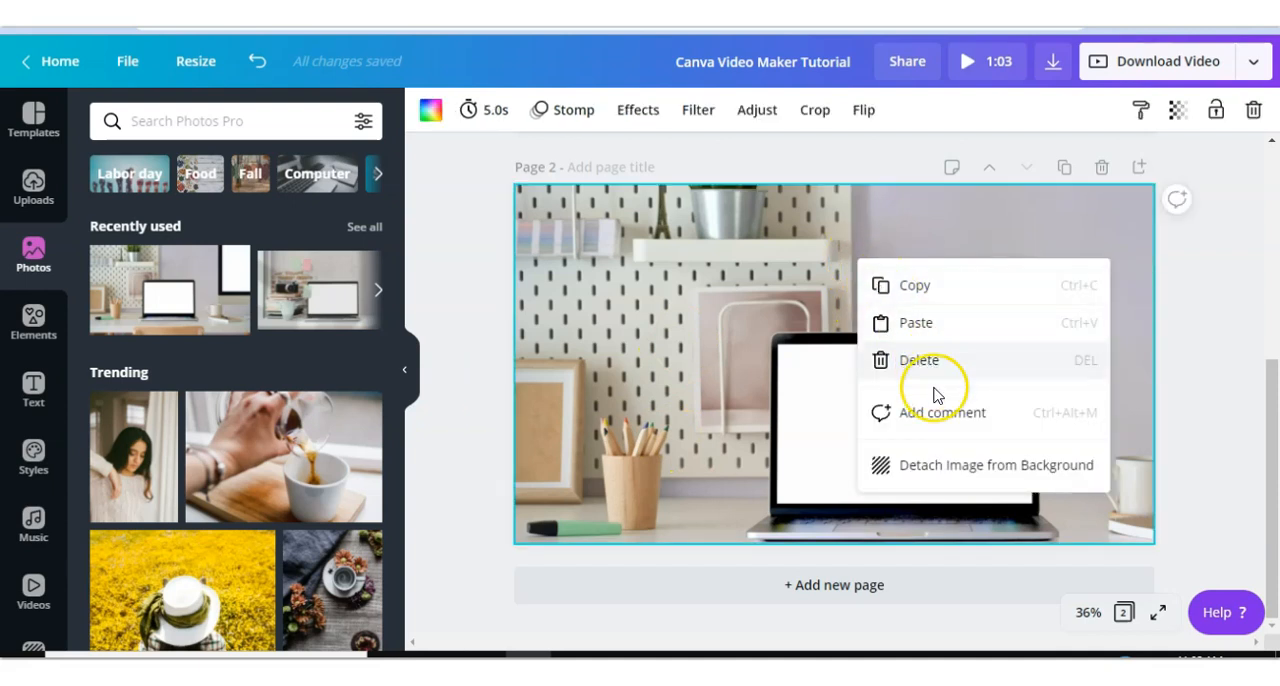
pyautogui.click(936, 470)
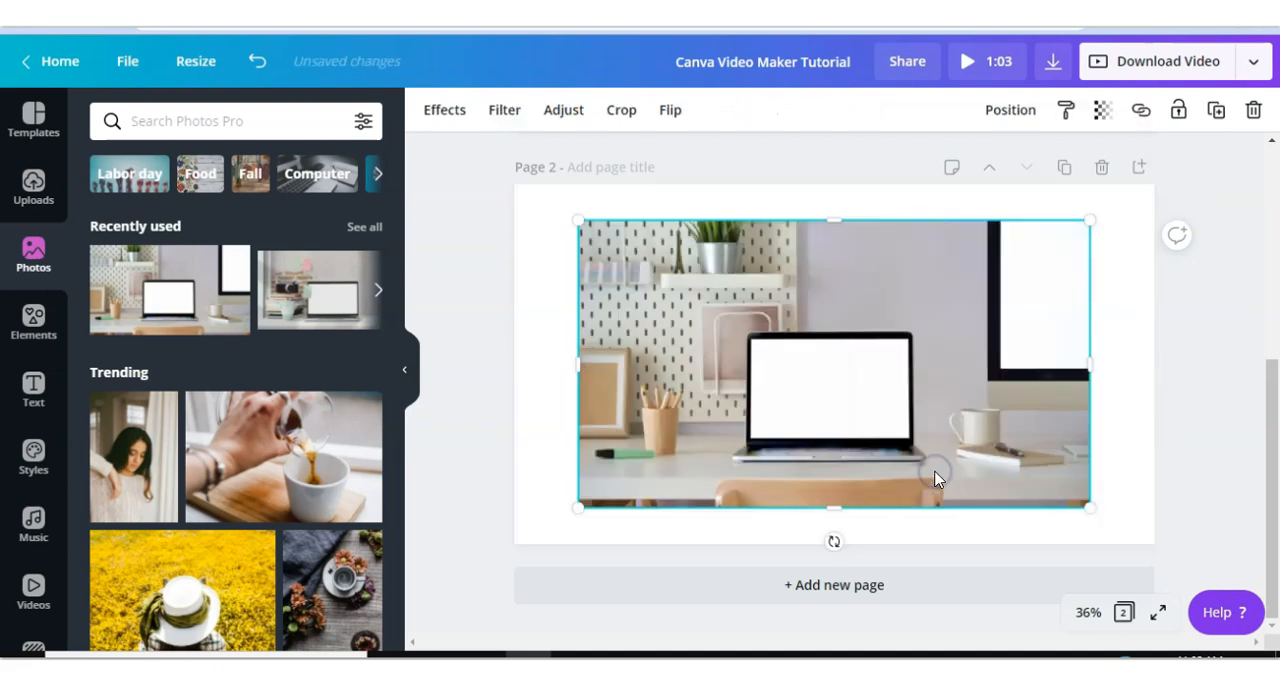
pyautogui.moveTo(582, 221); pyautogui.dragTo(491, 171)
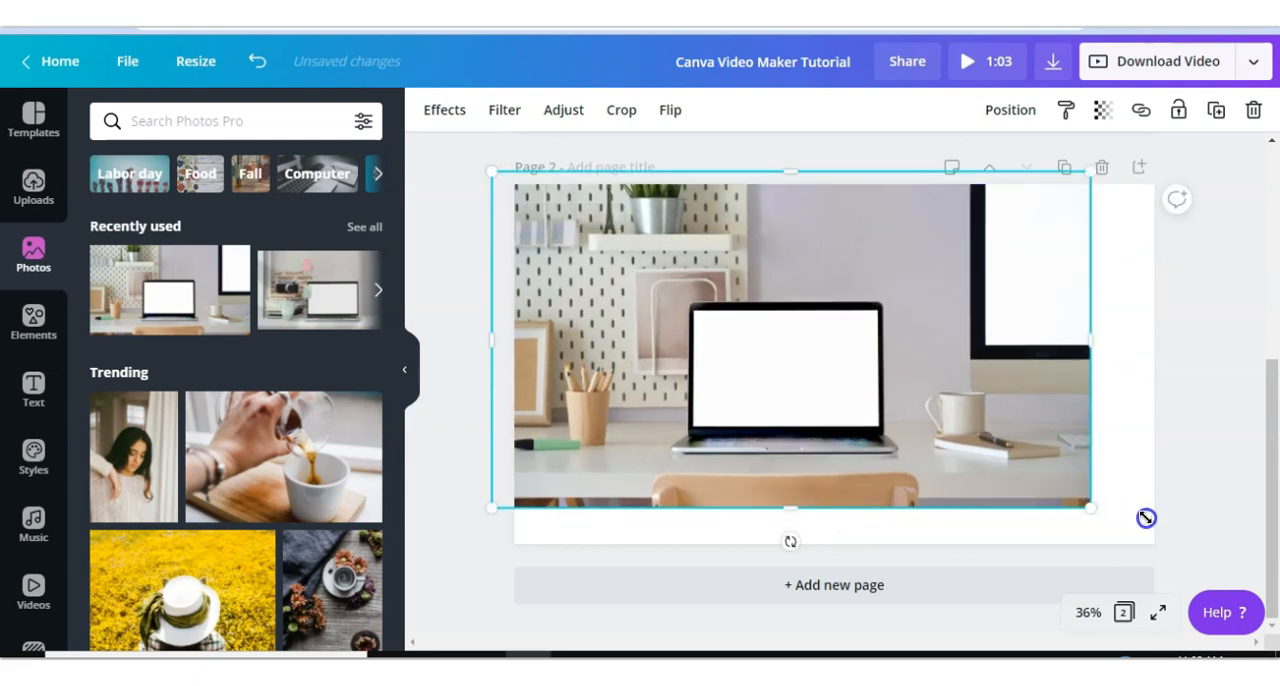
pyautogui.moveTo(1146, 517); pyautogui.dragTo(1174, 529)
pyautogui.moveTo(934, 449); pyautogui.dragTo(1021, 449)
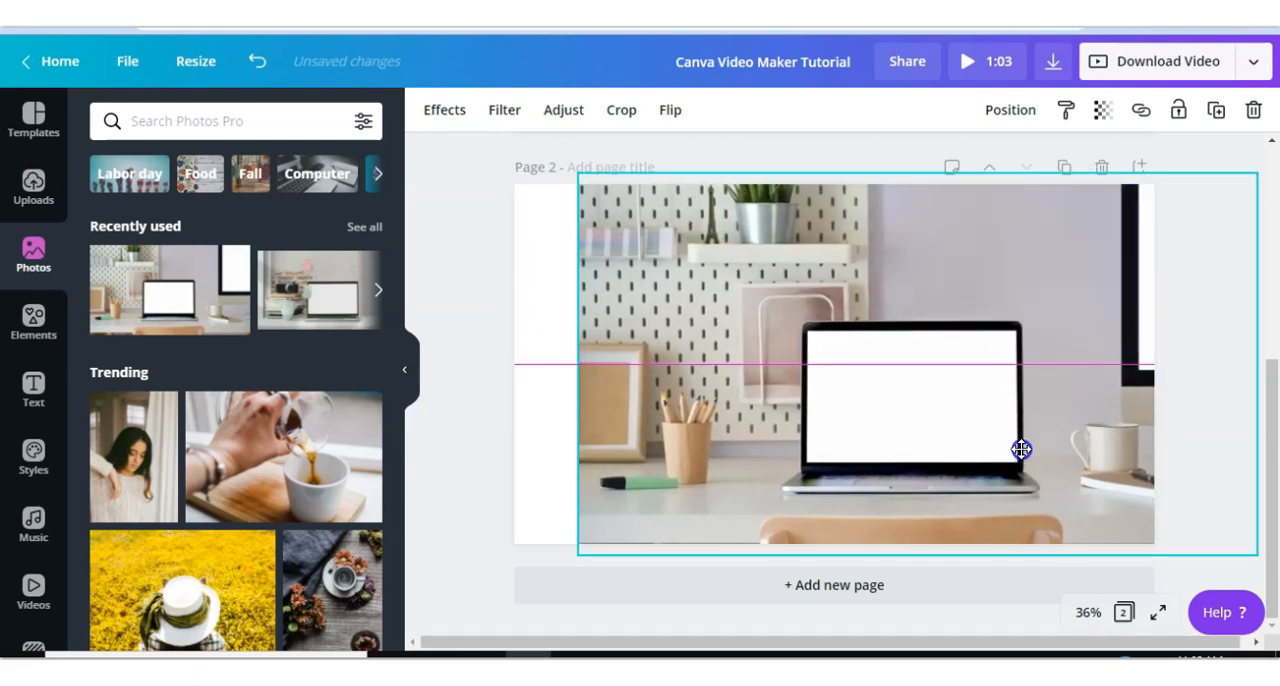
pyautogui.moveTo(531, 540); pyautogui.dragTo(476, 538)
# - Compare the title page with page 2 by scrolling between them and selecting page 1's elements
pyautogui.scroll(2, 720, 560)
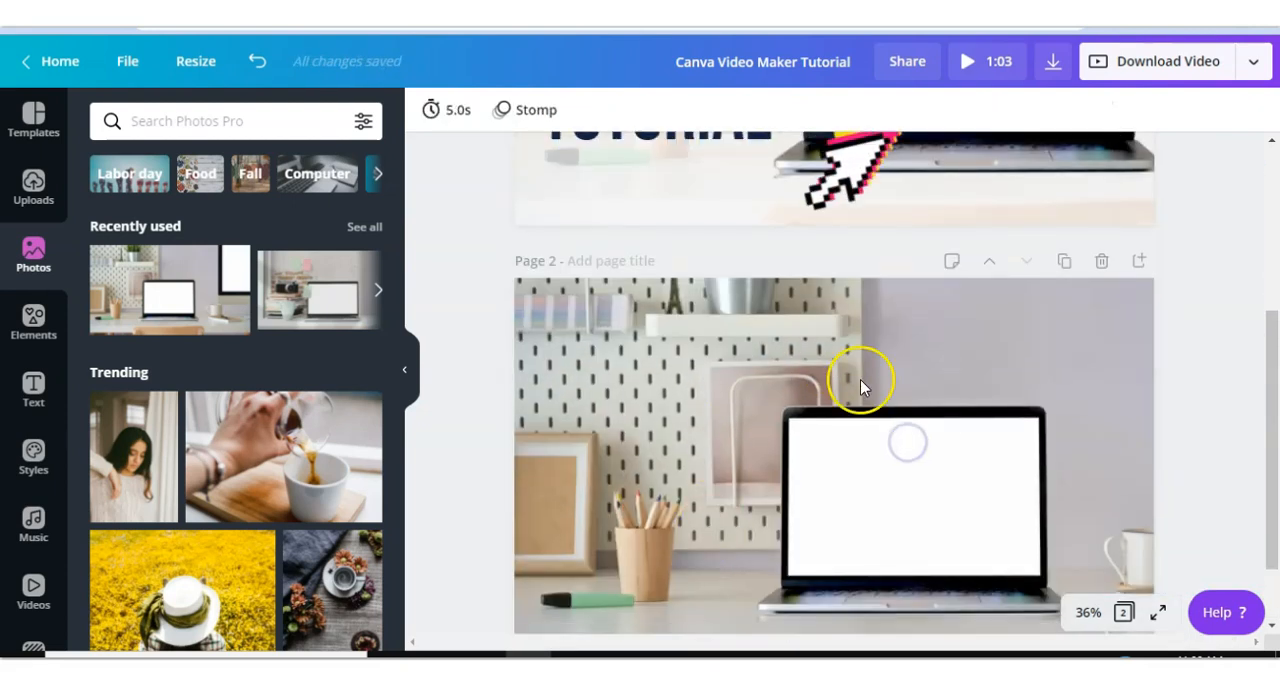
pyautogui.scroll(2, 758, 470)
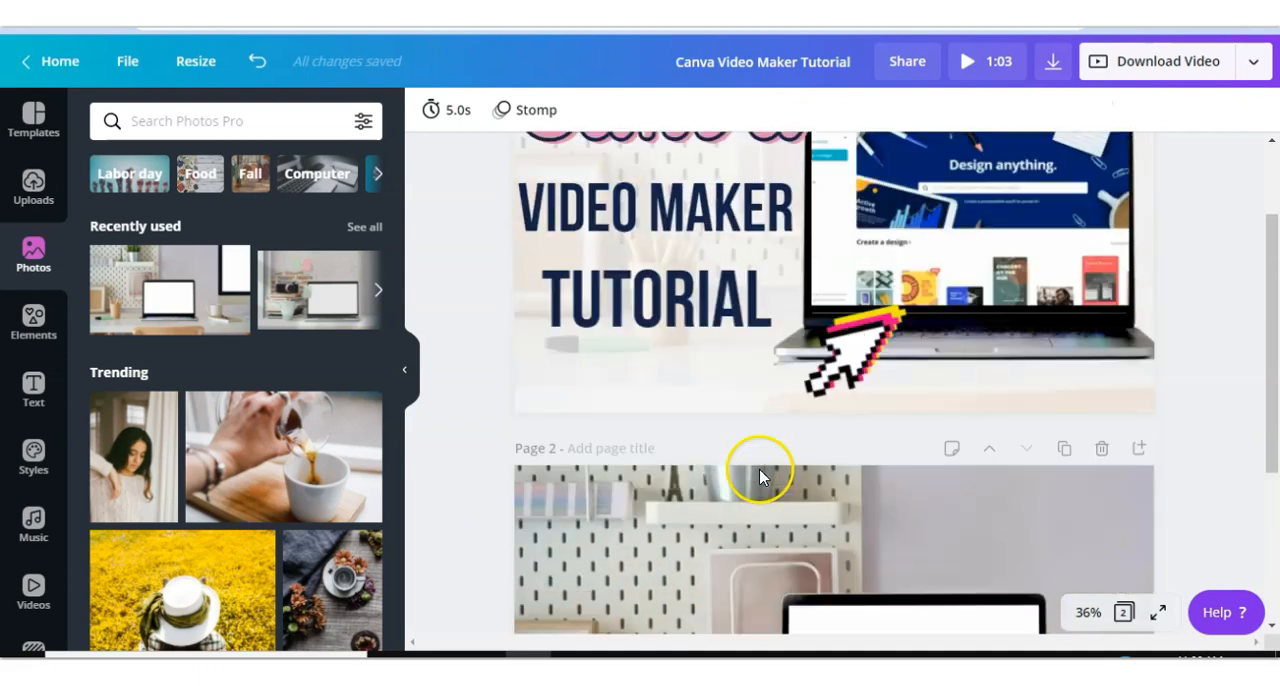
pyautogui.click(700, 386)
pyautogui.scroll(1, 700, 386)
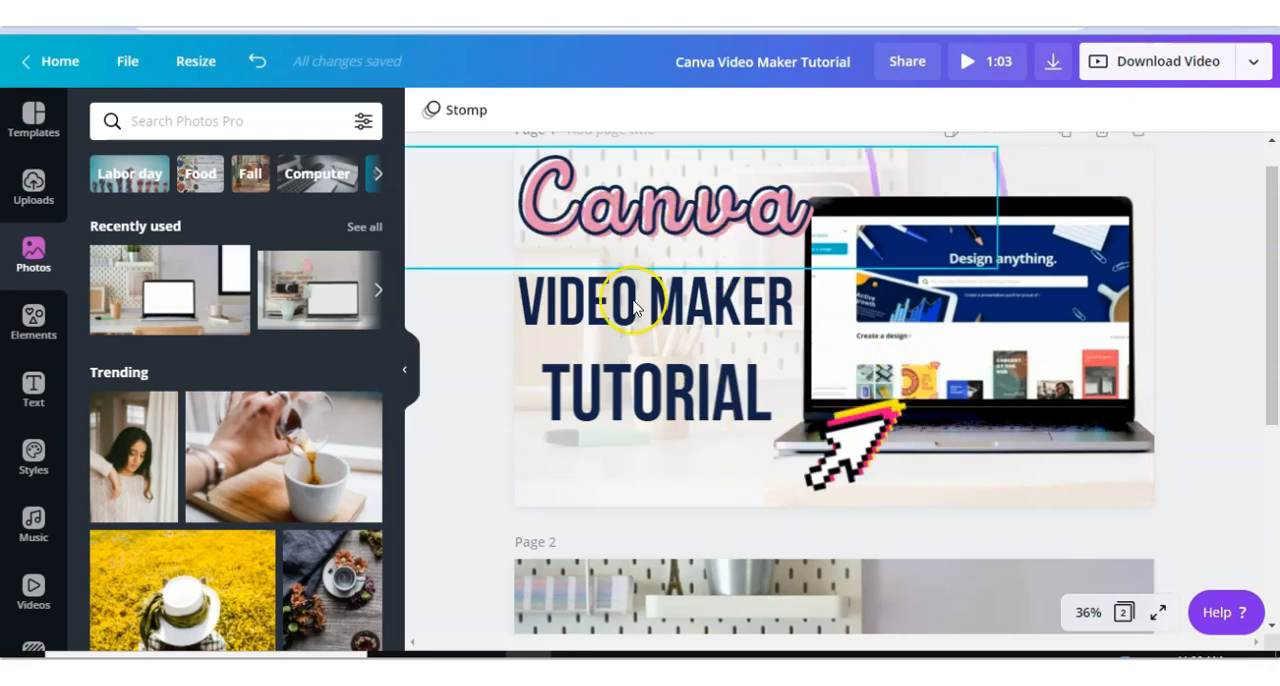
pyautogui.click(692, 476)
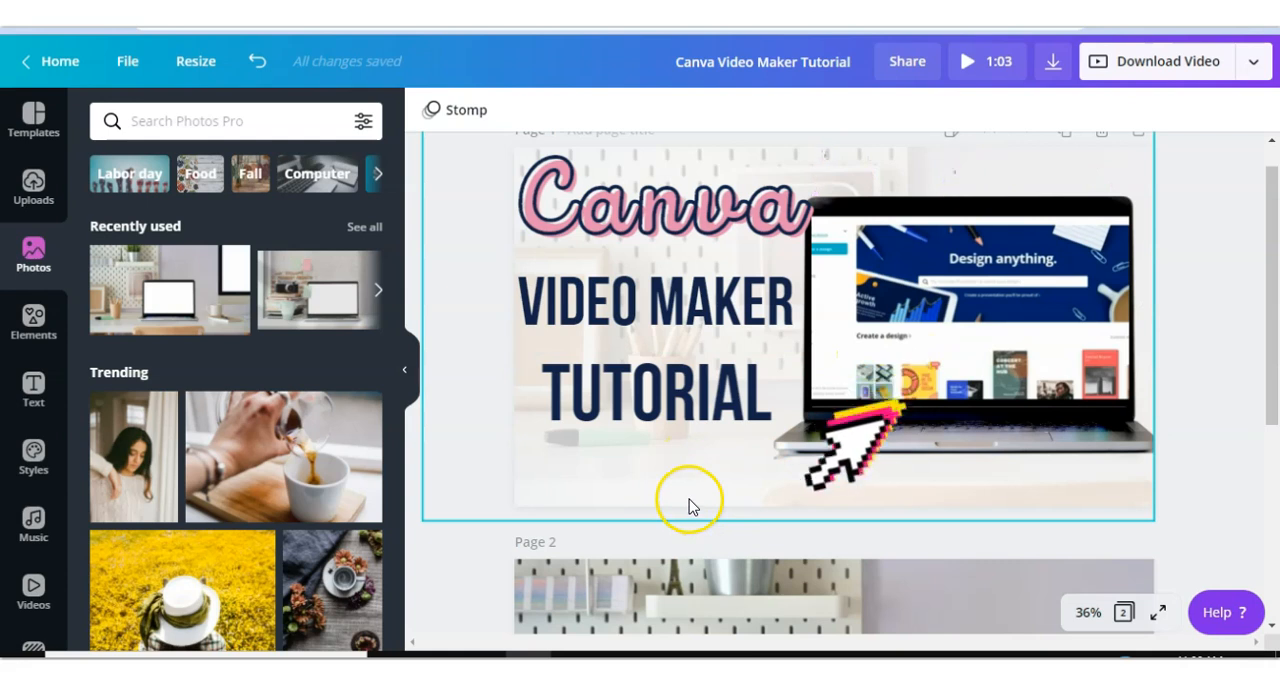
pyautogui.scroll(-5, 690, 507)
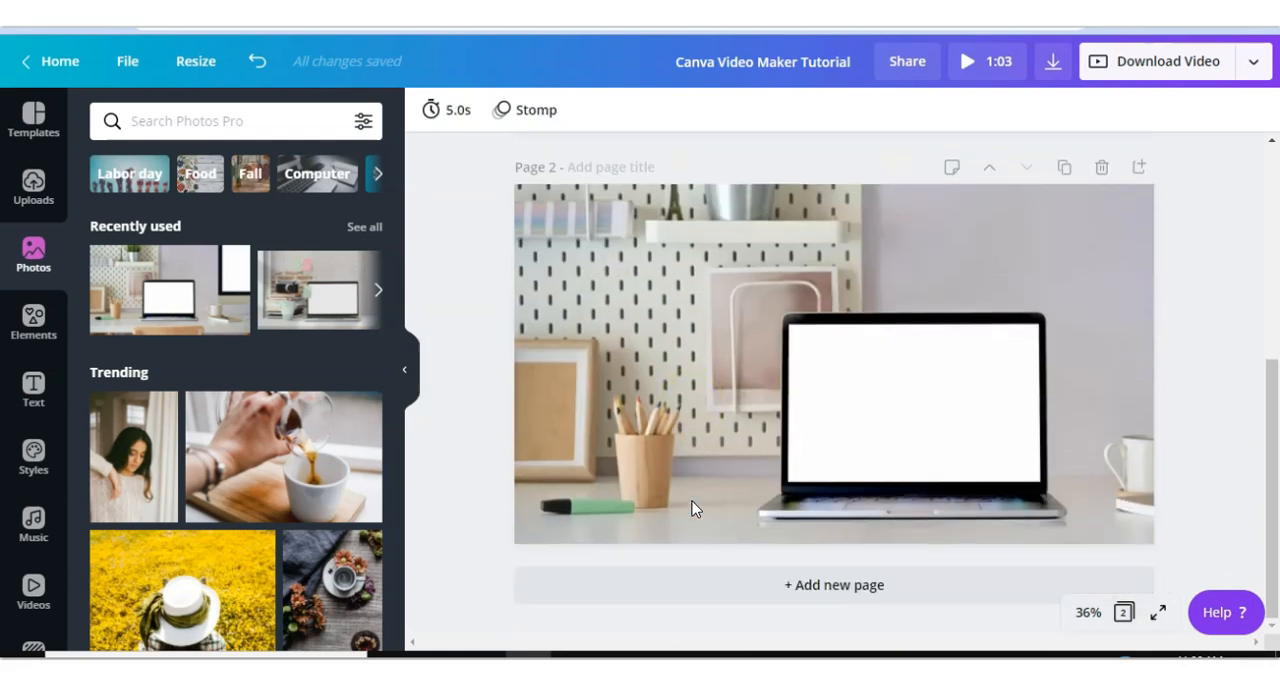
# - Add a rectangle on page 2, color it white and stretch it to cover the whole page
pyautogui.click(743, 421)
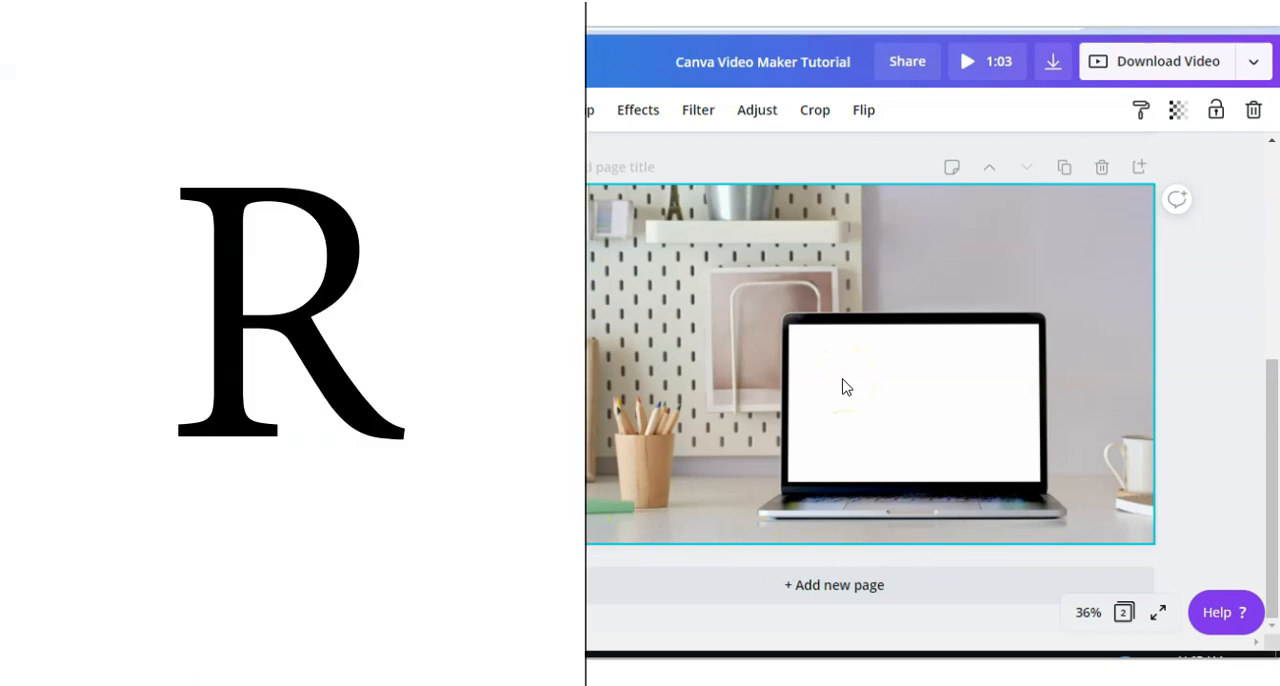
pyautogui.press('r')
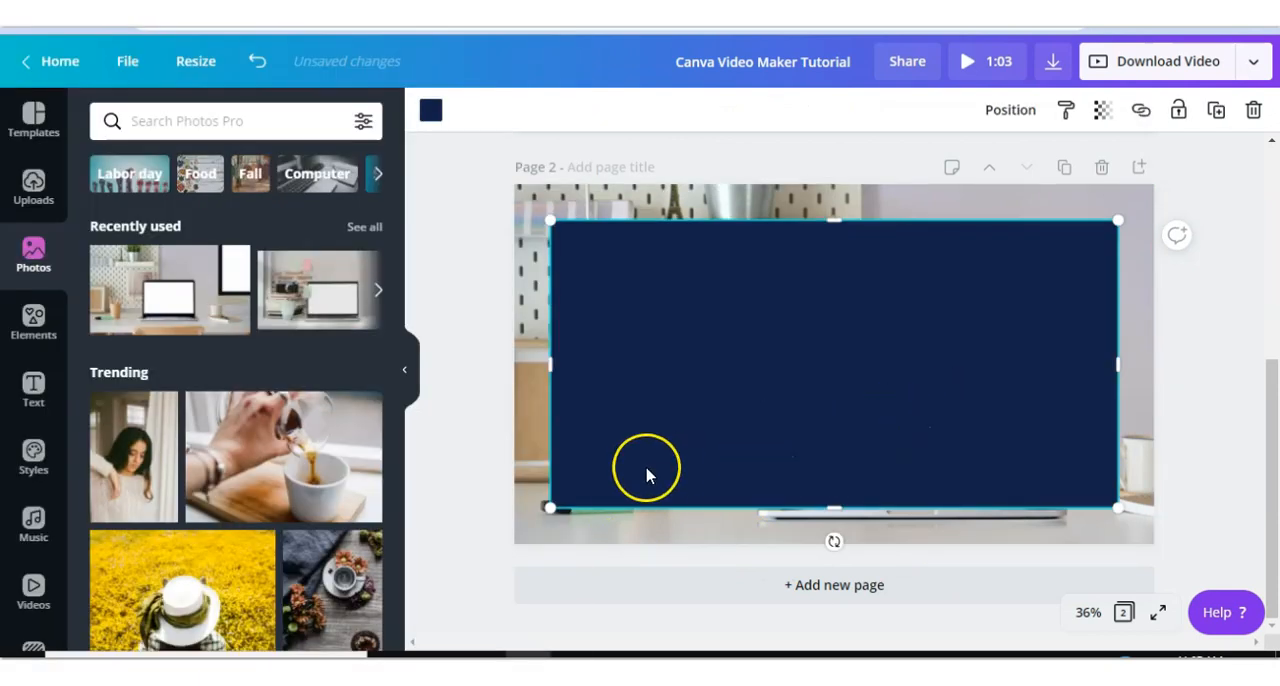
pyautogui.click(430, 114)
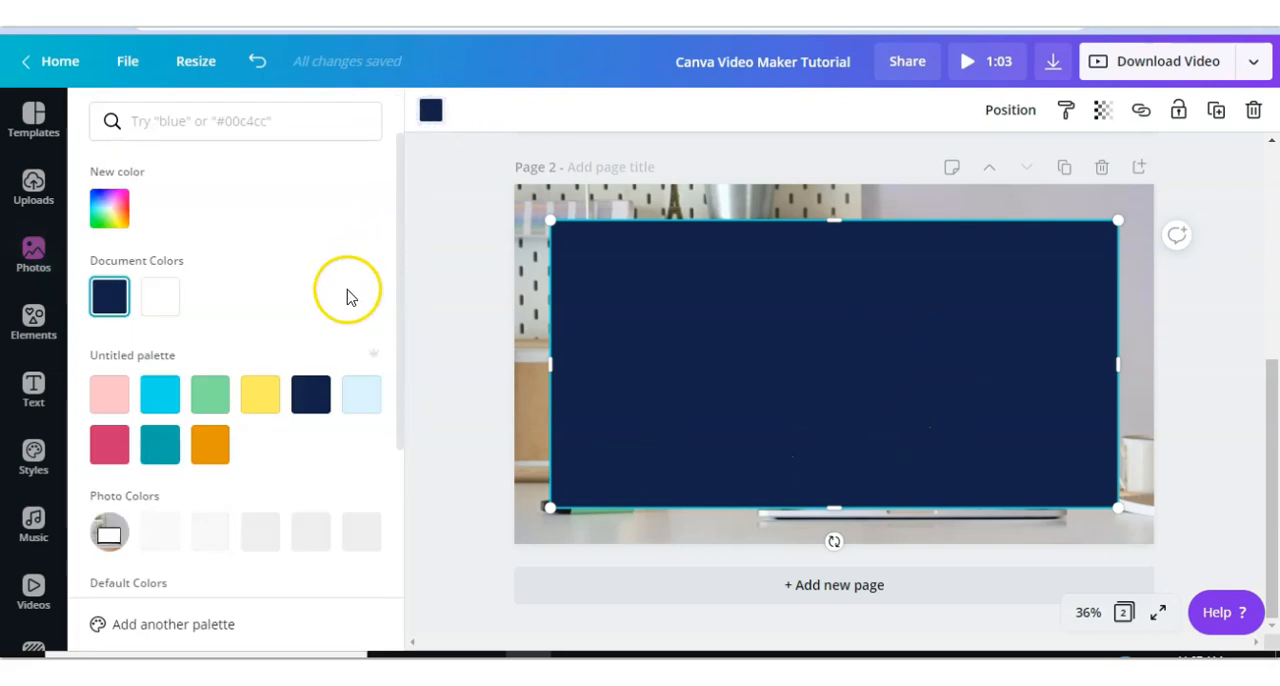
pyautogui.click(170, 296)
pyautogui.moveTo(550, 220); pyautogui.dragTo(507, 169)
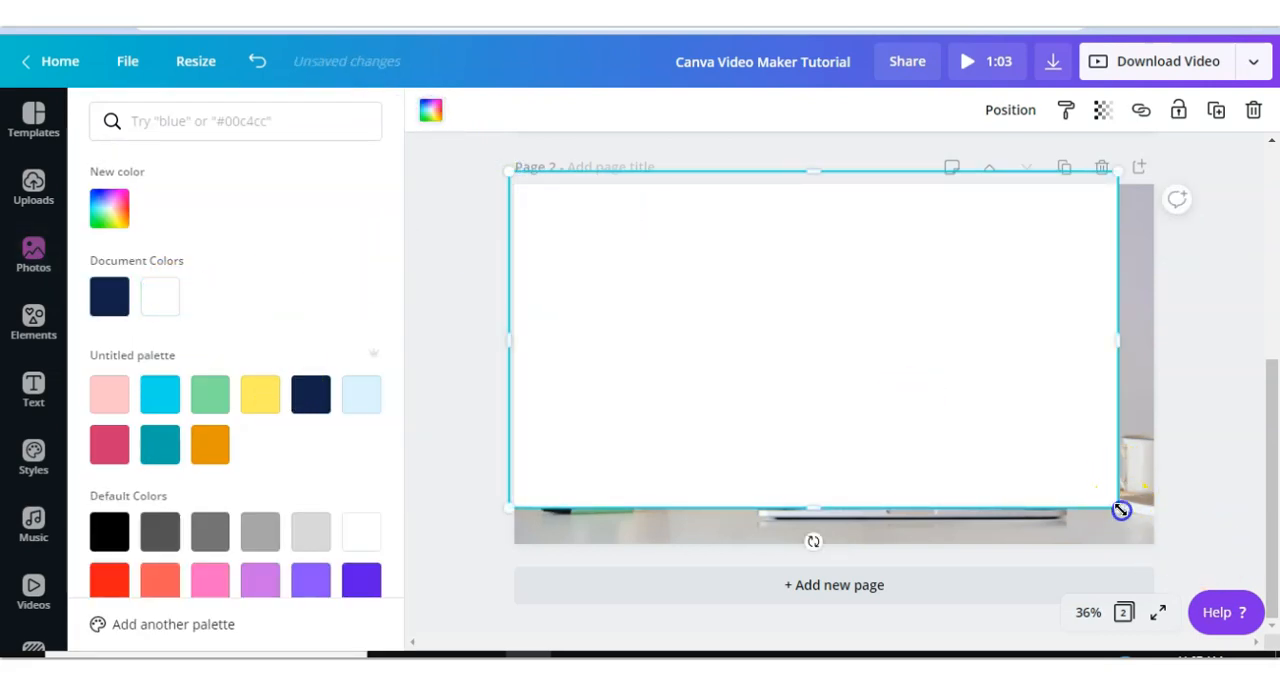
pyautogui.moveTo(1121, 510); pyautogui.dragTo(1171, 575)
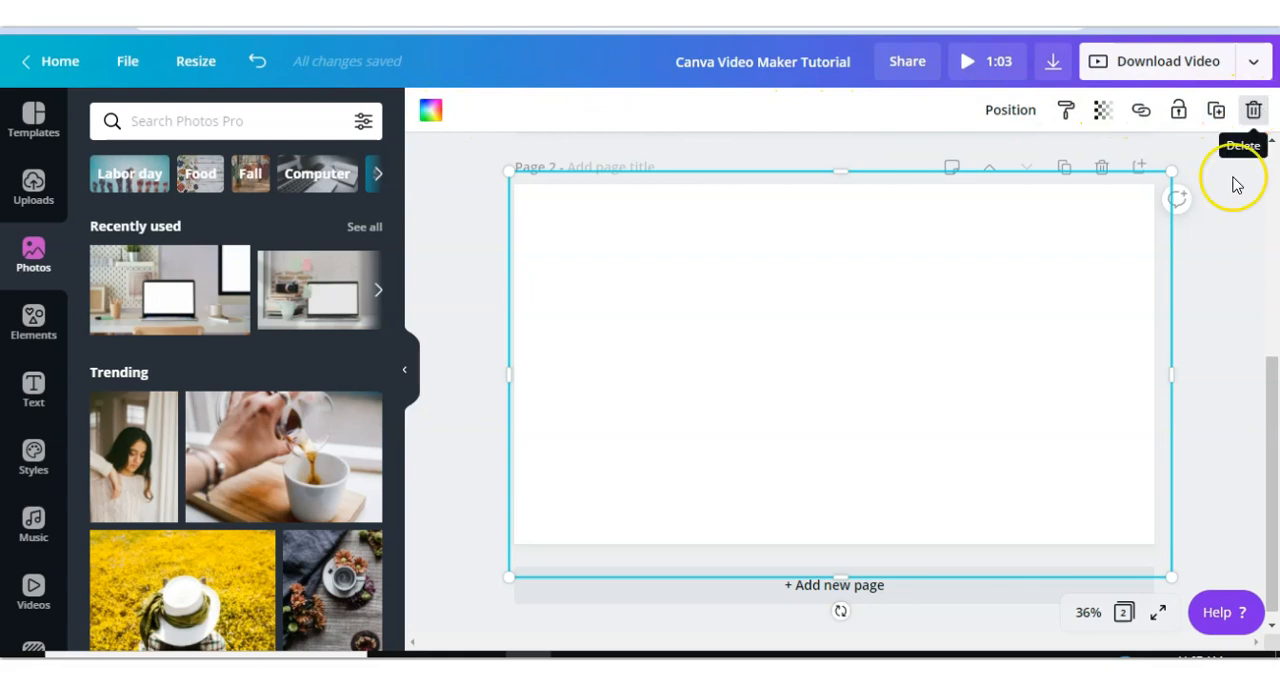
# - Set the white rectangle's transparency to 77
pyautogui.click(1103, 112)
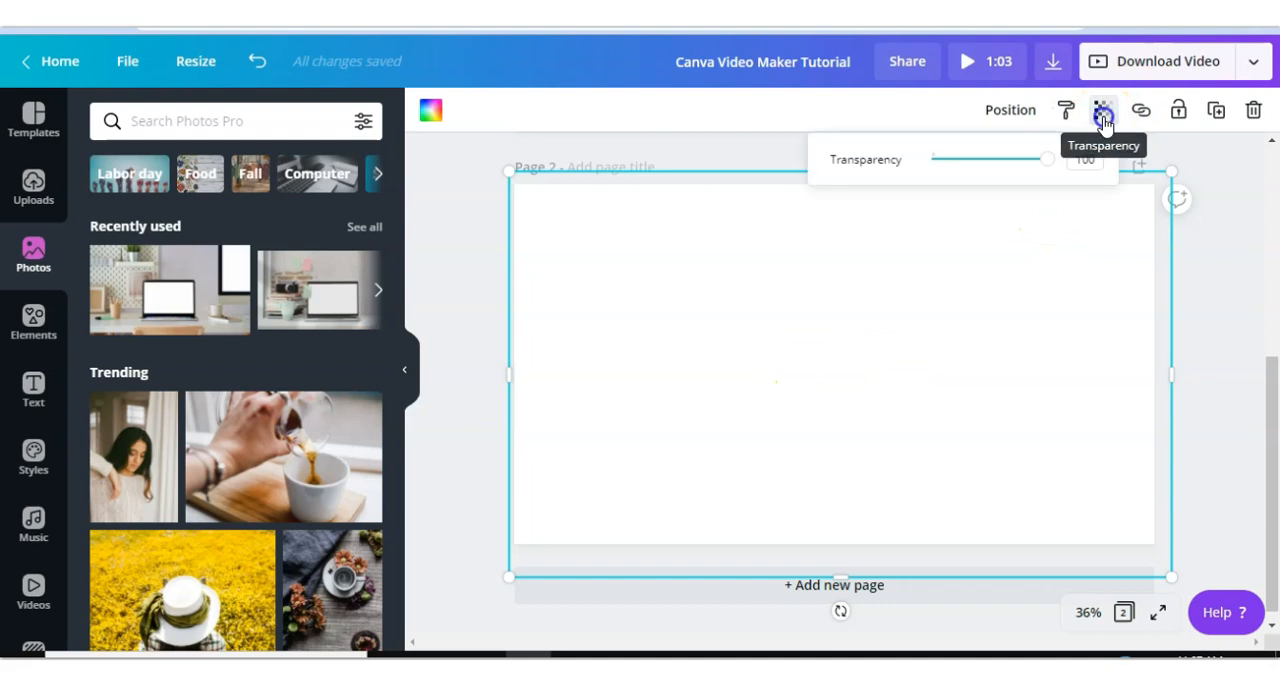
pyautogui.moveTo(1047, 165); pyautogui.dragTo(1021, 164)
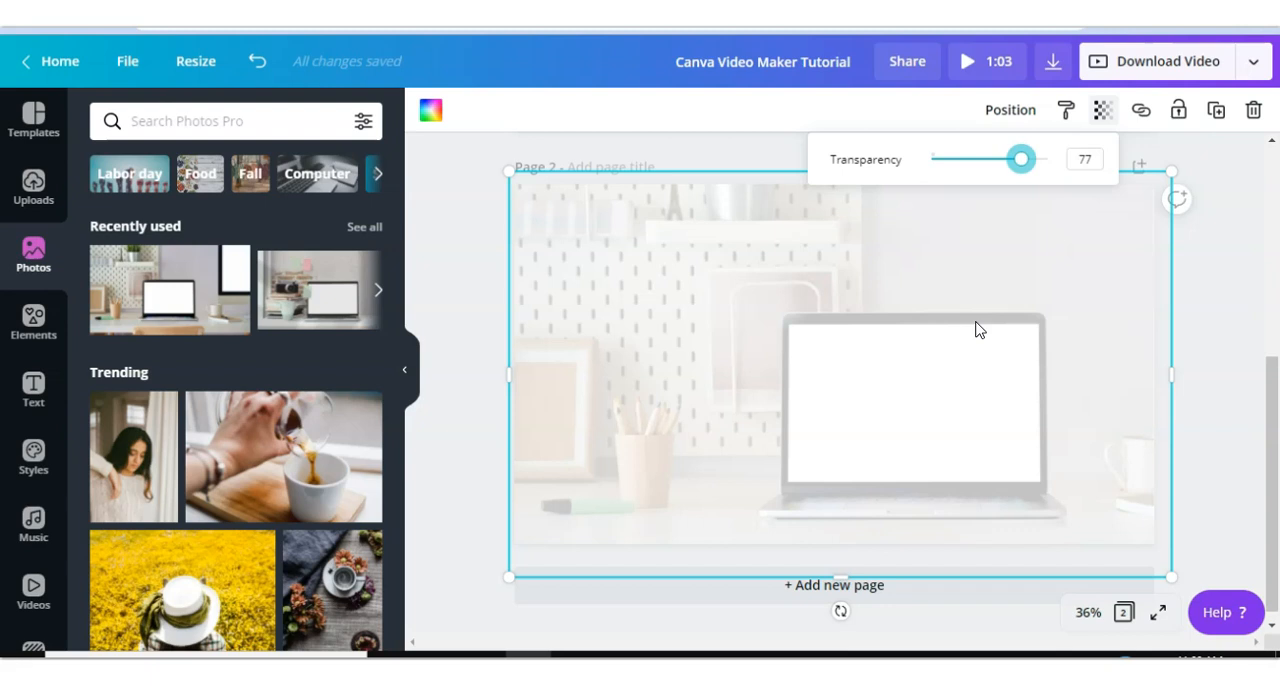
pyautogui.click(1197, 309)
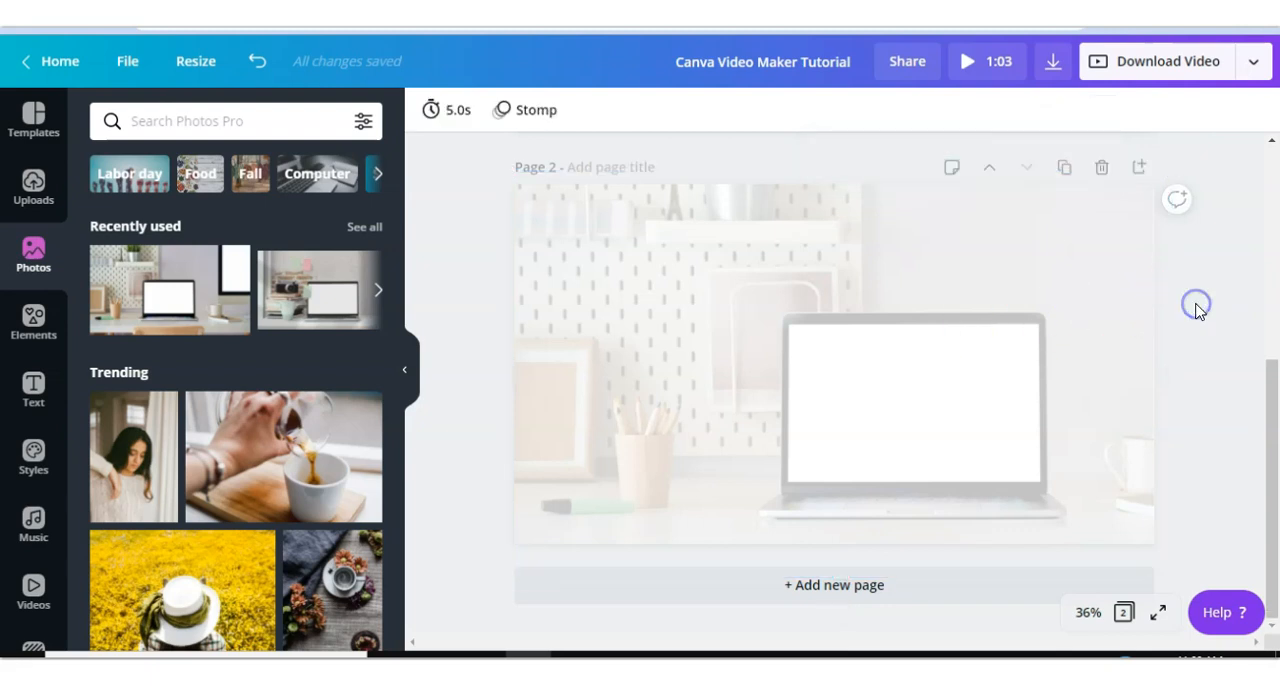
# - Readjust the transparency of the white overlay on page 1, lowering it to a little under 75
pyautogui.scroll(5, 1196, 308)
pyautogui.click(1060, 393)
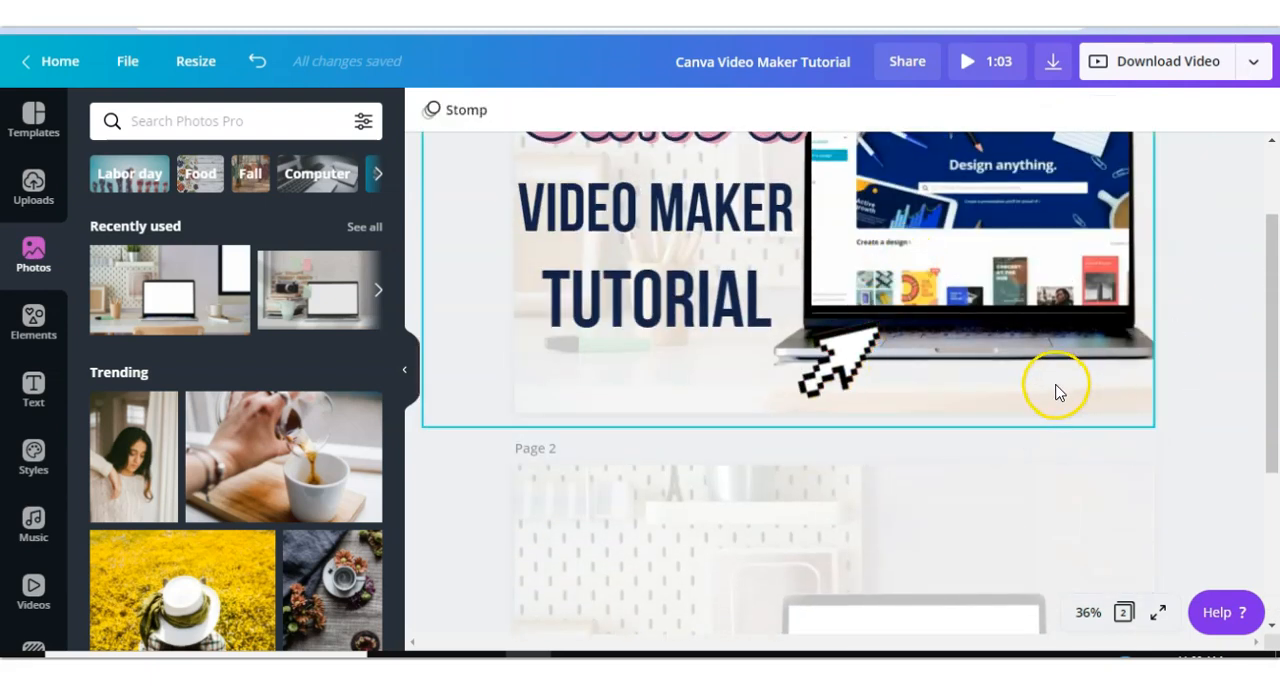
pyautogui.click(1058, 390)
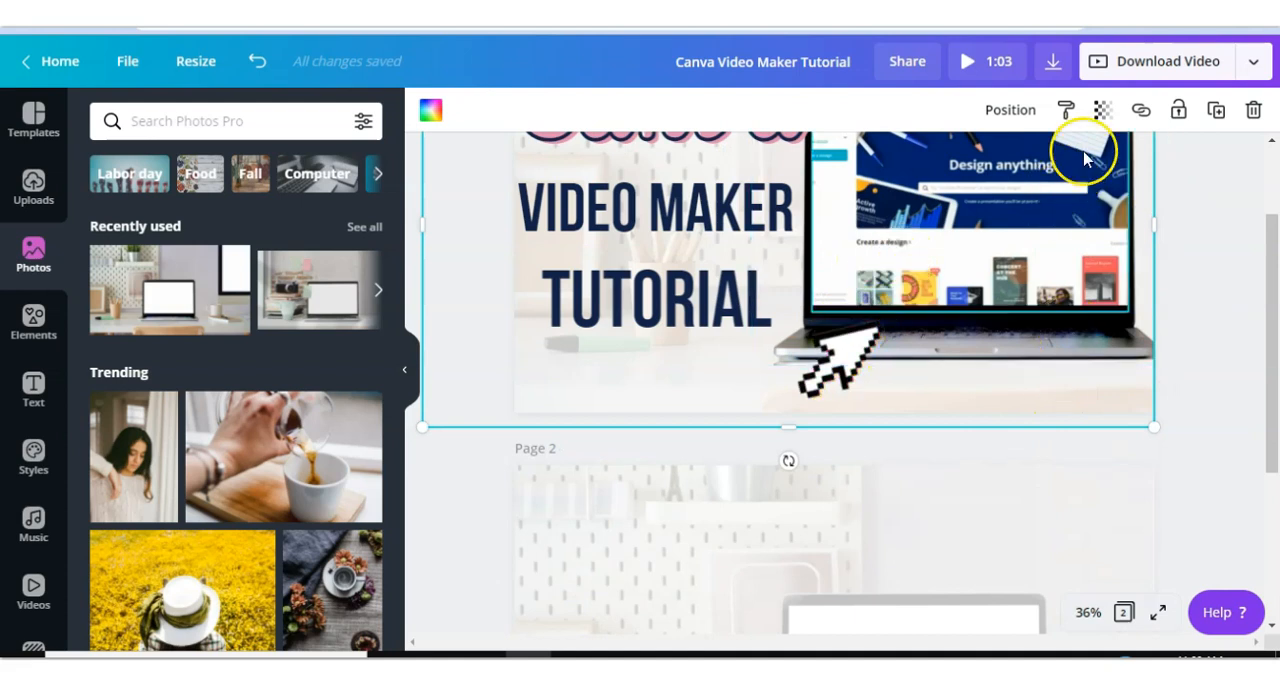
pyautogui.click(1101, 110)
pyautogui.moveTo(1046, 163); pyautogui.dragTo(1021, 163)
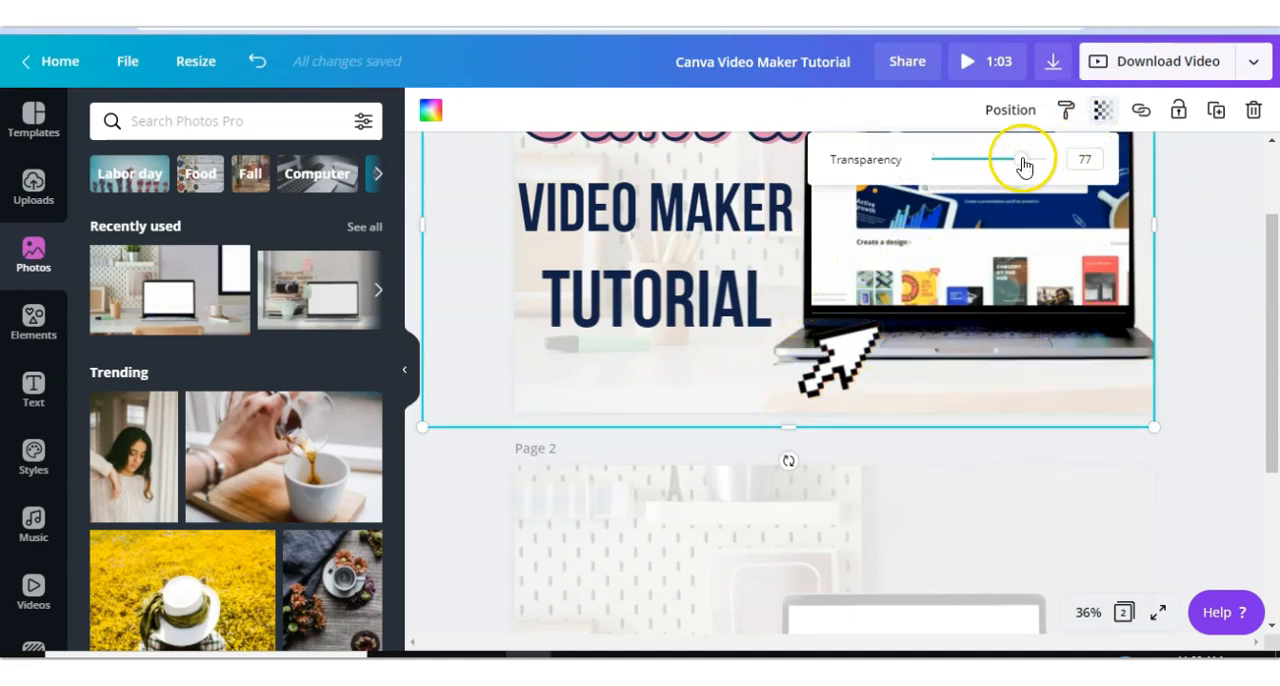
pyautogui.click(1051, 163)
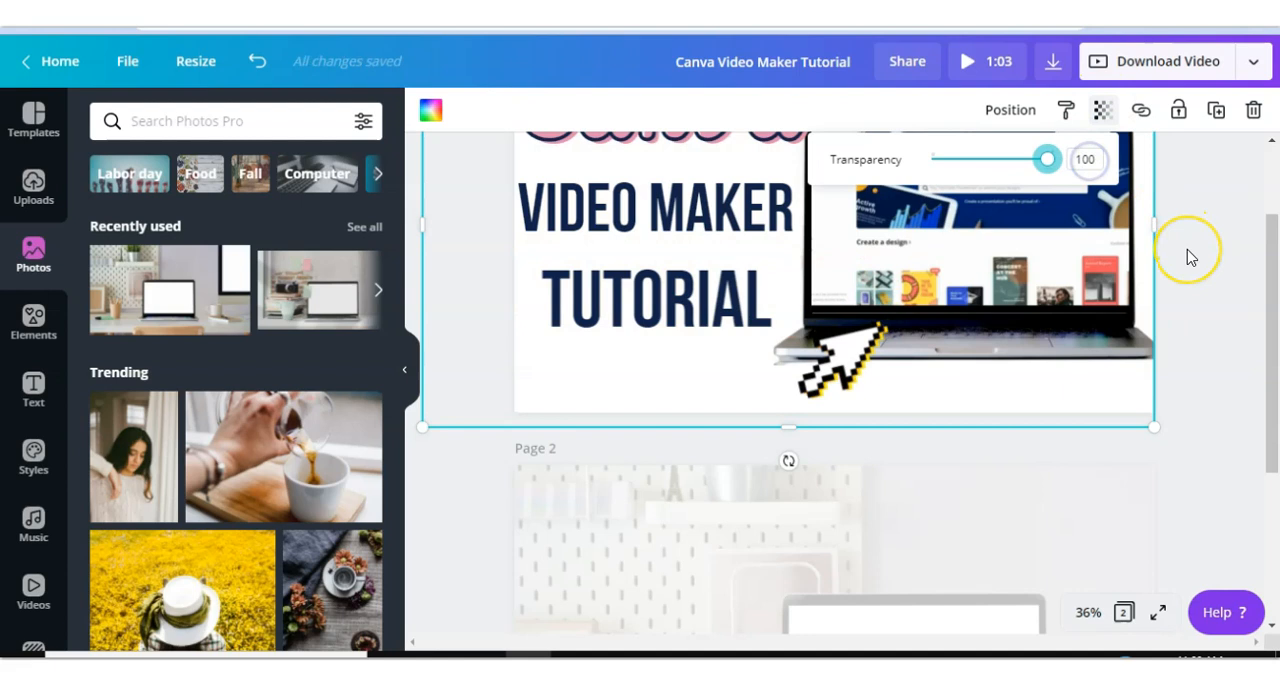
pyautogui.scroll(2, 1190, 255)
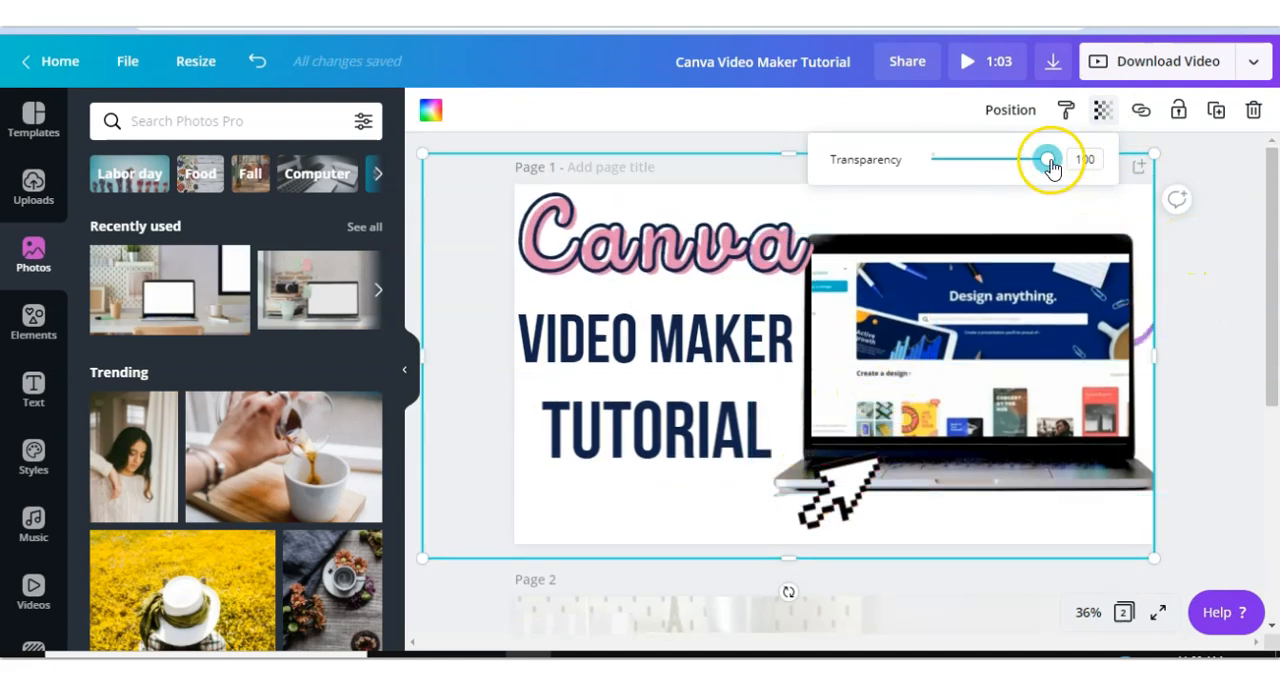
pyautogui.moveTo(1044, 166); pyautogui.dragTo(1019, 167)
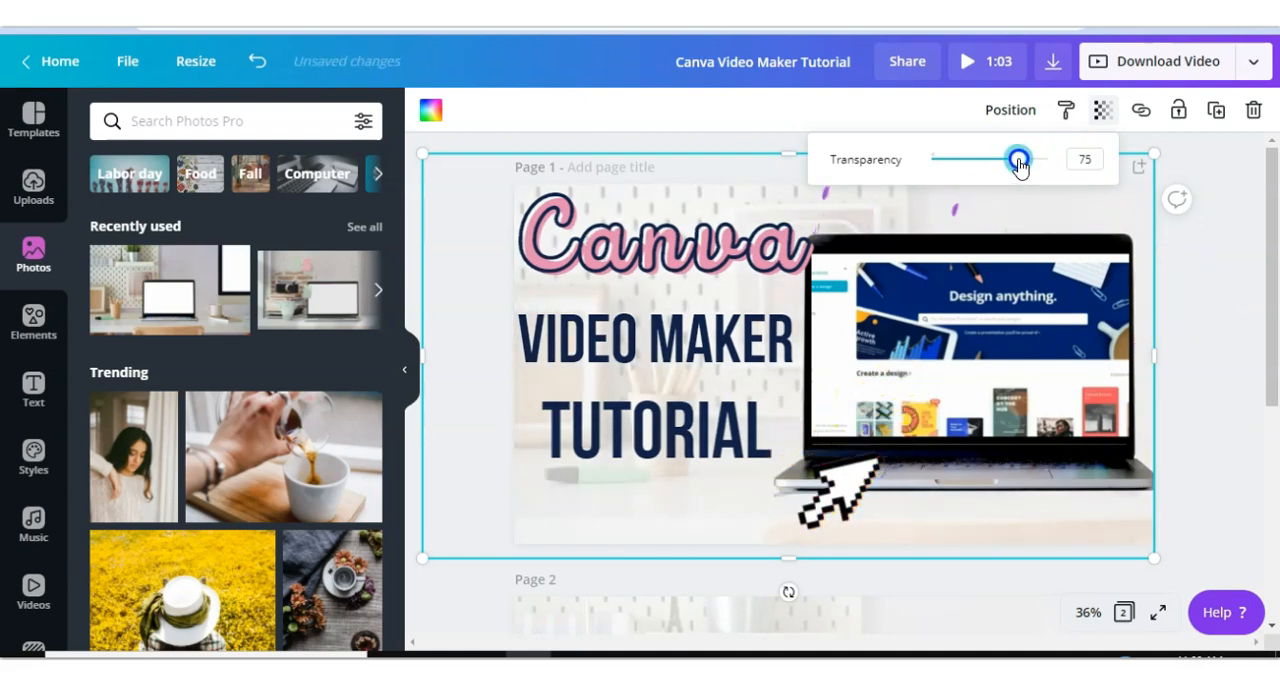
pyautogui.moveTo(1018, 166)
pyautogui.mouseDown()
pyautogui.moveTo(958, 165)
pyautogui.moveTo(1003, 170)
pyautogui.moveTo(1000, 160)
pyautogui.mouseUp()
pyautogui.scroll(-5, 1097, 346)
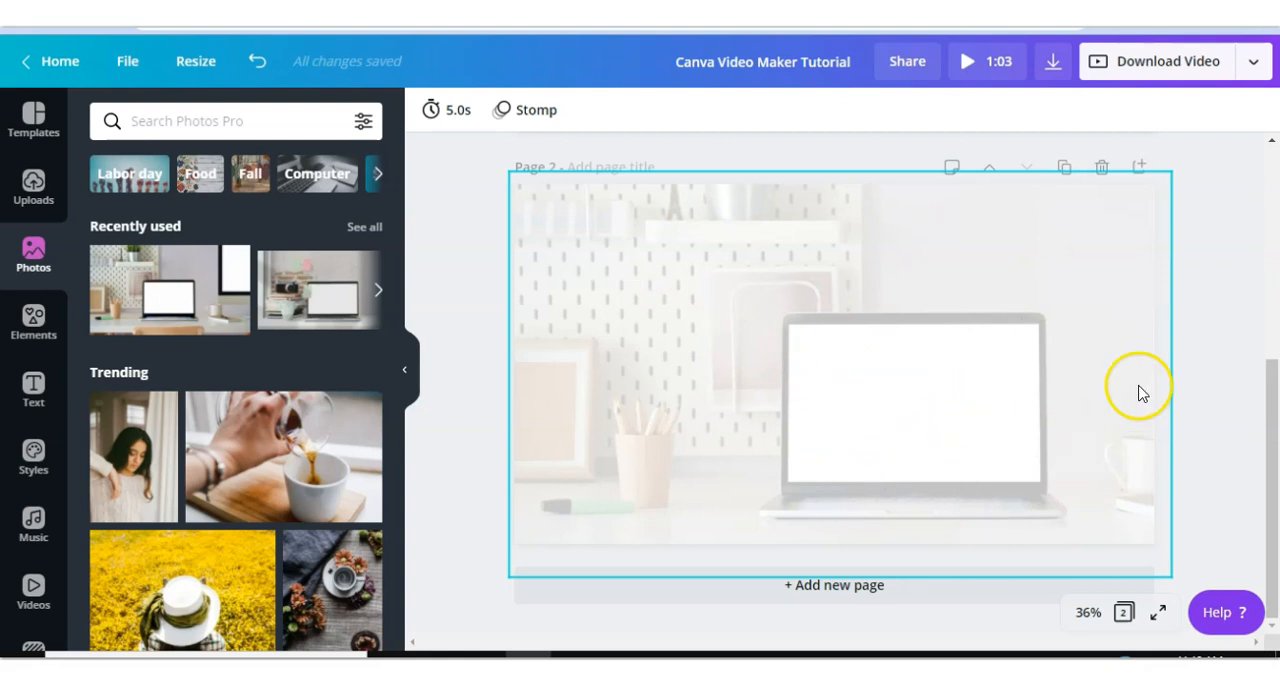
# - Add a third page with the laptop-on-desk photo and apply Background Remover to it
pyautogui.click(938, 596)
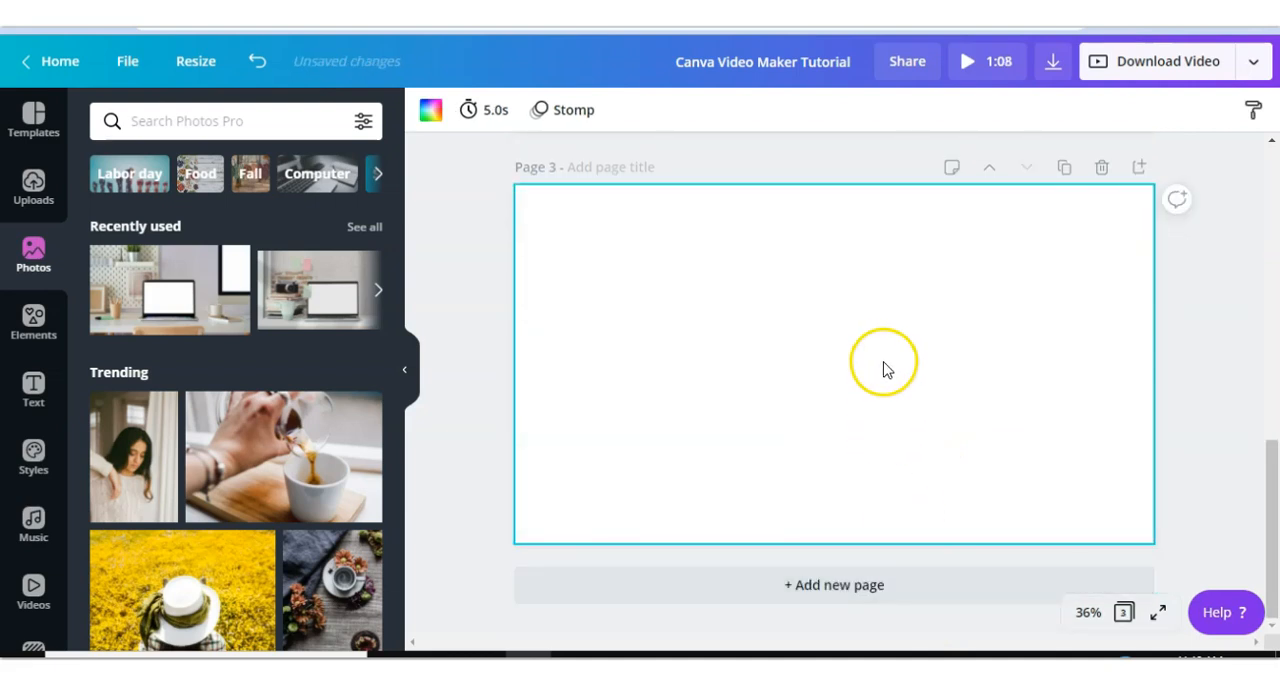
pyautogui.click(163, 297)
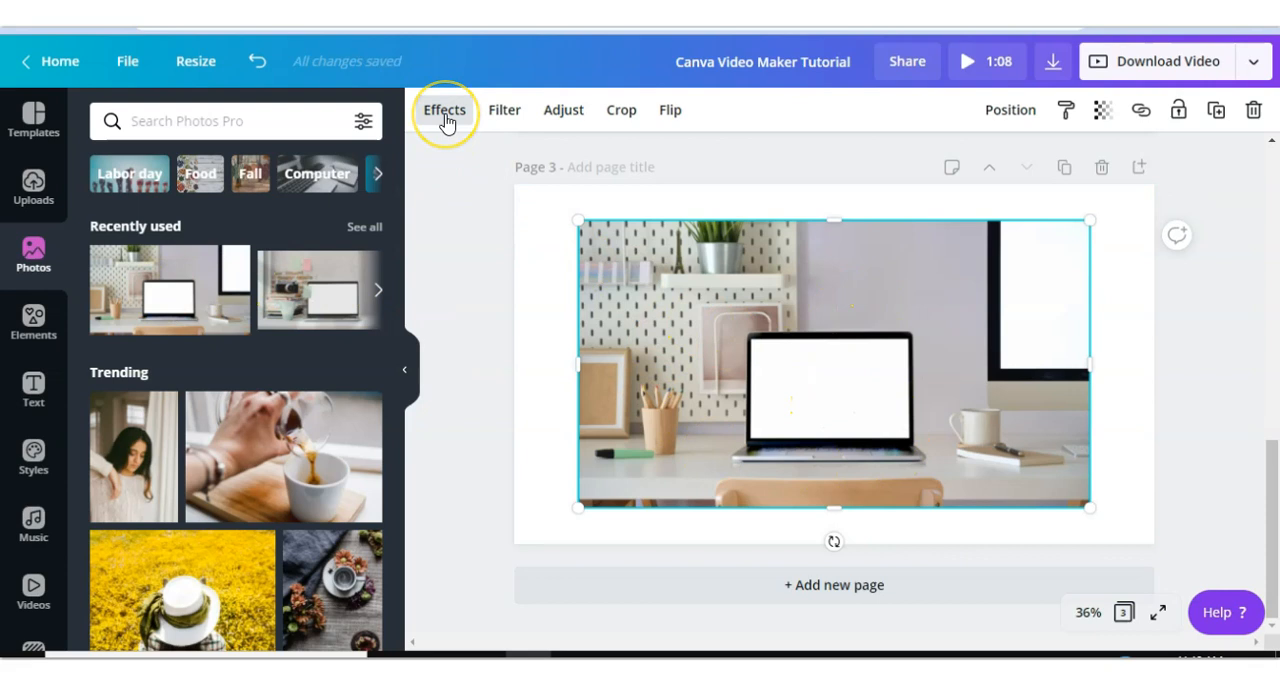
pyautogui.click(445, 110)
pyautogui.click(225, 205)
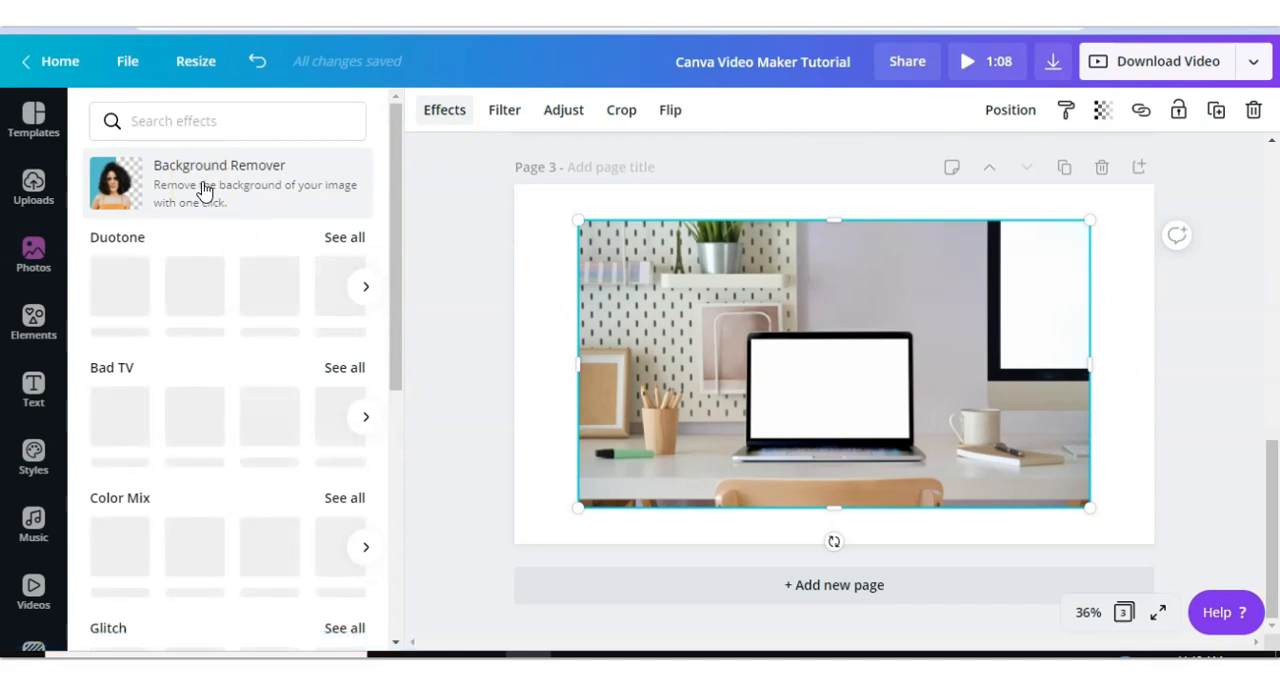
pyautogui.click(203, 190)
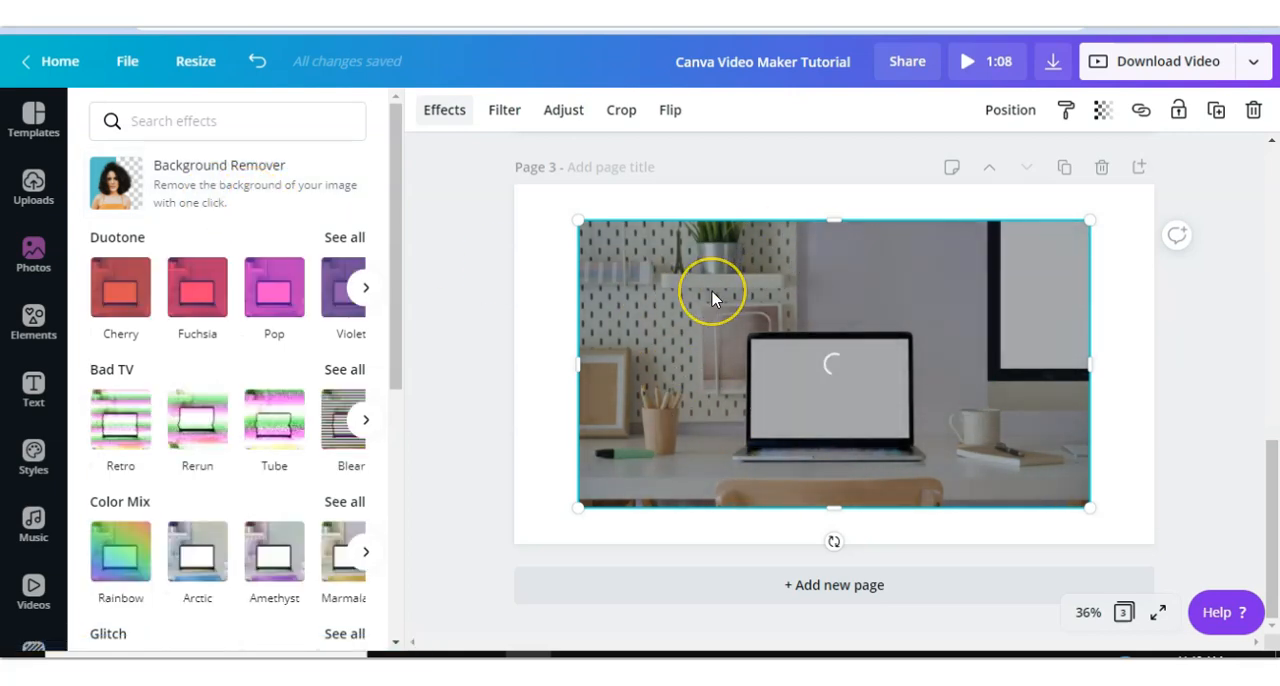
pyautogui.click(520, 258)
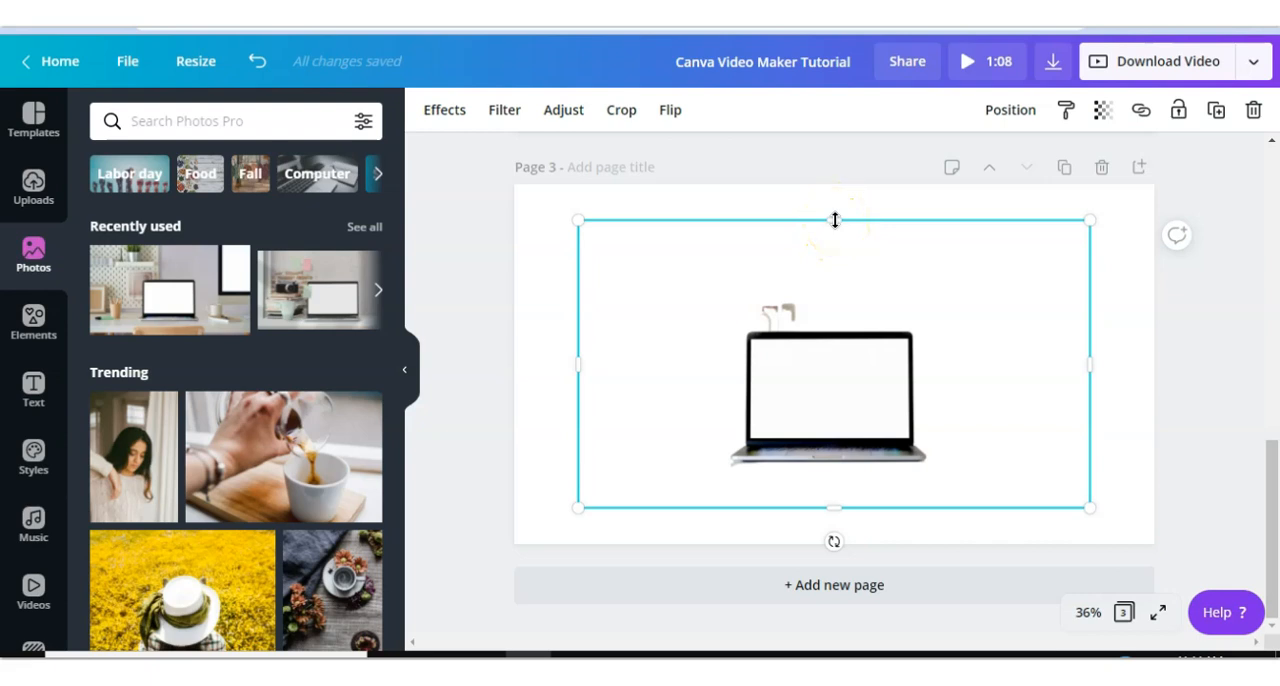
# - Crop the background-removed laptop cut-out on page 3 tightly around the laptop
pyautogui.moveTo(835, 220); pyautogui.dragTo(831, 323)
pyautogui.moveTo(580, 411); pyautogui.dragTo(729, 404)
pyautogui.moveTo(1076, 416); pyautogui.dragTo(934, 410)
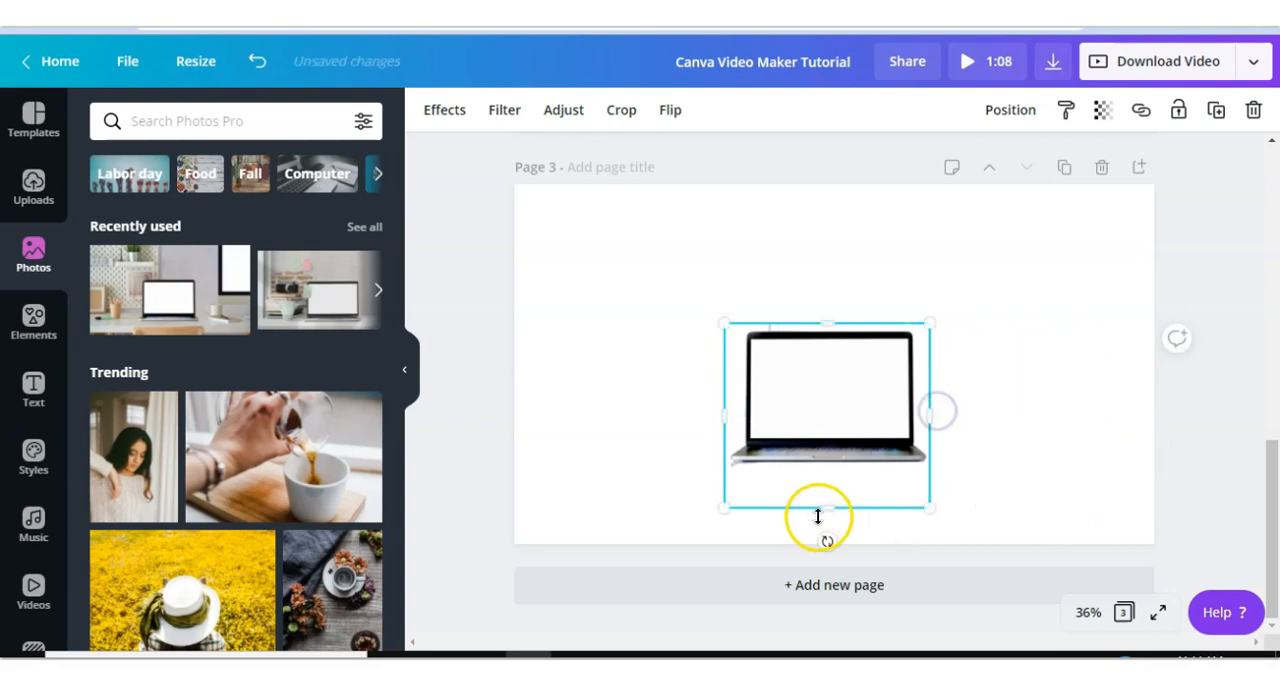
pyautogui.moveTo(829, 508); pyautogui.dragTo(826, 472)
# - Move the laptop cut-out onto page 2 and enlarge it to cover the laptop in the photo
pyautogui.scroll(2, 1100, 337)
pyautogui.moveTo(837, 569); pyautogui.dragTo(969, 294)
pyautogui.scroll(3, 969, 294)
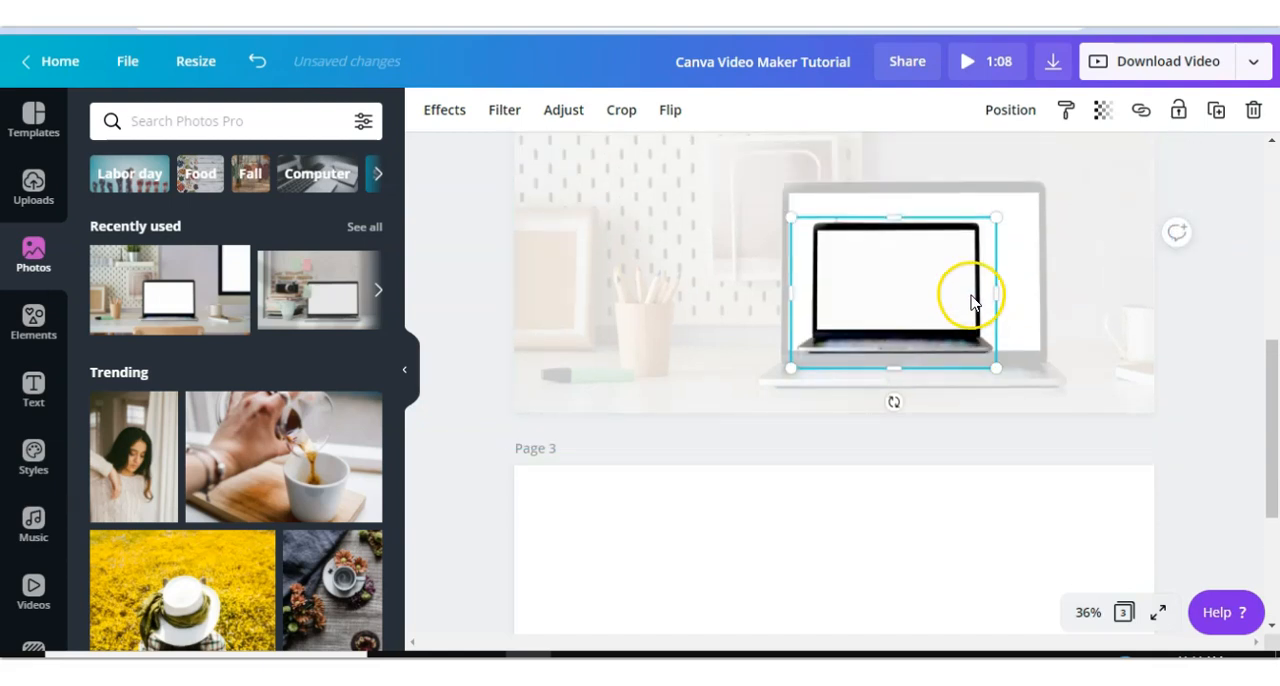
pyautogui.moveTo(779, 302); pyautogui.dragTo(751, 271)
pyautogui.moveTo(996, 281); pyautogui.dragTo(1120, 280)
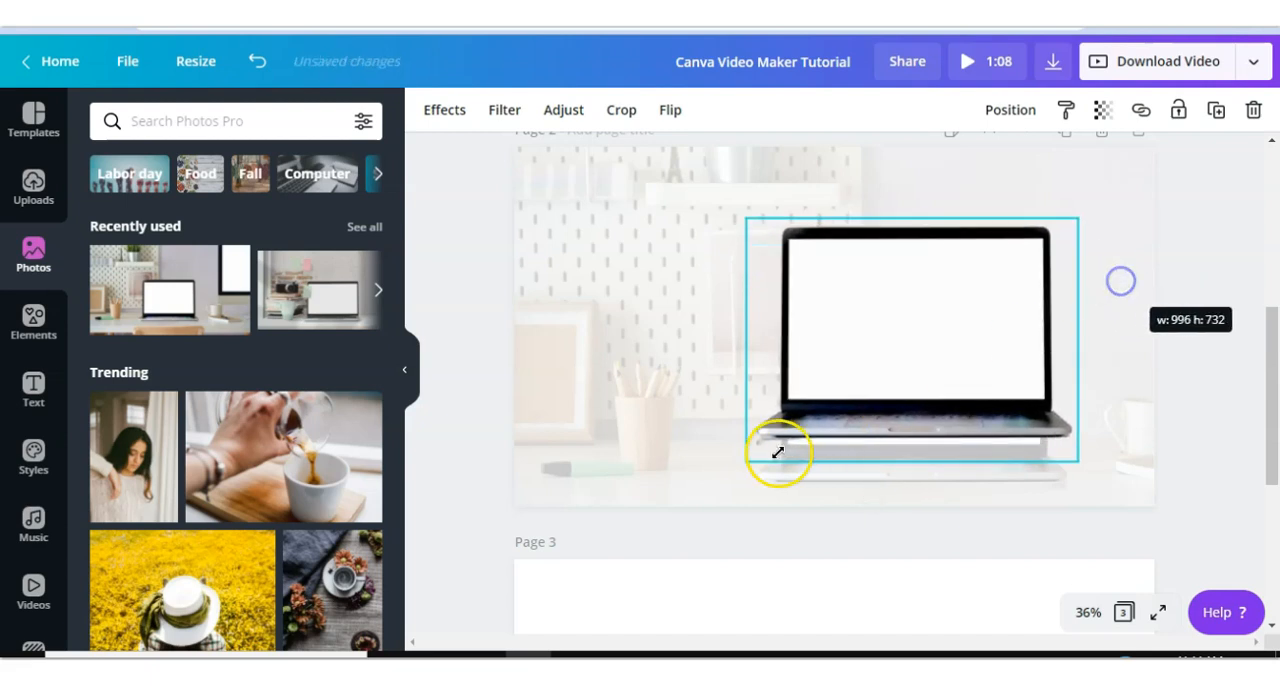
pyautogui.moveTo(736, 482); pyautogui.dragTo(703, 512)
pyautogui.moveTo(1100, 240); pyautogui.dragTo(1129, 223)
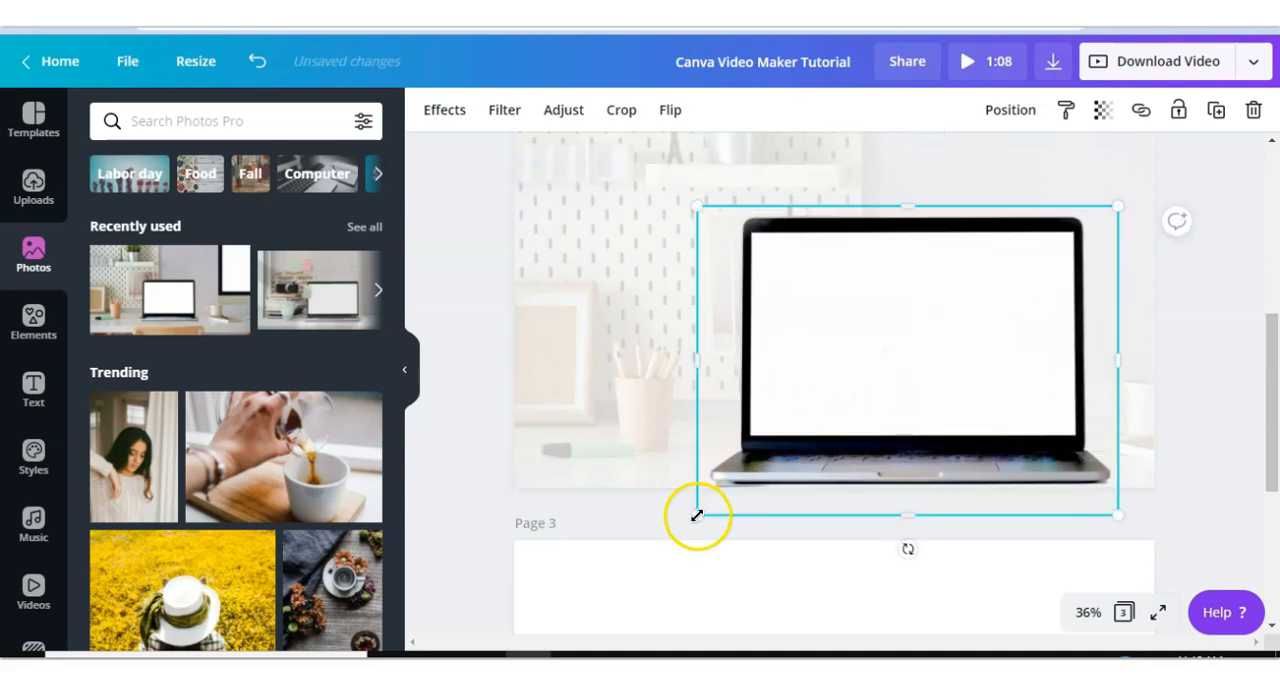
pyautogui.moveTo(697, 529); pyautogui.dragTo(691, 531)
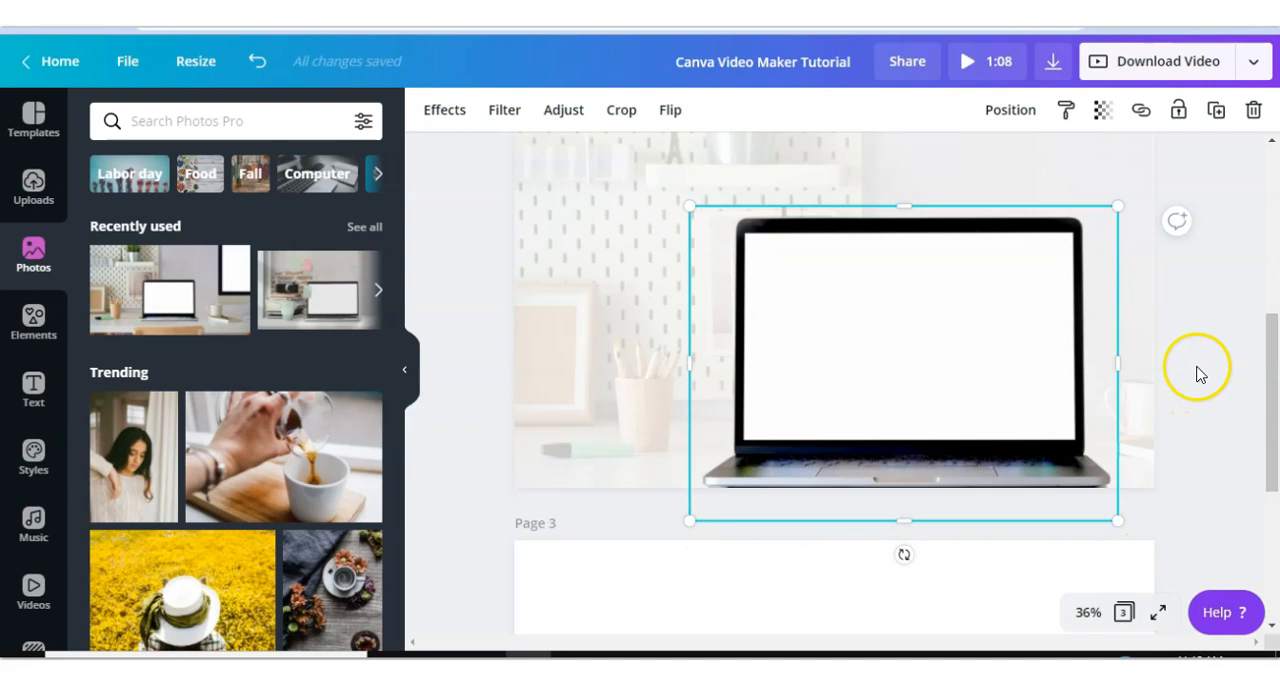
pyautogui.moveTo(1123, 208); pyautogui.dragTo(1130, 206)
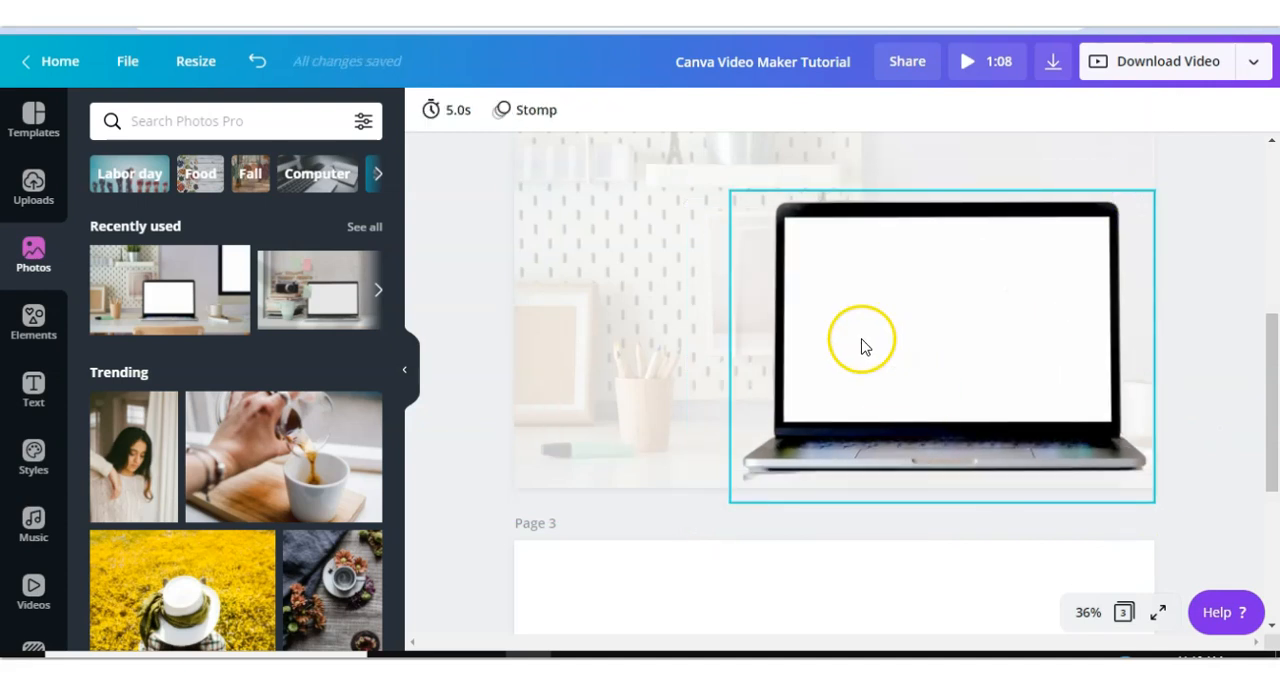
# - Add a text box reading "CANVA" on page 2 and move it to the upper left
pyautogui.click(33, 390)
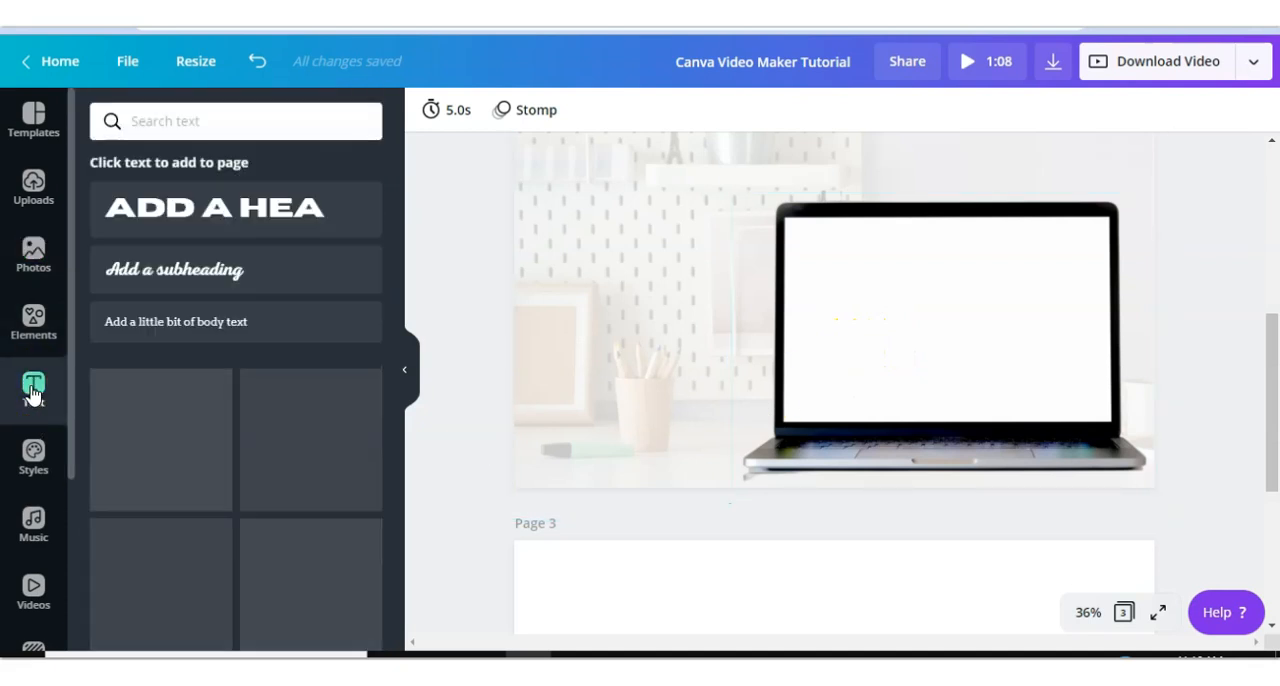
pyautogui.click(604, 394)
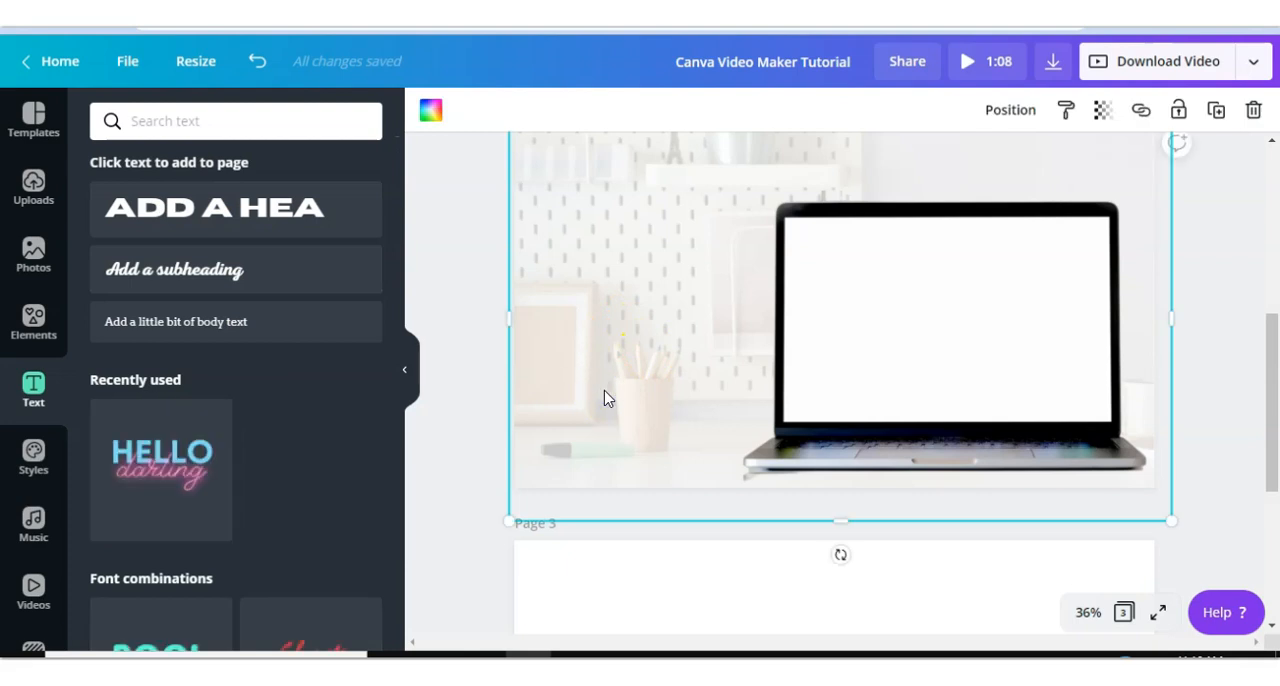
pyautogui.press('t')
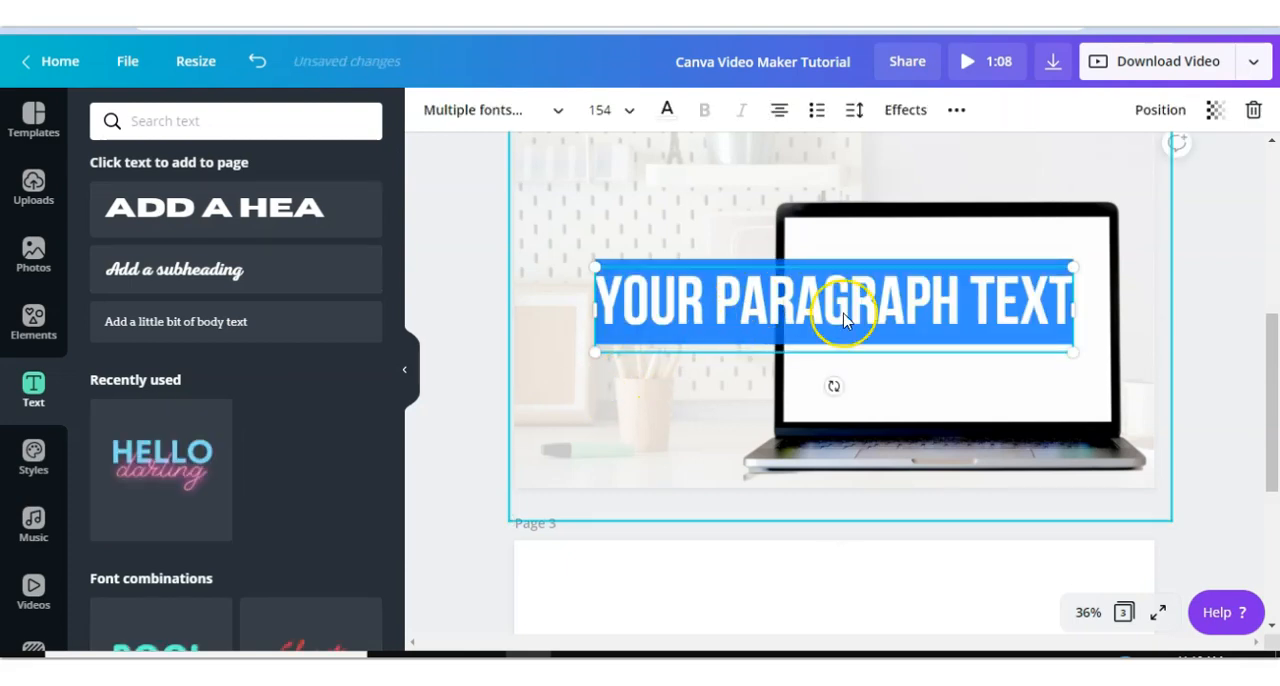
pyautogui.write('CANCA')
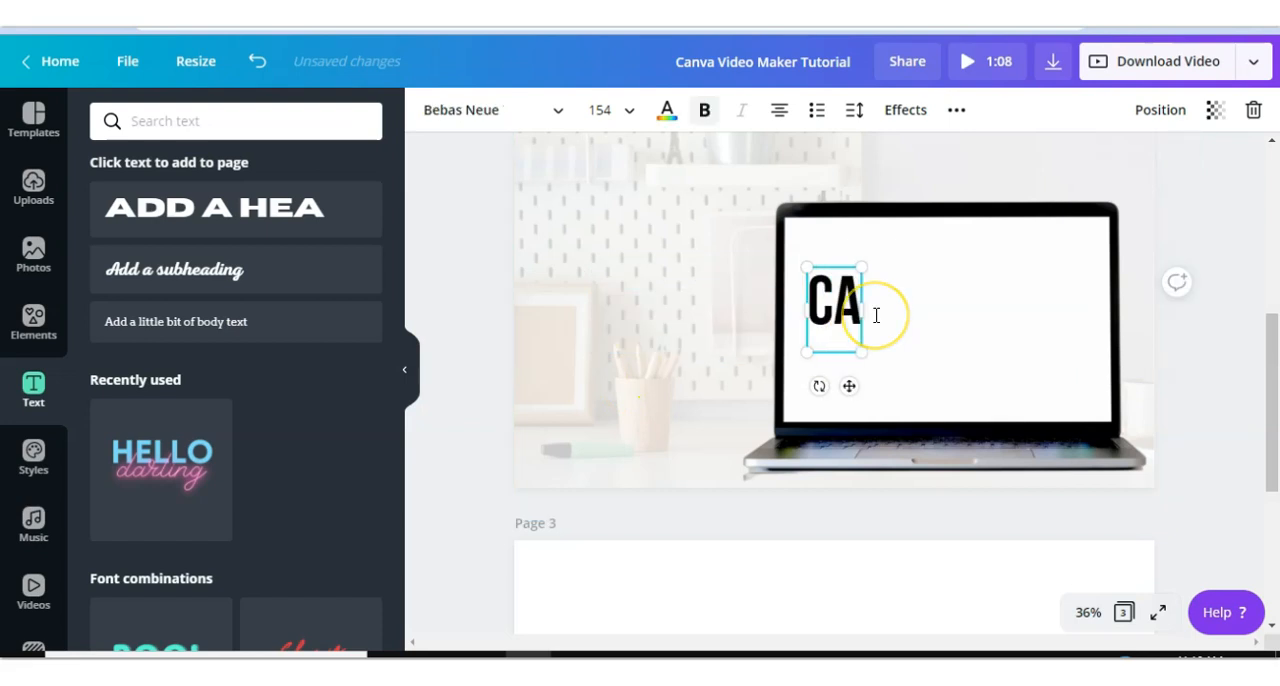
pyautogui.press('BackSpace')
pyautogui.press('BackSpace')
pyautogui.write('VA')
pyautogui.moveTo(840, 295); pyautogui.dragTo(601, 208)
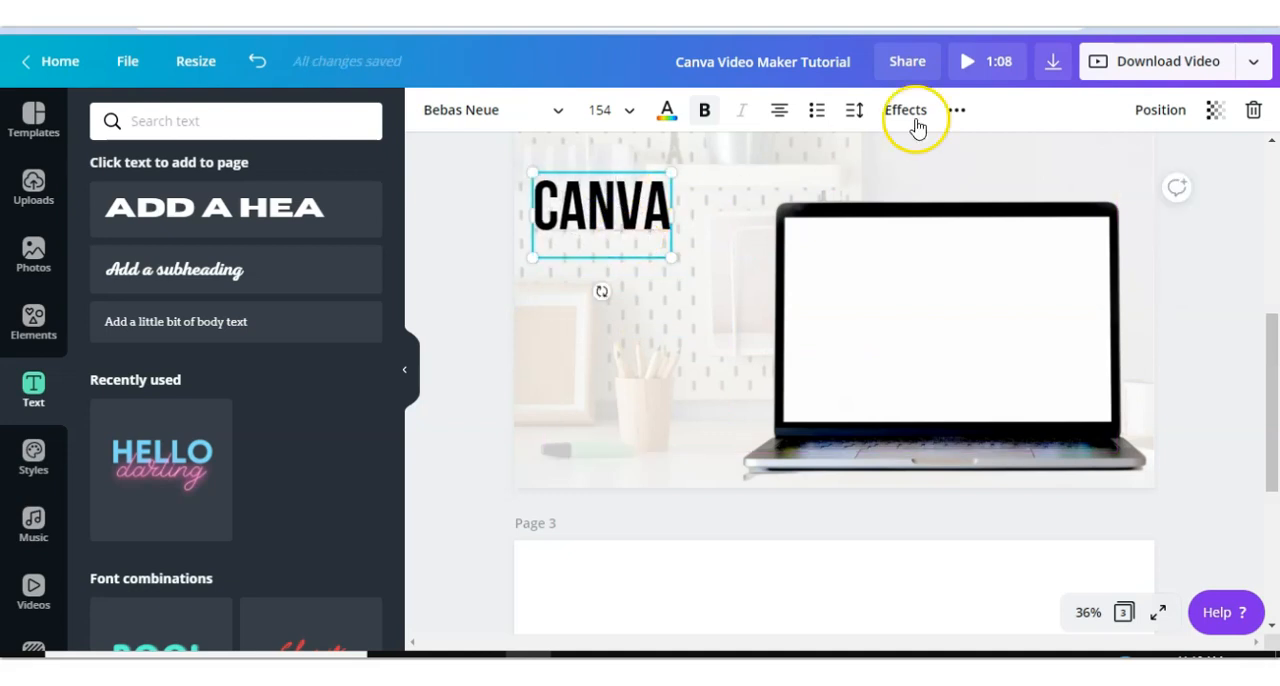
# - Duplicate the CANVA text and stack the copies below it
pyautogui.click(957, 110)
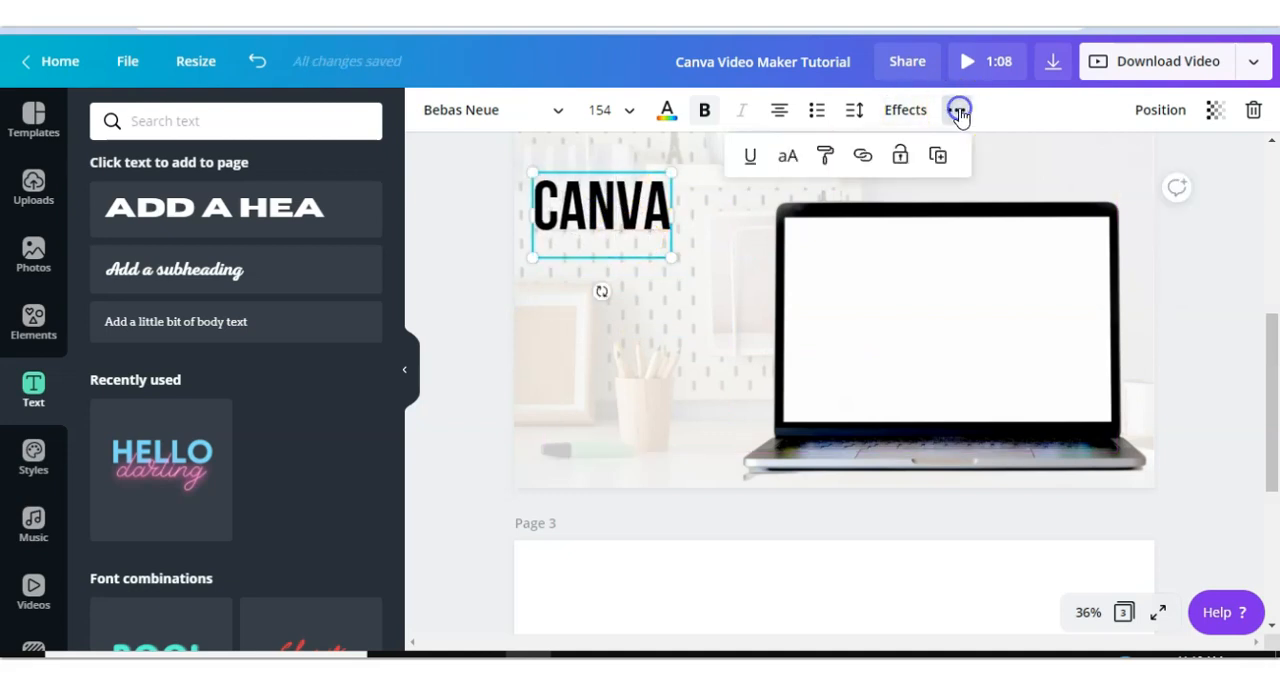
pyautogui.click(940, 158)
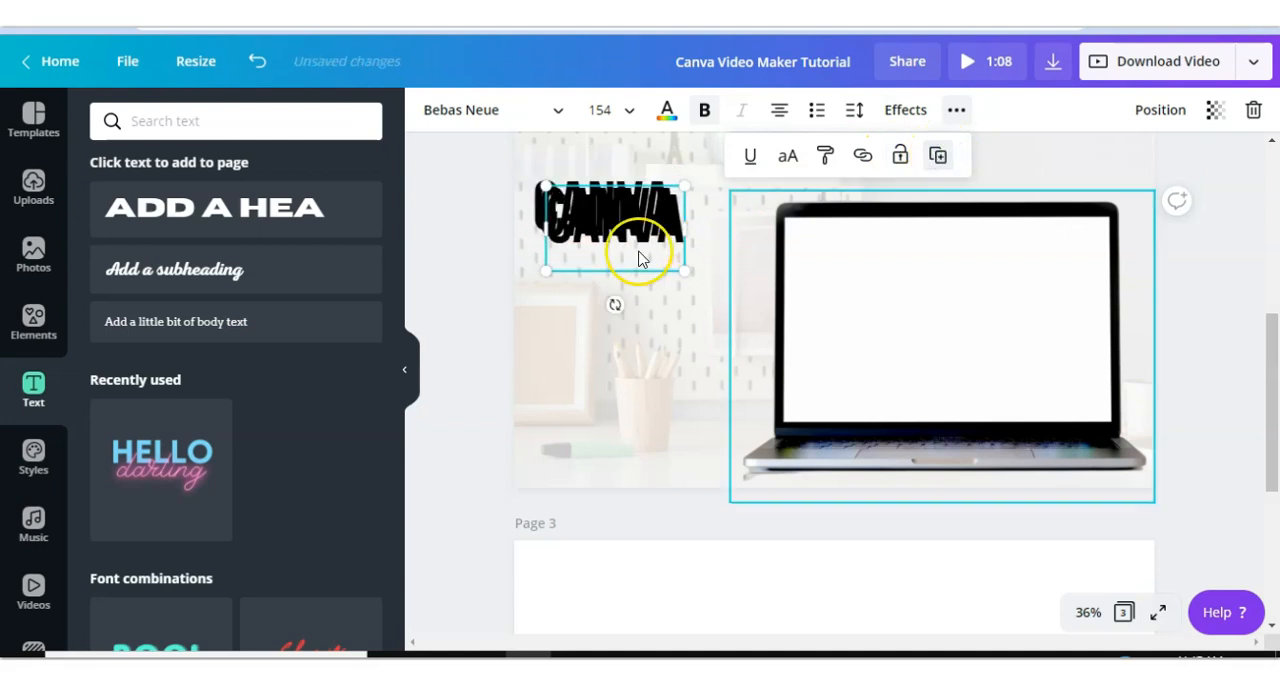
pyautogui.moveTo(611, 248); pyautogui.dragTo(627, 292)
pyautogui.click(625, 212)
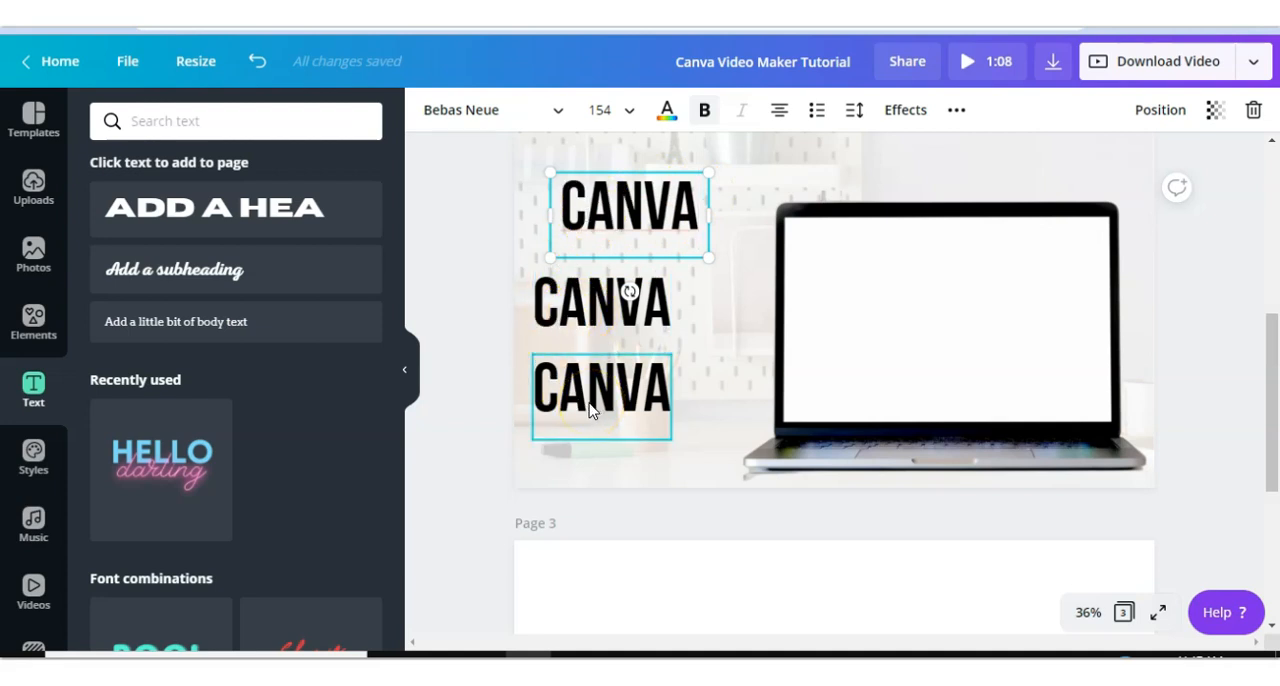
# - Change the middle copy's text to "VIDEO MAKER", then widen and reposition it under CANVA
pyautogui.scroll(5, 590, 354)
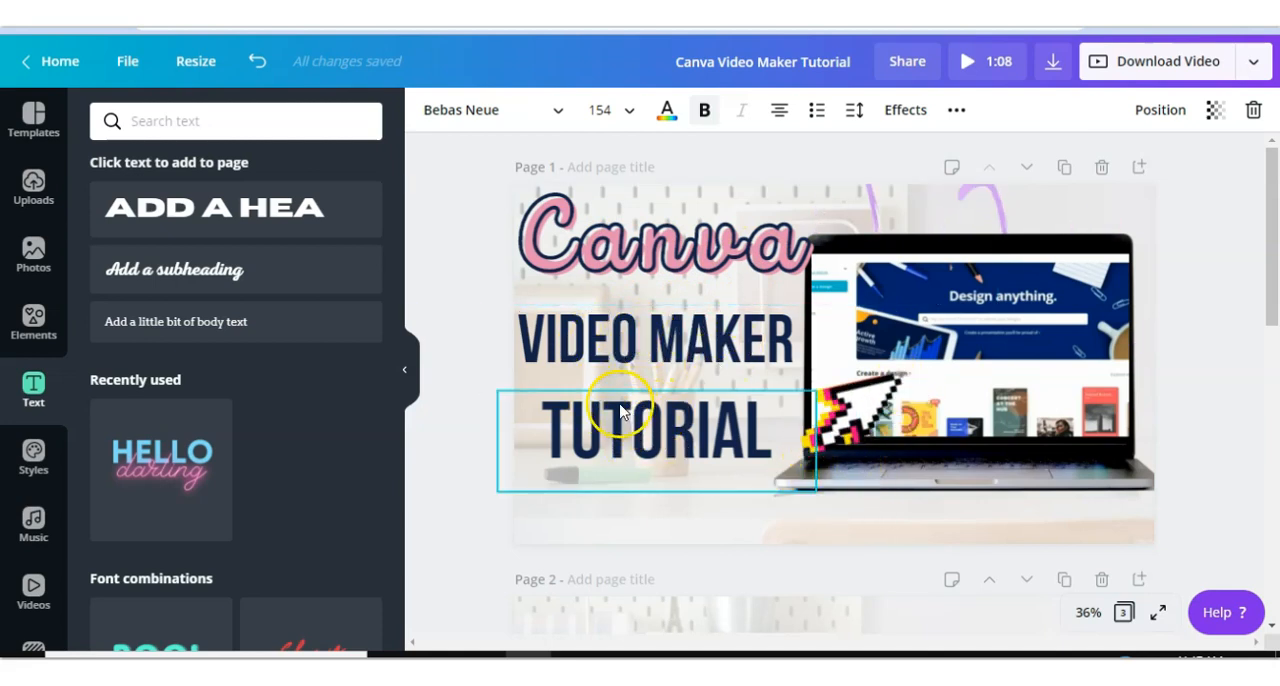
pyautogui.scroll(-1, 618, 410)
pyautogui.scroll(-5, 618, 410)
pyautogui.click(640, 415)
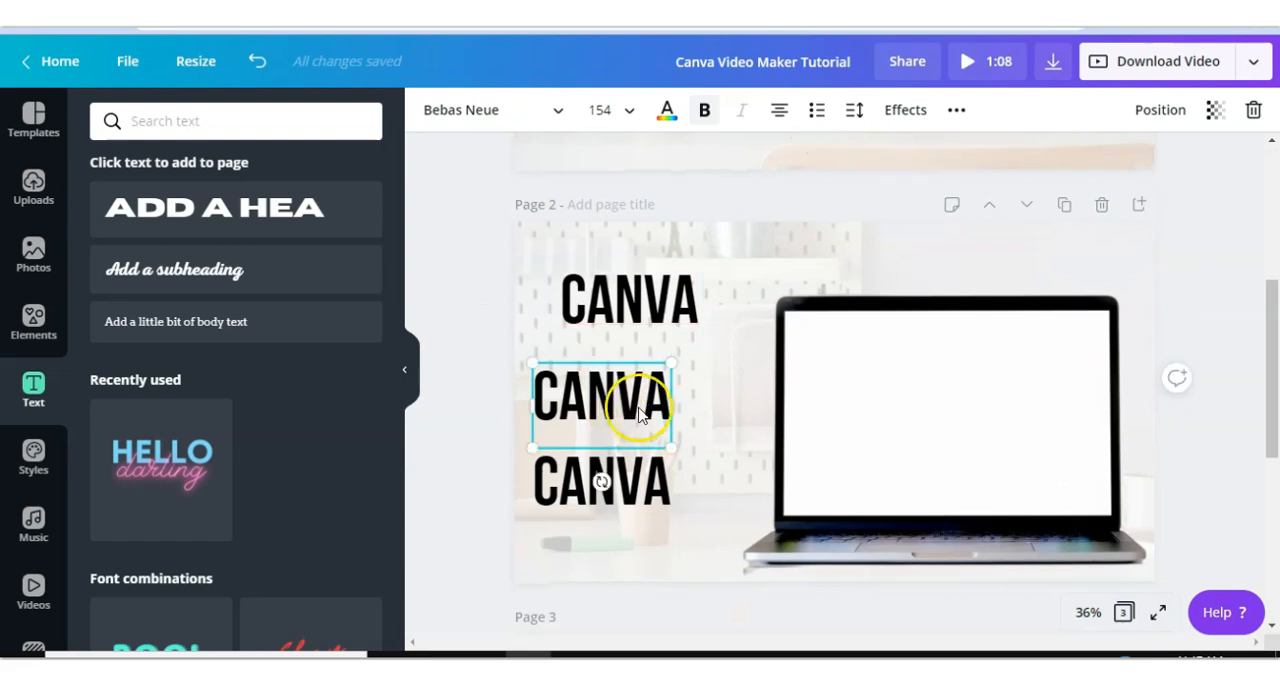
pyautogui.moveTo(655, 404); pyautogui.dragTo(553, 388)
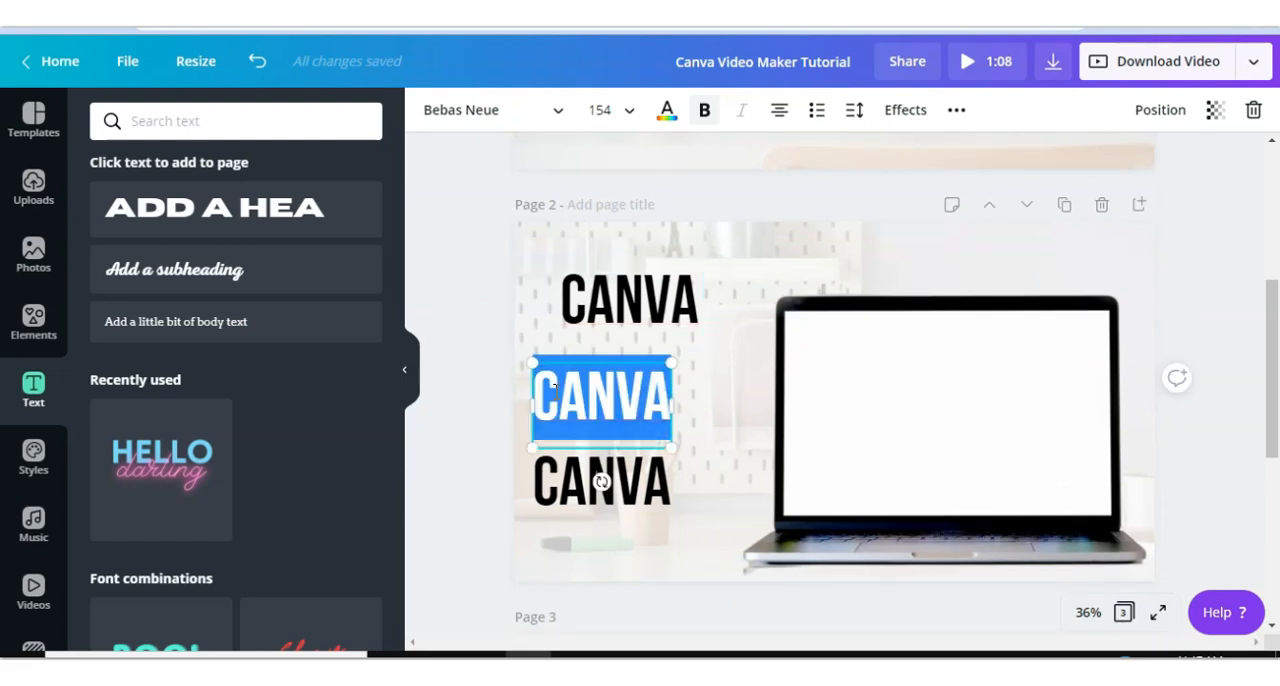
pyautogui.write('VIDE')
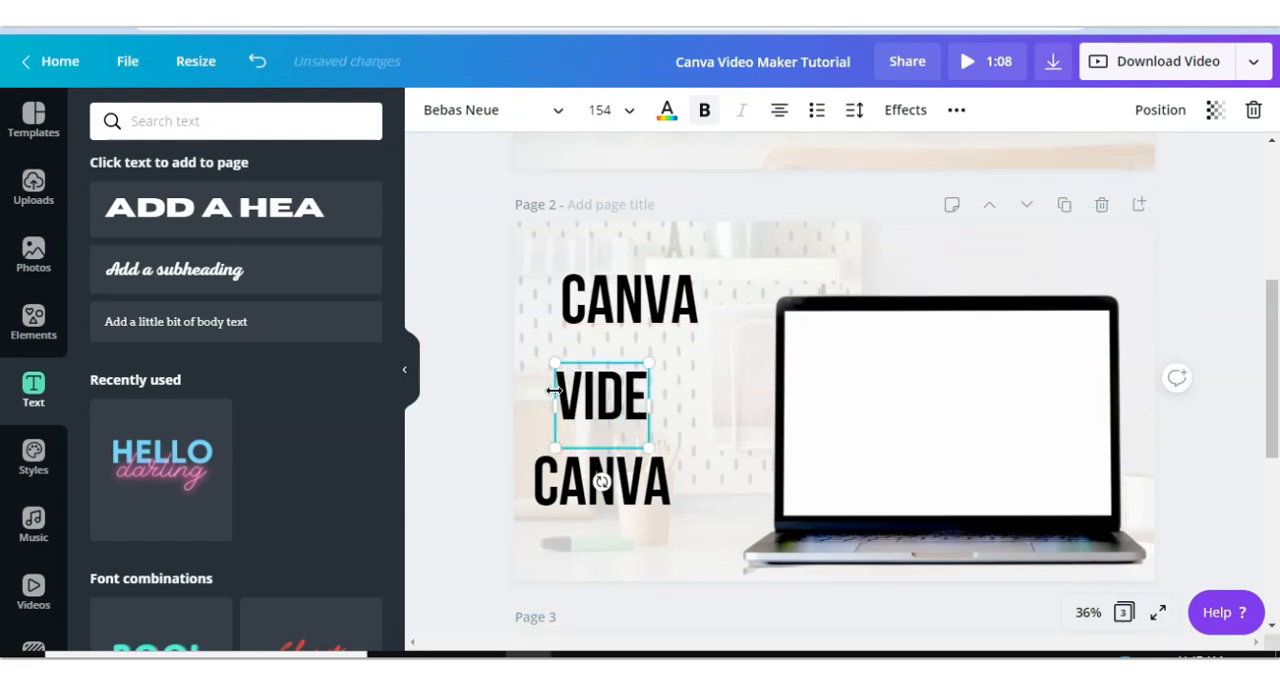
pyautogui.write('O MAKER')
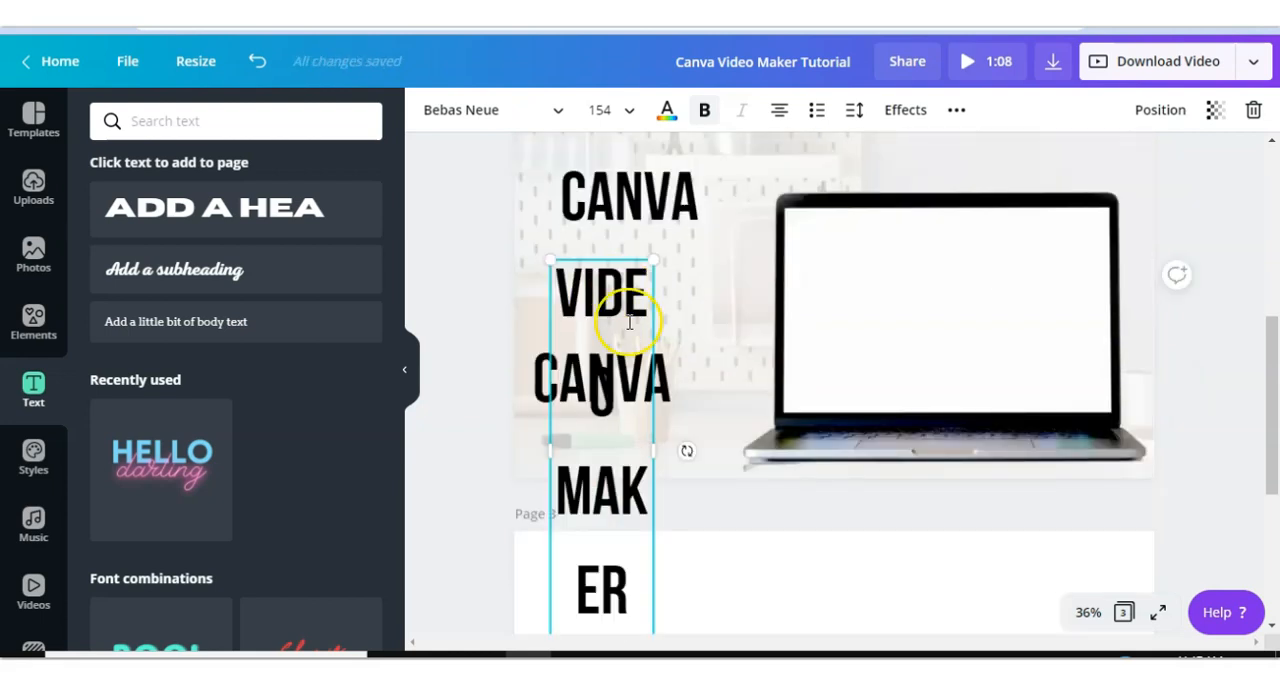
pyautogui.moveTo(674, 443); pyautogui.dragTo(953, 404)
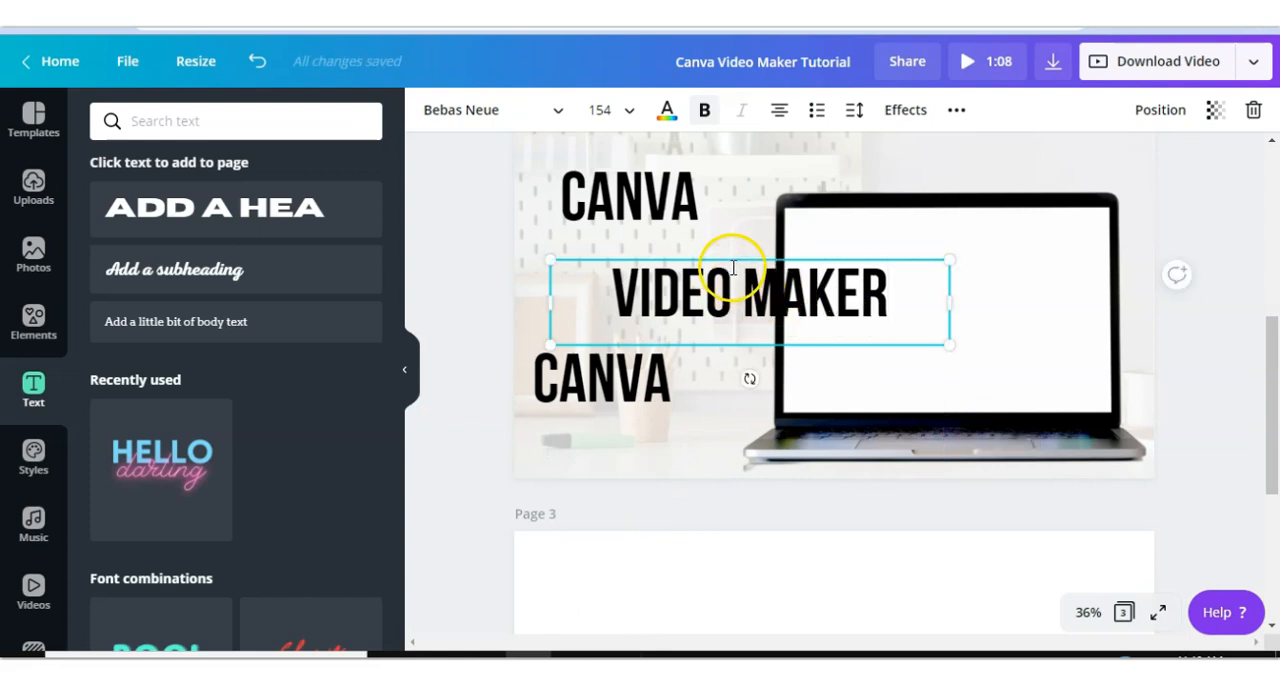
pyautogui.moveTo(717, 255); pyautogui.dragTo(646, 242)
pyautogui.moveTo(843, 253); pyautogui.dragTo(824, 260)
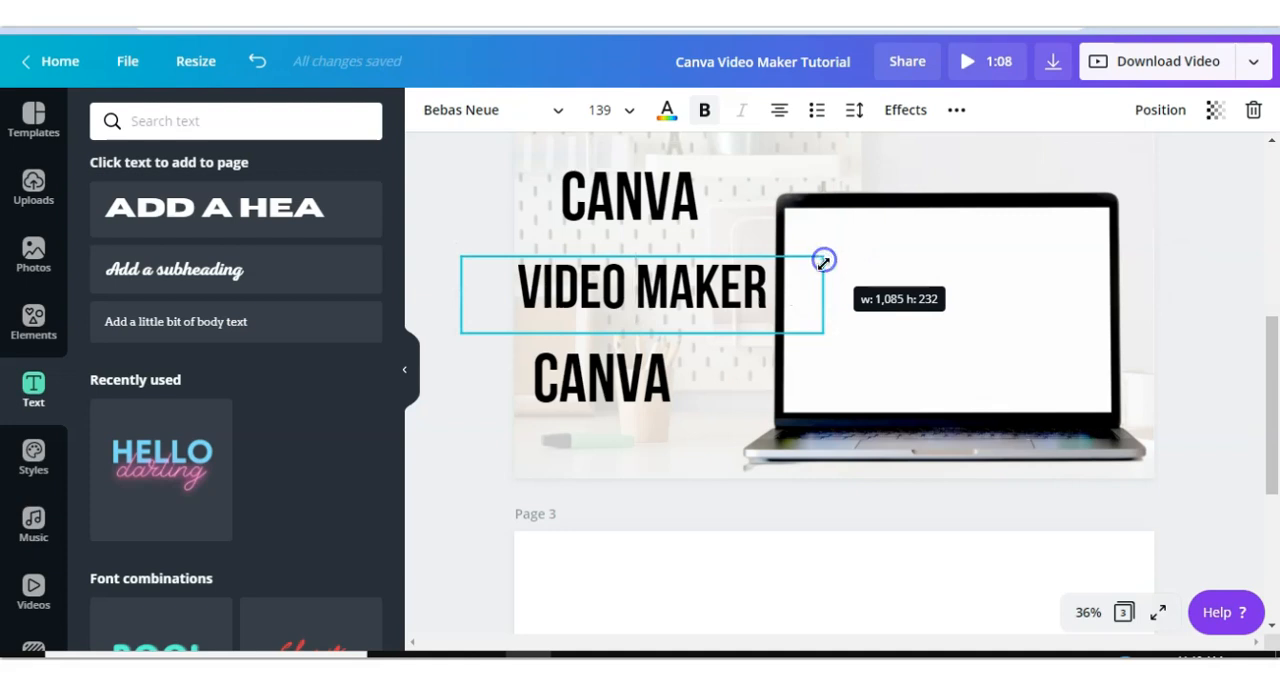
pyautogui.moveTo(824, 260); pyautogui.dragTo(824, 260)
# - Change the bottom copy's text to "TUTORIAL" and adjust its box width
pyautogui.click(605, 395)
pyautogui.doubleClick(625, 390)
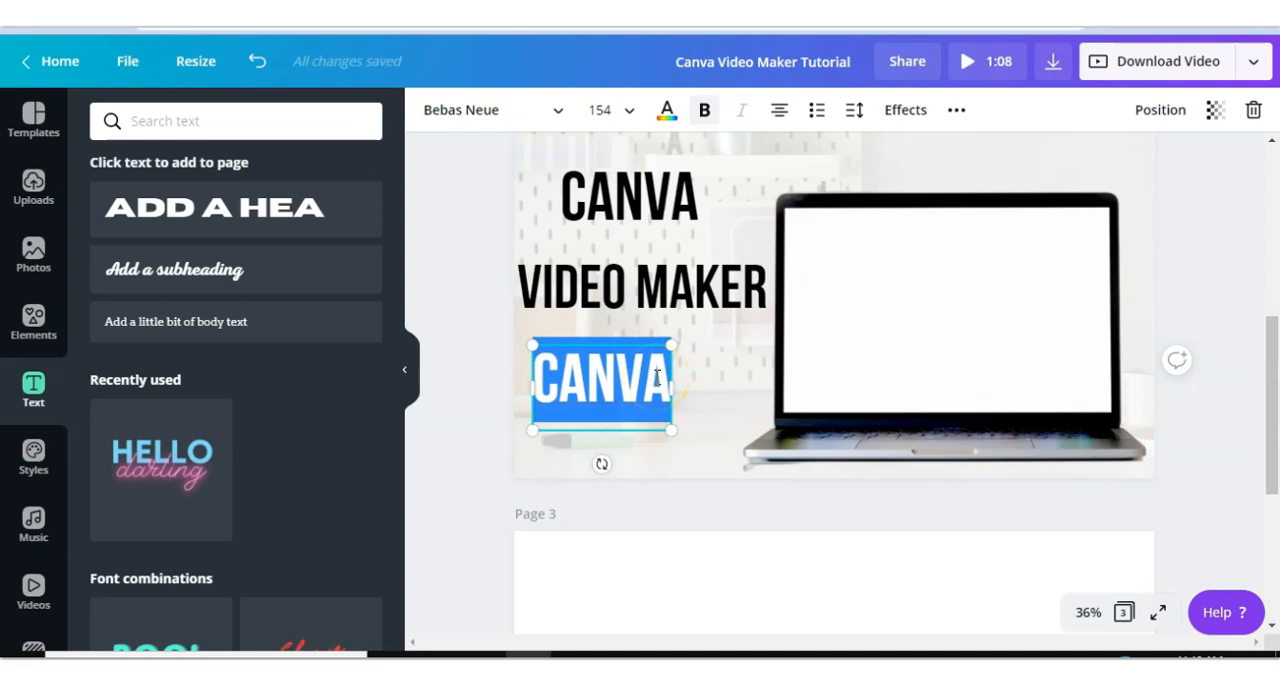
pyautogui.write('TUTORIAL')
pyautogui.moveTo(666, 434); pyautogui.dragTo(789, 434)
pyautogui.moveTo(660, 343); pyautogui.dragTo(643, 343)
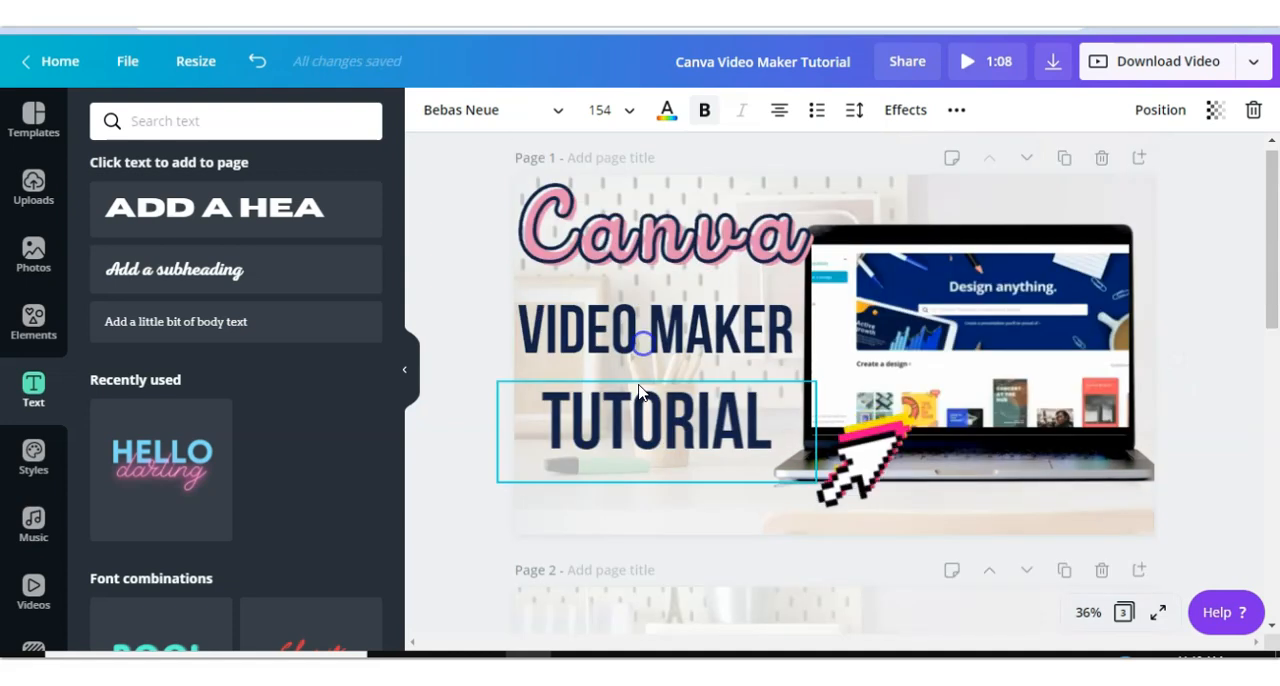
# - Compare with page 1's title and color the CANVA heading on page 2 pink
pyautogui.click(557, 290)
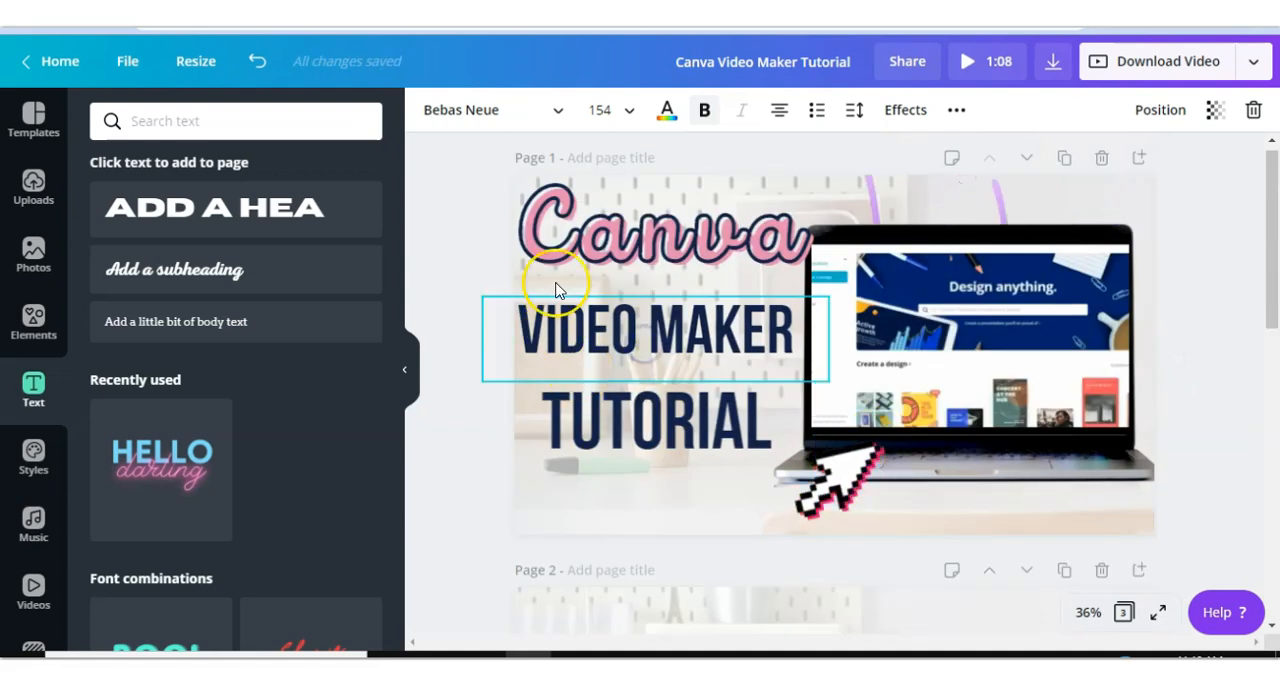
pyautogui.click(629, 414)
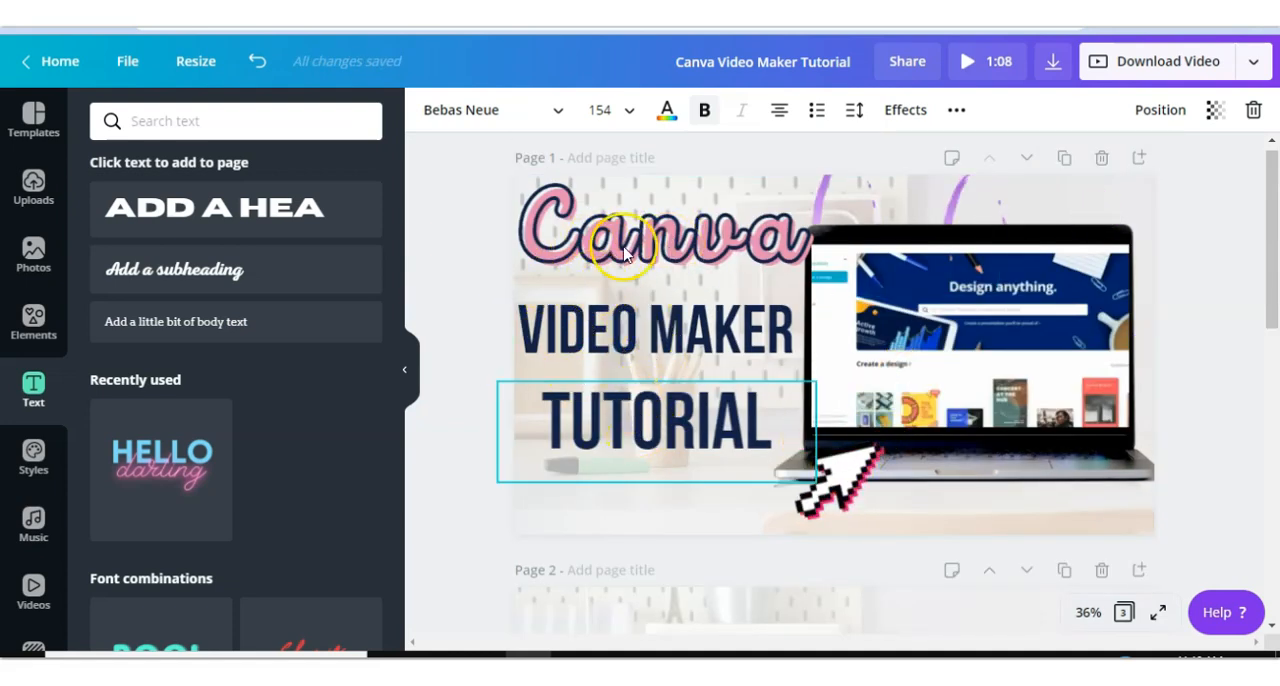
pyautogui.scroll(-3, 611, 362)
pyautogui.scroll(1, 613, 366)
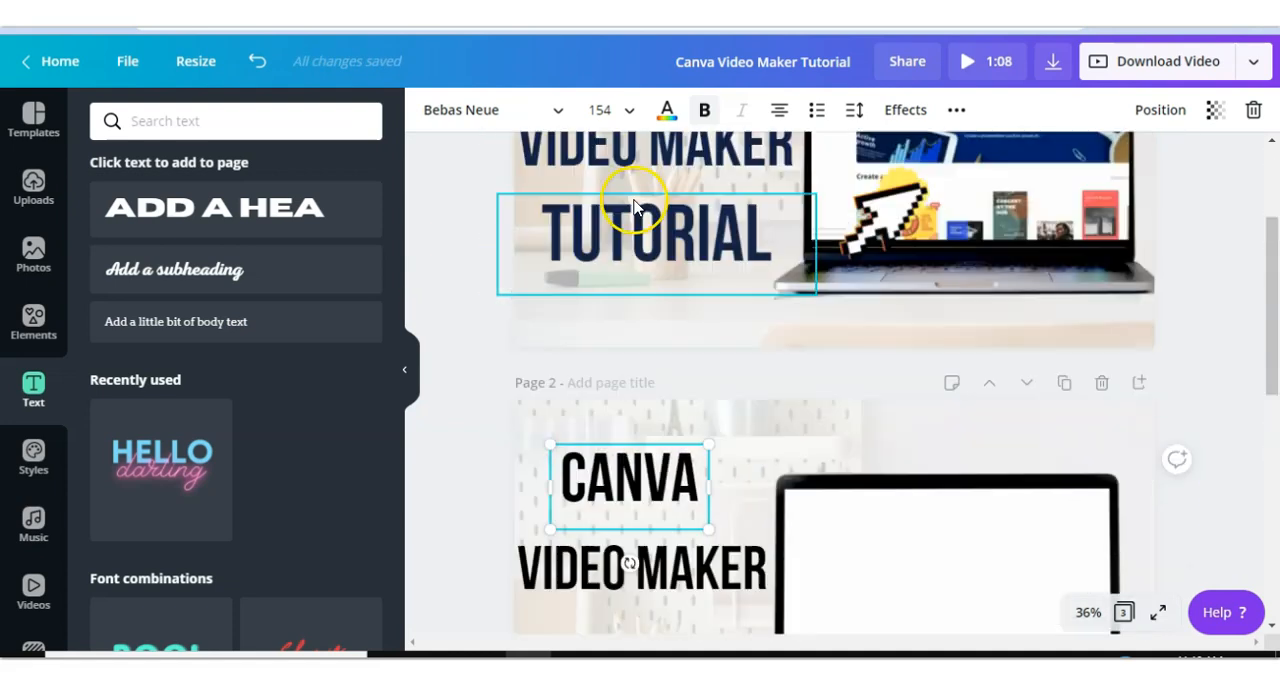
pyautogui.click(669, 116)
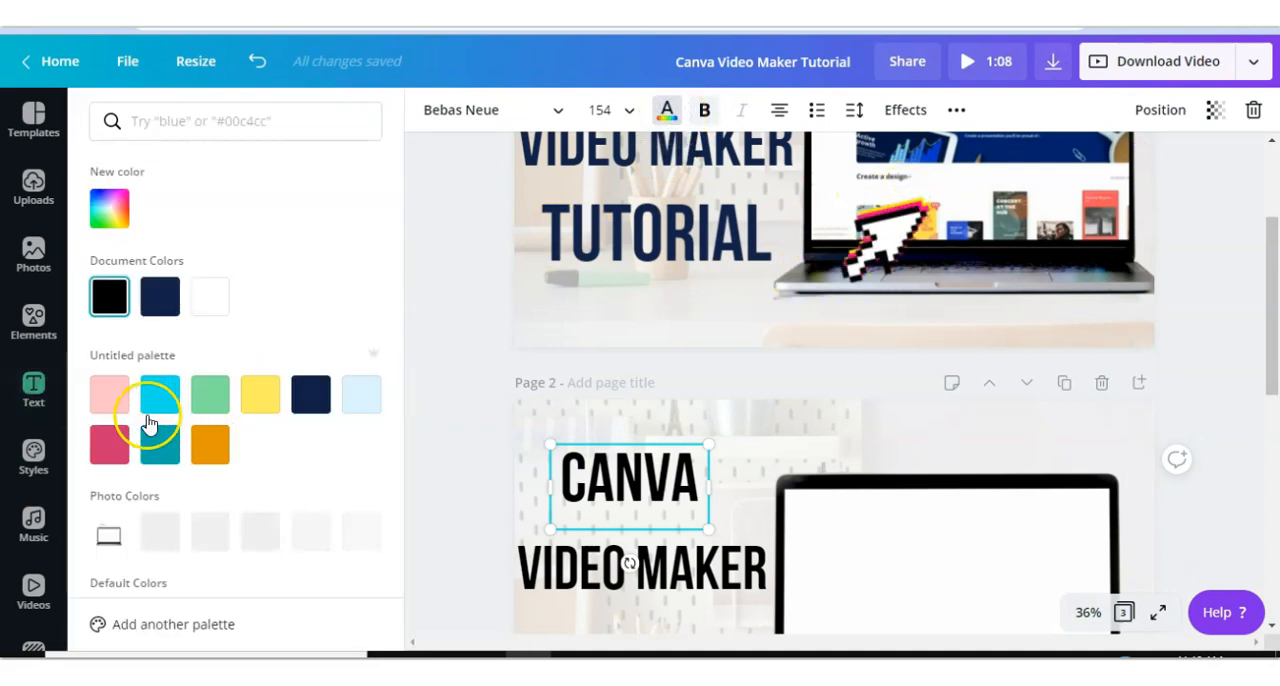
pyautogui.click(107, 452)
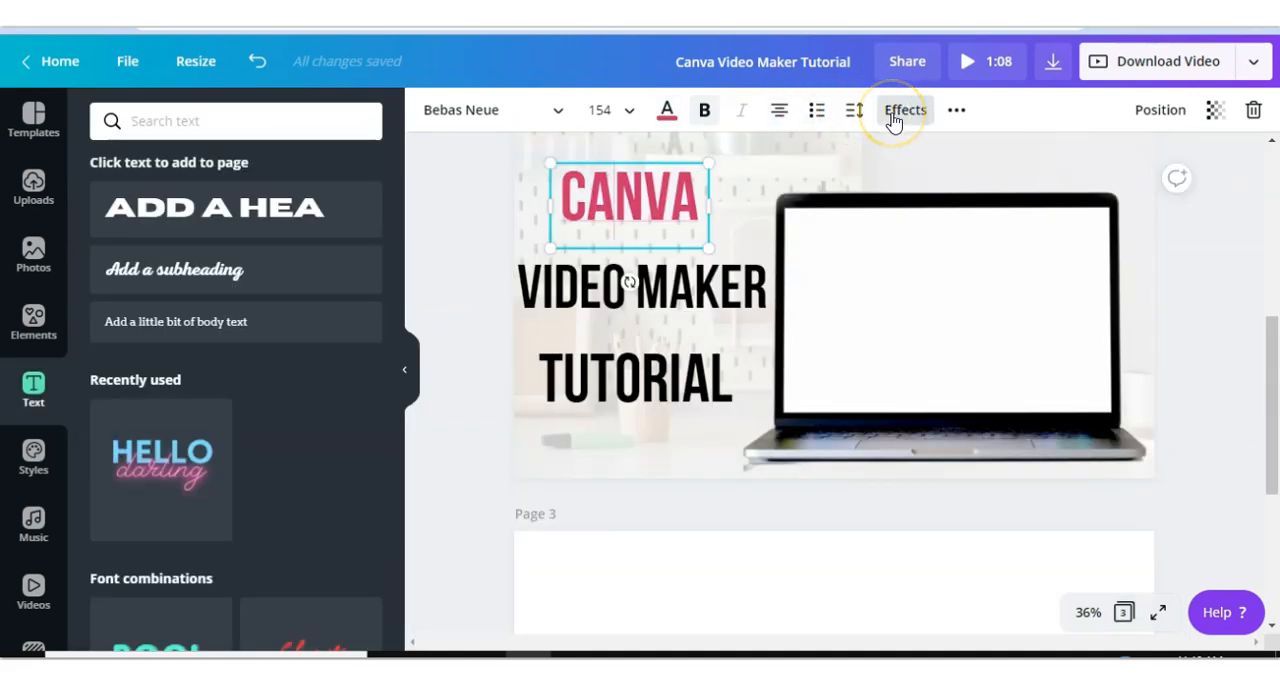
# - Apply the Splice effect to the CANVA heading and change its text color to dark navy
pyautogui.click(903, 118)
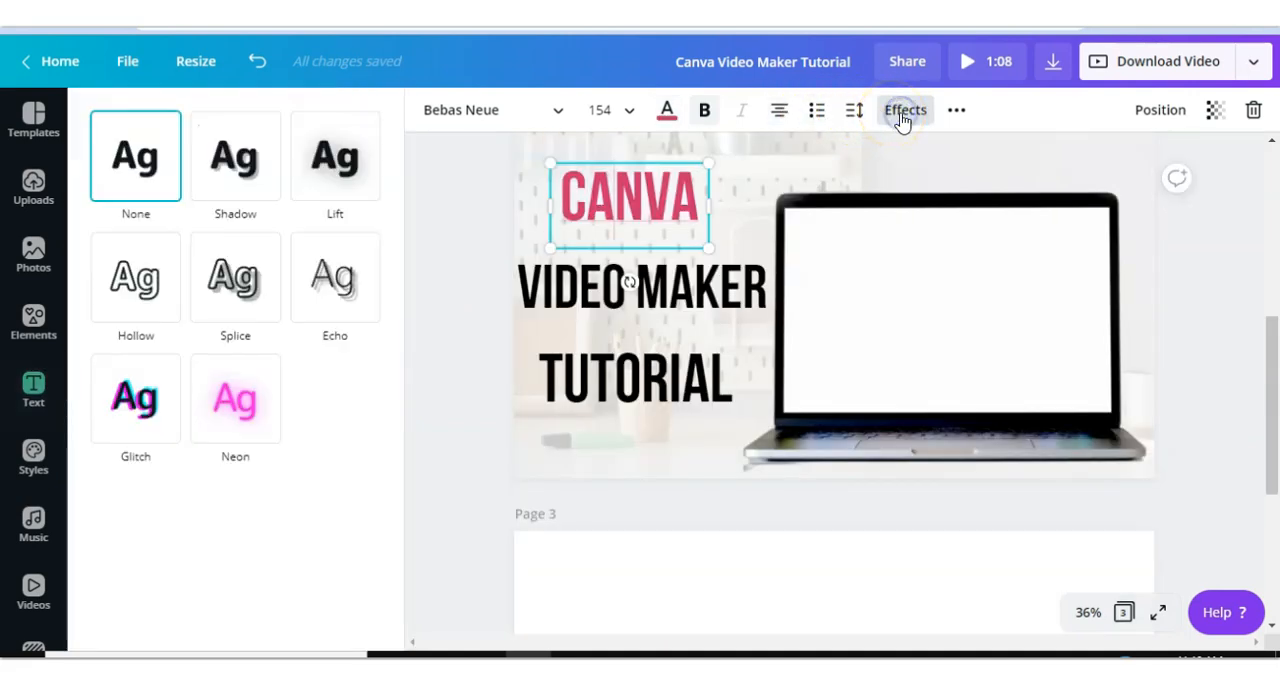
pyautogui.click(238, 290)
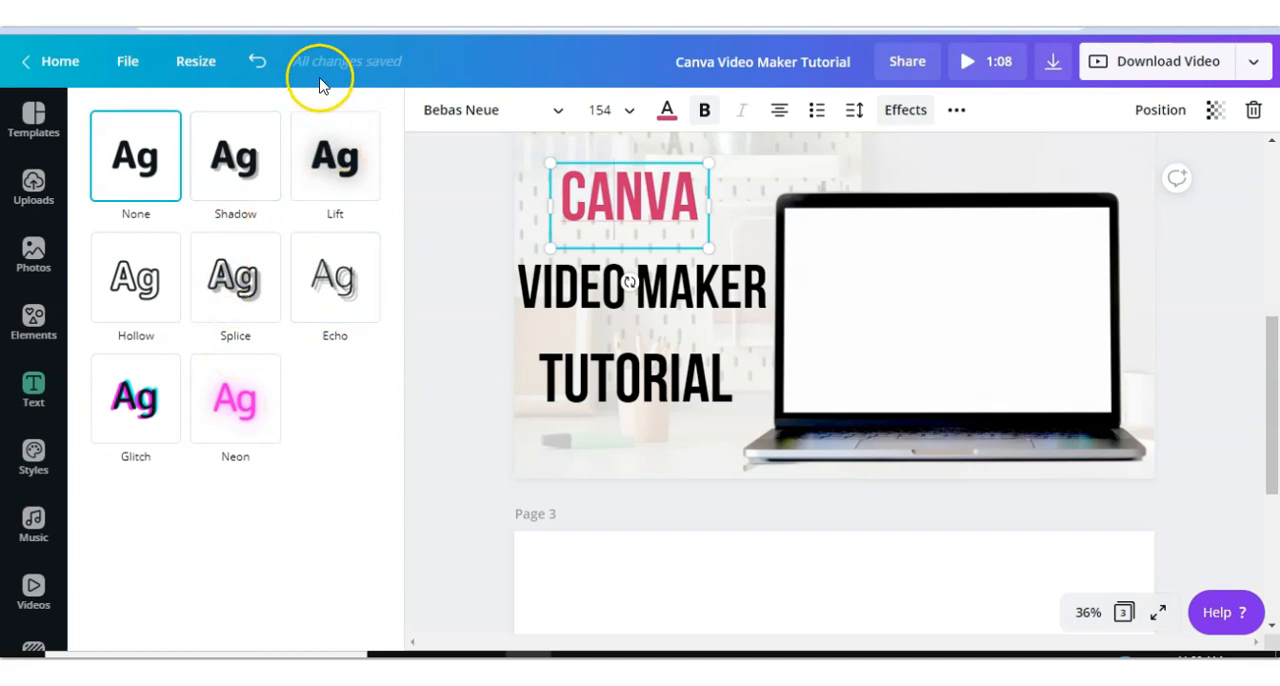
pyautogui.click(245, 287)
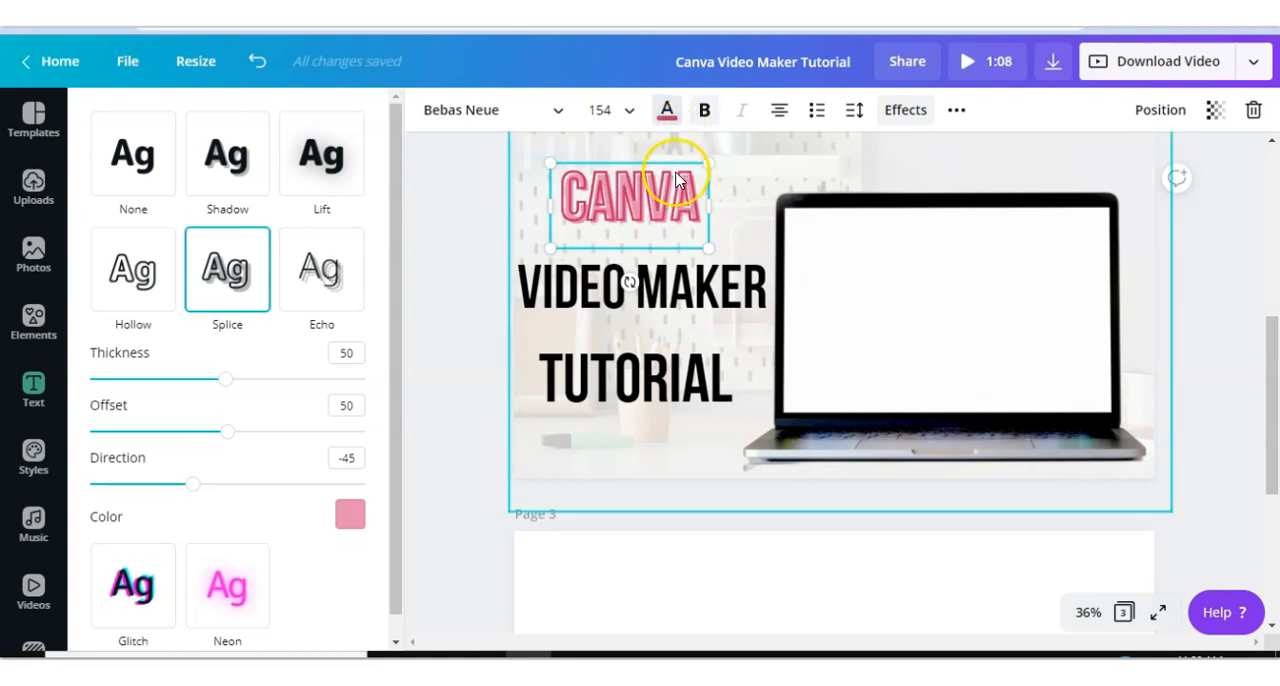
pyautogui.click(668, 110)
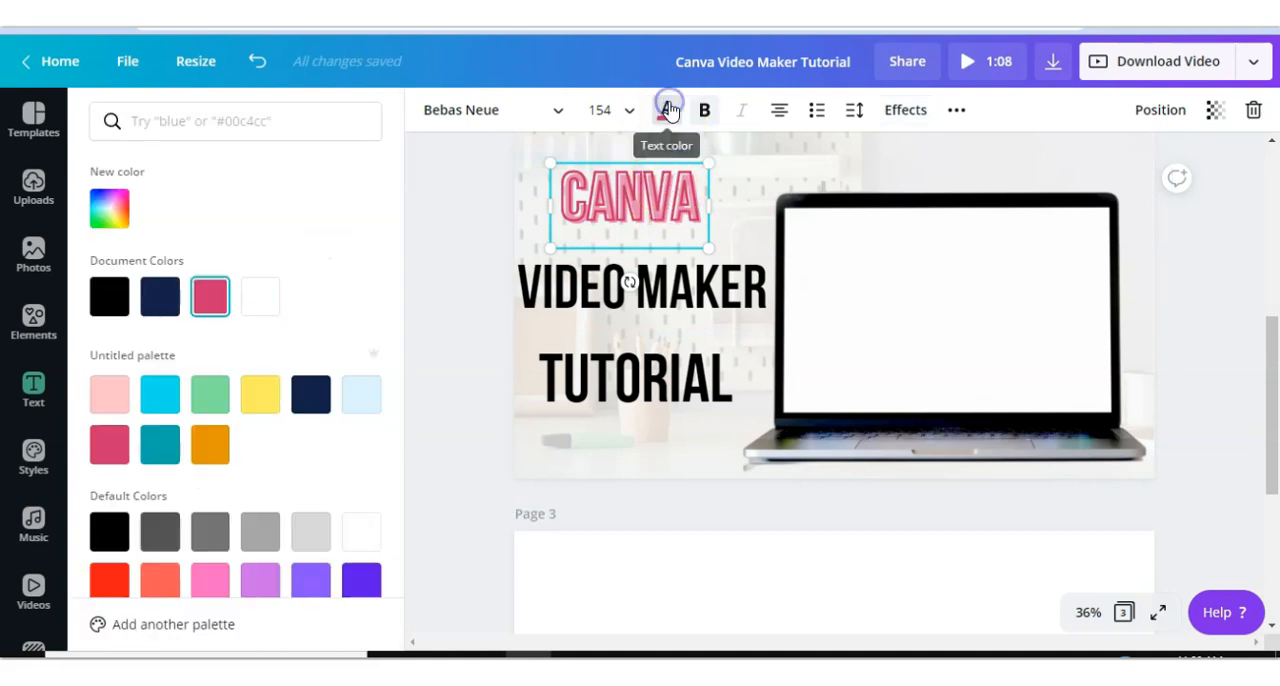
pyautogui.click(160, 297)
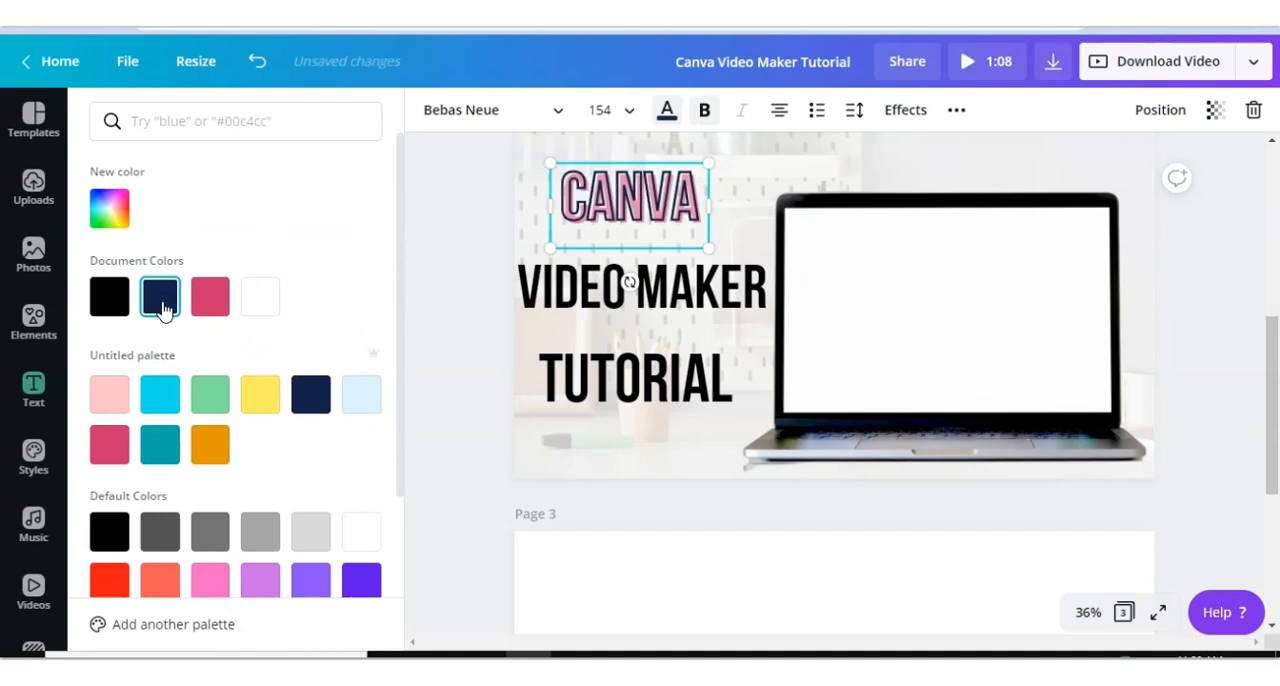
# - Compare with page 1's title and change the page 2 CANVA heading's font to Intro Script
pyautogui.scroll(5, 543, 266)
pyautogui.click(541, 258)
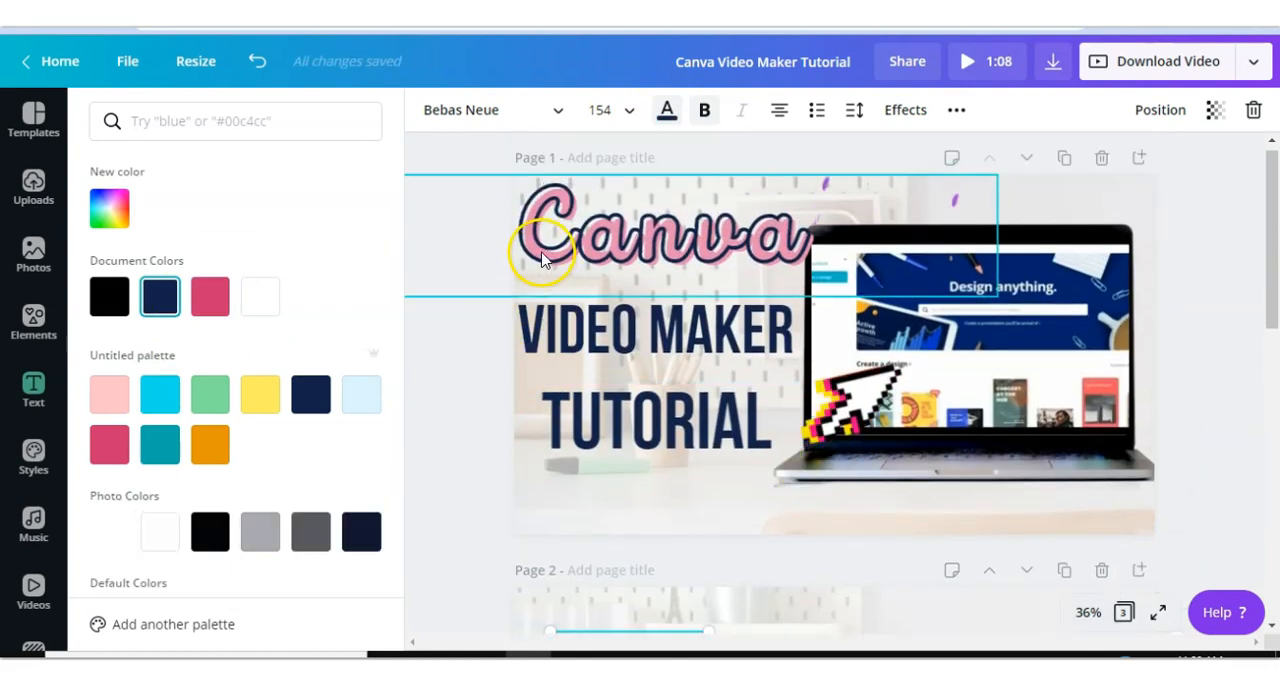
pyautogui.scroll(-5, 551, 278)
pyautogui.click(553, 279)
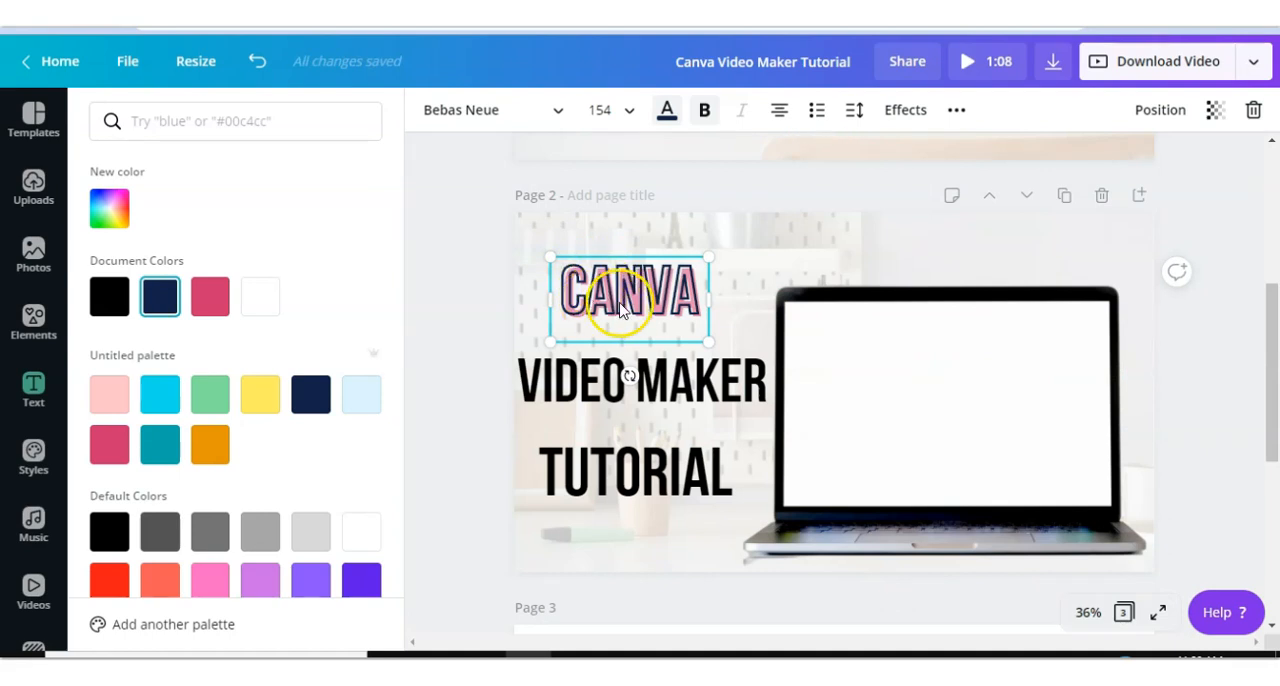
pyautogui.click(895, 115)
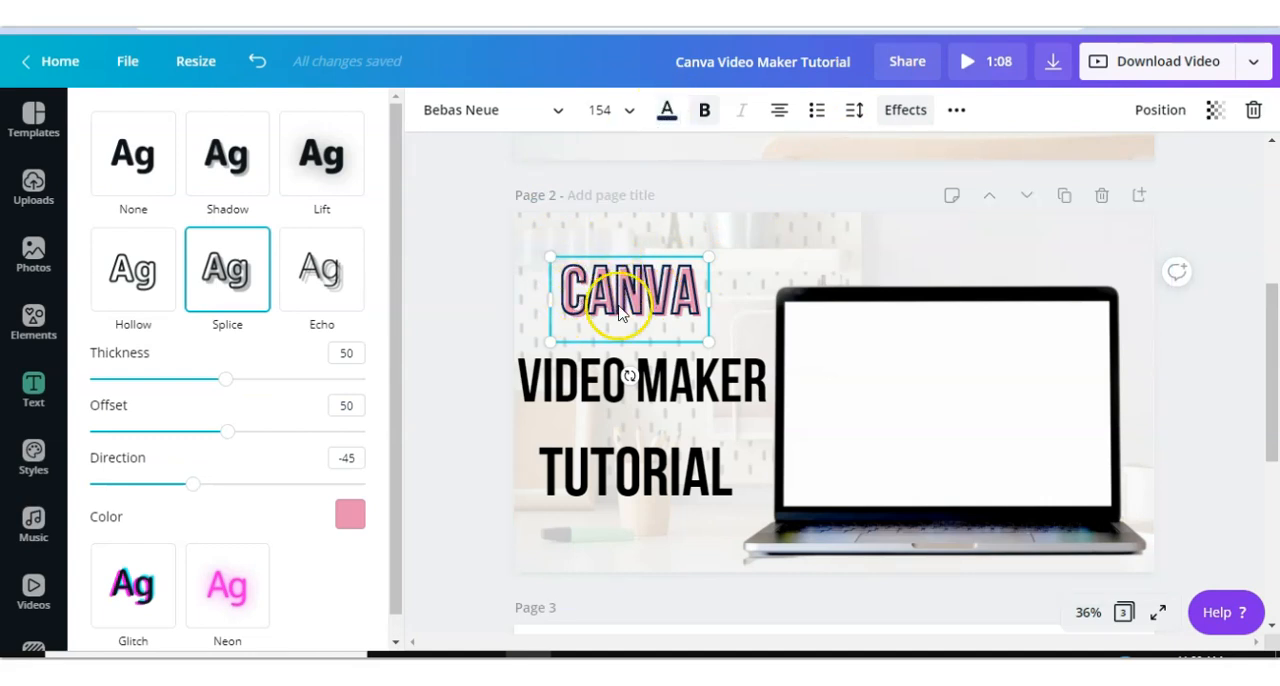
pyautogui.click(484, 118)
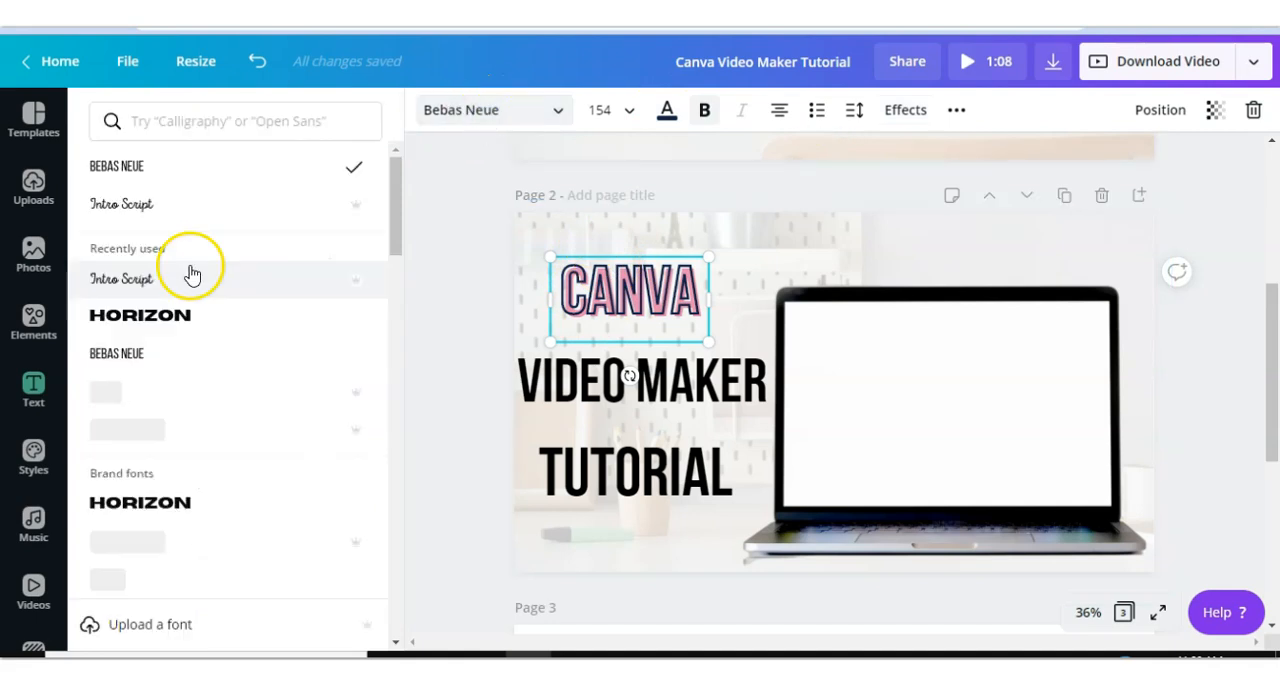
pyautogui.click(150, 284)
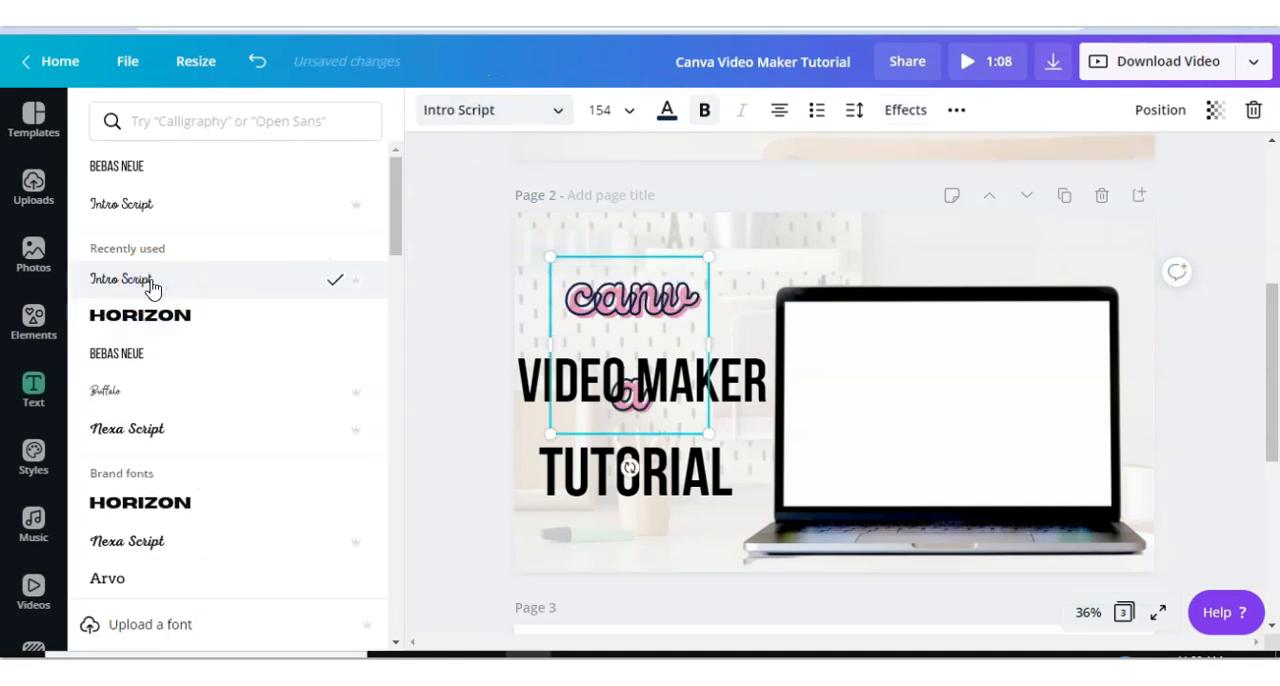
# - Widen the Canva heading's text box and move the heading toward the page's left edge
pyautogui.moveTo(709, 340); pyautogui.dragTo(795, 323)
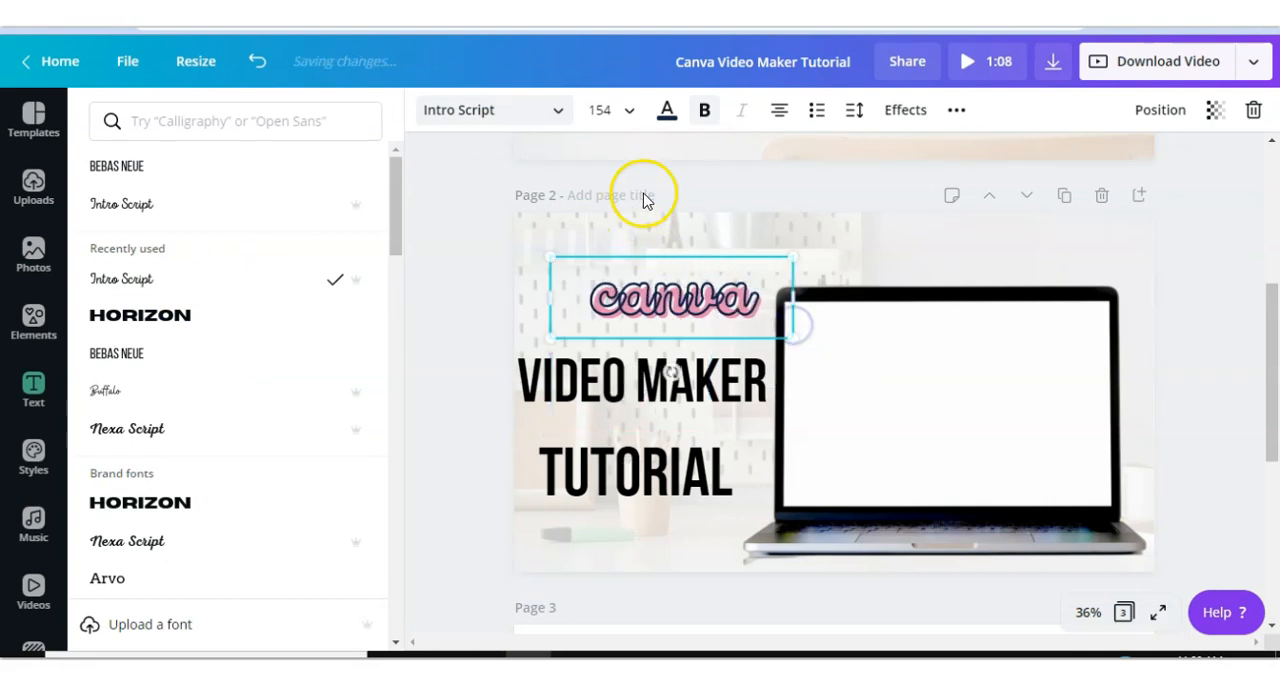
pyautogui.moveTo(618, 299); pyautogui.dragTo(562, 290)
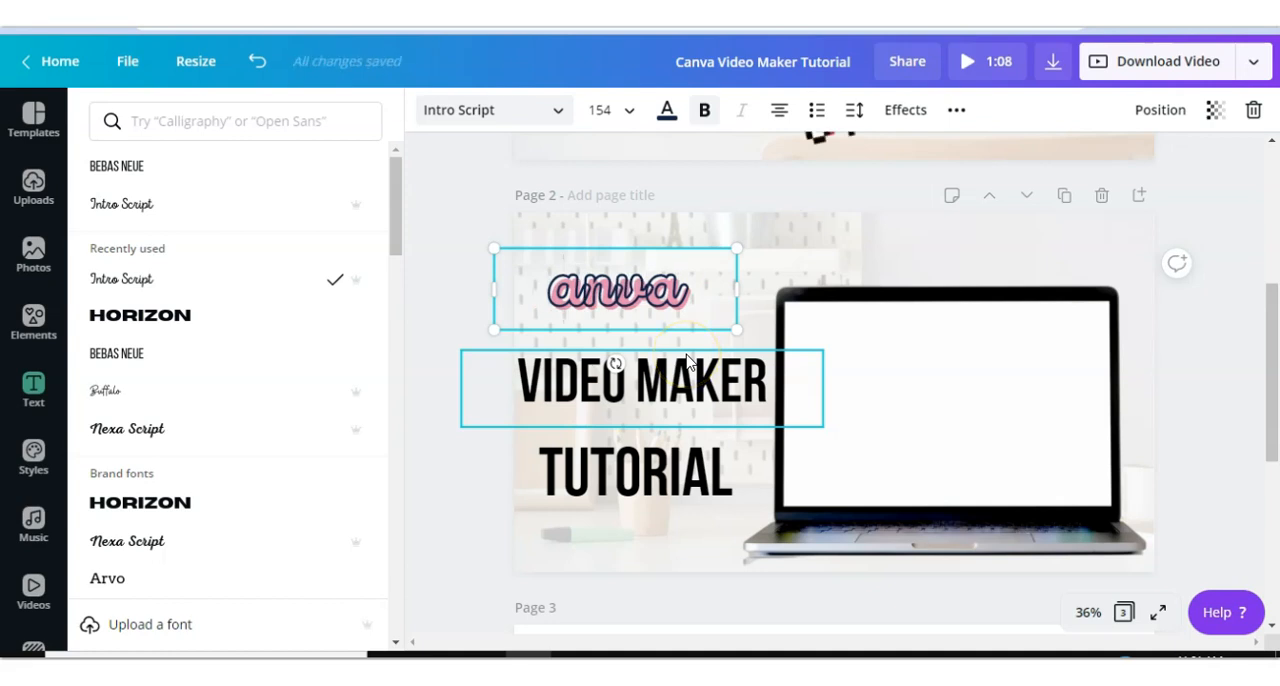
pyautogui.click(607, 298)
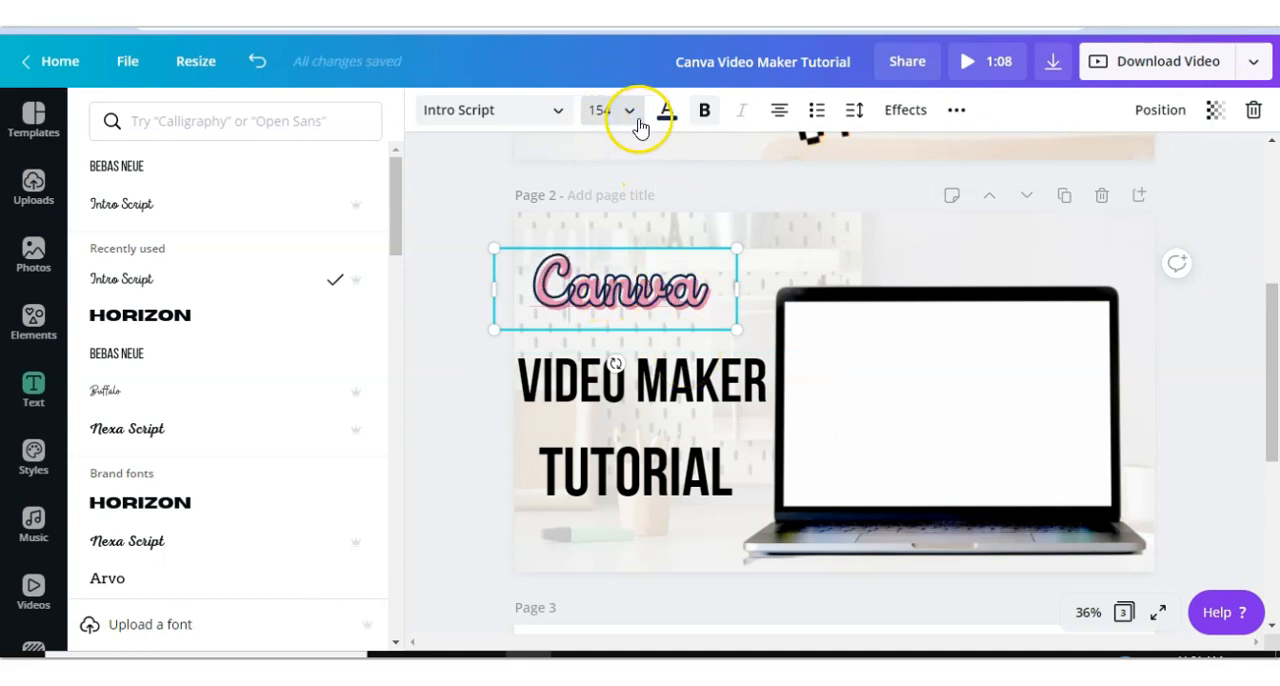
# - Set the Canva heading's letter spacing to 108 and enlarge the heading from its corner
pyautogui.click(858, 112)
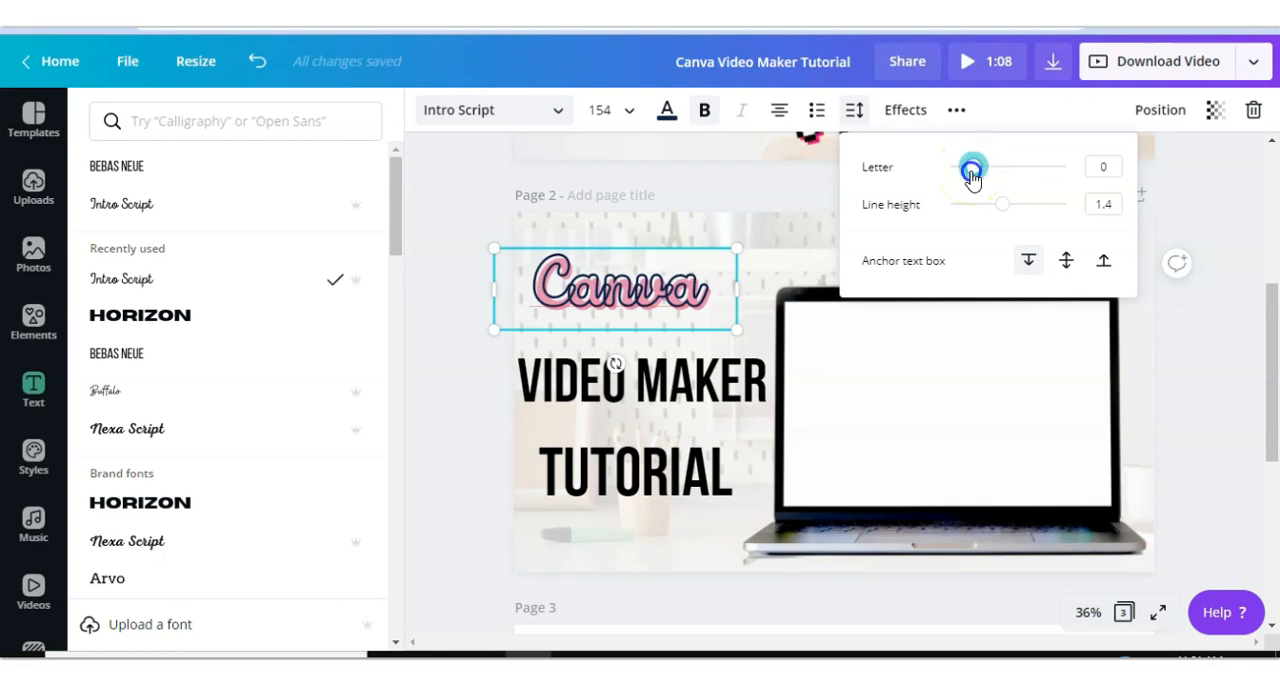
pyautogui.moveTo(971, 173); pyautogui.dragTo(986, 176)
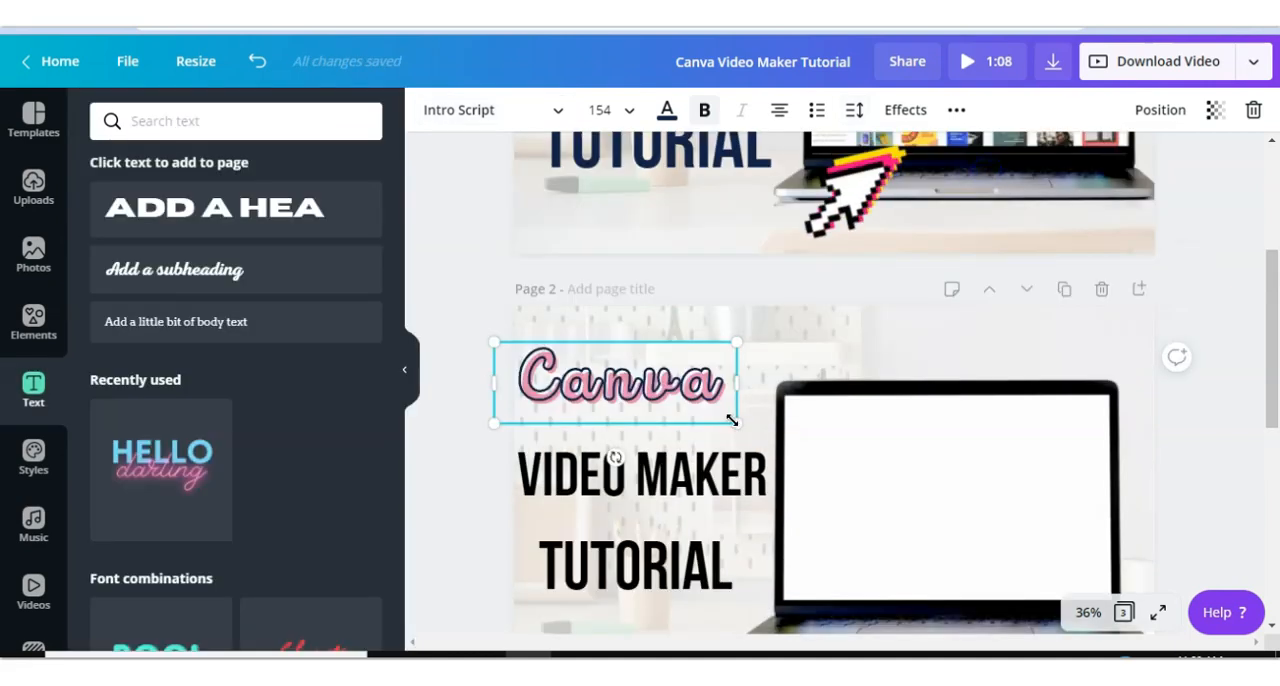
pyautogui.moveTo(737, 424); pyautogui.dragTo(791, 429)
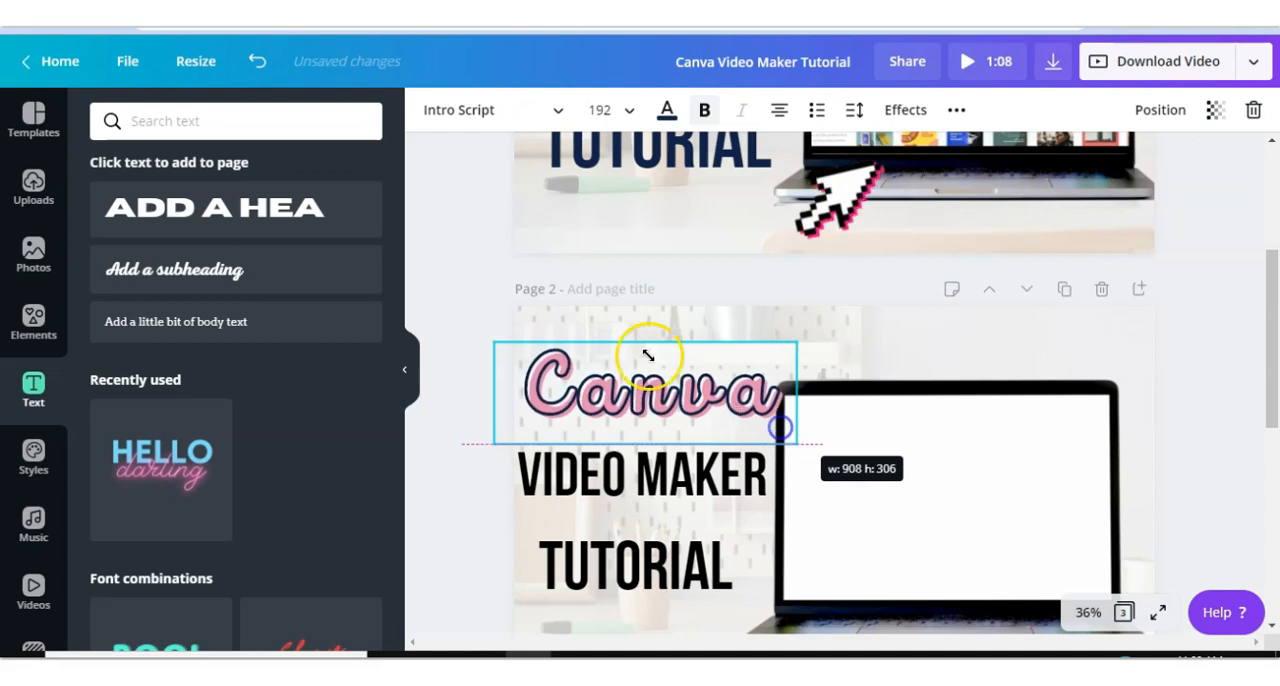
# - Color the VIDEO MAKER and TUTORIAL text on page 2 dark navy
pyautogui.scroll(-2, 649, 354)
pyautogui.click(603, 297)
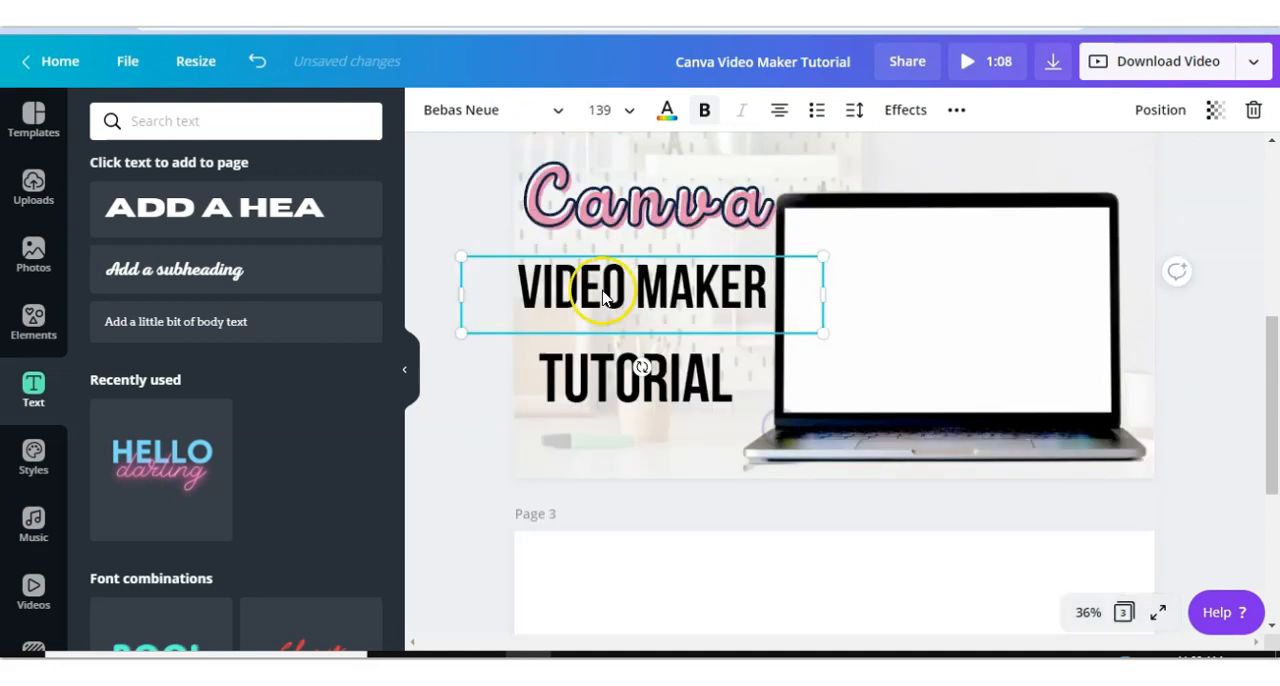
pyautogui.click(667, 113)
pyautogui.click(310, 393)
pyautogui.keyDown('shift'); pyautogui.click(575, 375); pyautogui.keyUp('shift')
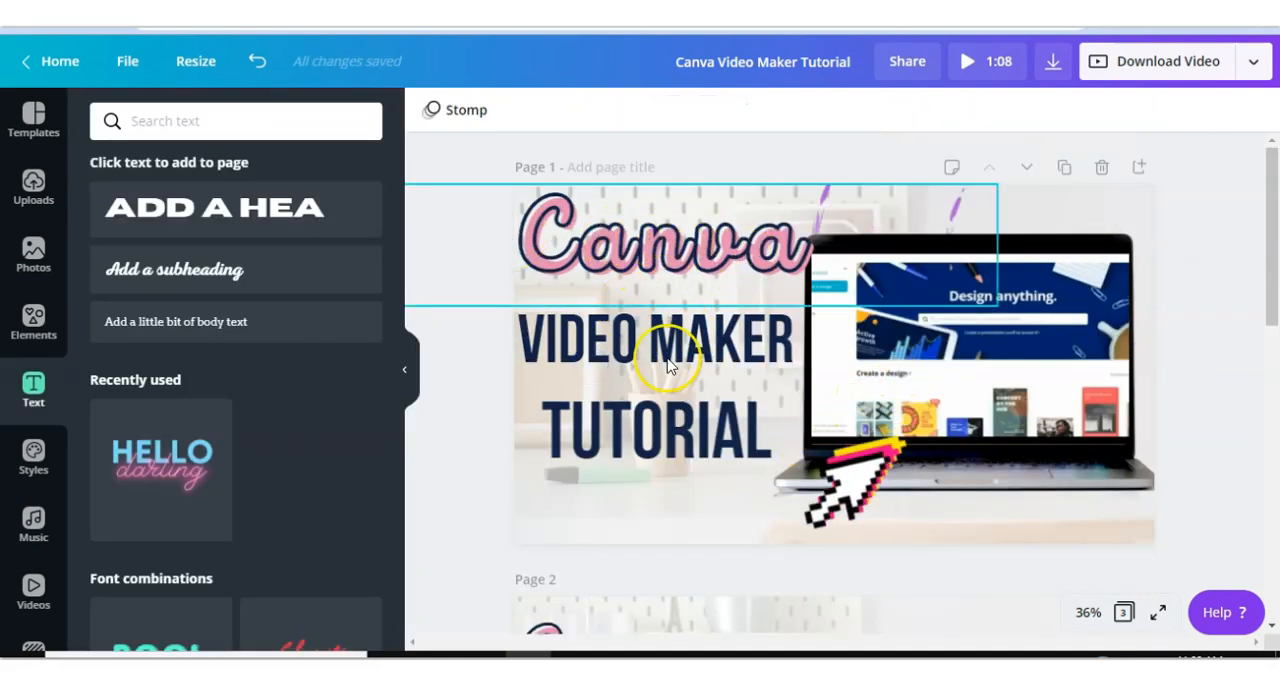
# - Play and scrub through the screen video inside page 1's laptop to review it
pyautogui.click(1006, 363)
pyautogui.scroll(-3, 1006, 363)
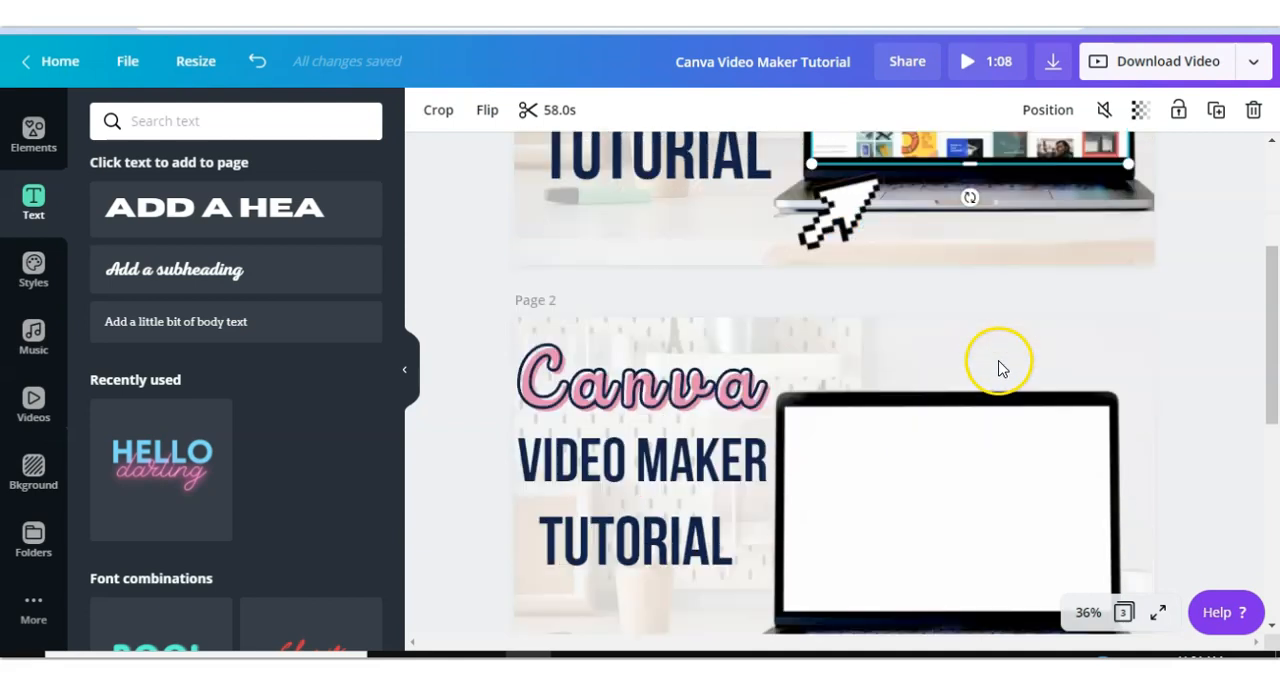
pyautogui.scroll(2, 995, 356)
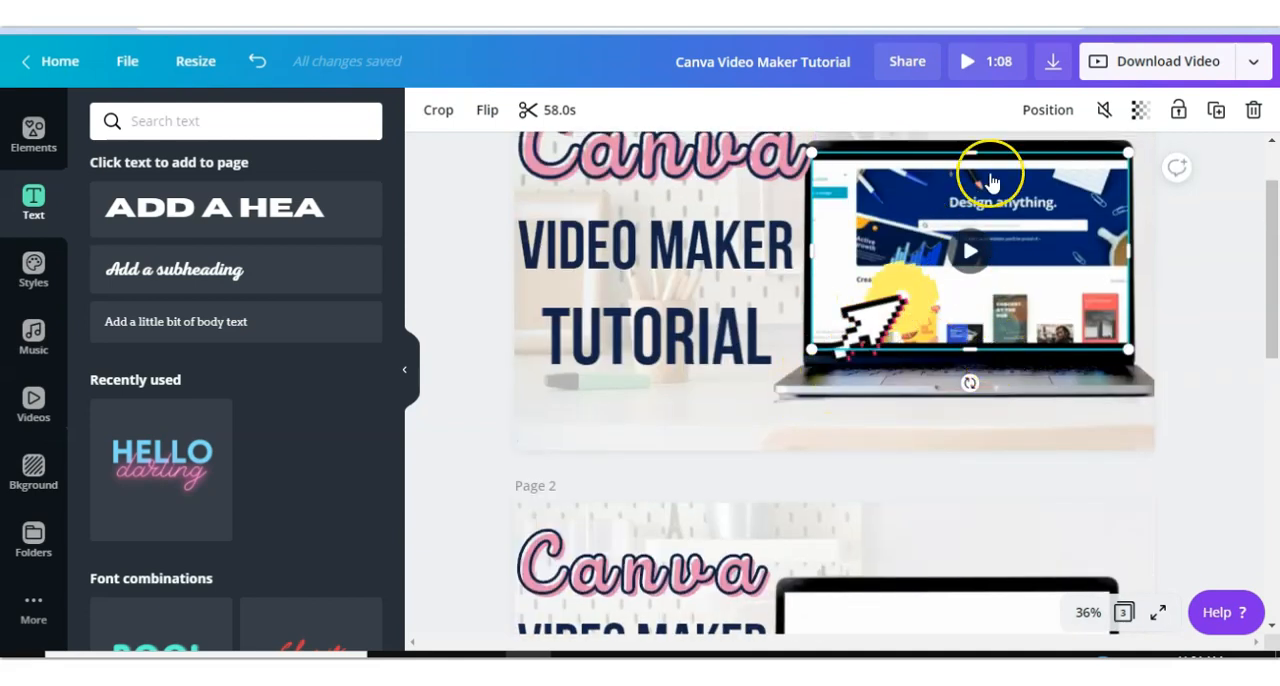
pyautogui.click(968, 253)
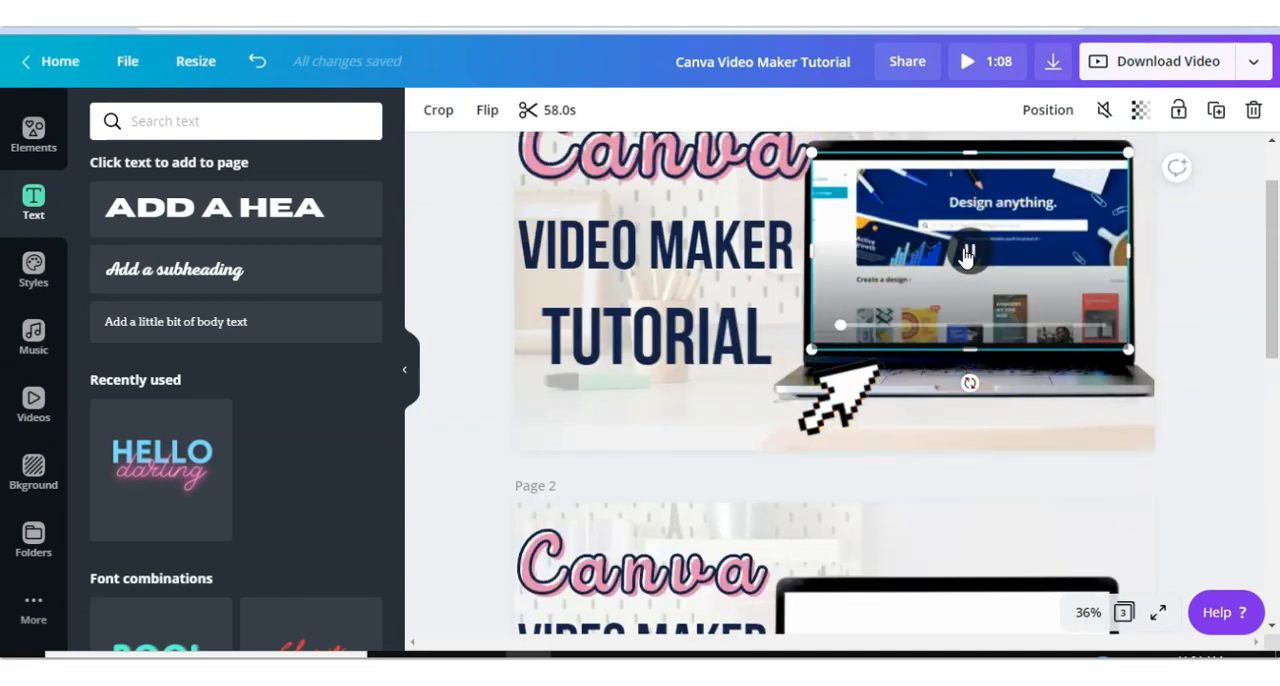
pyautogui.moveTo(901, 330); pyautogui.dragTo(948, 333)
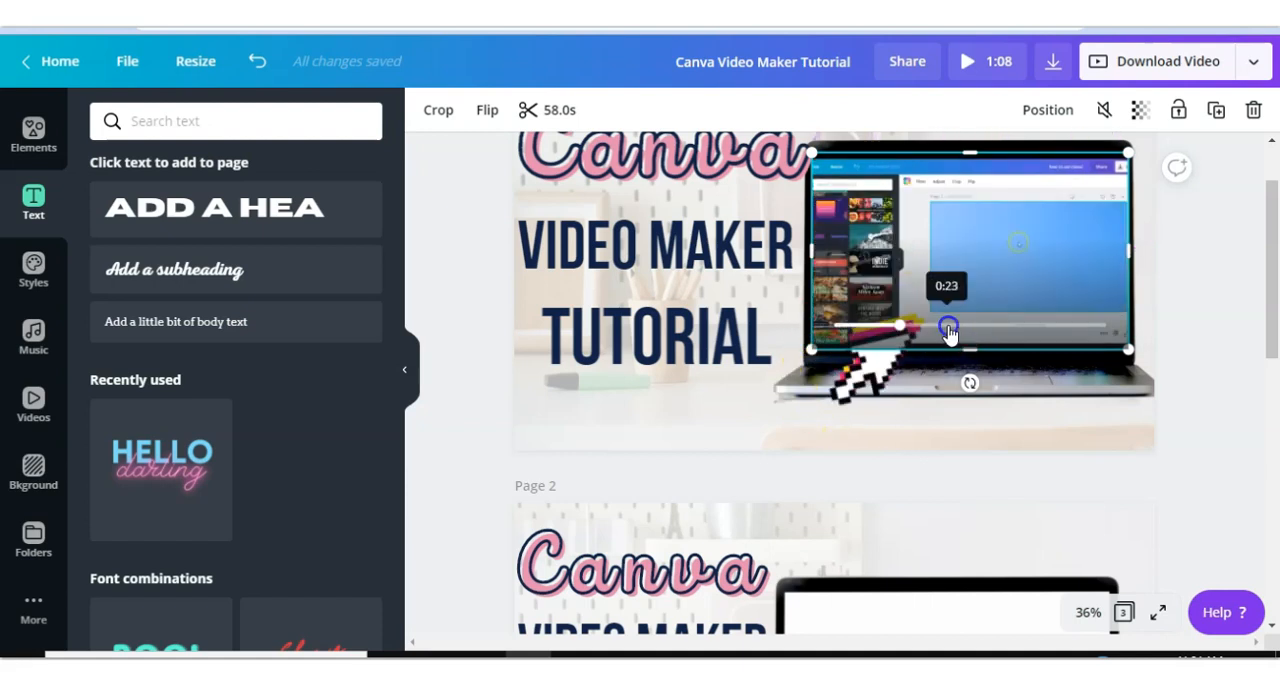
pyautogui.click(975, 263)
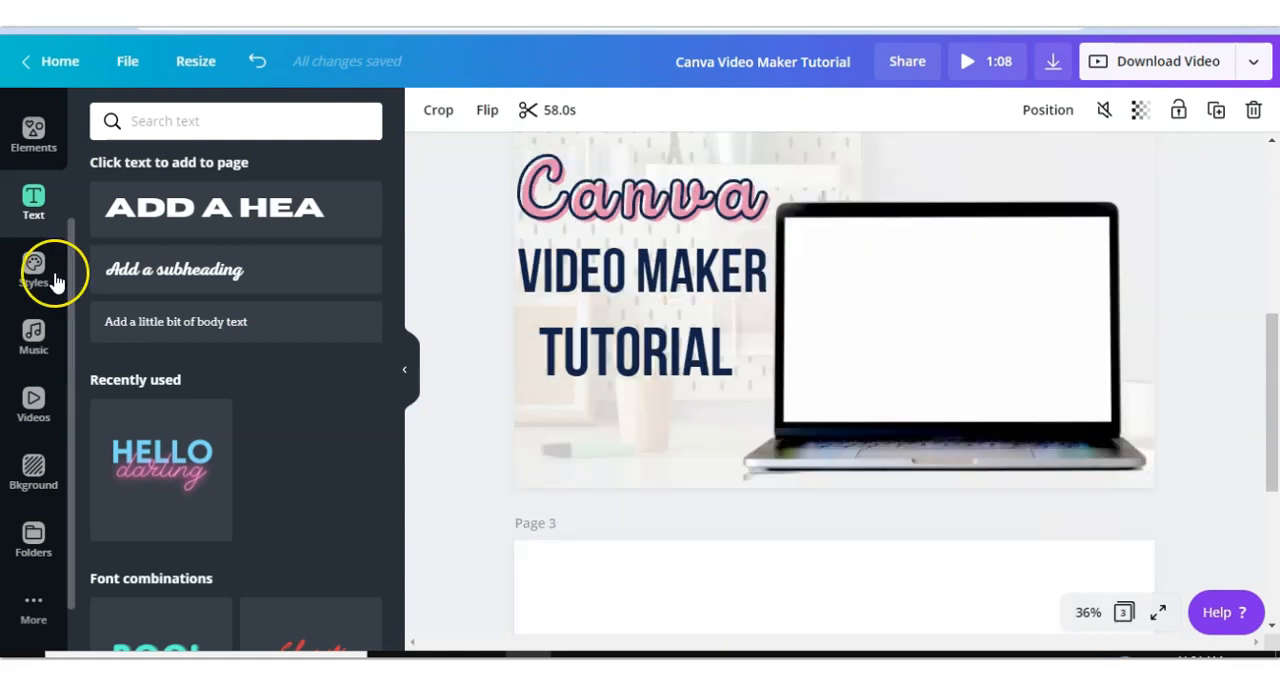
# - Upload the video file "canva video prop" from the Pictures folder
pyautogui.scroll(5, 40, 300)
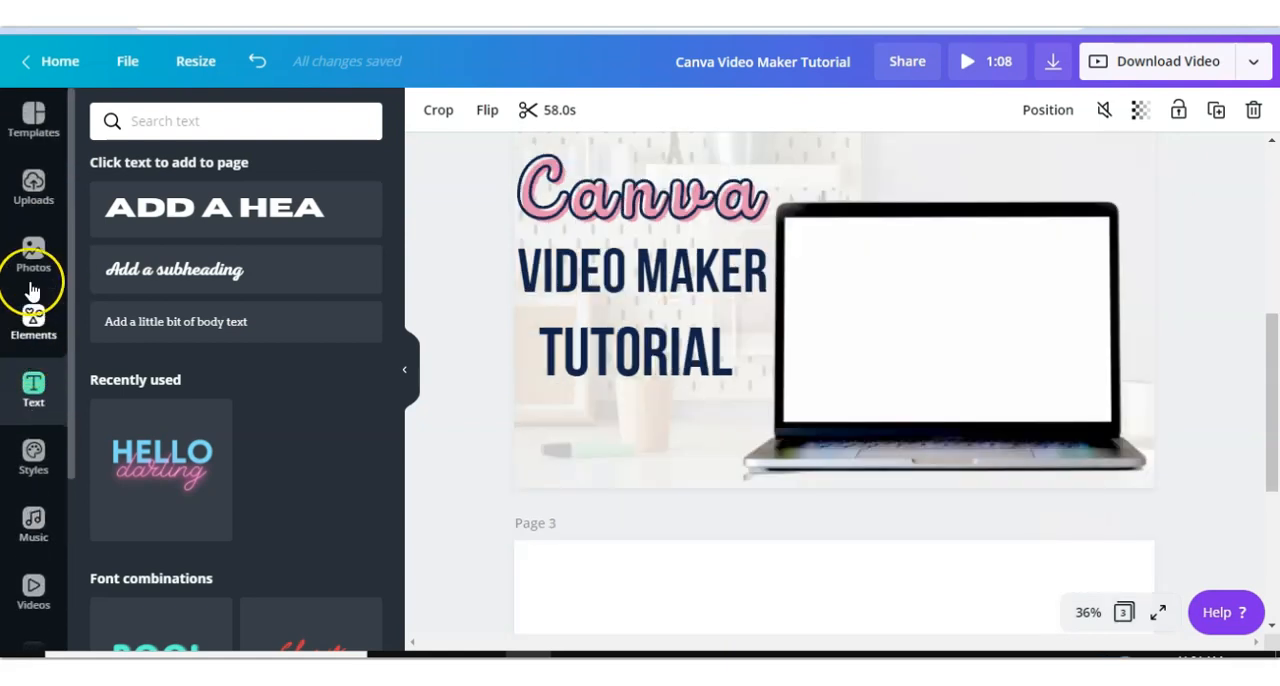
pyautogui.click(33, 188)
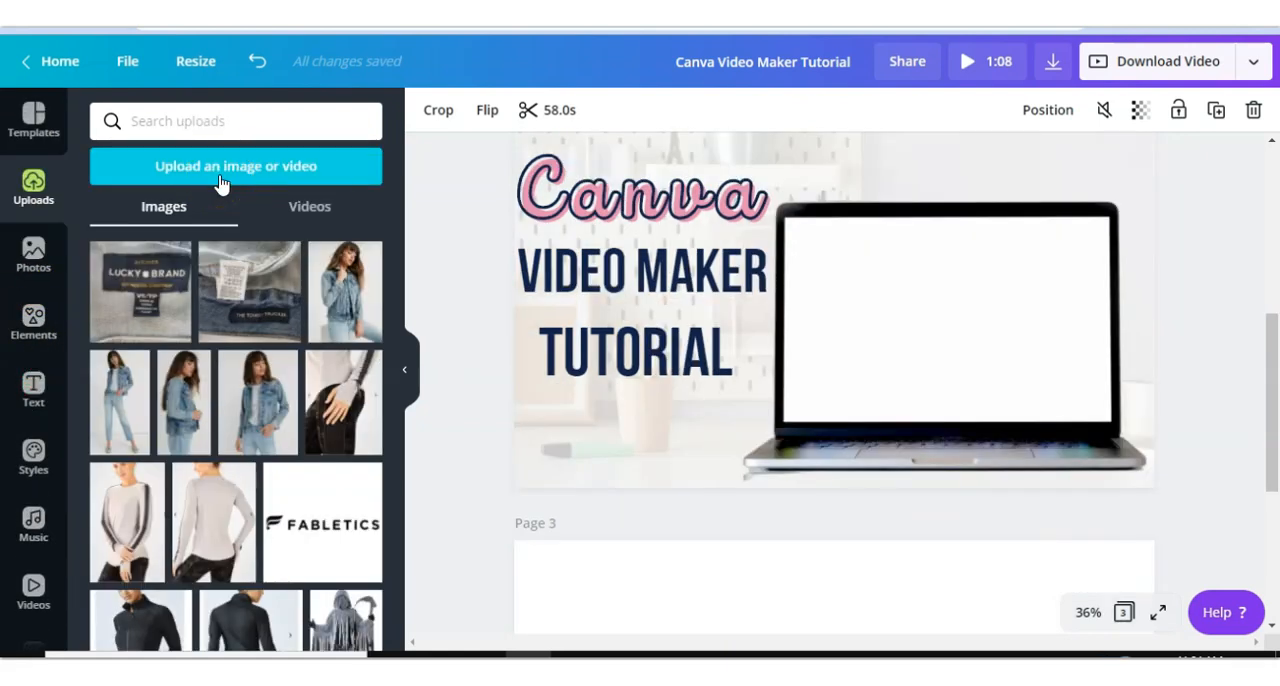
pyautogui.click(221, 167)
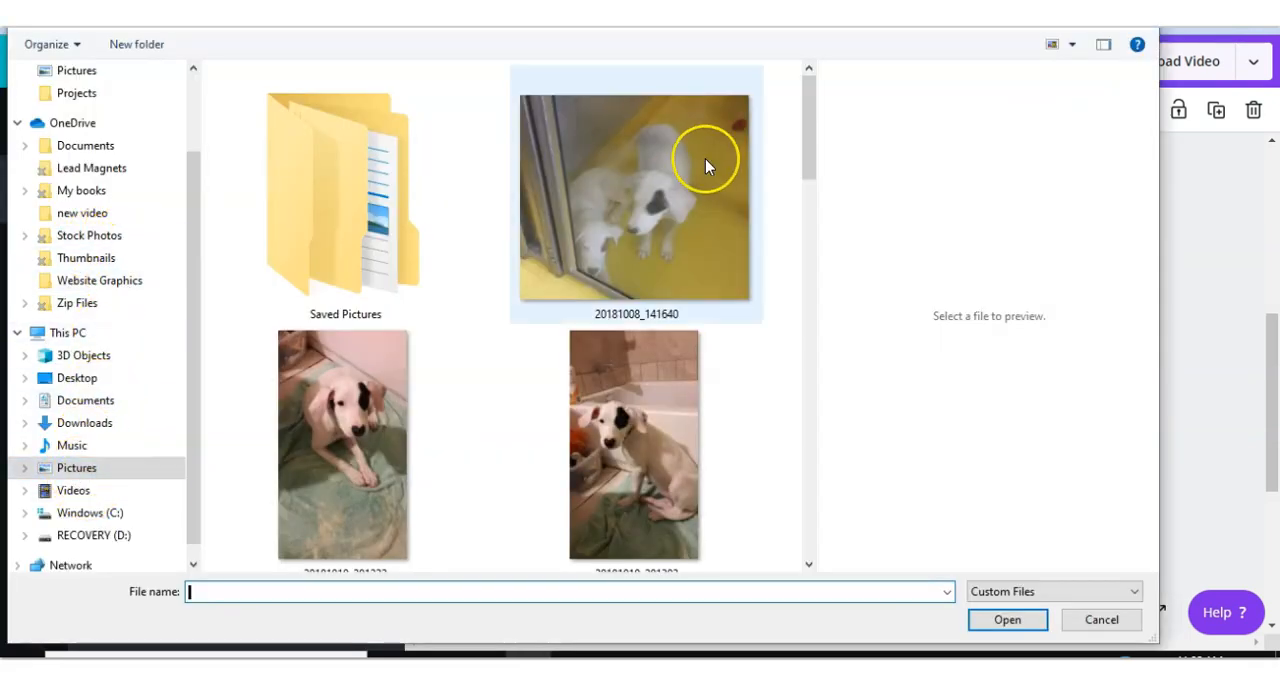
pyautogui.moveTo(808, 149); pyautogui.dragTo(819, 266)
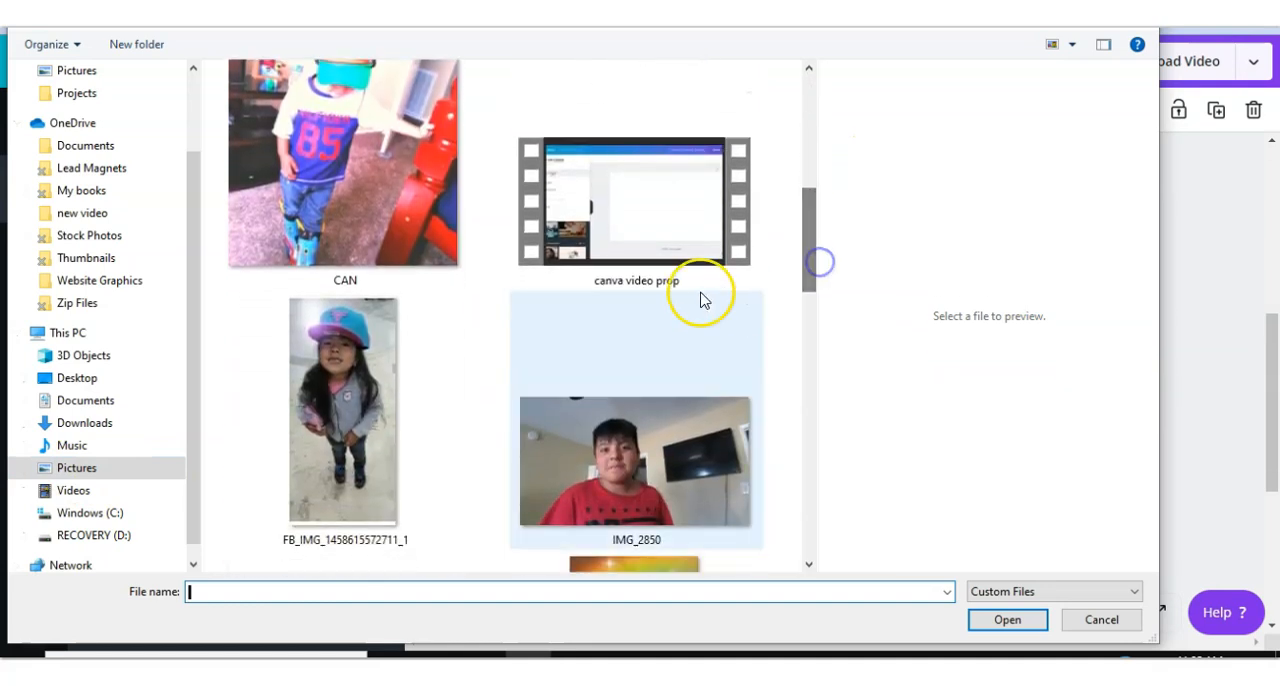
pyautogui.click(654, 229)
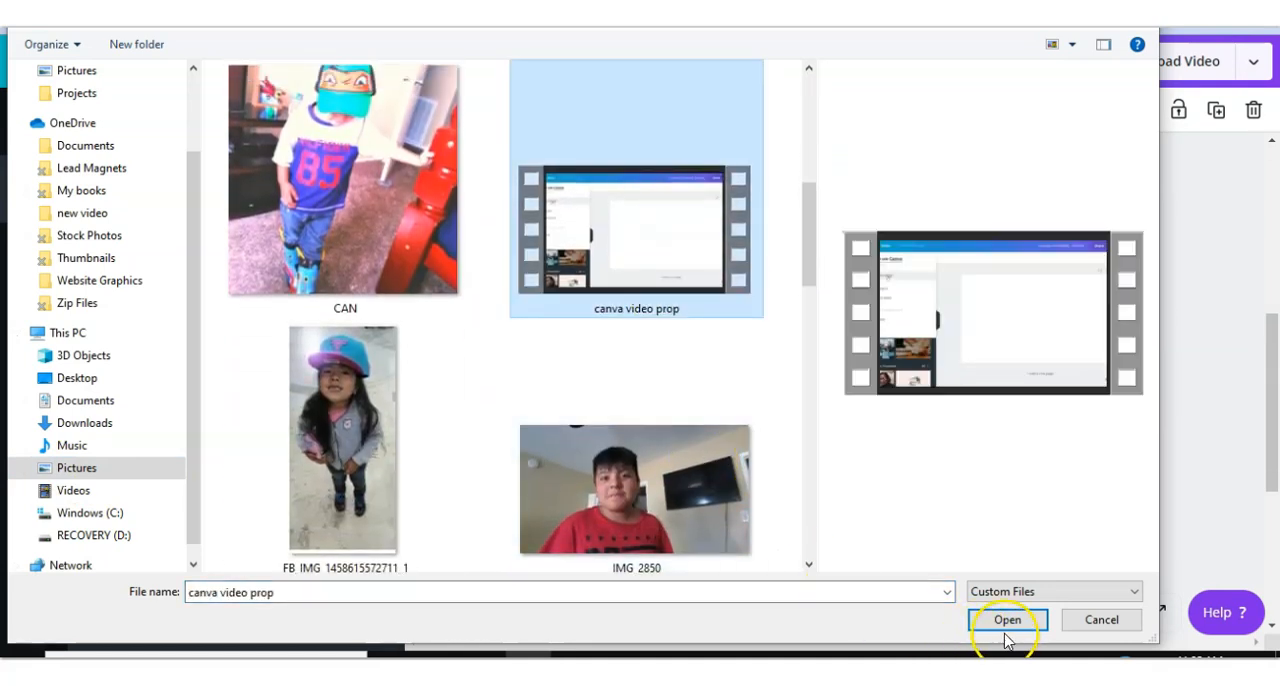
pyautogui.click(1006, 620)
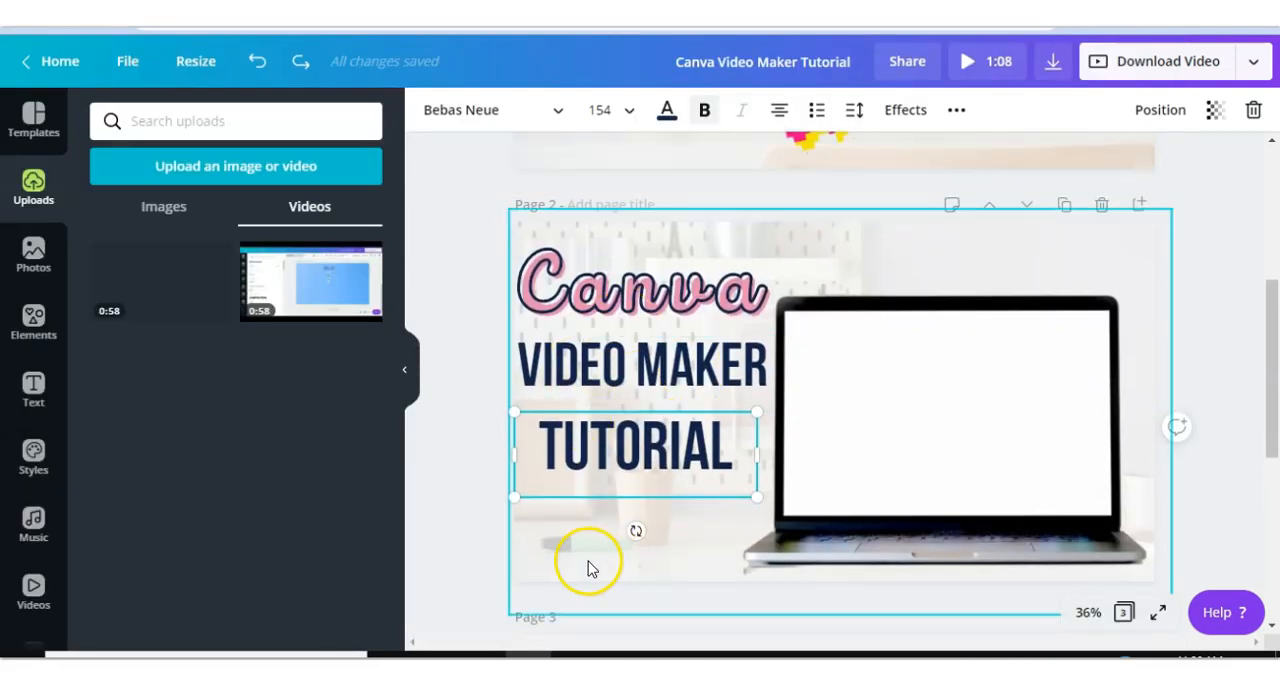
# - Add the uploaded video to page 2 and resize and position it over the laptop screen
pyautogui.click(586, 580)
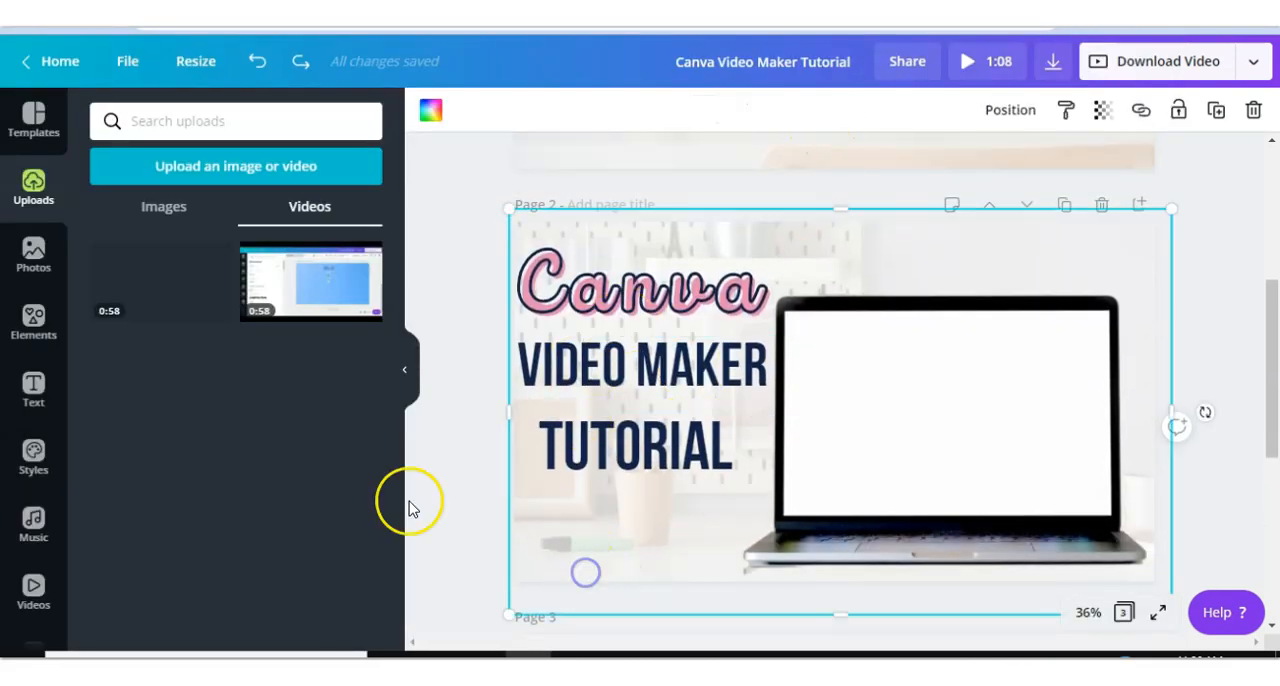
pyautogui.click(320, 311)
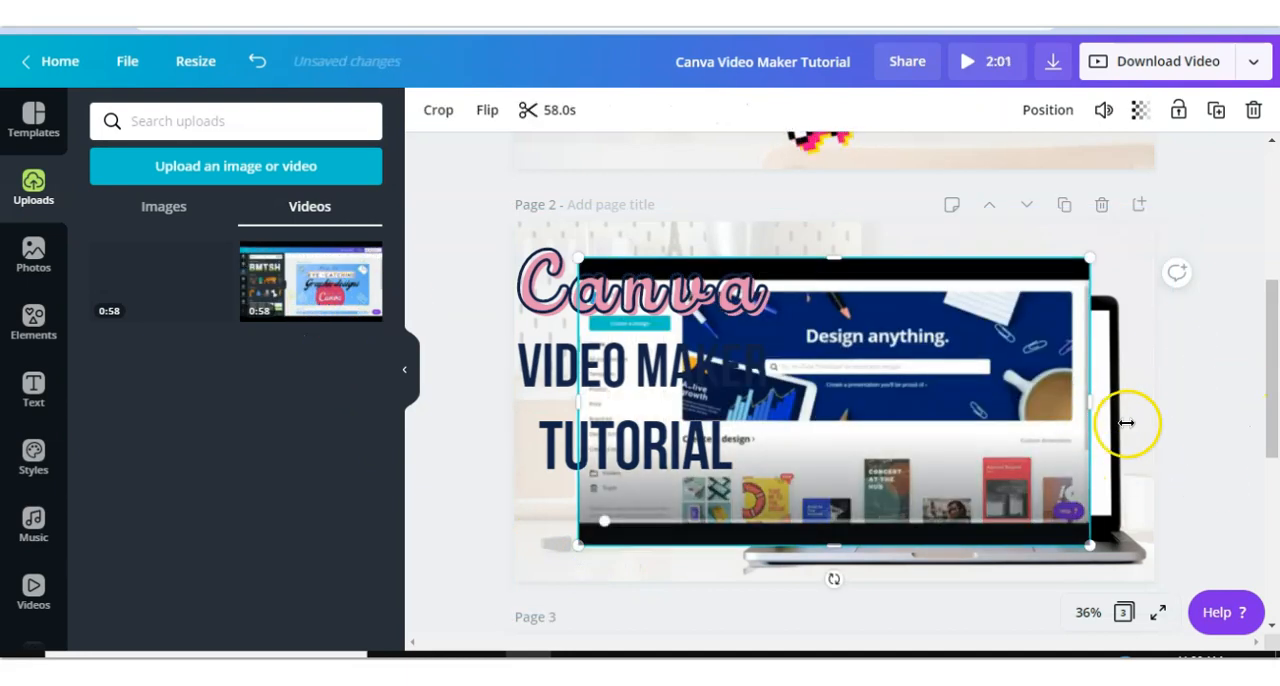
pyautogui.moveTo(1029, 323); pyautogui.dragTo(1053, 362)
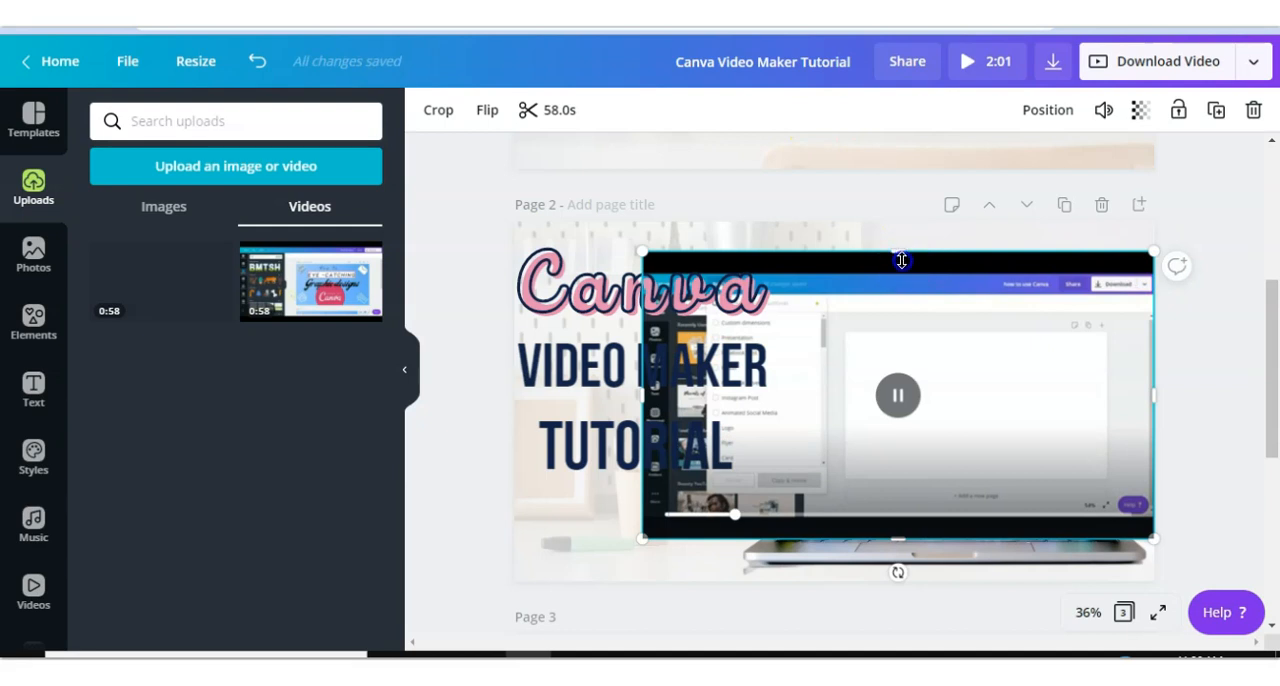
pyautogui.moveTo(903, 266); pyautogui.dragTo(908, 277)
pyautogui.click(894, 541)
pyautogui.moveTo(892, 532); pyautogui.dragTo(897, 518)
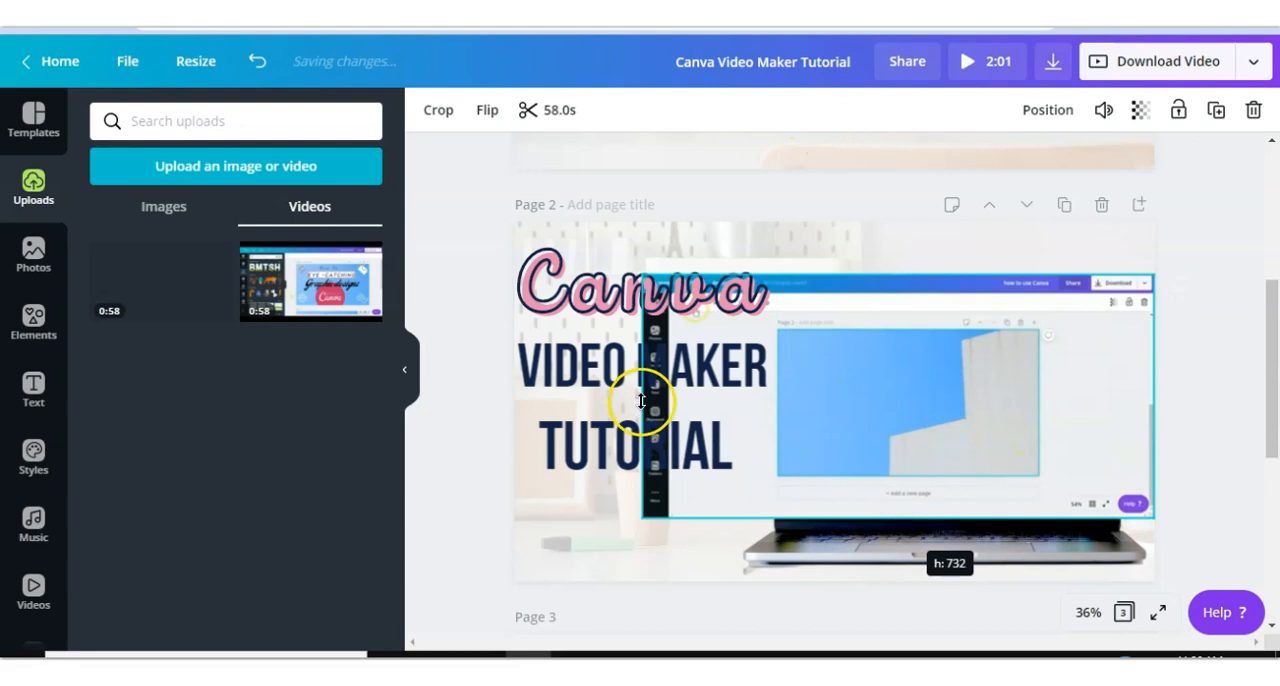
pyautogui.moveTo(648, 401); pyautogui.dragTo(674, 403)
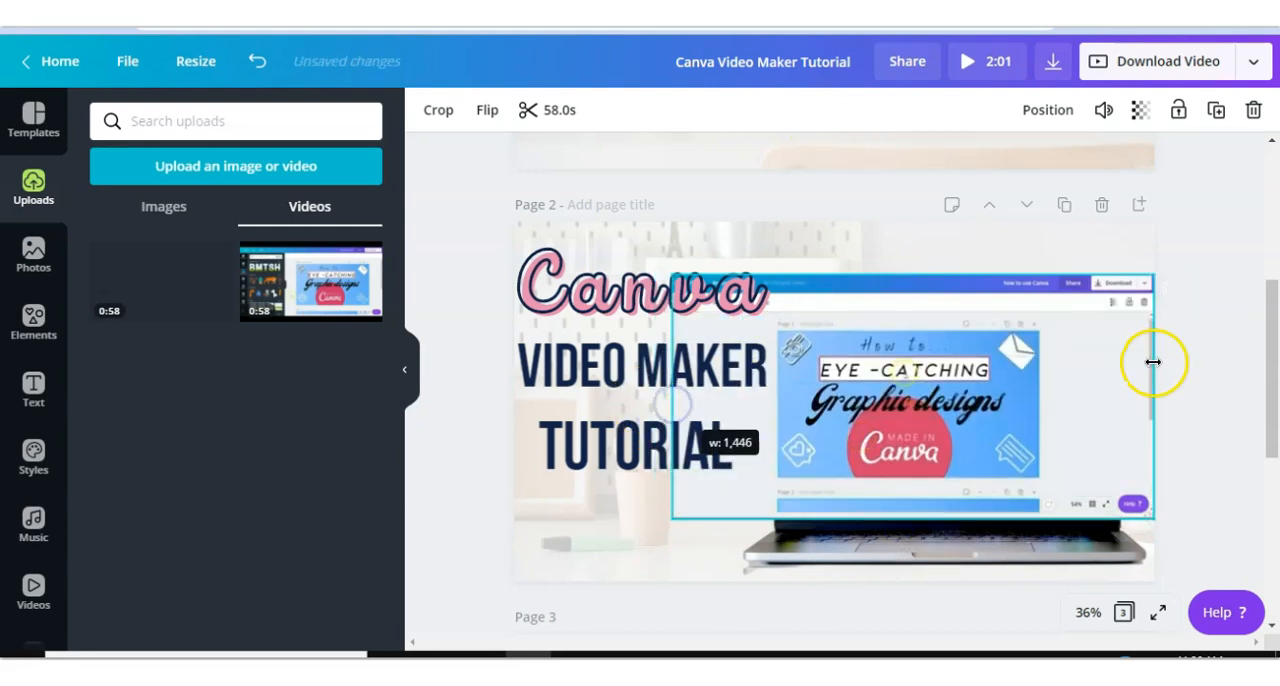
pyautogui.moveTo(1154, 397); pyautogui.dragTo(1139, 400)
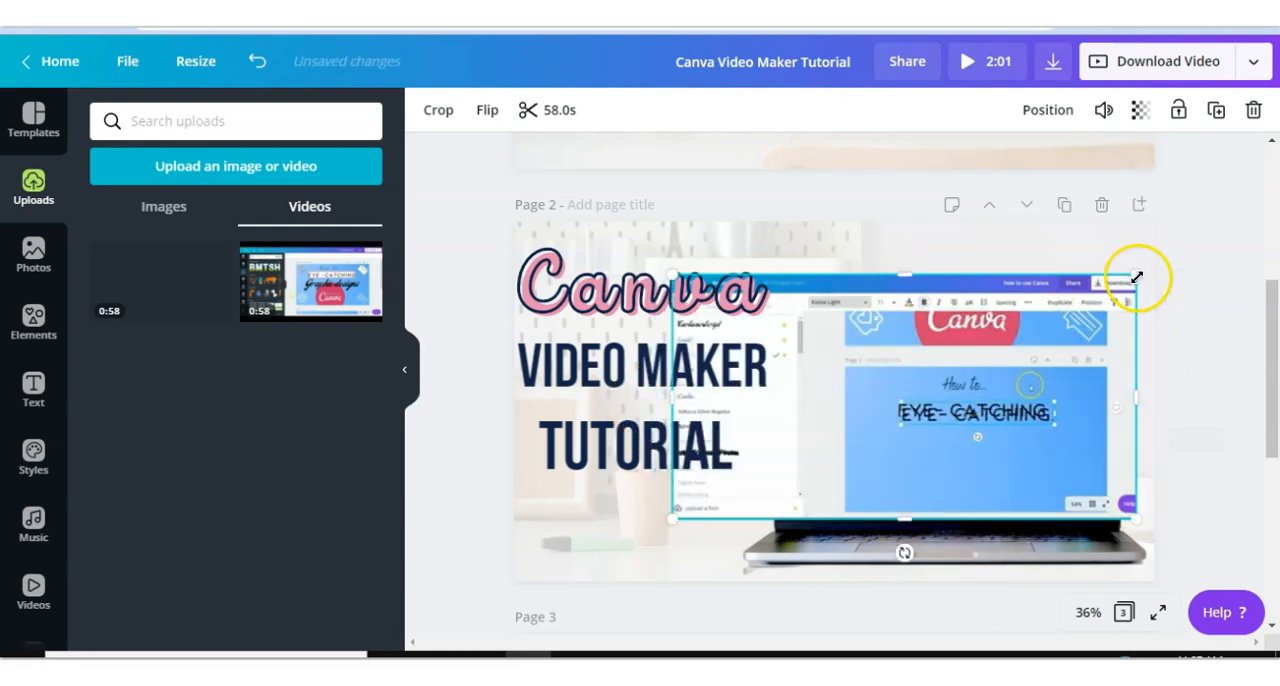
pyautogui.moveTo(1137, 277); pyautogui.dragTo(1069, 344)
pyautogui.click(940, 408)
pyautogui.moveTo(952, 402); pyautogui.dragTo(965, 402)
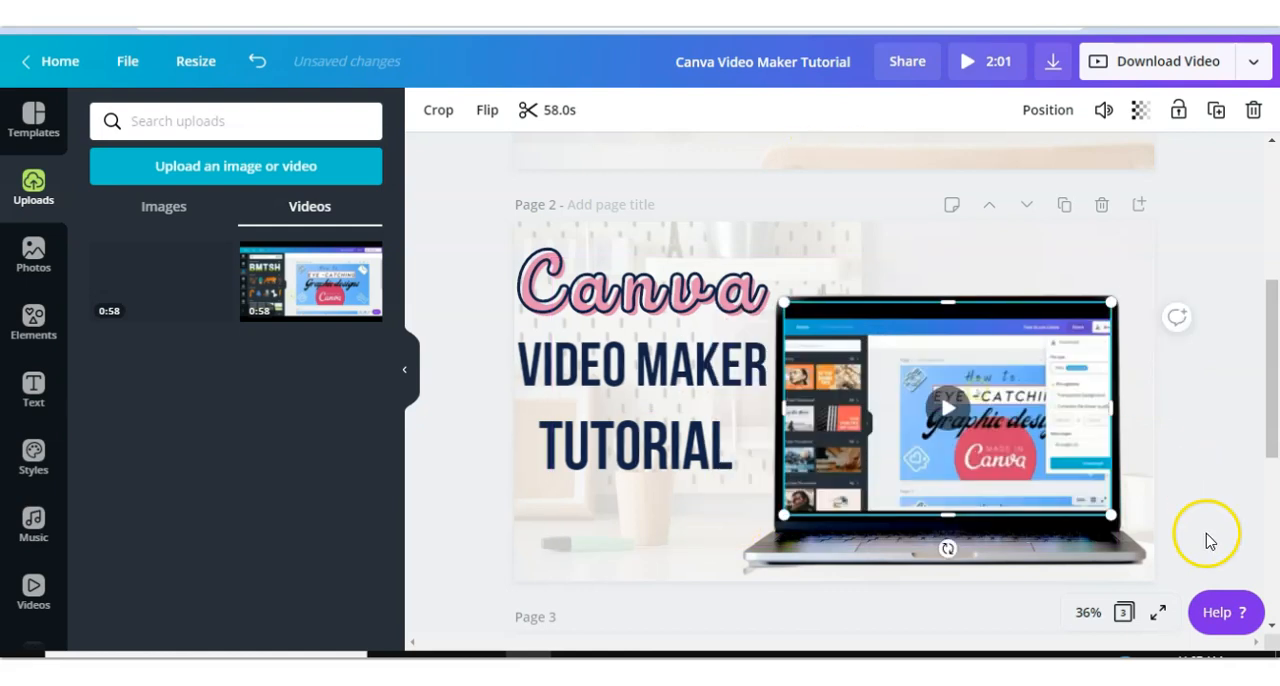
# - Zoom to 75% to inspect the video's fit on the laptop screen, then return to Fit
pyautogui.click(1087, 614)
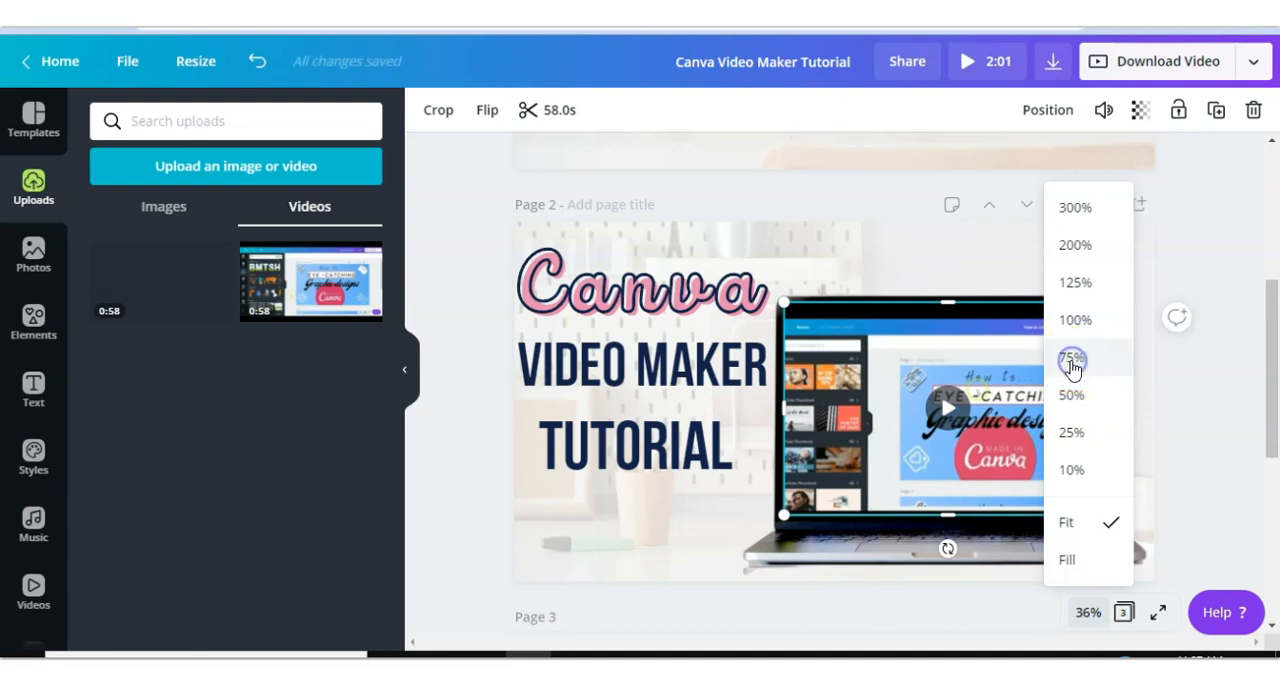
pyautogui.click(1071, 358)
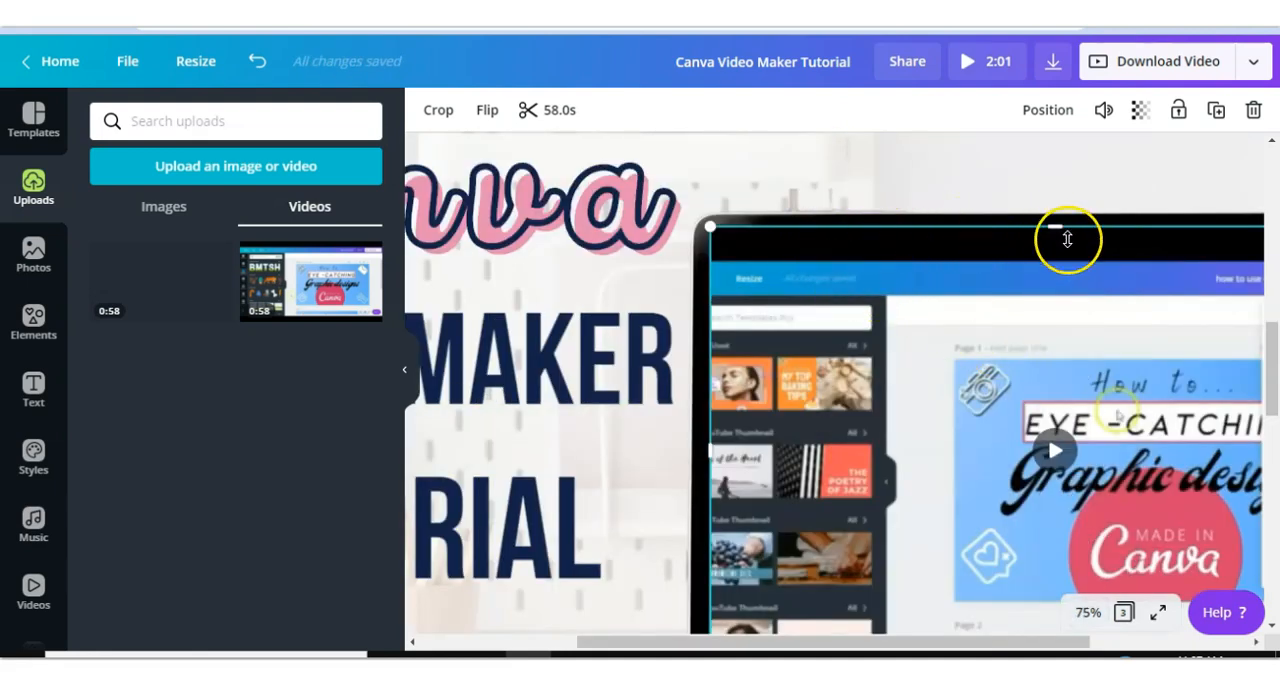
pyautogui.click(1087, 612)
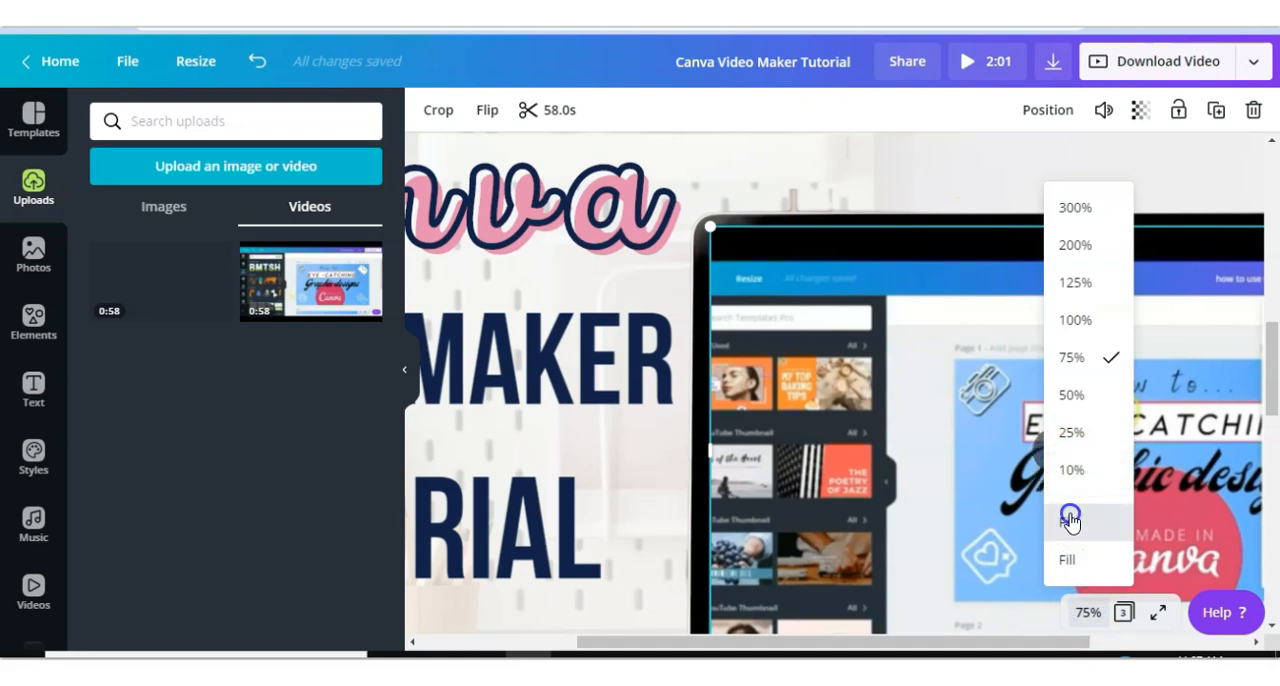
pyautogui.click(1072, 523)
pyautogui.click(1188, 410)
pyautogui.scroll(-1, 1158, 386)
# - Return the zoom to Fit and crop the page 2 video so it fits inside the laptop screen
pyautogui.click(952, 333)
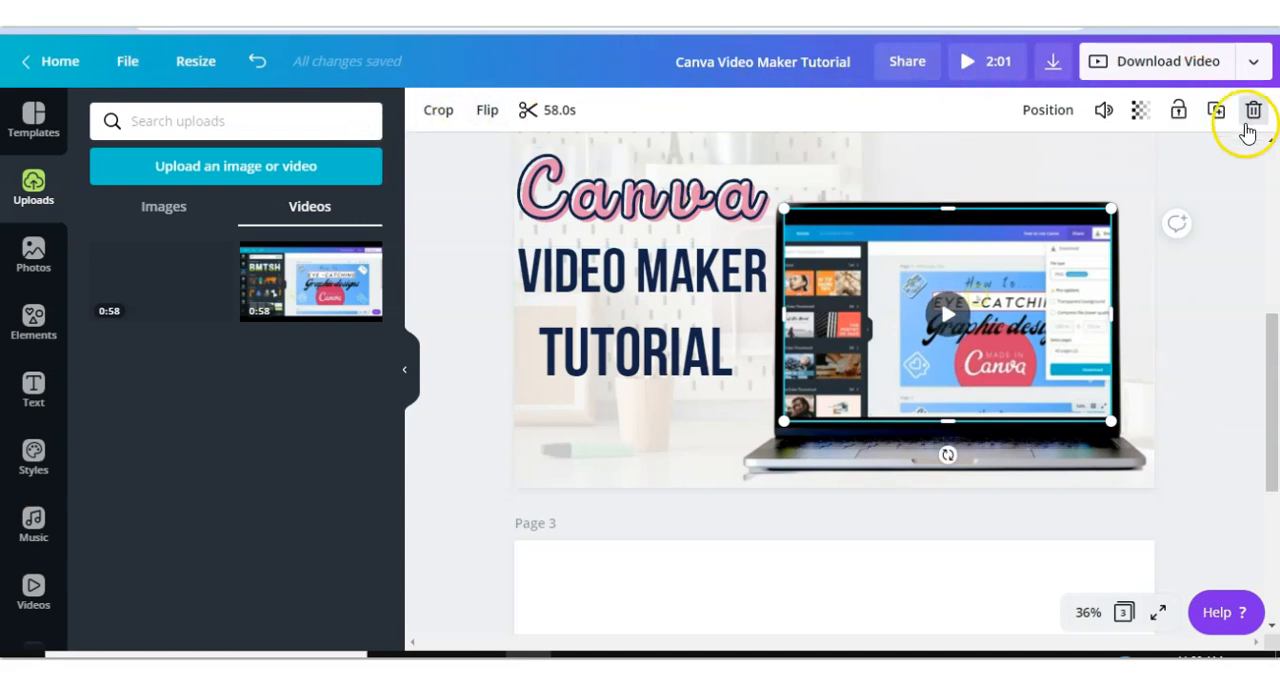
pyautogui.click(437, 112)
pyautogui.click(772, 203)
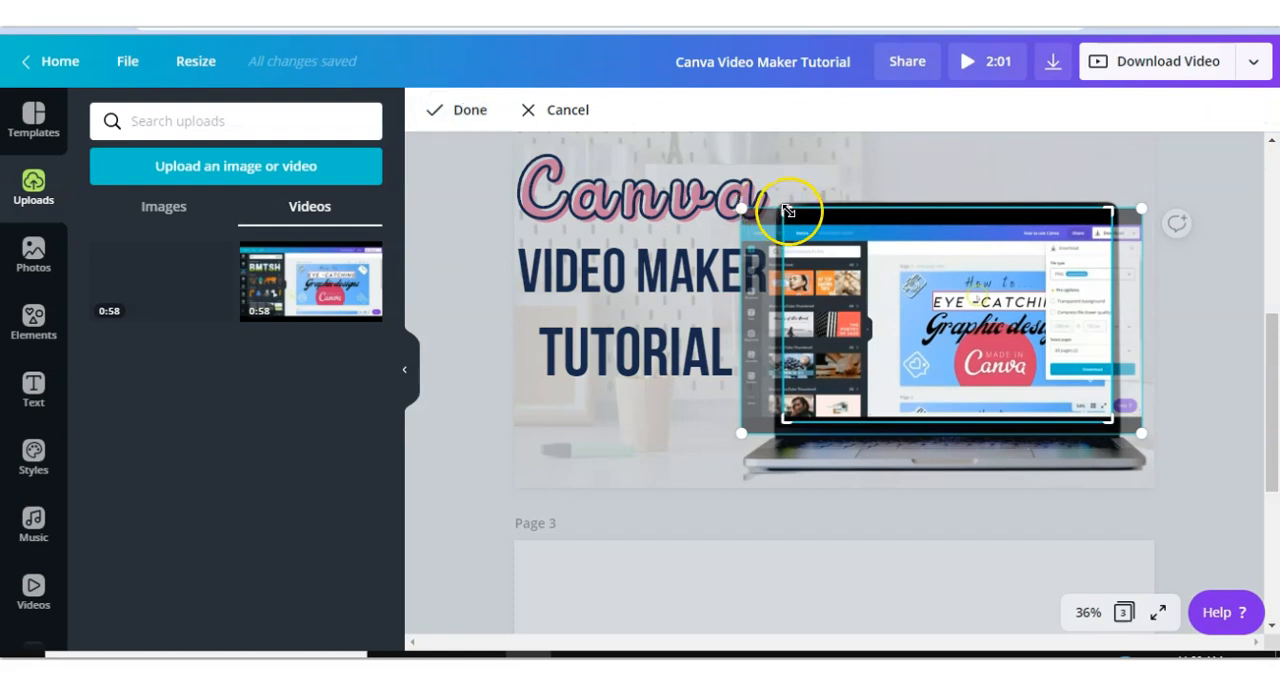
pyautogui.moveTo(785, 208)
pyautogui.mouseDown()
pyautogui.moveTo(806, 240)
pyautogui.moveTo(776, 213)
pyautogui.mouseUp()
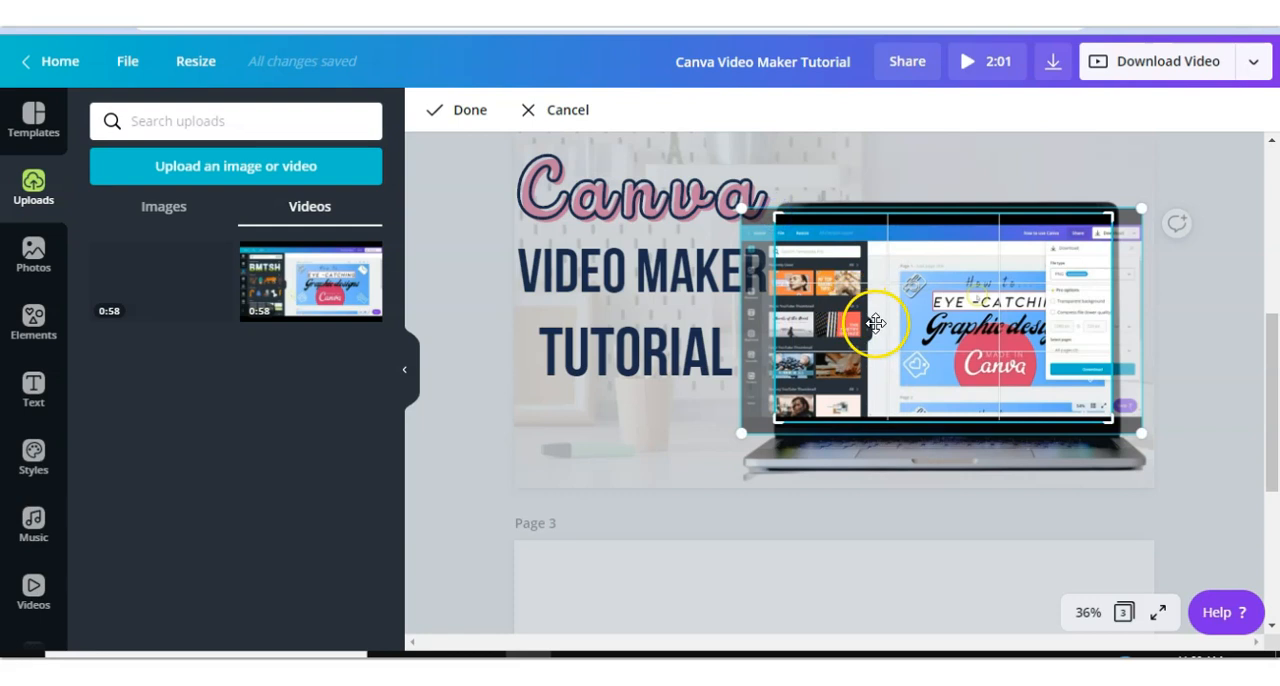
pyautogui.moveTo(877, 322); pyautogui.dragTo(764, 314)
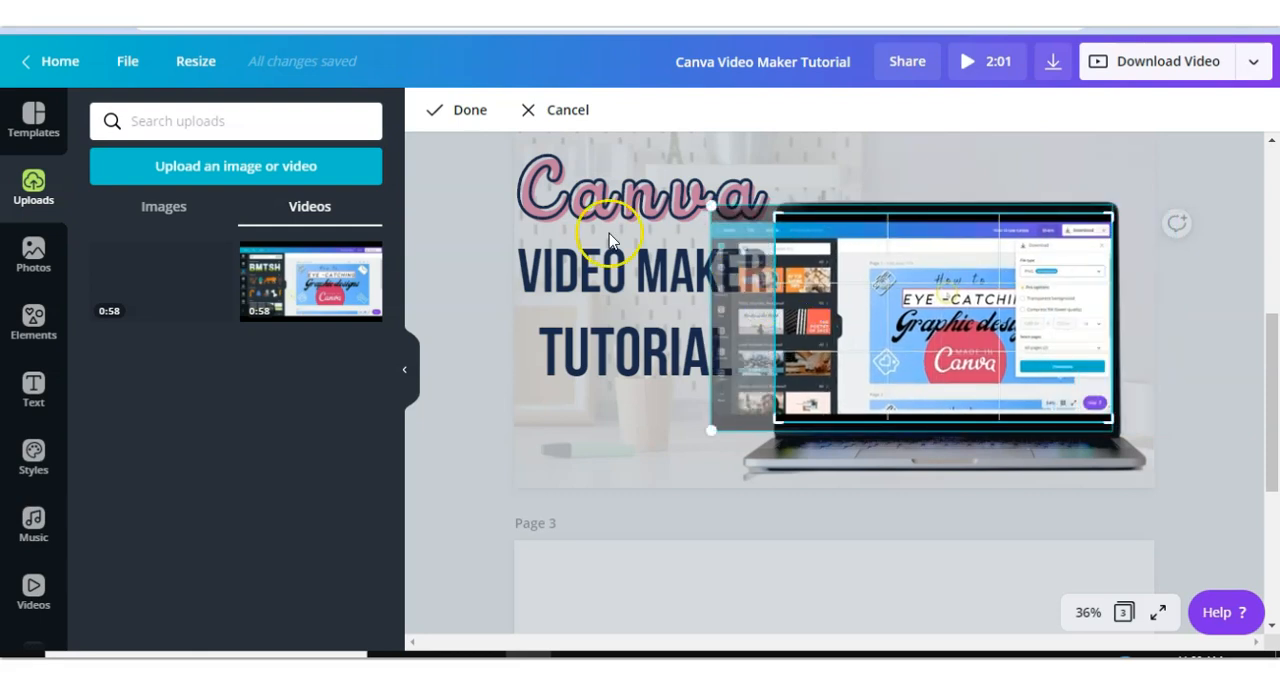
pyautogui.click(462, 112)
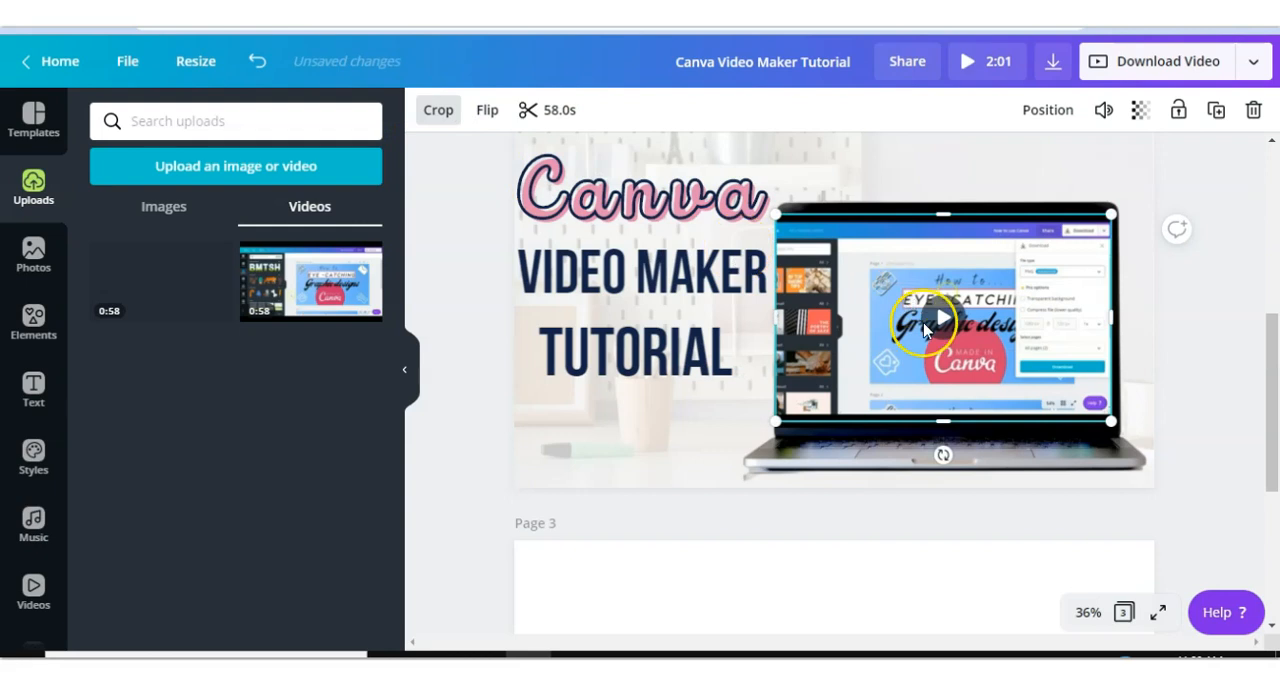
# - Try flipping the video horizontally, then flip it back
pyautogui.click(486, 118)
pyautogui.click(492, 159)
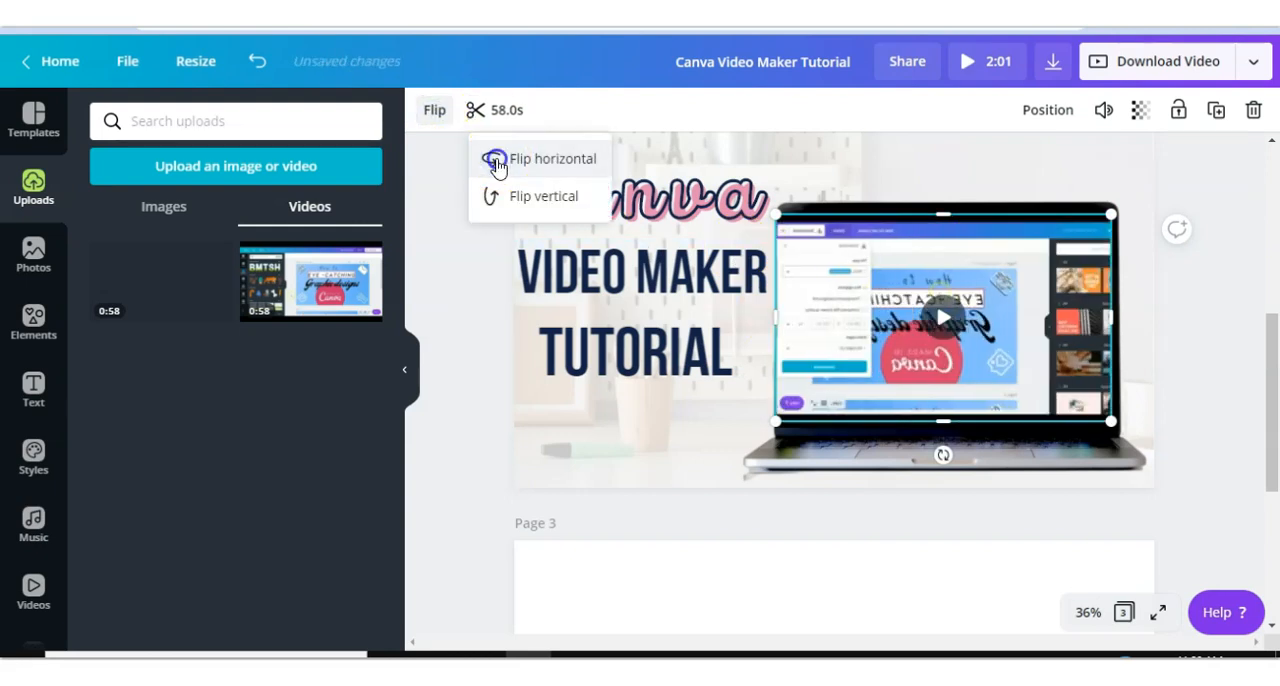
pyautogui.click(495, 162)
# - Trim the start and end of the video to a 37.4s clip
pyautogui.click(550, 113)
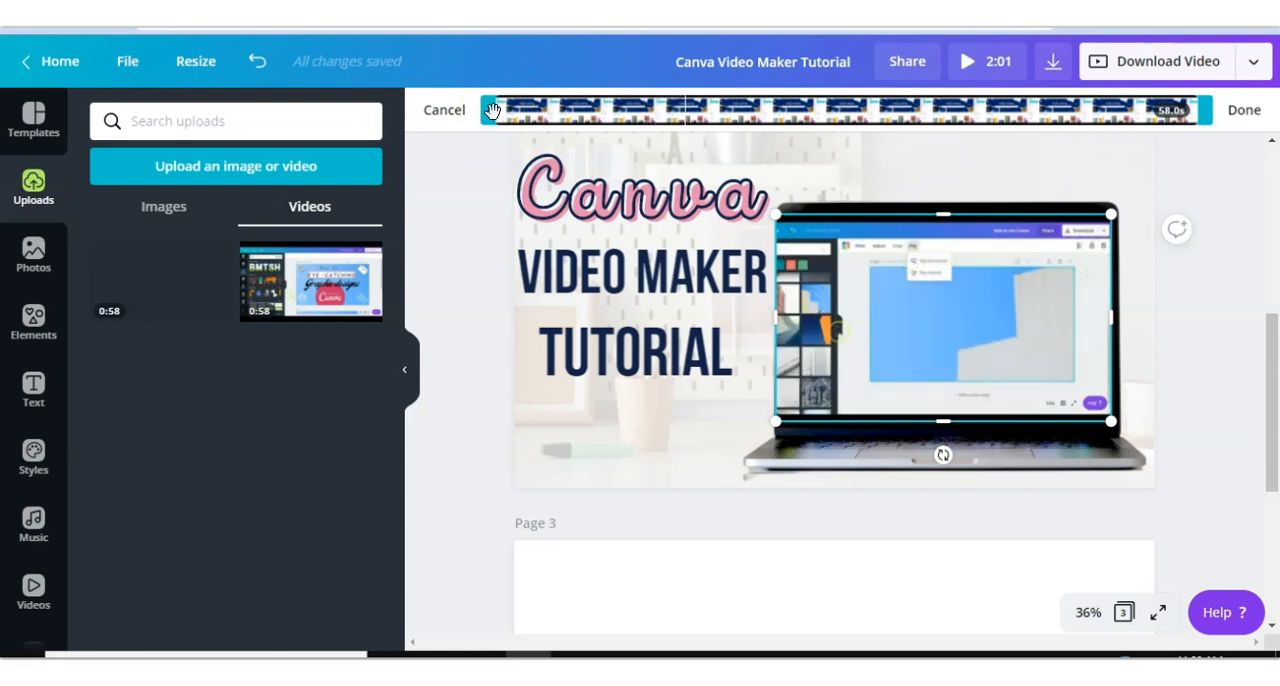
pyautogui.moveTo(489, 115); pyautogui.dragTo(554, 116)
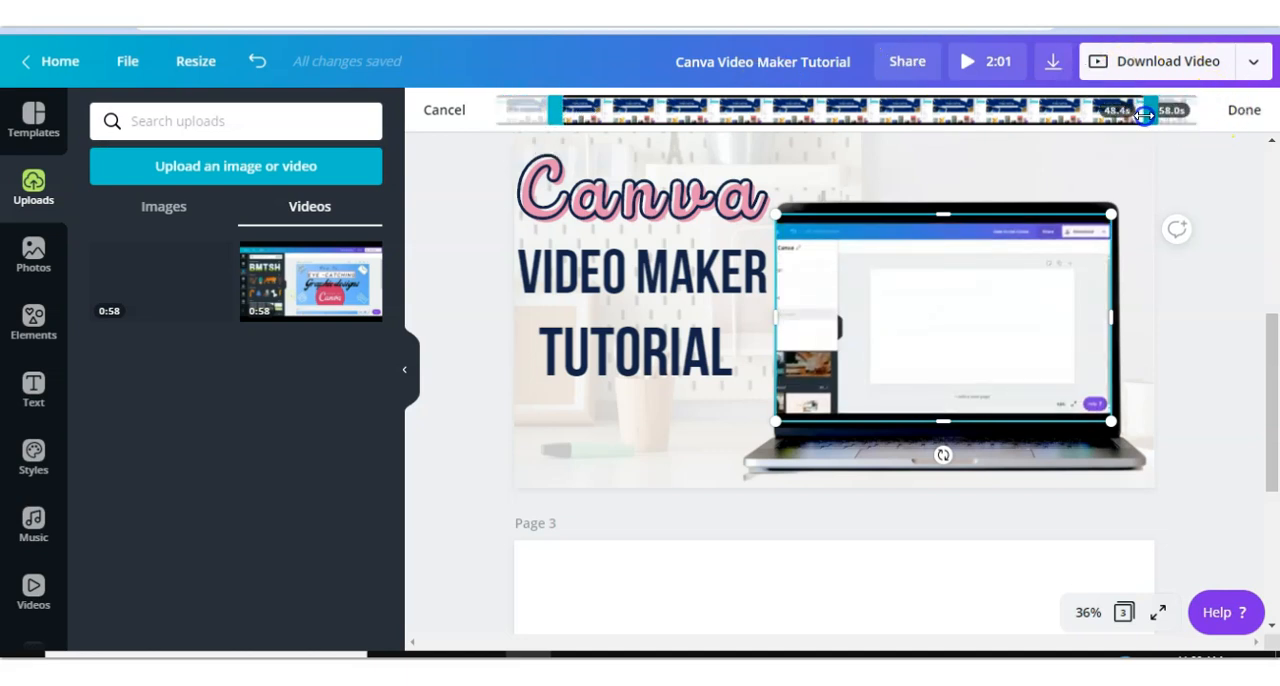
pyautogui.moveTo(1145, 115); pyautogui.dragTo(1143, 116)
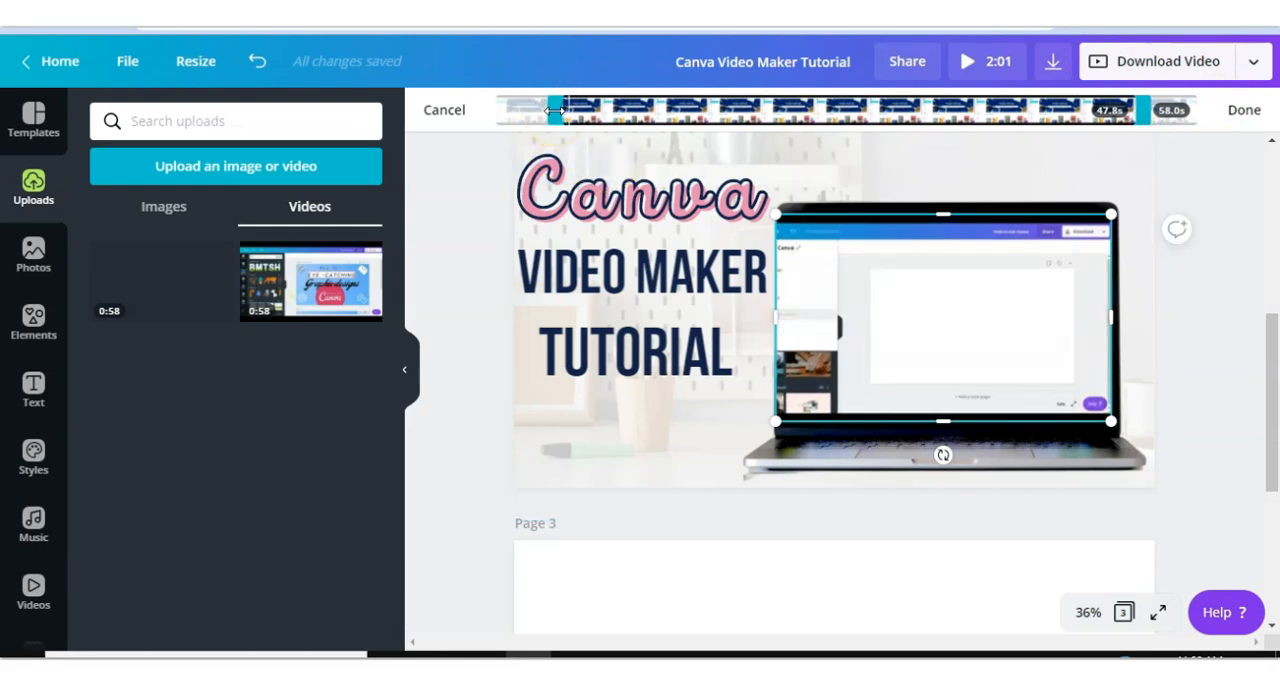
pyautogui.moveTo(568, 110); pyautogui.dragTo(618, 110)
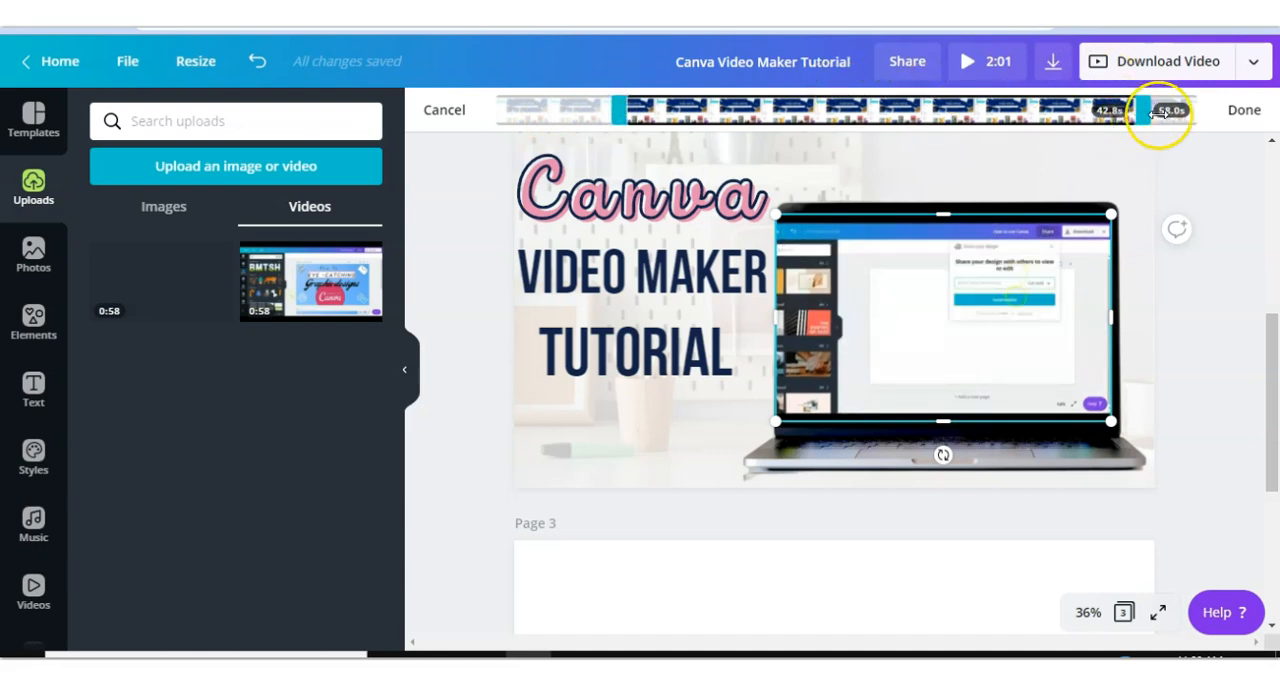
pyautogui.moveTo(1146, 114); pyautogui.dragTo(1093, 114)
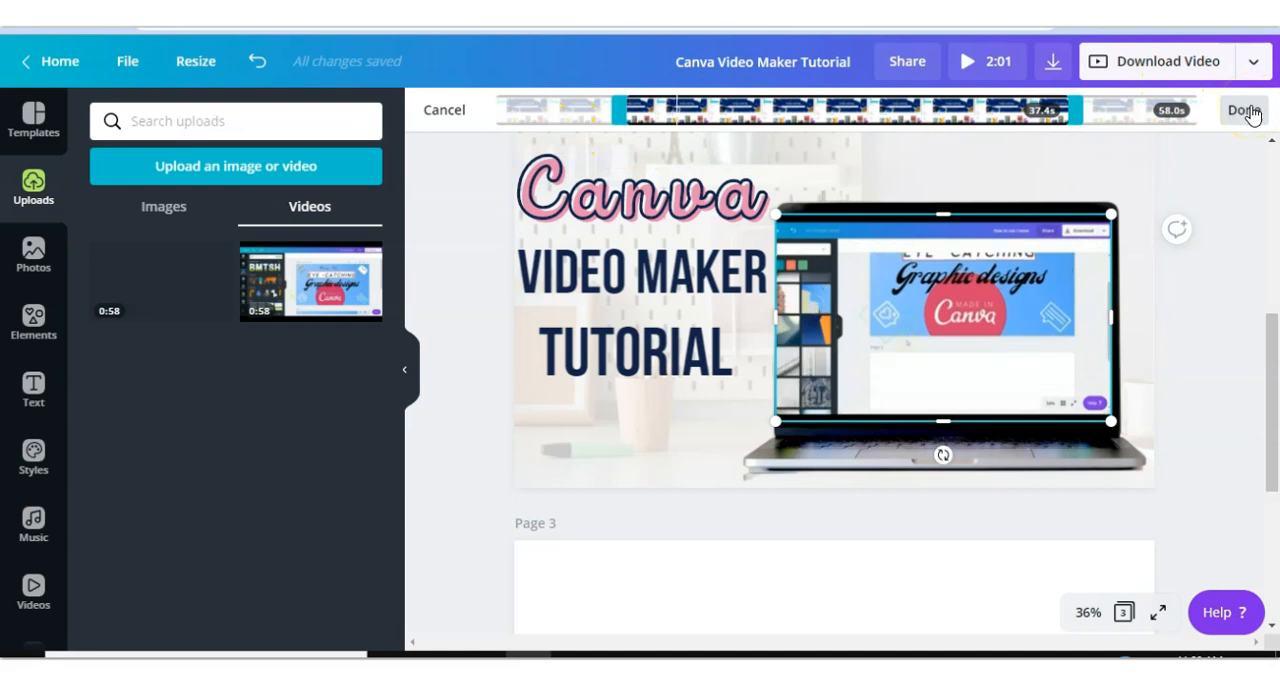
pyautogui.click(1245, 111)
# - Bring the video forward over the TUTORIAL text and move the text back under VIDEO MAKER
pyautogui.click(1056, 117)
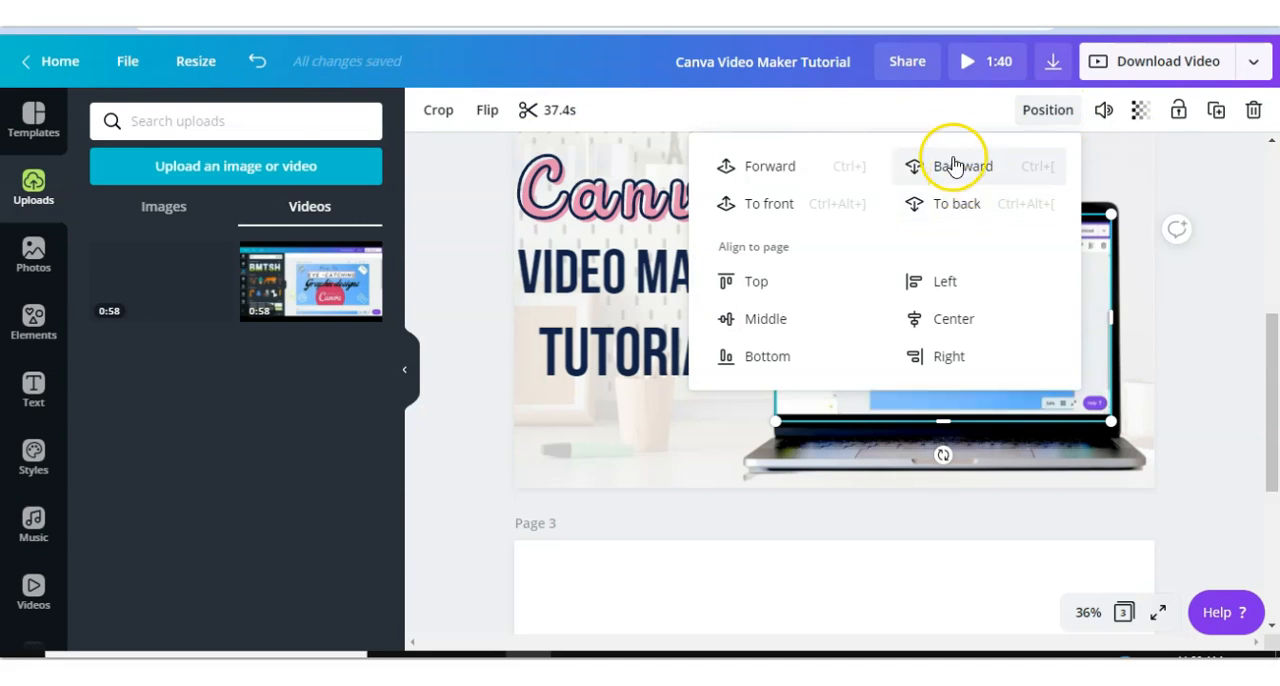
pyautogui.click(1195, 297)
pyautogui.click(695, 350)
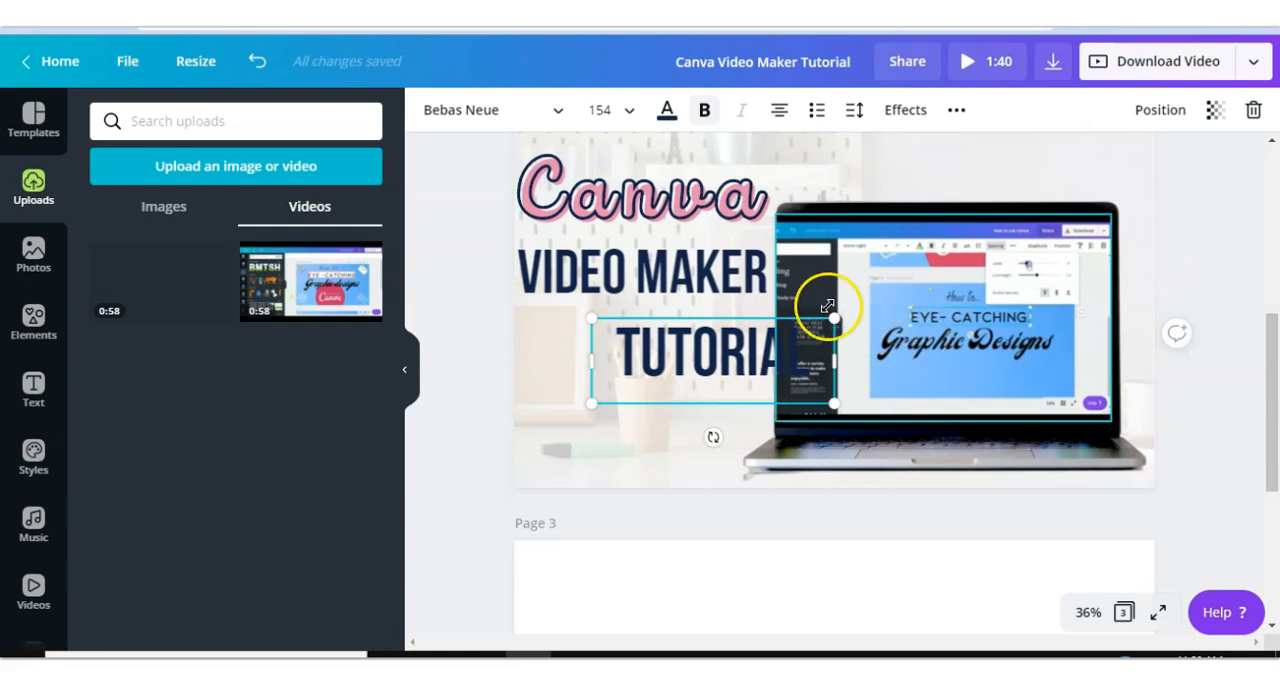
pyautogui.click(1160, 110)
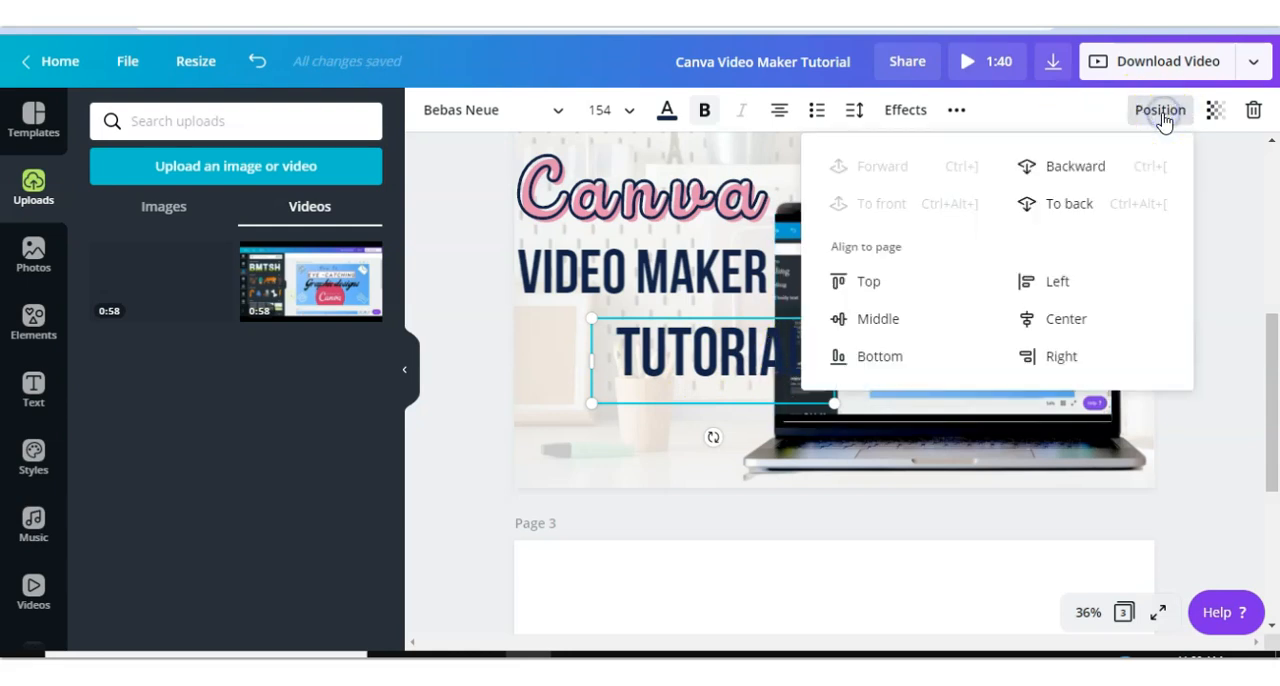
pyautogui.click(1034, 354)
pyautogui.click(1034, 354)
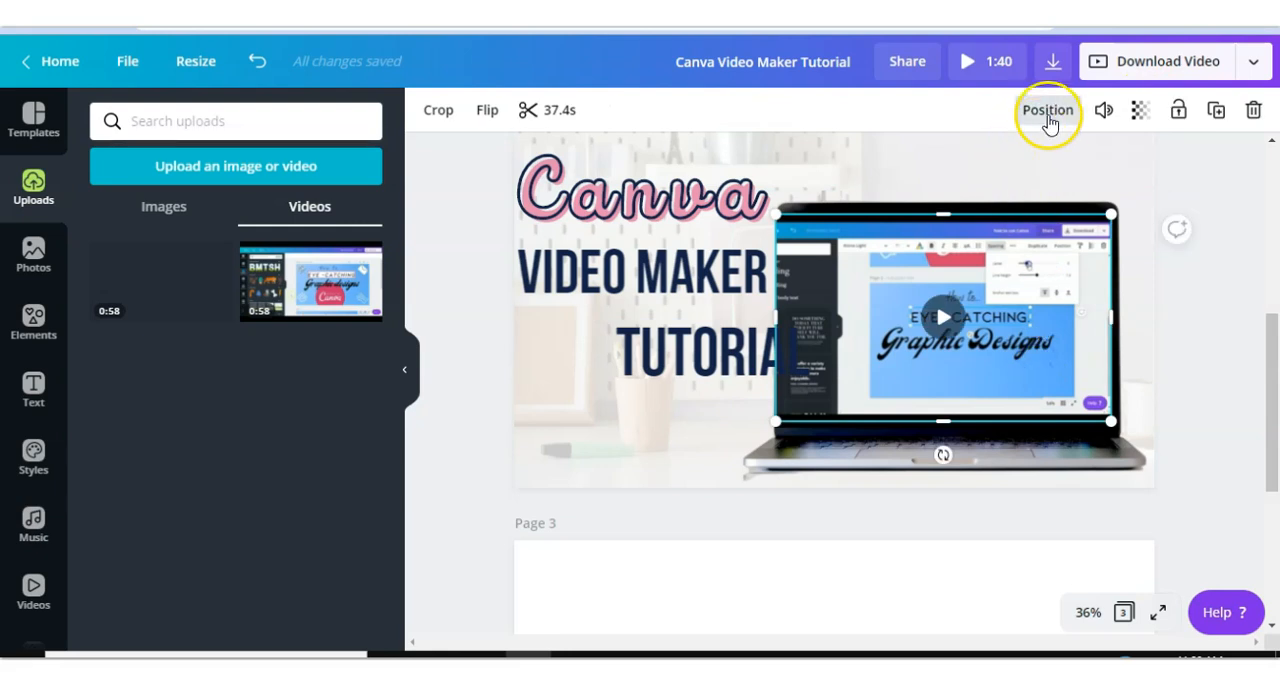
pyautogui.click(1046, 115)
pyautogui.click(779, 172)
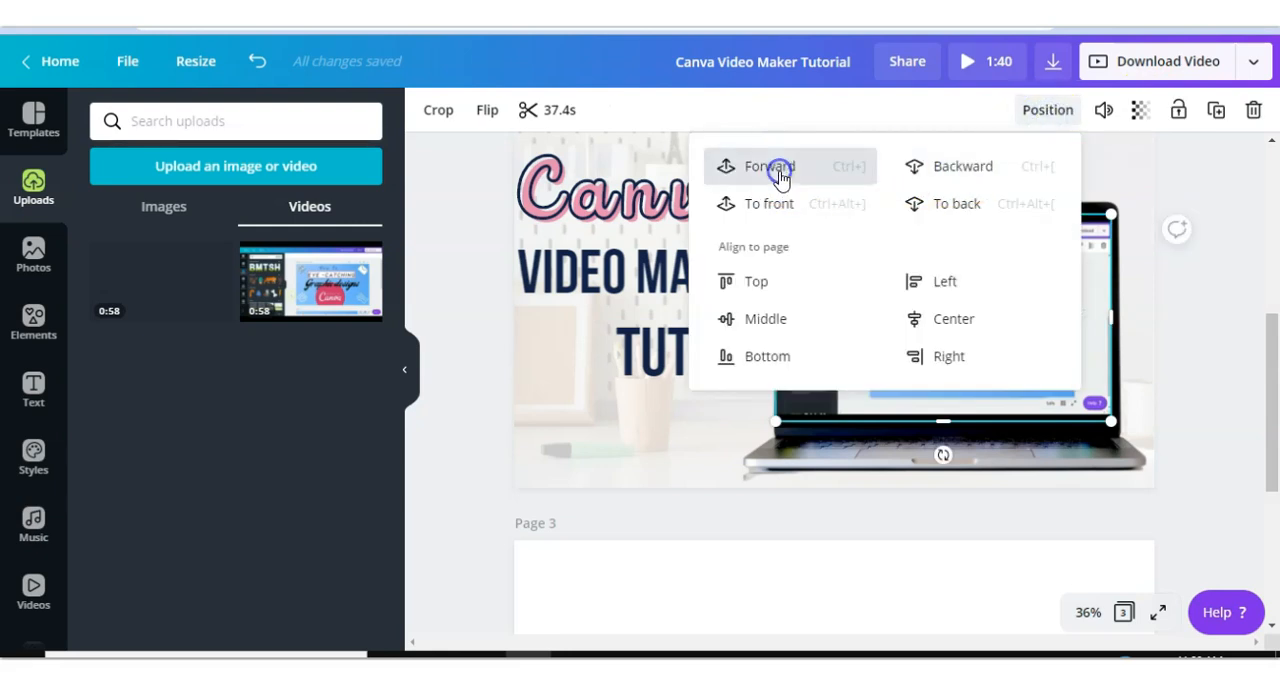
pyautogui.click(1176, 288)
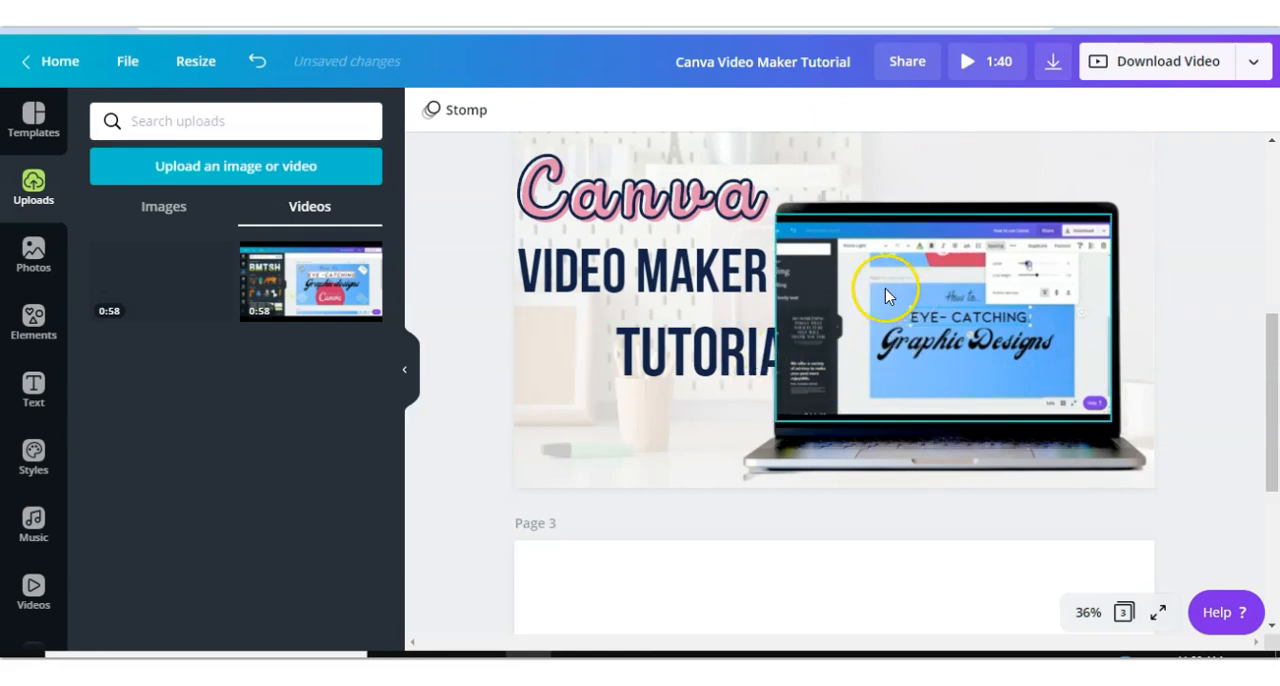
pyautogui.moveTo(618, 339)
pyautogui.mouseDown()
pyautogui.moveTo(606, 333)
pyautogui.moveTo(615, 344)
pyautogui.mouseUp()
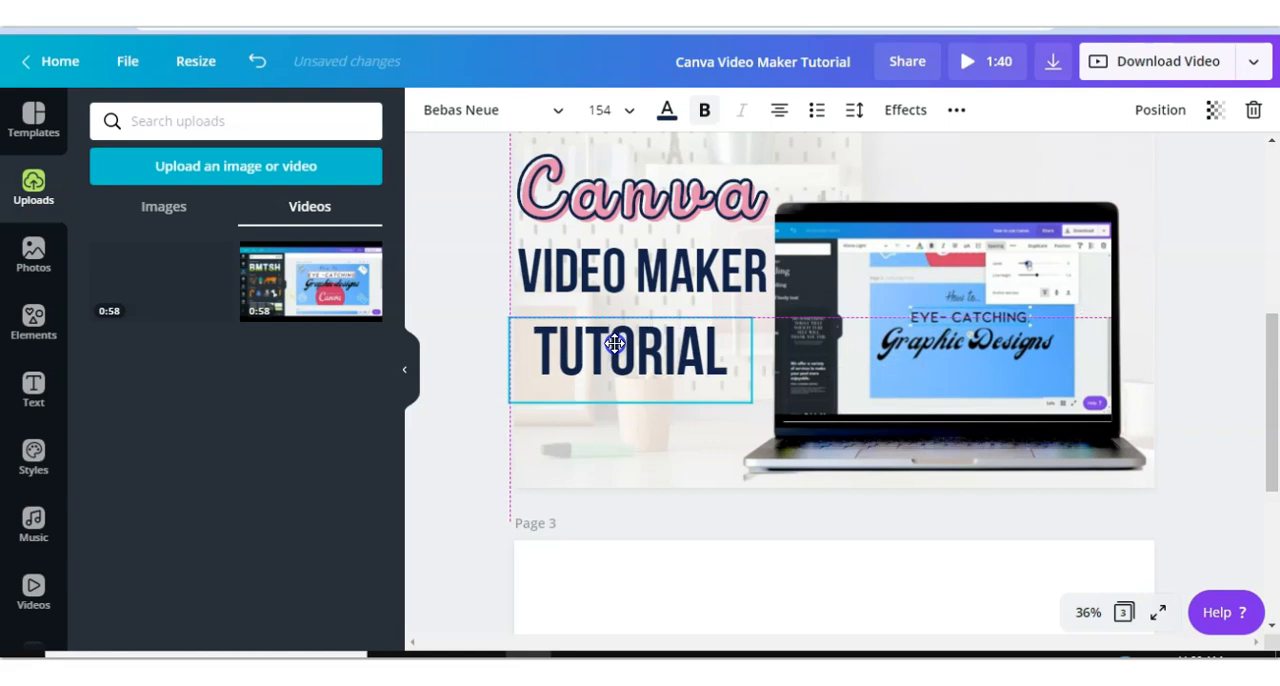
# - Inspect the video's volume and transparency settings
pyautogui.click(1057, 260)
pyautogui.click(1103, 112)
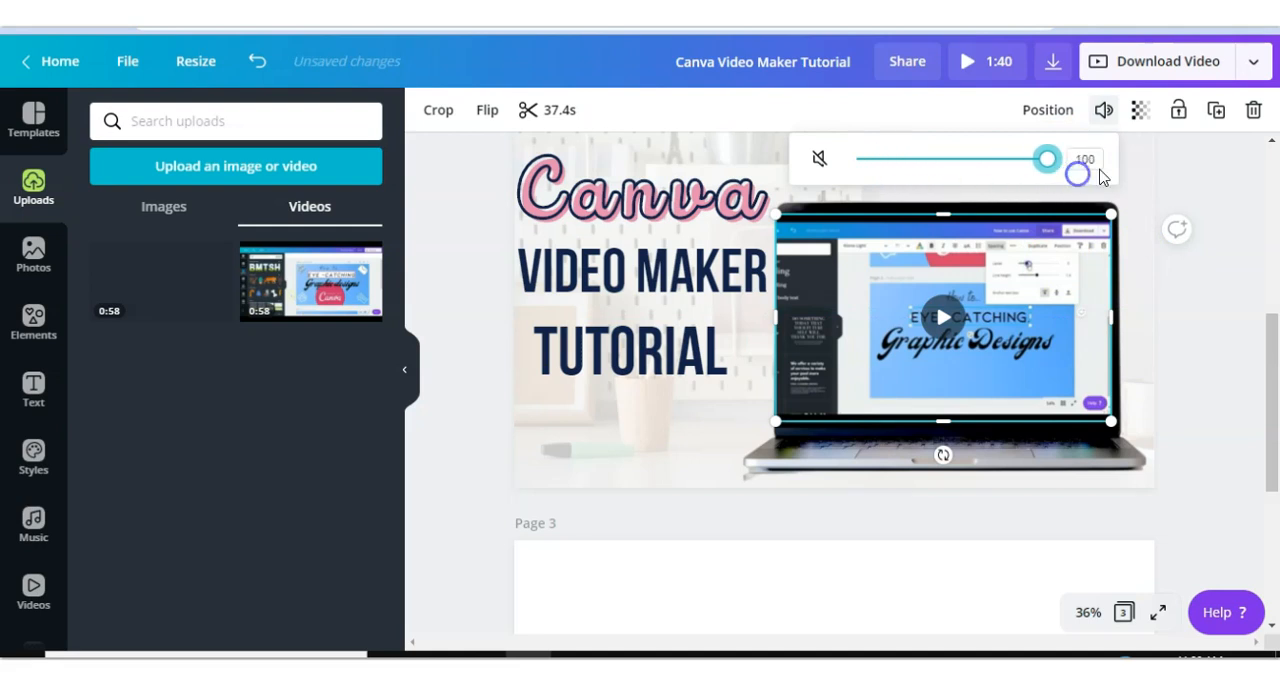
pyautogui.click(1141, 113)
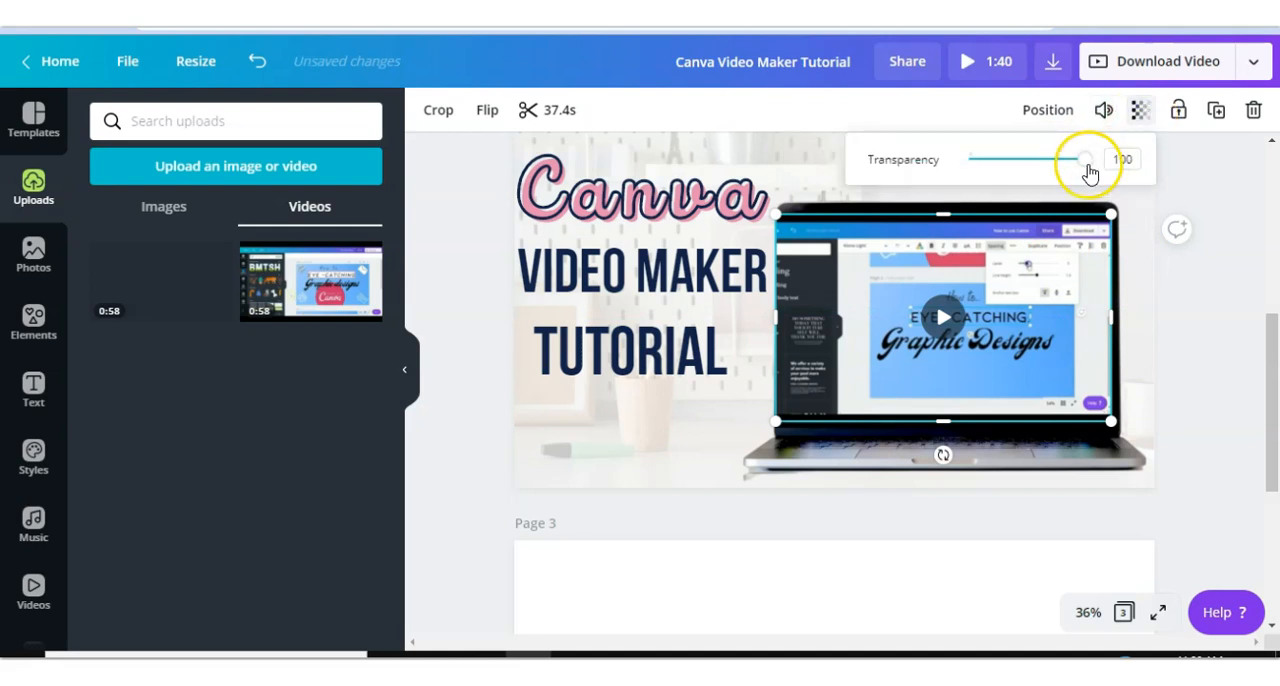
pyautogui.moveTo(1086, 172)
pyautogui.mouseDown()
pyautogui.moveTo(980, 168)
pyautogui.moveTo(1111, 174)
pyautogui.mouseUp()
pyautogui.click(1218, 182)
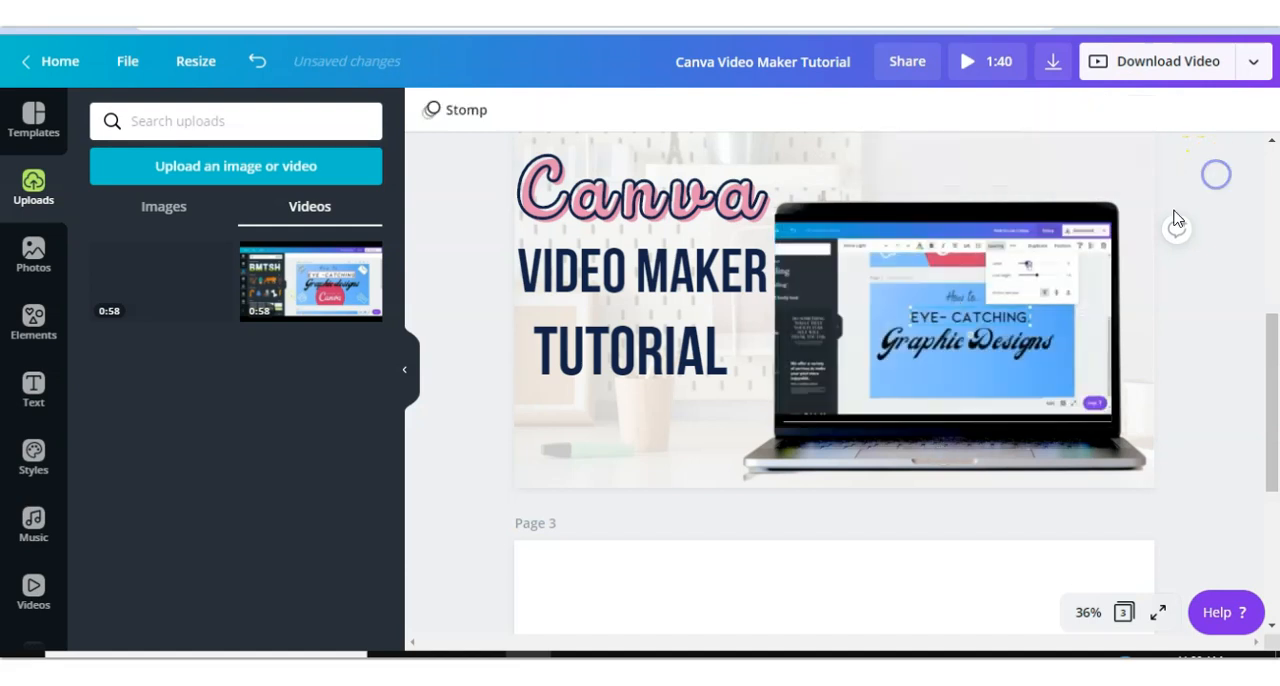
# - Lock the video in place, then unlock it again
pyautogui.click(1051, 314)
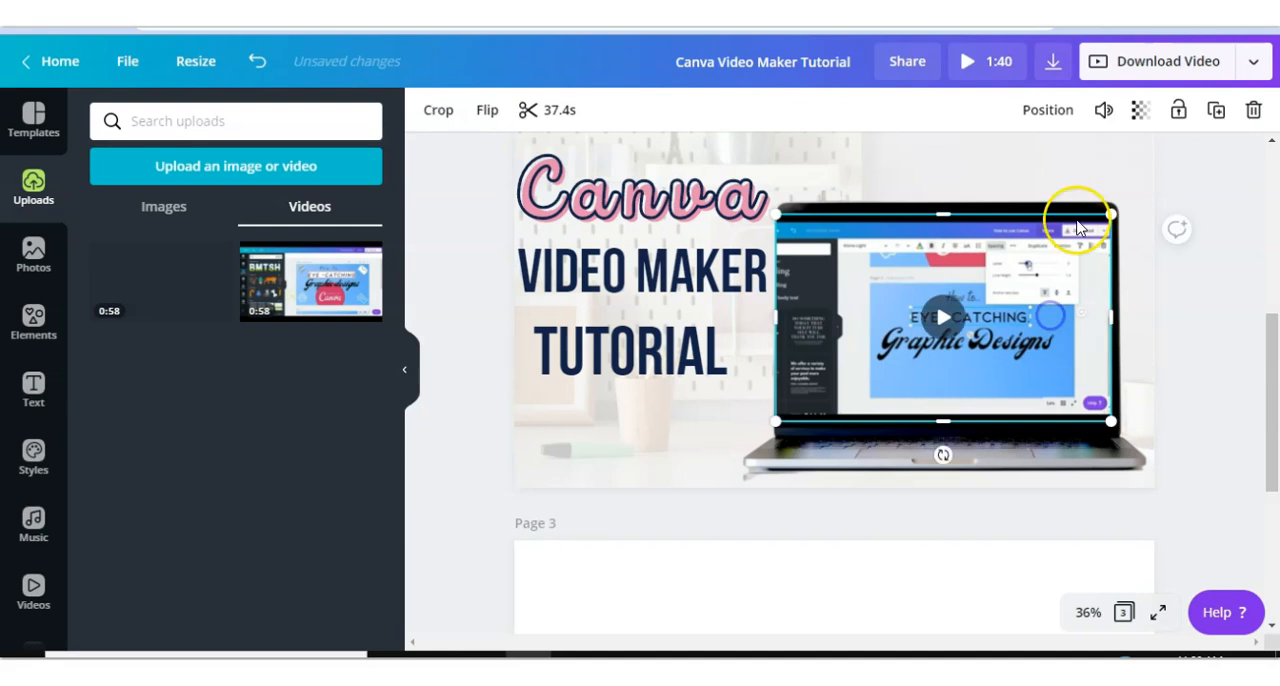
pyautogui.click(1177, 112)
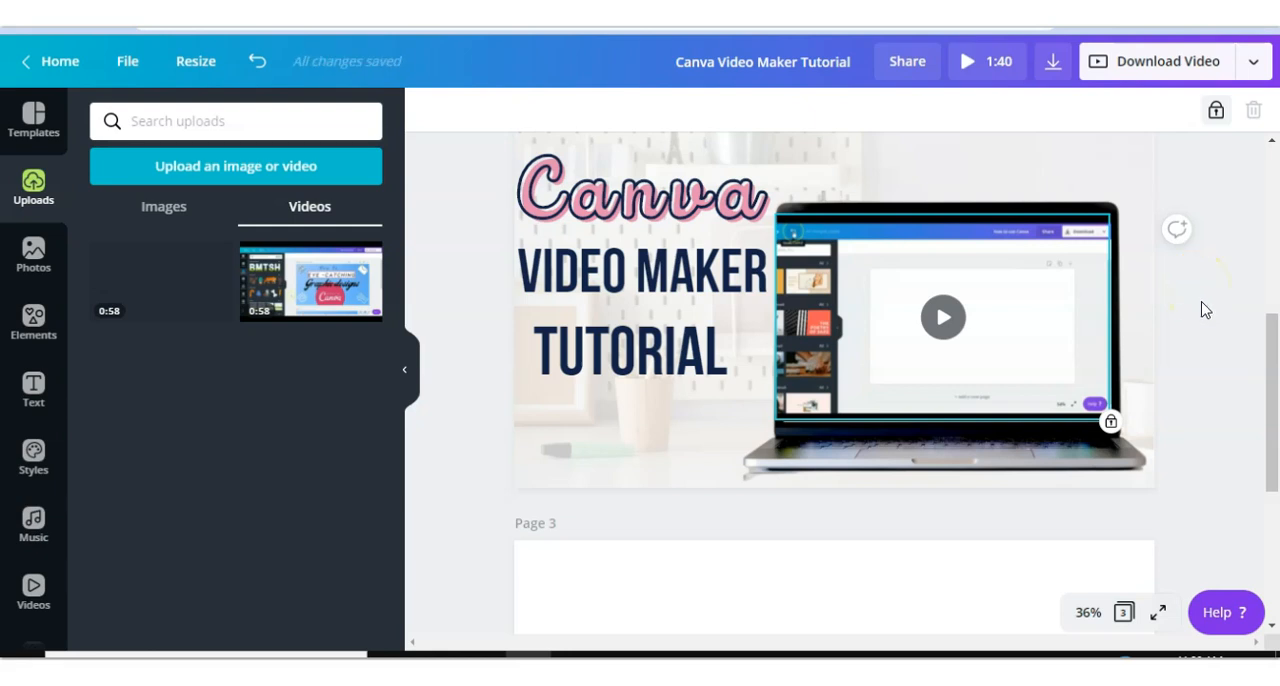
pyautogui.click(1203, 307)
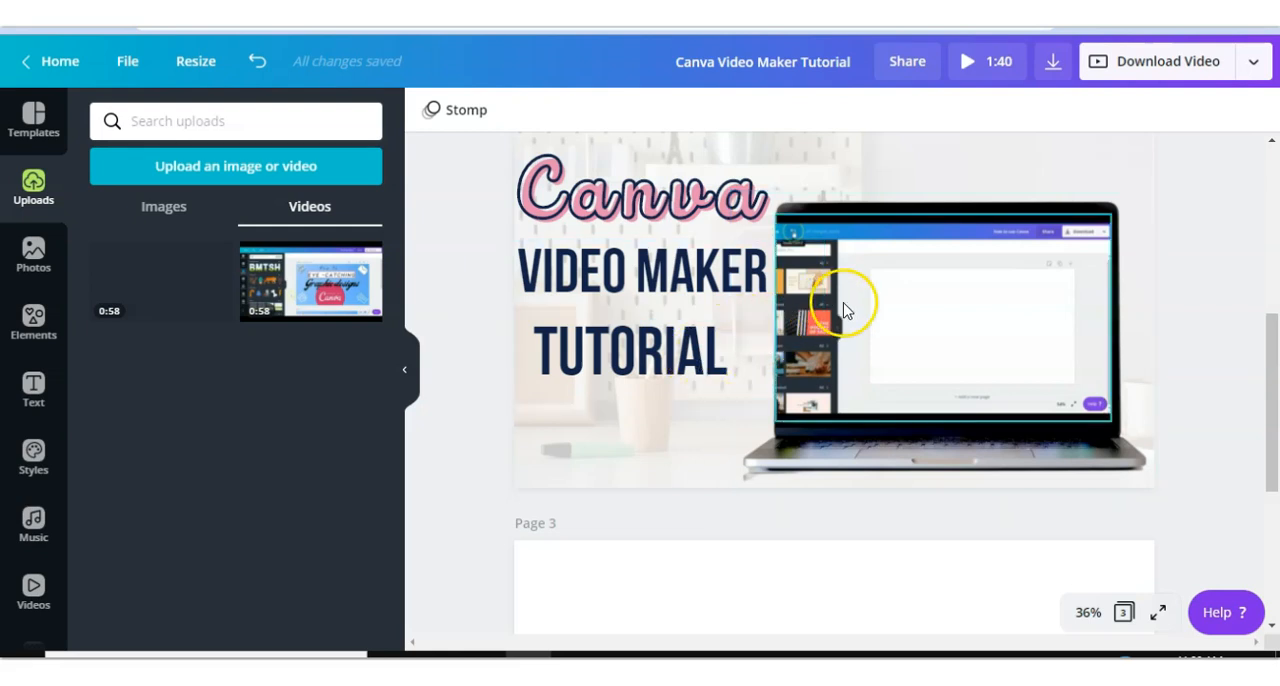
pyautogui.click(1022, 312)
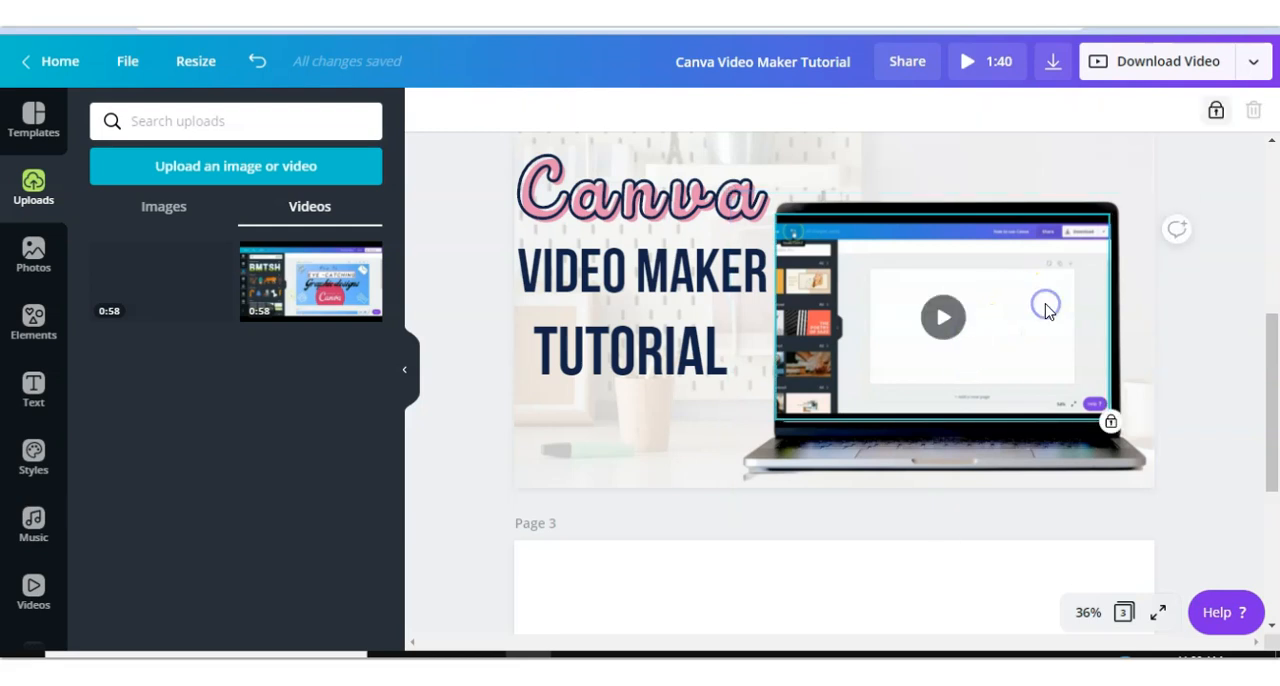
pyautogui.click(1216, 114)
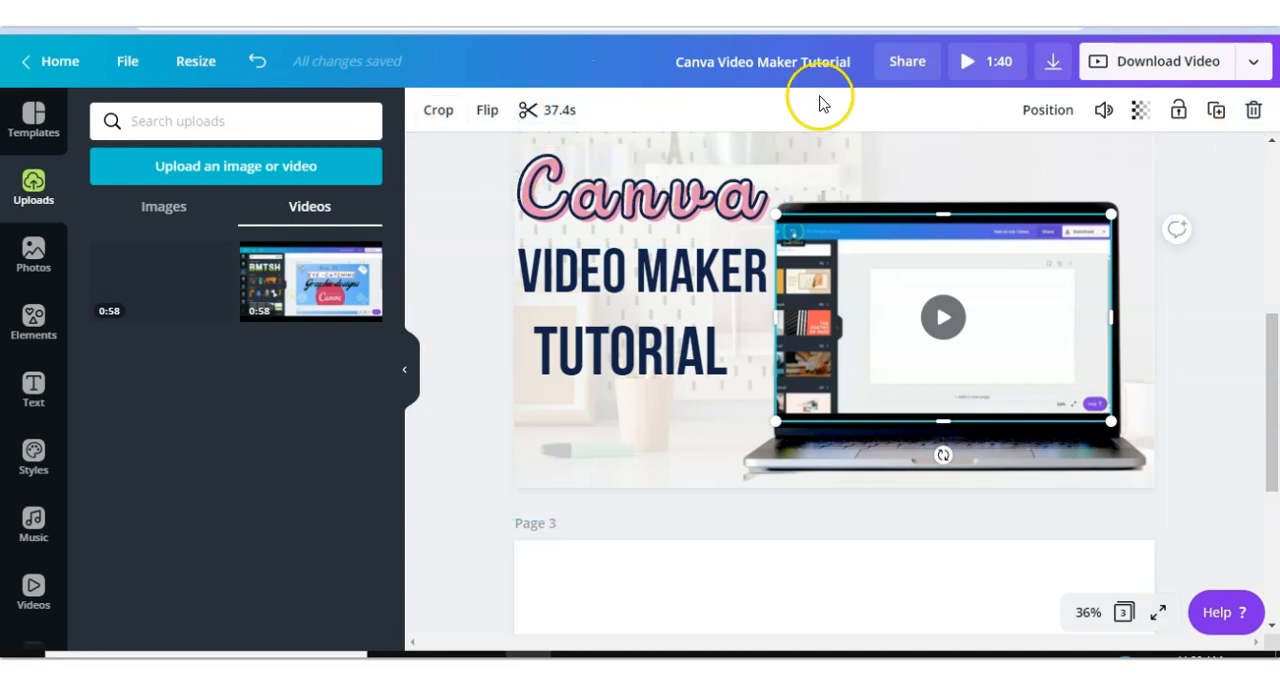
# - Search elements for animated arrows, add the pixel cursor arrow to page 2 and rotate it
pyautogui.scroll(5, 1191, 271)
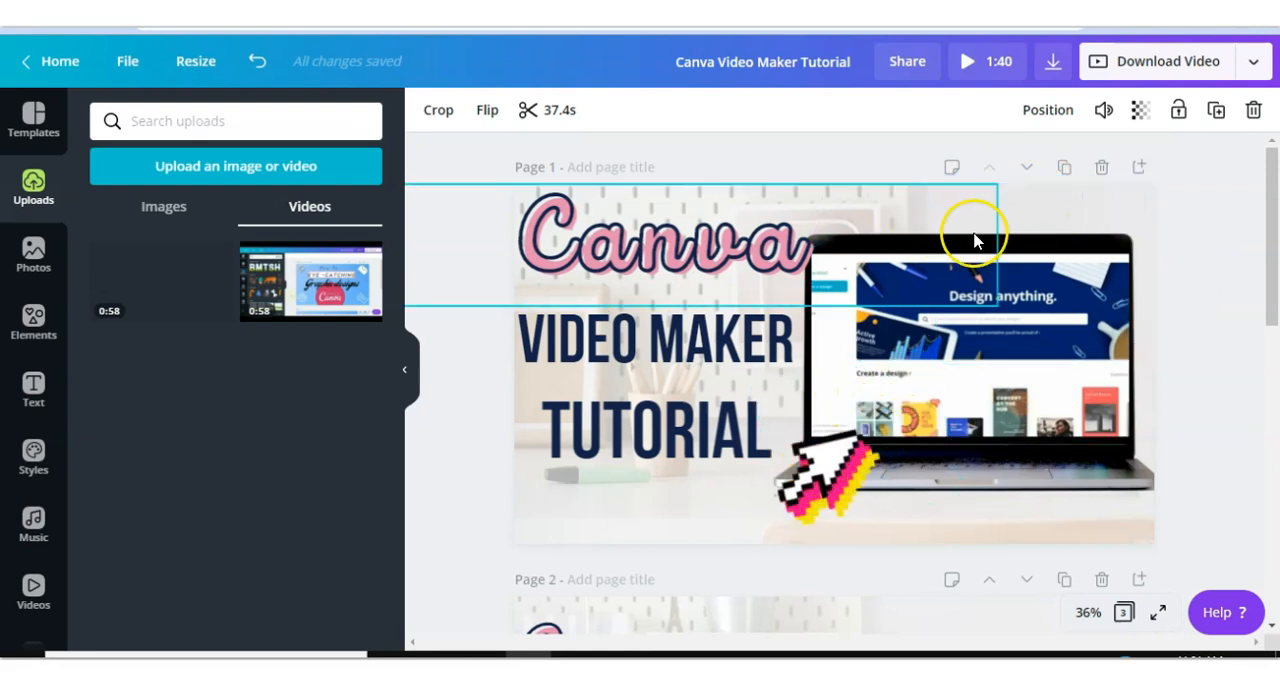
pyautogui.scroll(-4, 1189, 331)
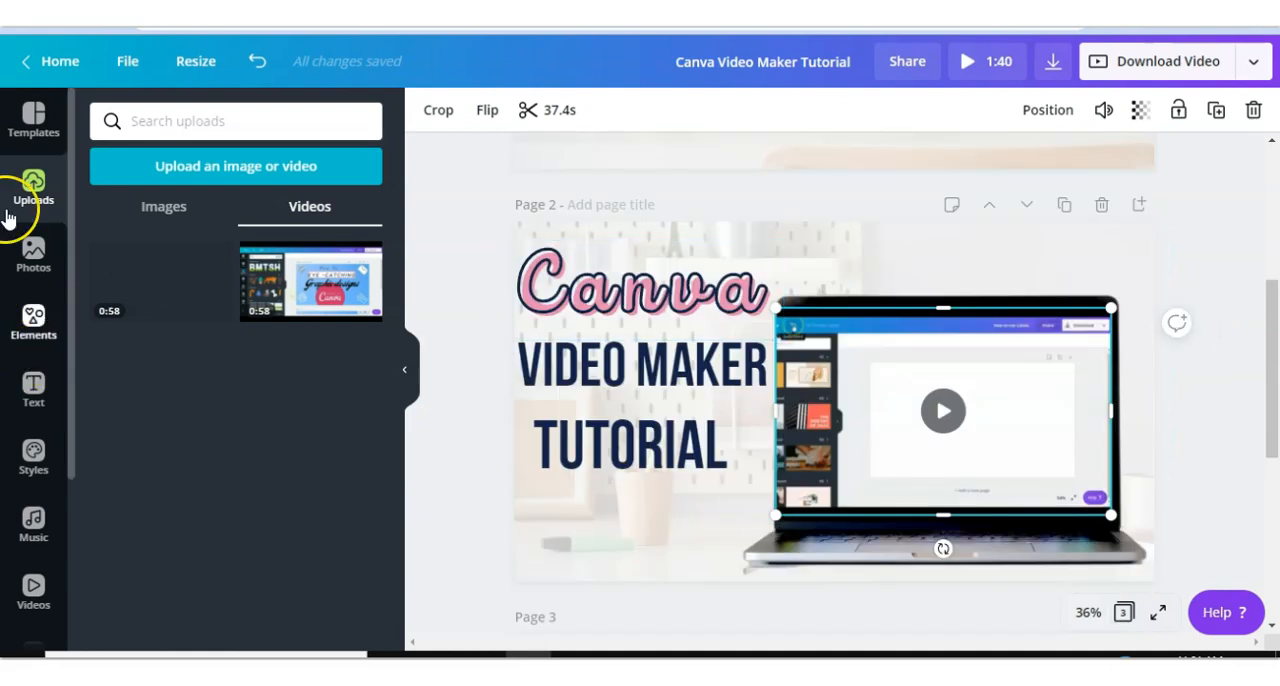
pyautogui.click(31, 318)
pyautogui.click(174, 115)
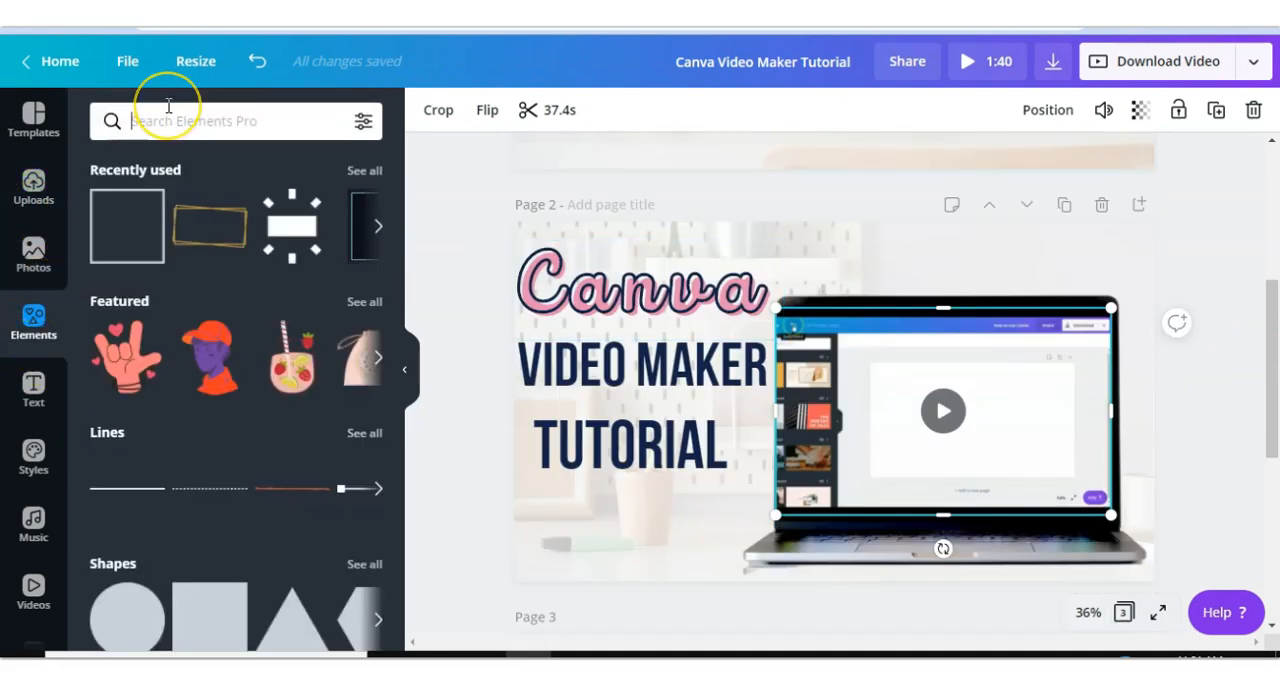
pyautogui.write('arrow')
pyautogui.press('Return')
pyautogui.click(363, 122)
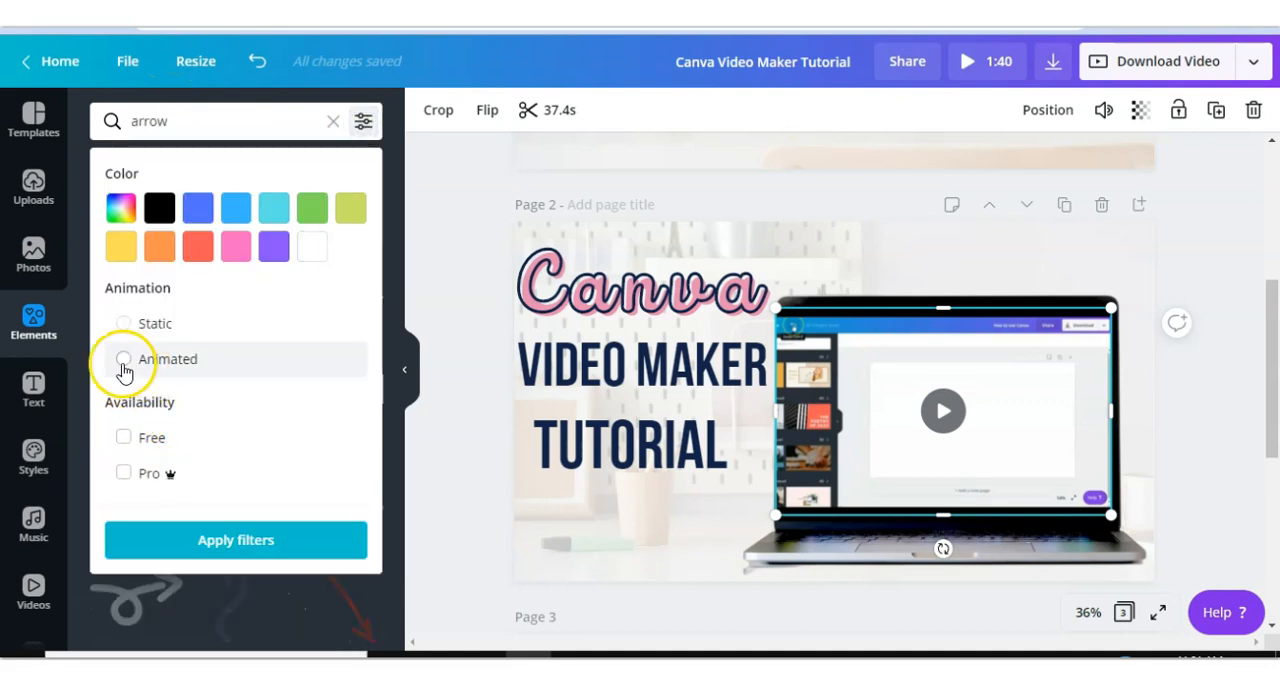
pyautogui.click(200, 548)
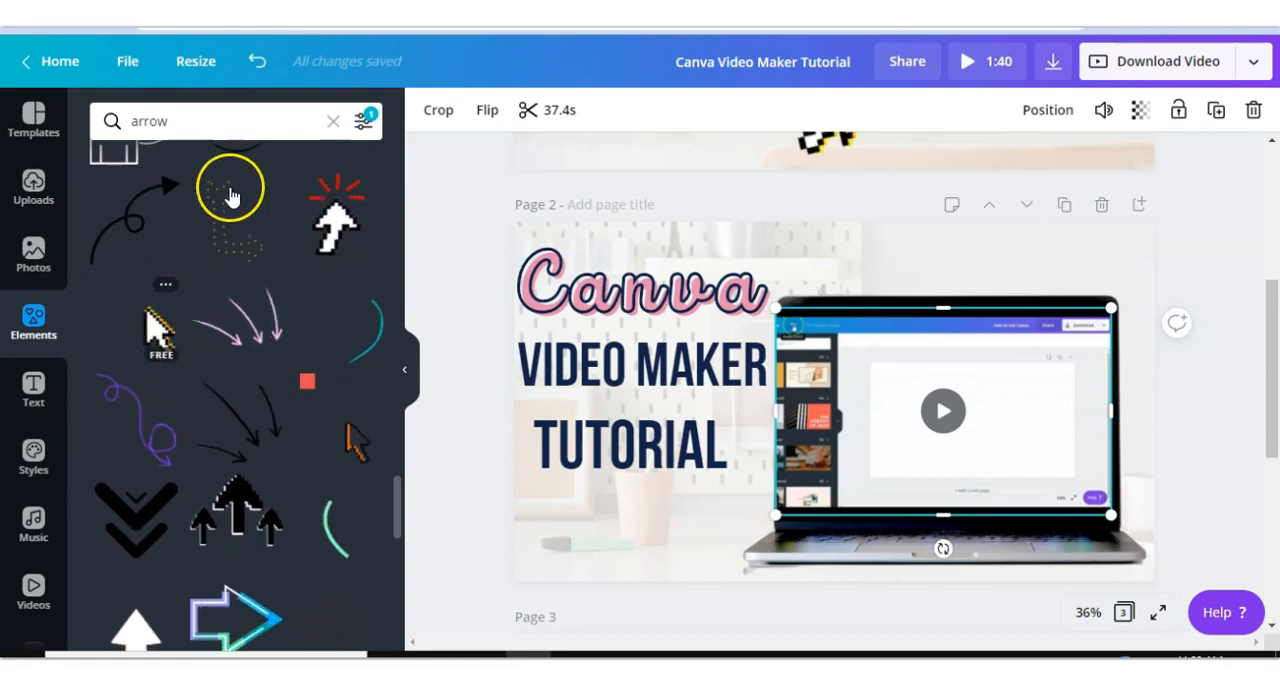
pyautogui.click(140, 325)
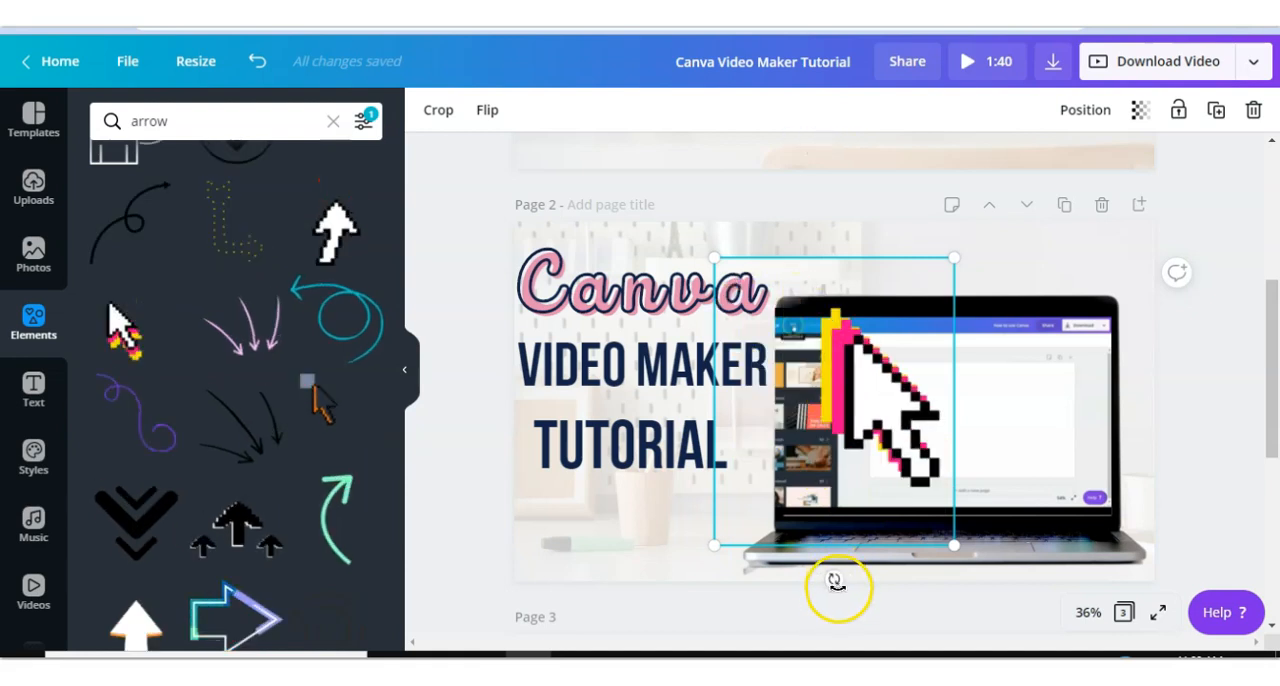
pyautogui.moveTo(817, 588); pyautogui.dragTo(650, 441)
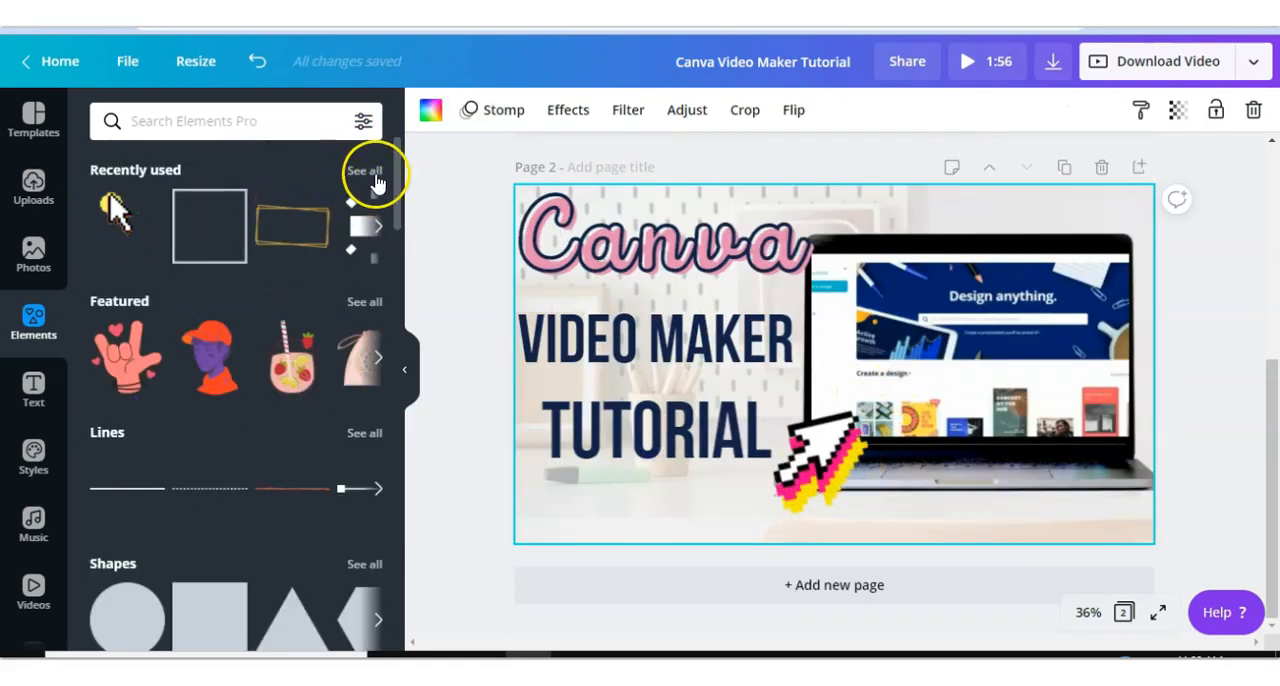
pyautogui.scroll(5, 671, 300)
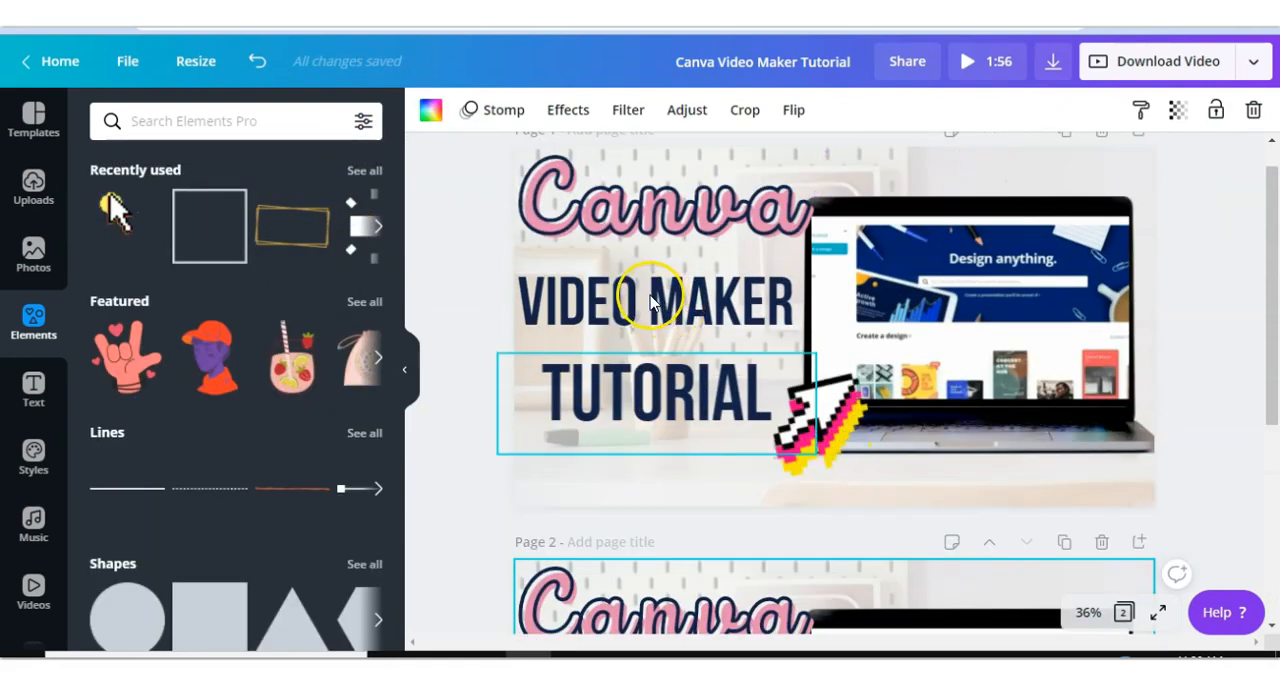
pyautogui.scroll(-5, 650, 303)
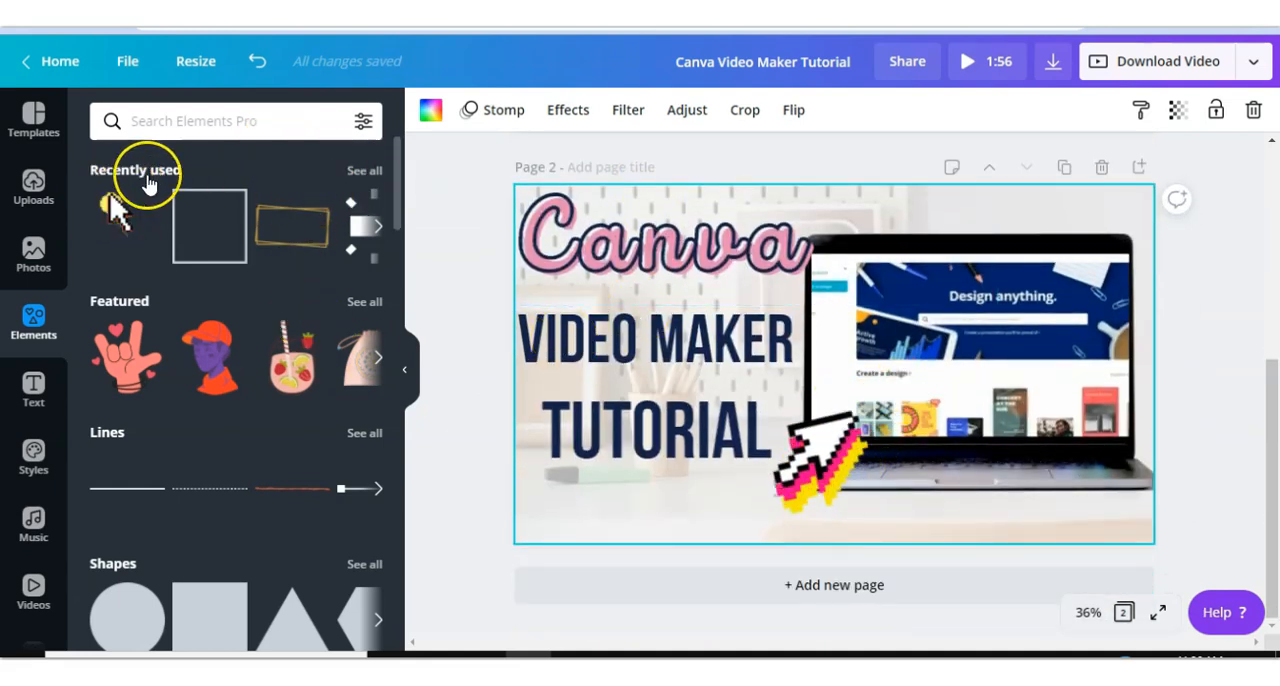
# - Add the purple squiggle line element from recently used elements to page 2 and position it near the laptop
pyautogui.click(370, 174)
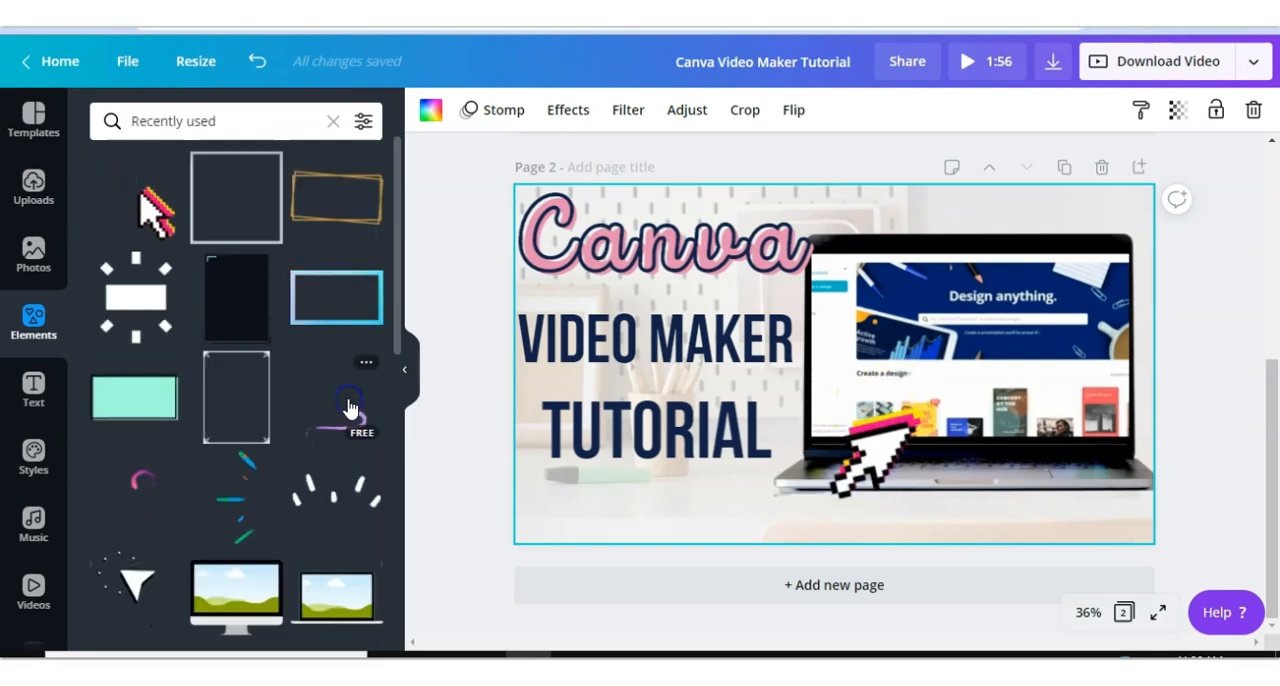
pyautogui.click(349, 408)
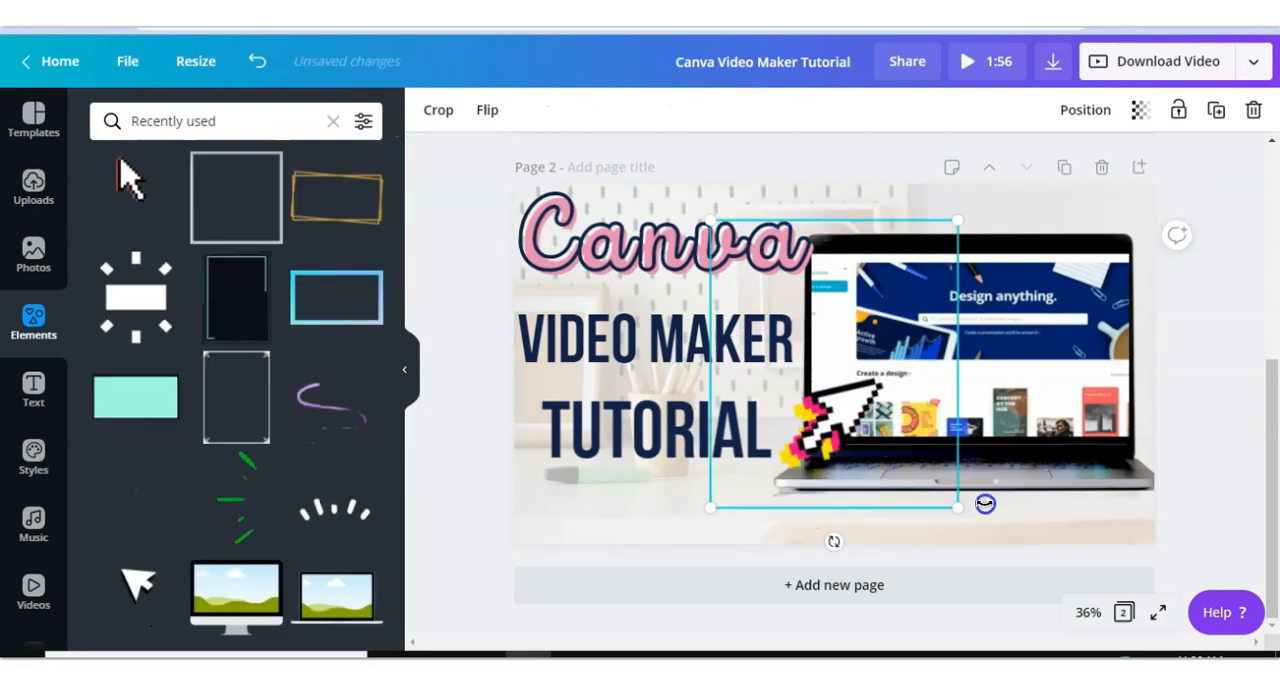
pyautogui.moveTo(833, 541)
pyautogui.mouseDown()
pyautogui.moveTo(886, 582)
pyautogui.moveTo(1099, 451)
pyautogui.mouseUp()
pyautogui.moveTo(1101, 250); pyautogui.dragTo(1103, 229)
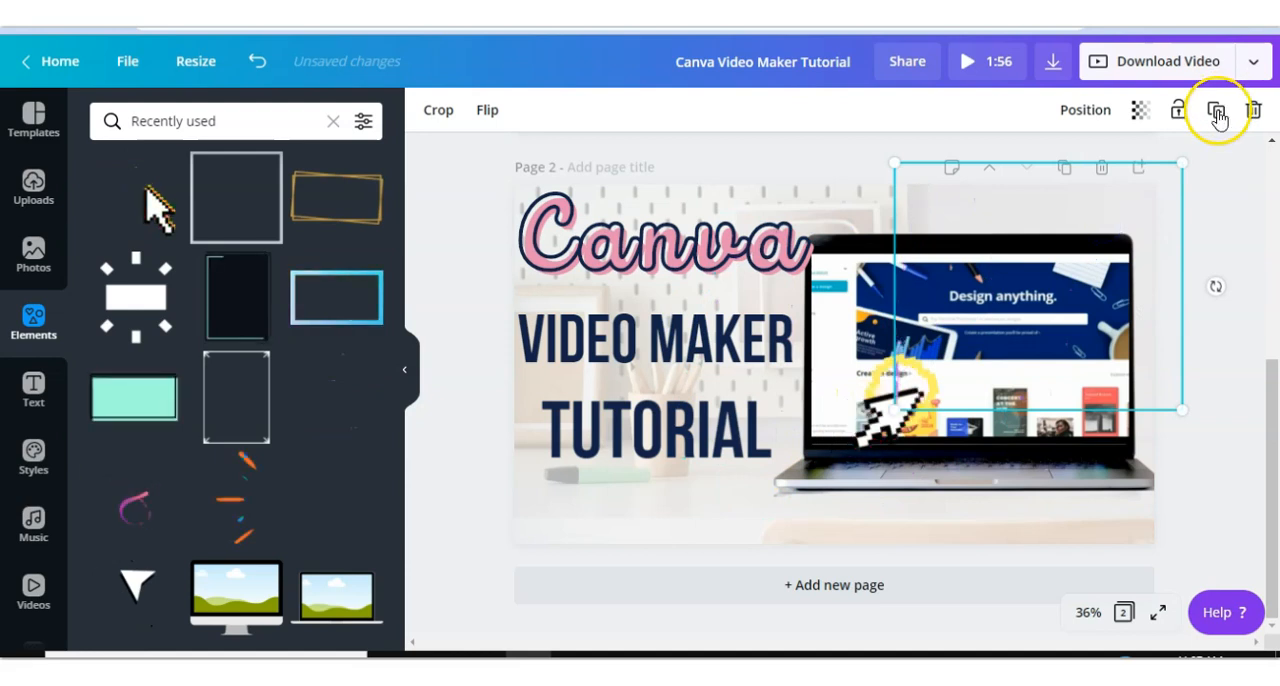
# - Duplicate the squiggle line, move the copy to the laptop's upper right and send it two layers backward
pyautogui.click(1216, 112)
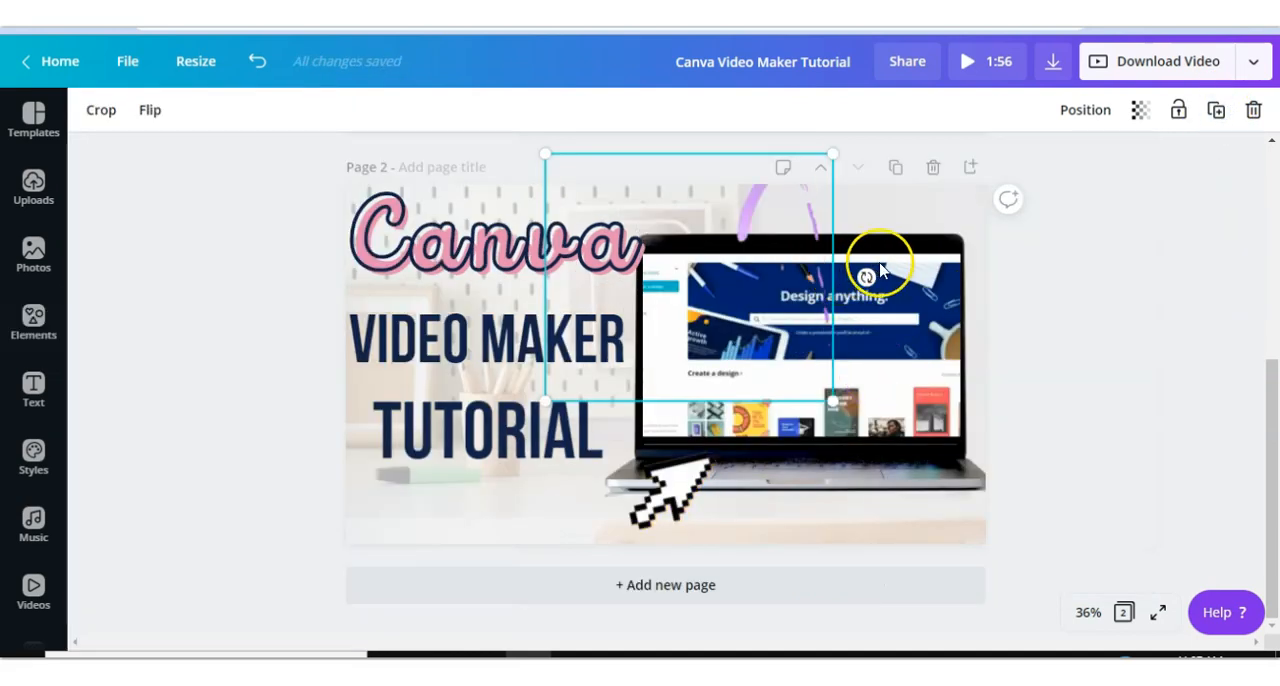
pyautogui.click(914, 281)
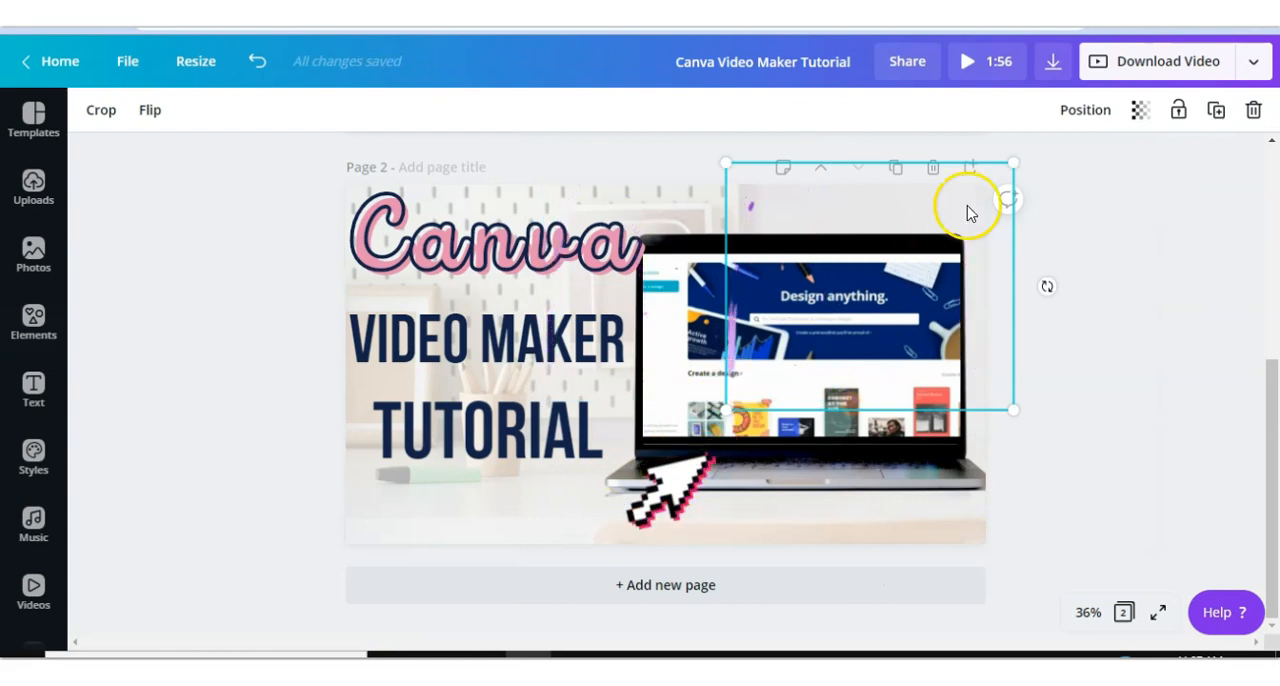
pyautogui.click(1086, 111)
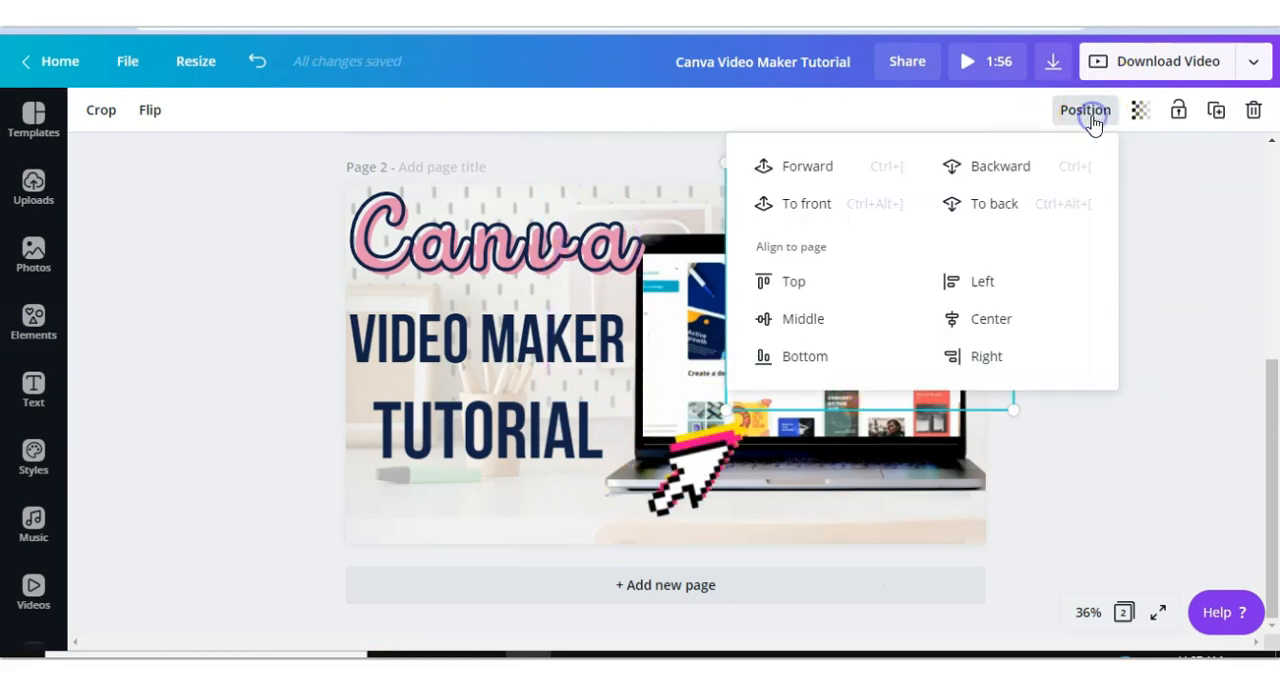
pyautogui.click(974, 168)
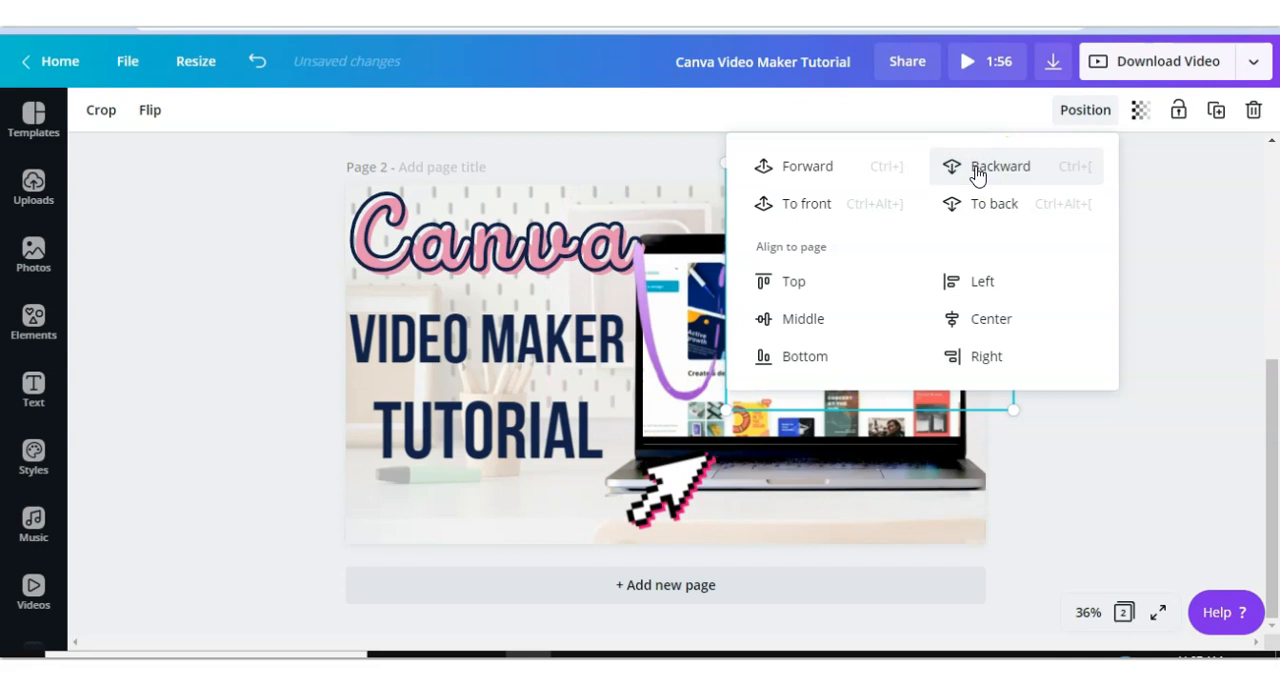
pyautogui.click(976, 168)
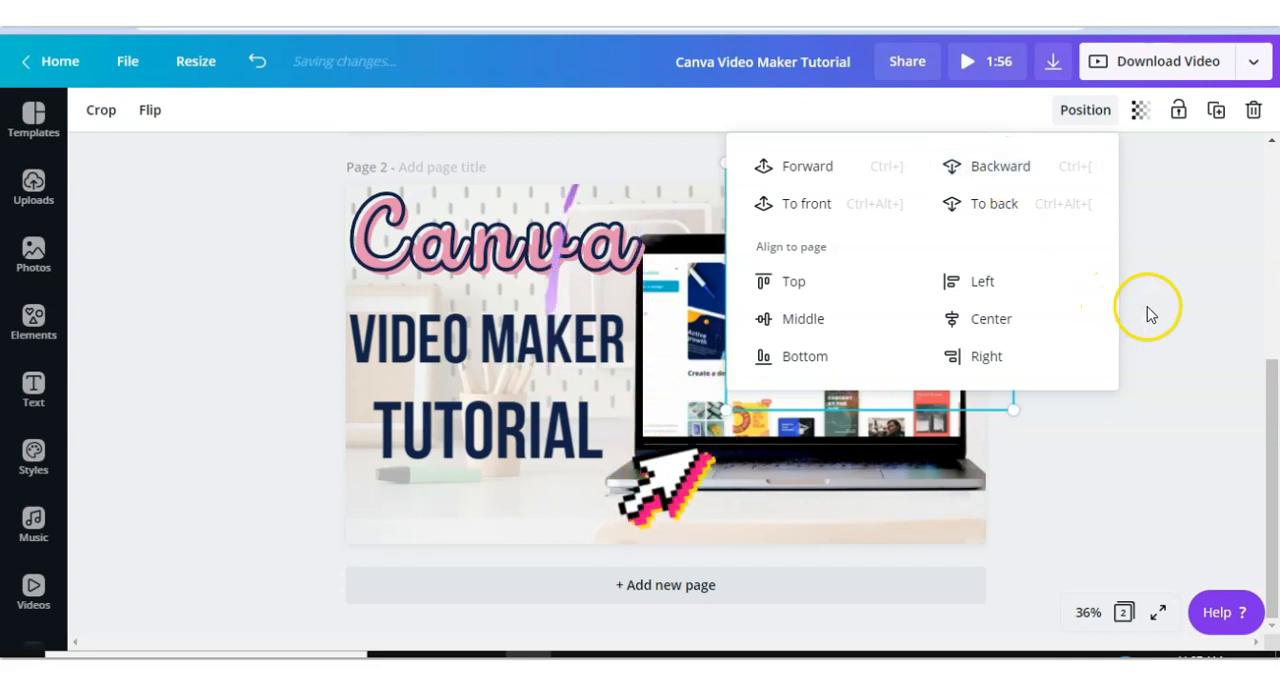
pyautogui.click(1148, 311)
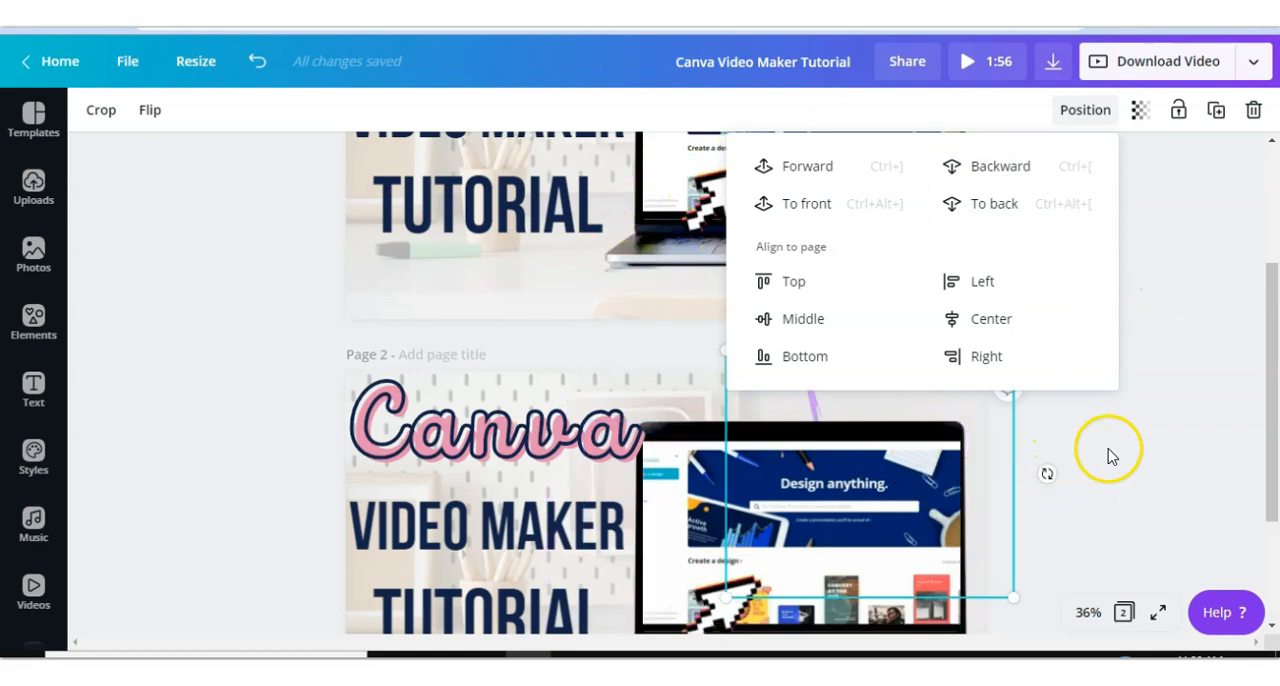
pyautogui.scroll(-2, 1108, 456)
pyautogui.scroll(3, 1108, 457)
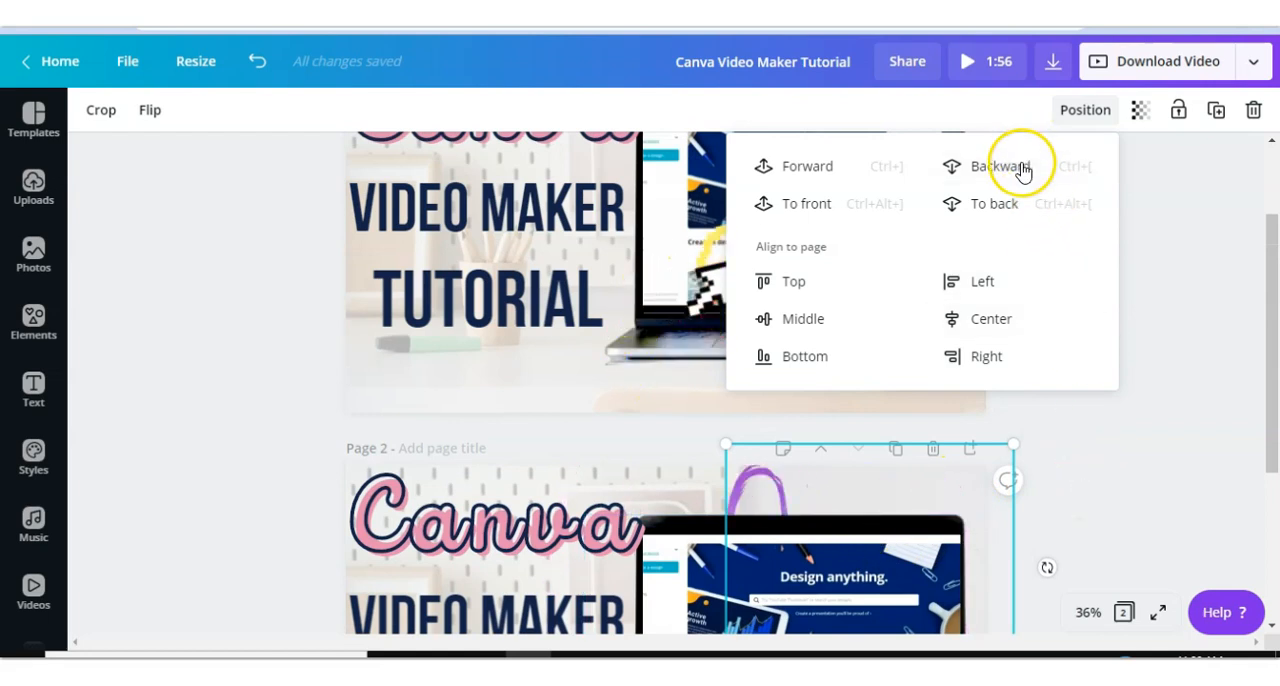
pyautogui.click(1120, 488)
pyautogui.scroll(-3, 1120, 491)
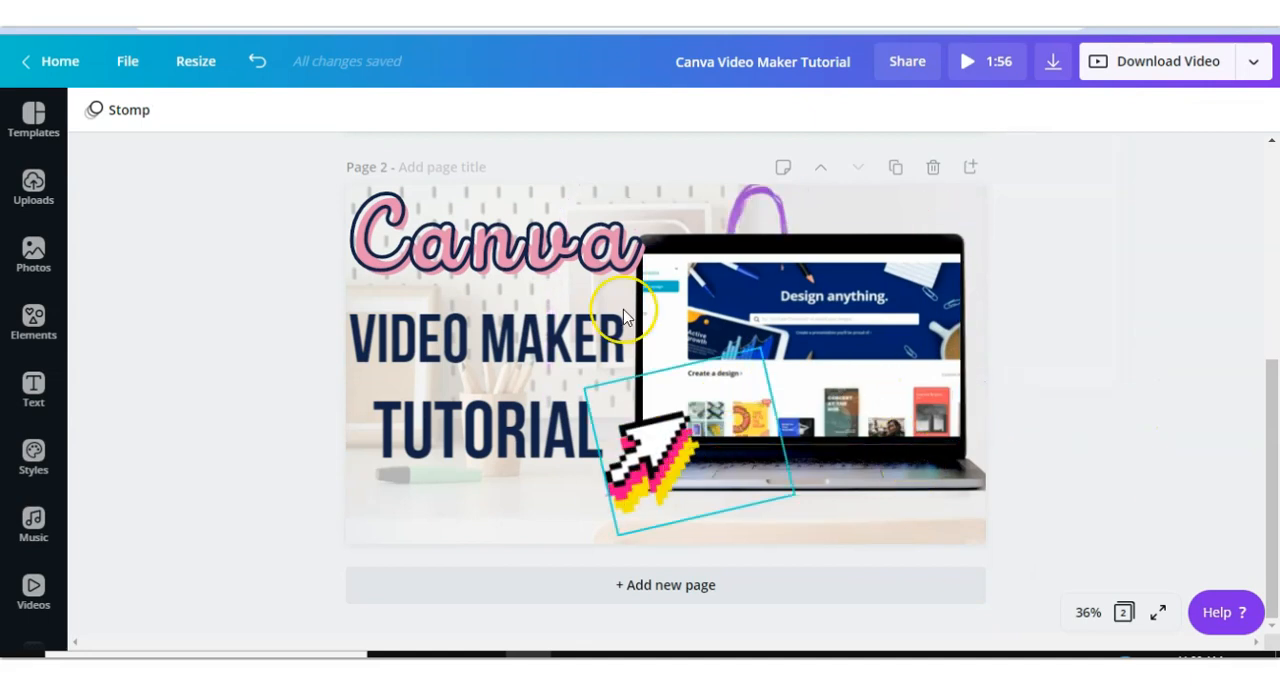
# - Browse the music library, add the Prego track to the design and preview it
pyautogui.click(34, 530)
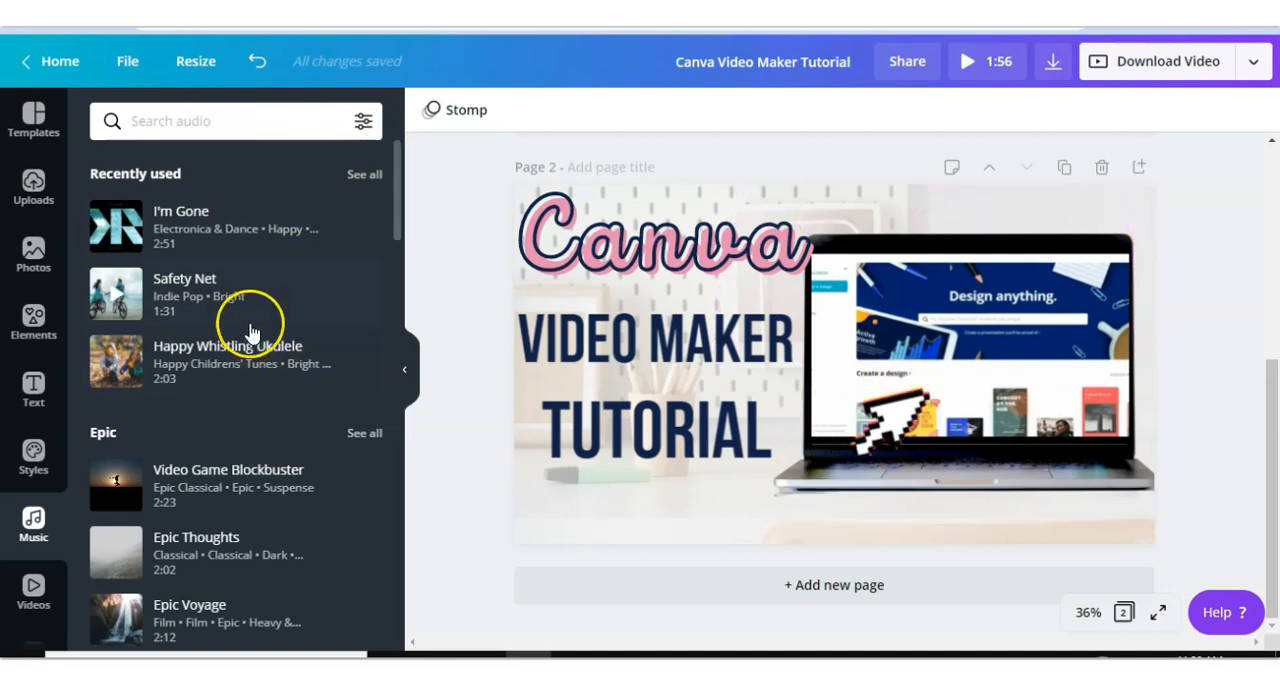
pyautogui.scroll(-8, 250, 333)
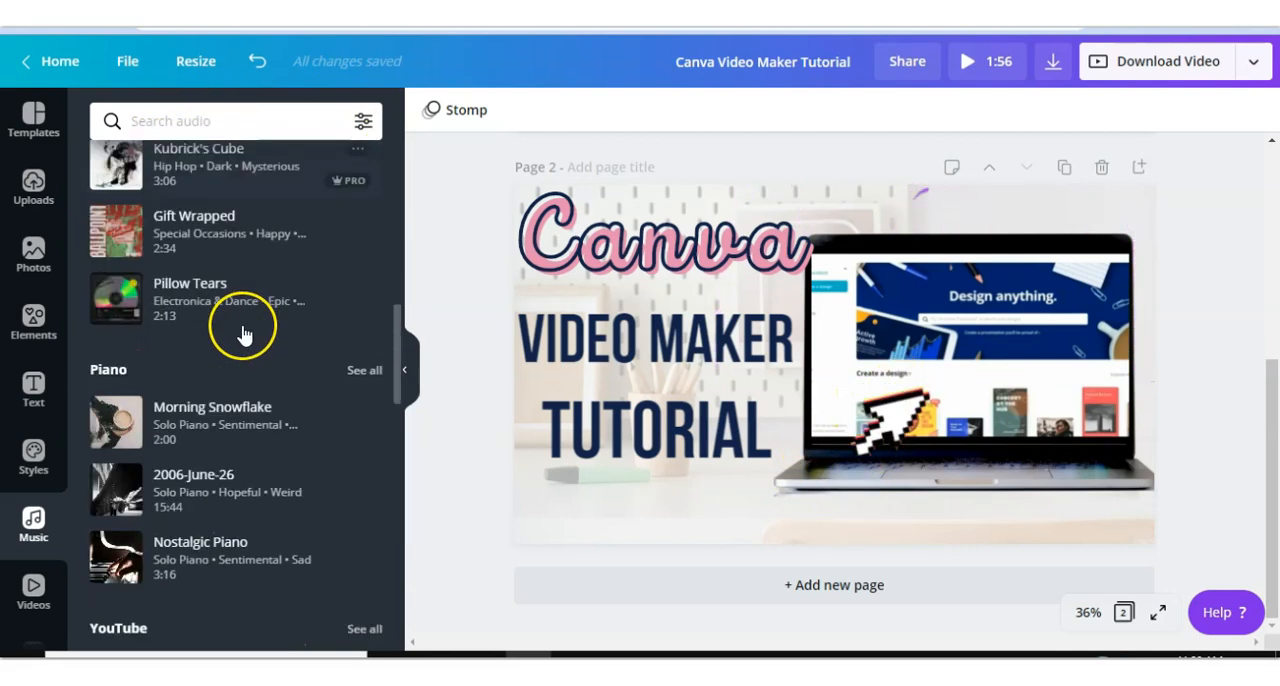
pyautogui.scroll(-5, 250, 330)
pyautogui.scroll(-5, 180, 260)
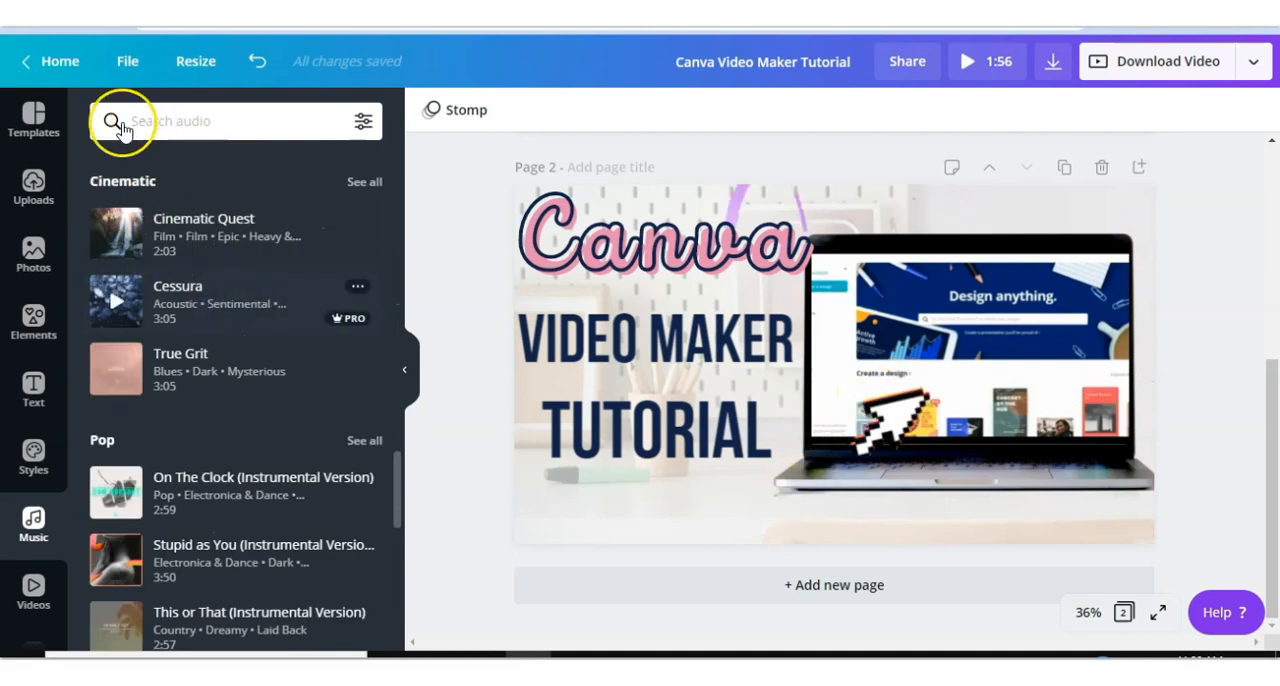
pyautogui.scroll(-6, 171, 243)
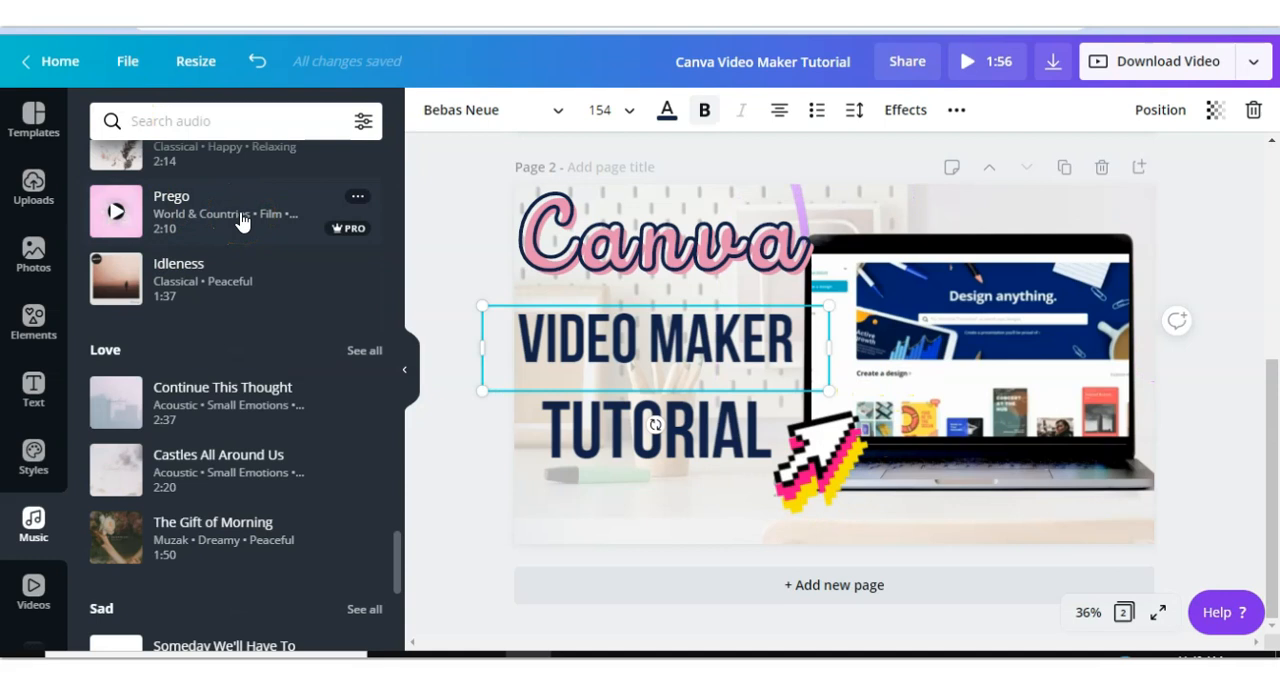
pyautogui.click(220, 222)
pyautogui.click(288, 230)
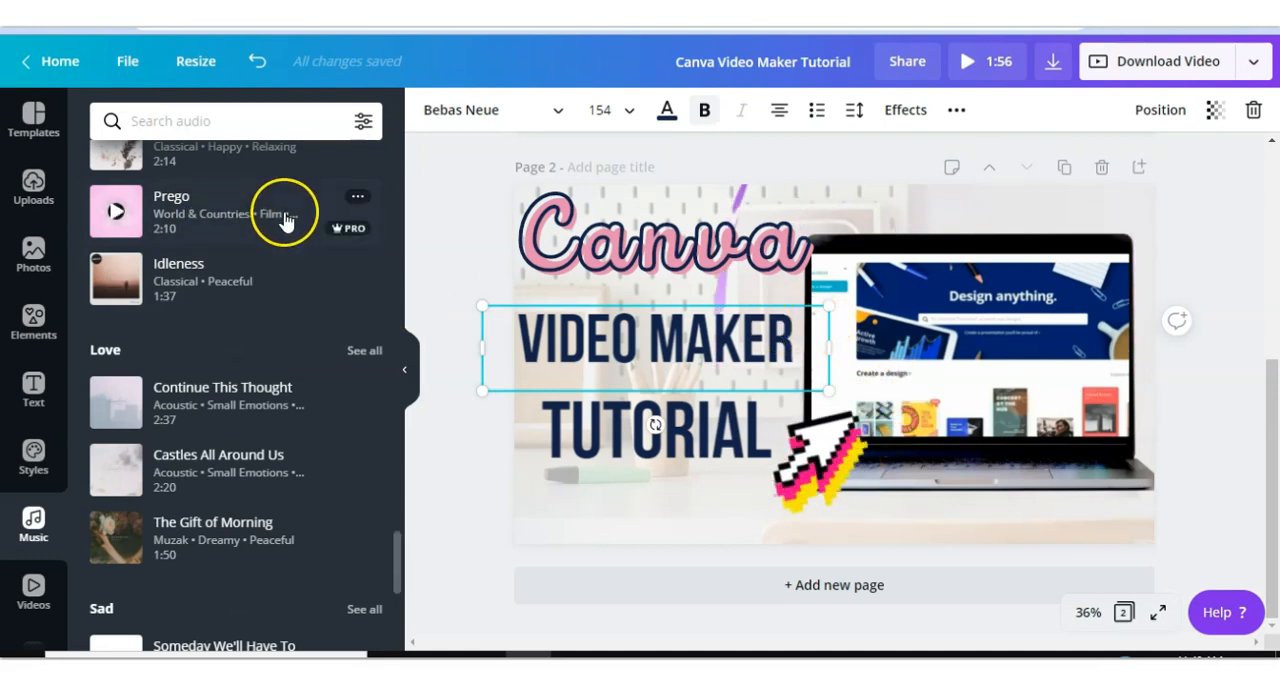
pyautogui.click(432, 112)
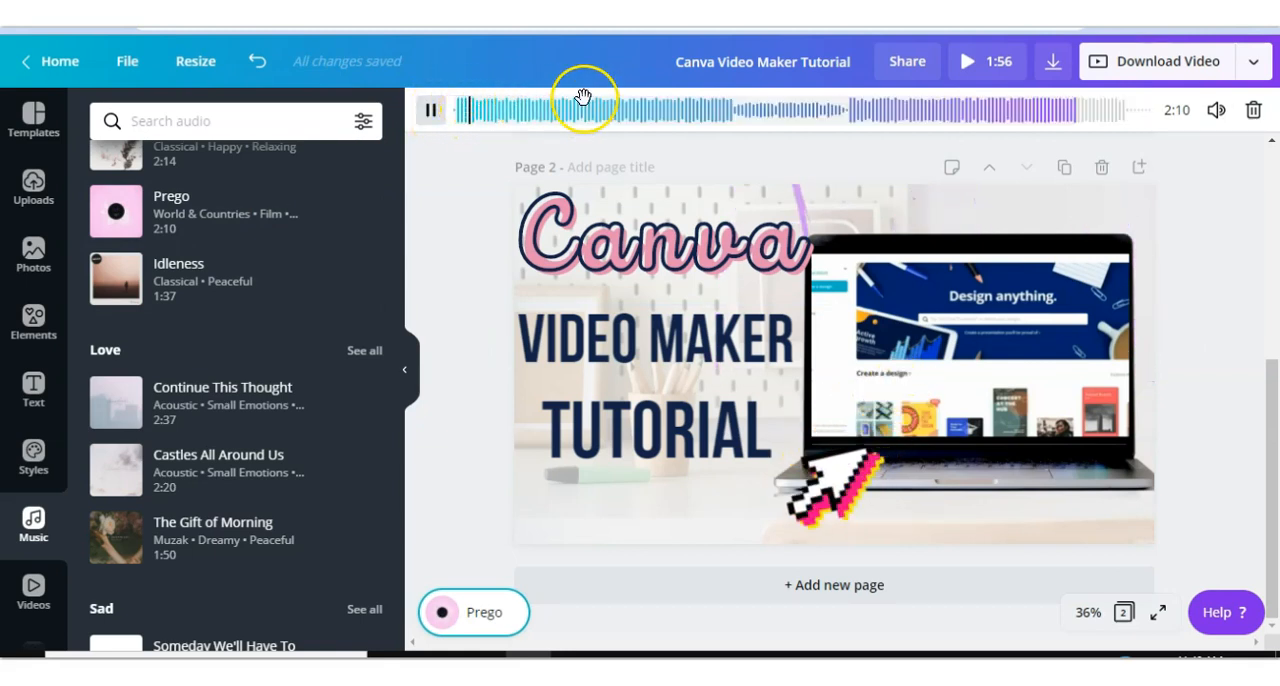
pyautogui.click(430, 112)
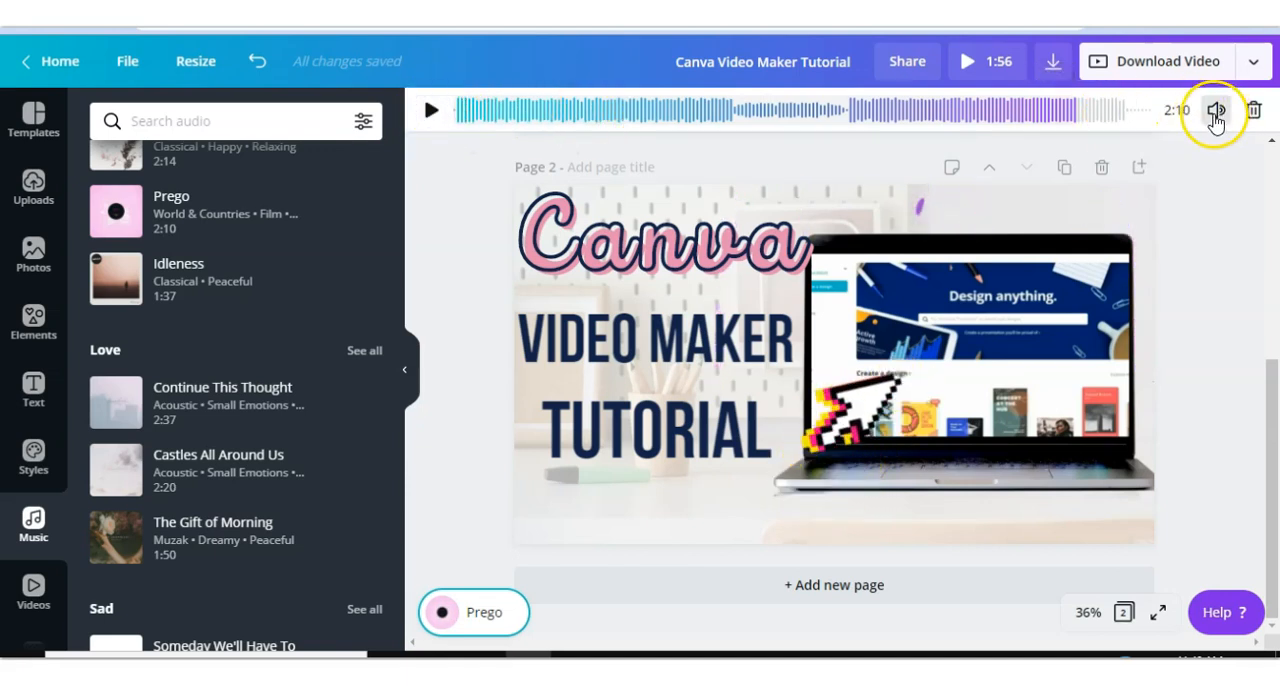
# - Mute the Prego track's volume and slide the audio to choose which section plays
pyautogui.click(1215, 112)
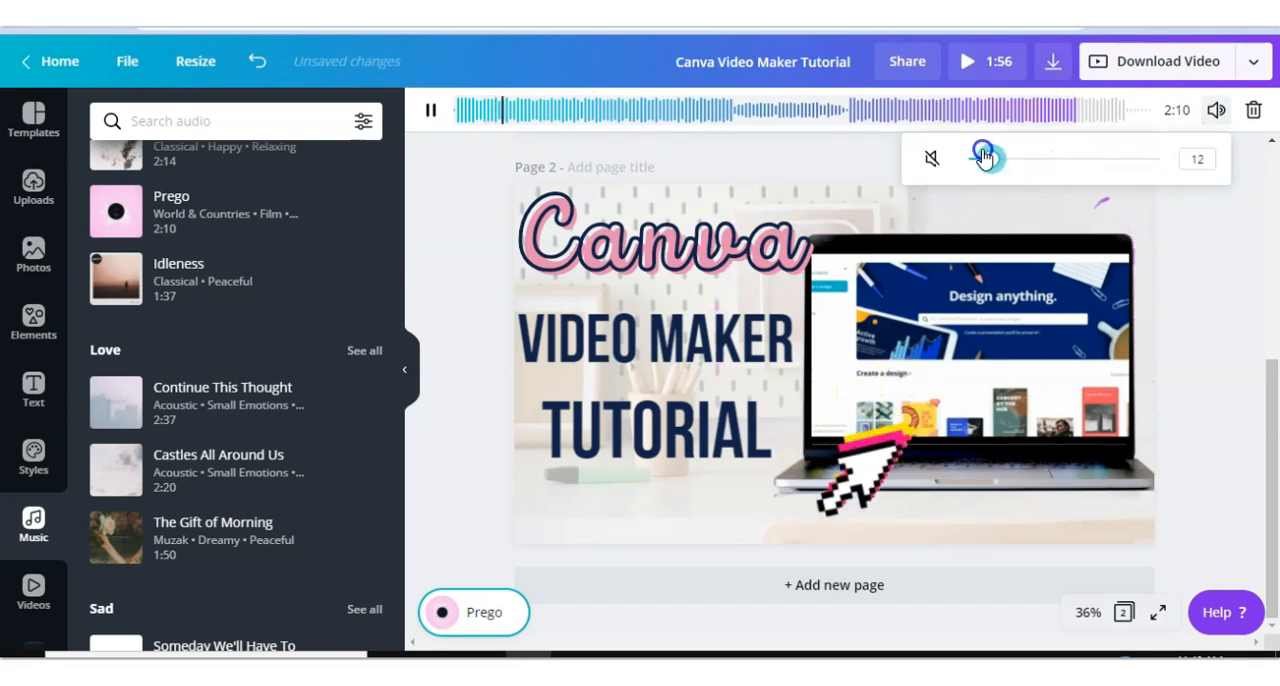
pyautogui.moveTo(977, 157); pyautogui.dragTo(808, 152)
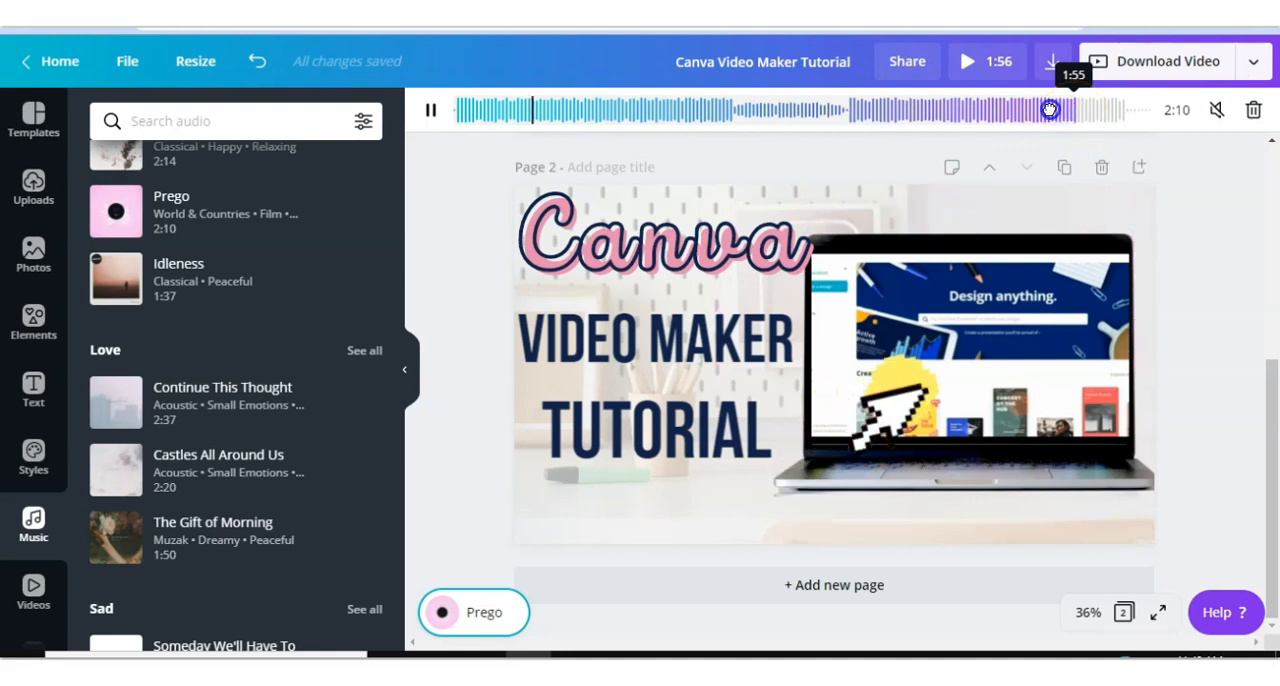
pyautogui.moveTo(972, 121); pyautogui.dragTo(1029, 121)
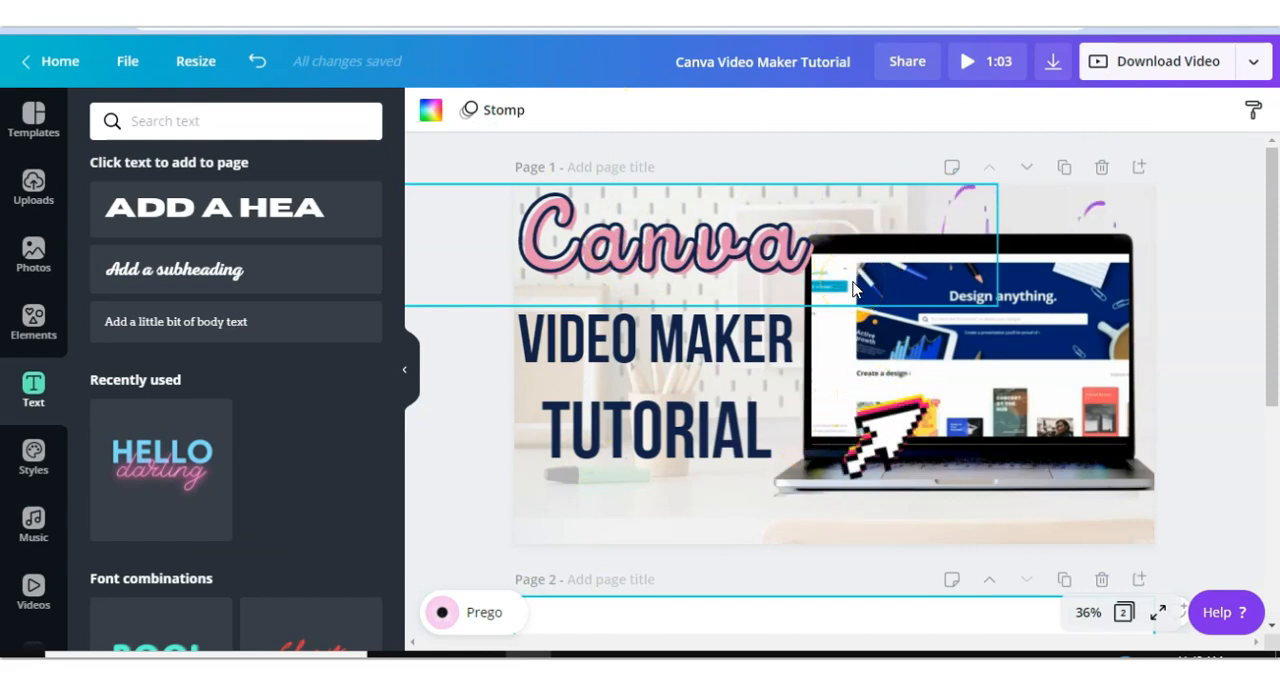
# - Browse the Frames collection in the elements library
pyautogui.click(689, 435)
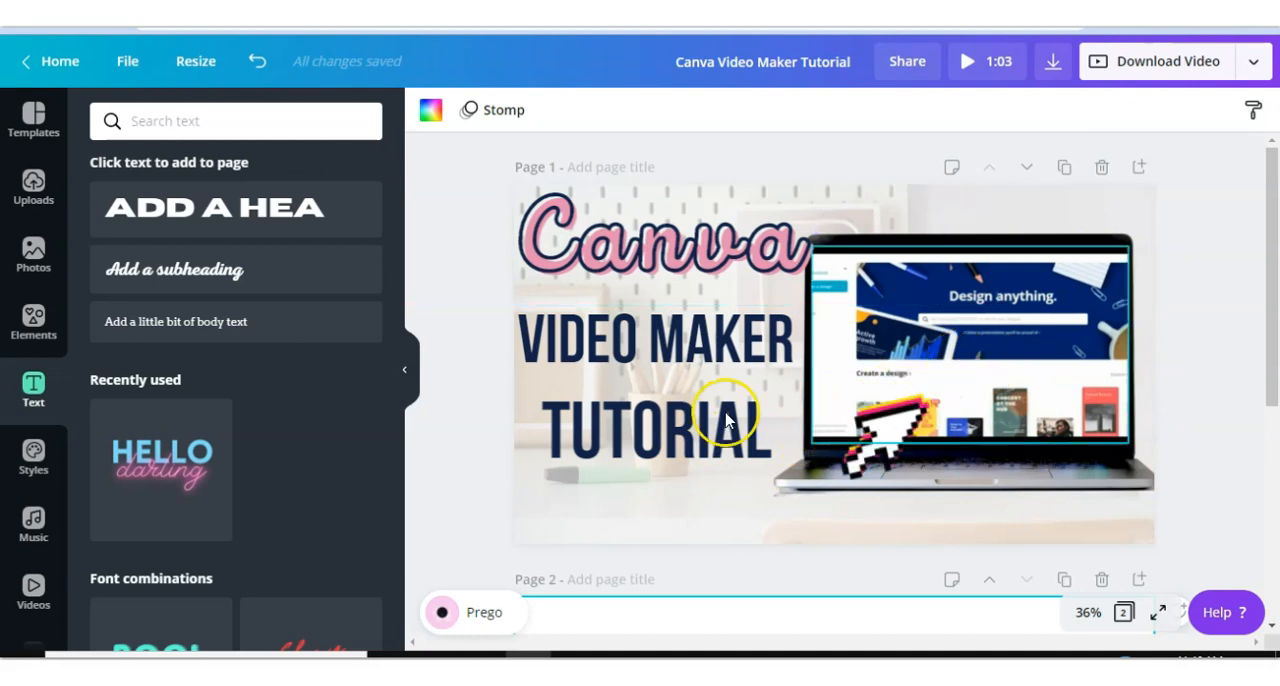
pyautogui.click(33, 318)
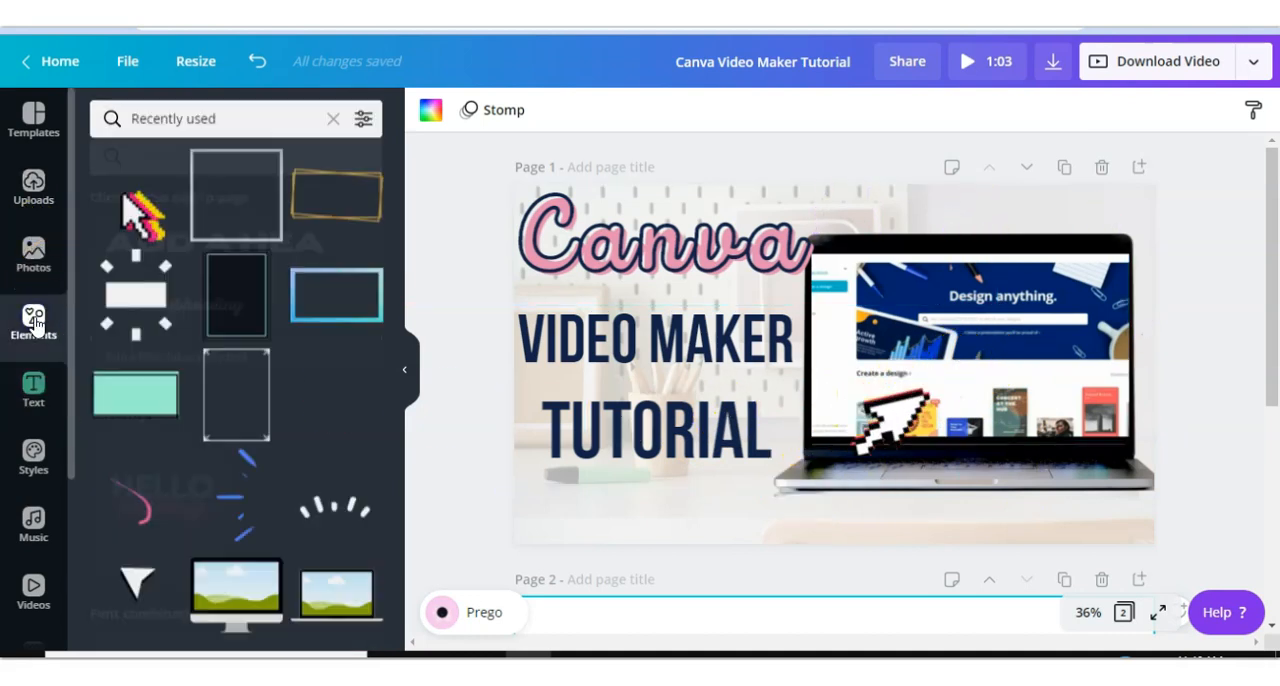
pyautogui.click(334, 126)
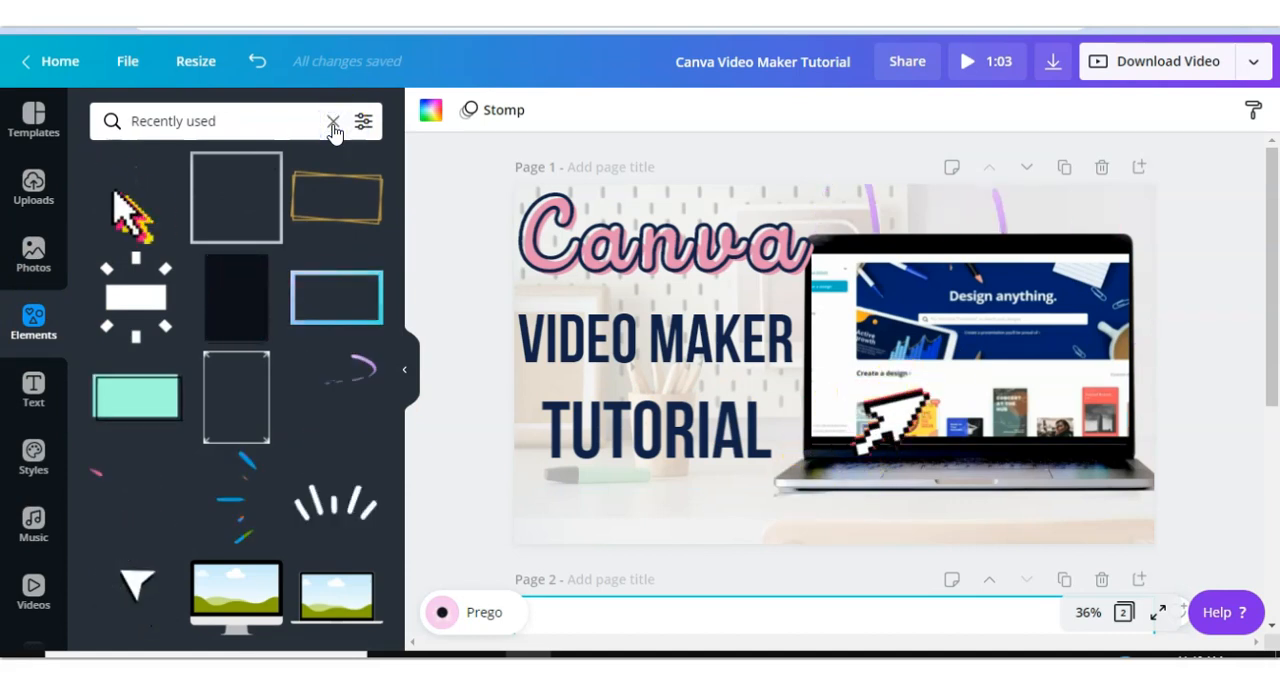
pyautogui.click(36, 320)
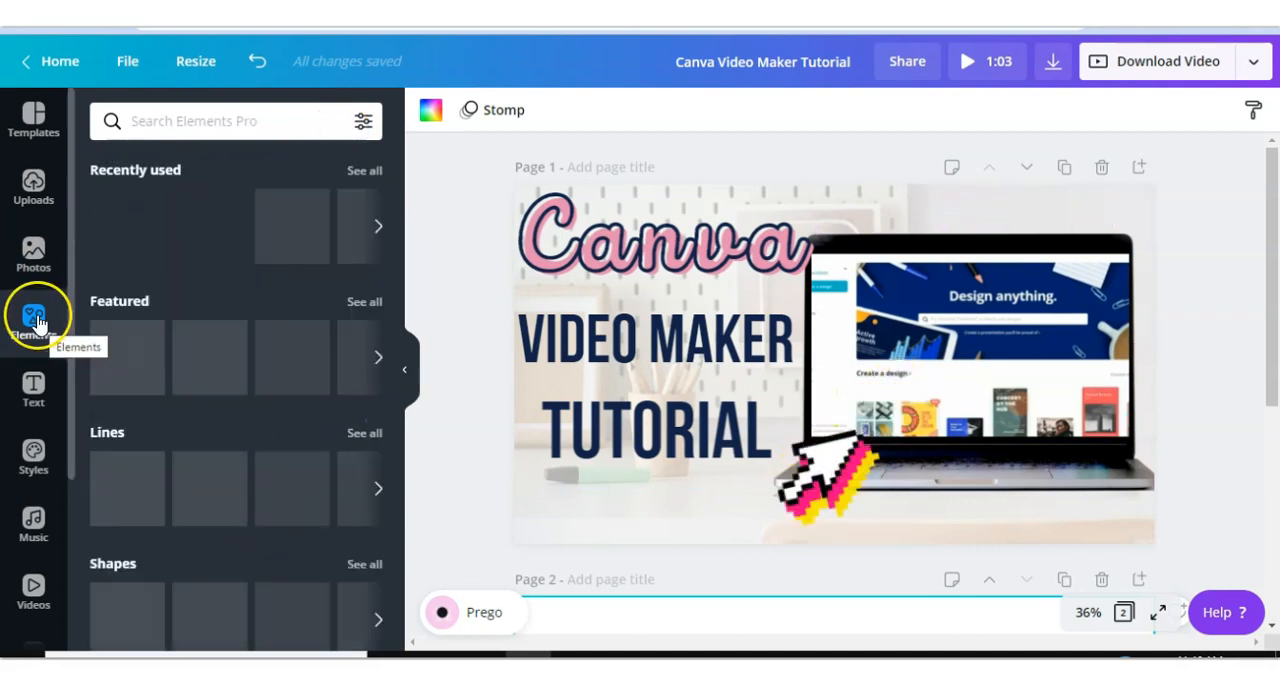
pyautogui.scroll(-5, 137, 274)
pyautogui.click(360, 230)
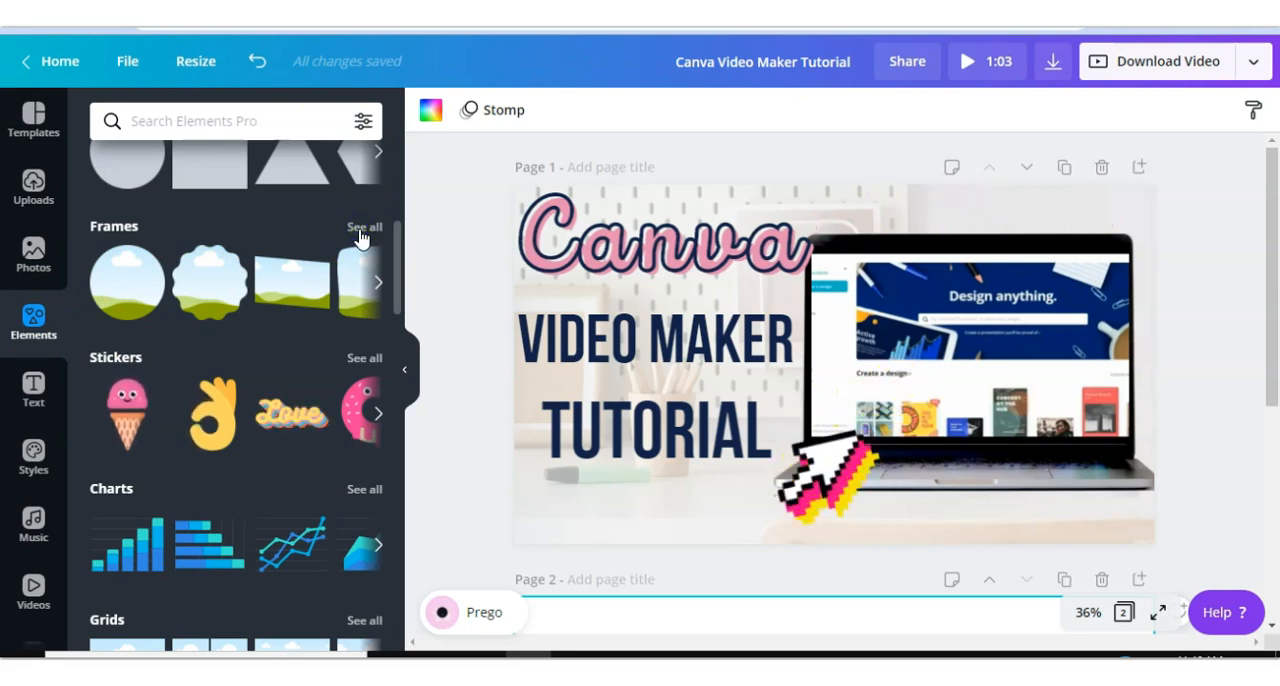
pyautogui.click(362, 228)
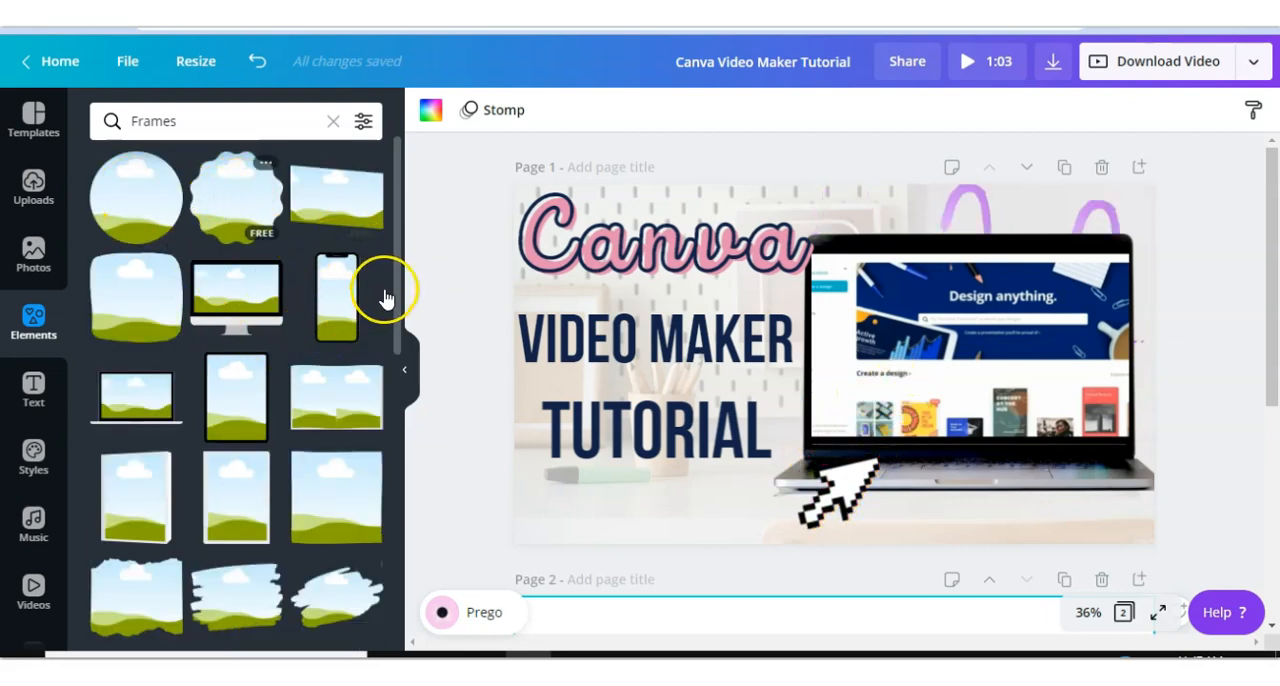
pyautogui.moveTo(397, 281); pyautogui.dragTo(399, 297)
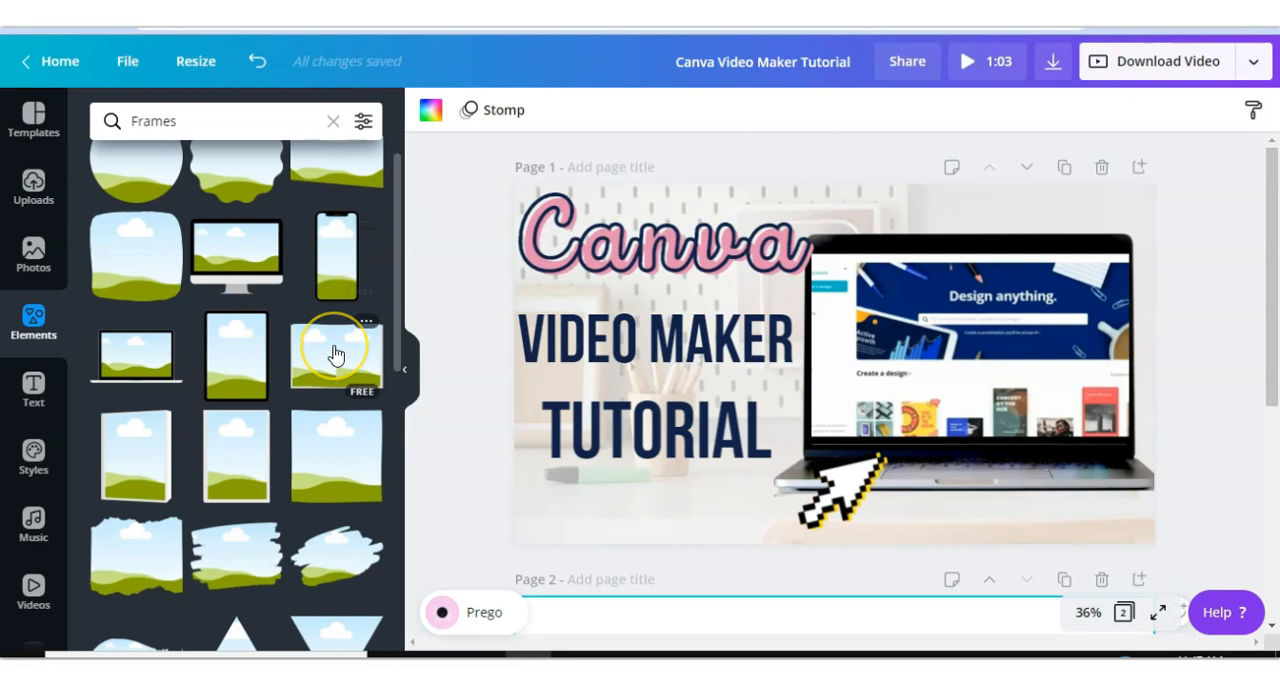
pyautogui.scroll(-3, 335, 354)
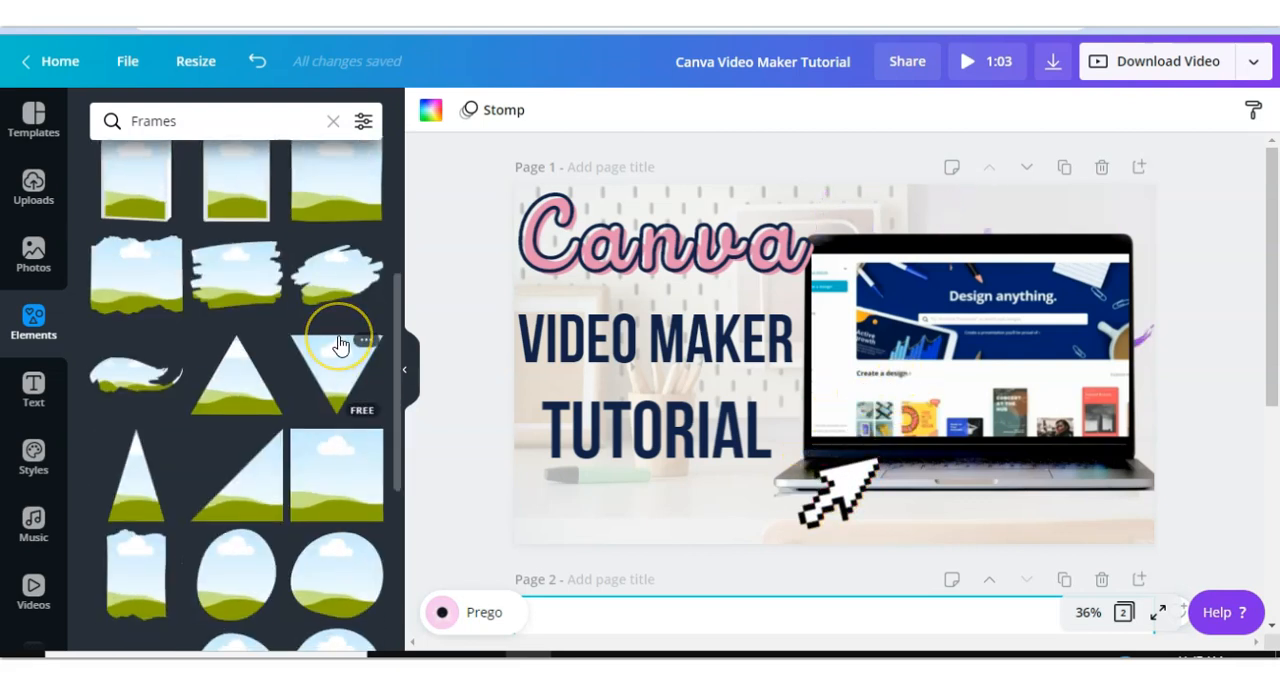
pyautogui.scroll(-1, 340, 344)
pyautogui.scroll(-2, 320, 320)
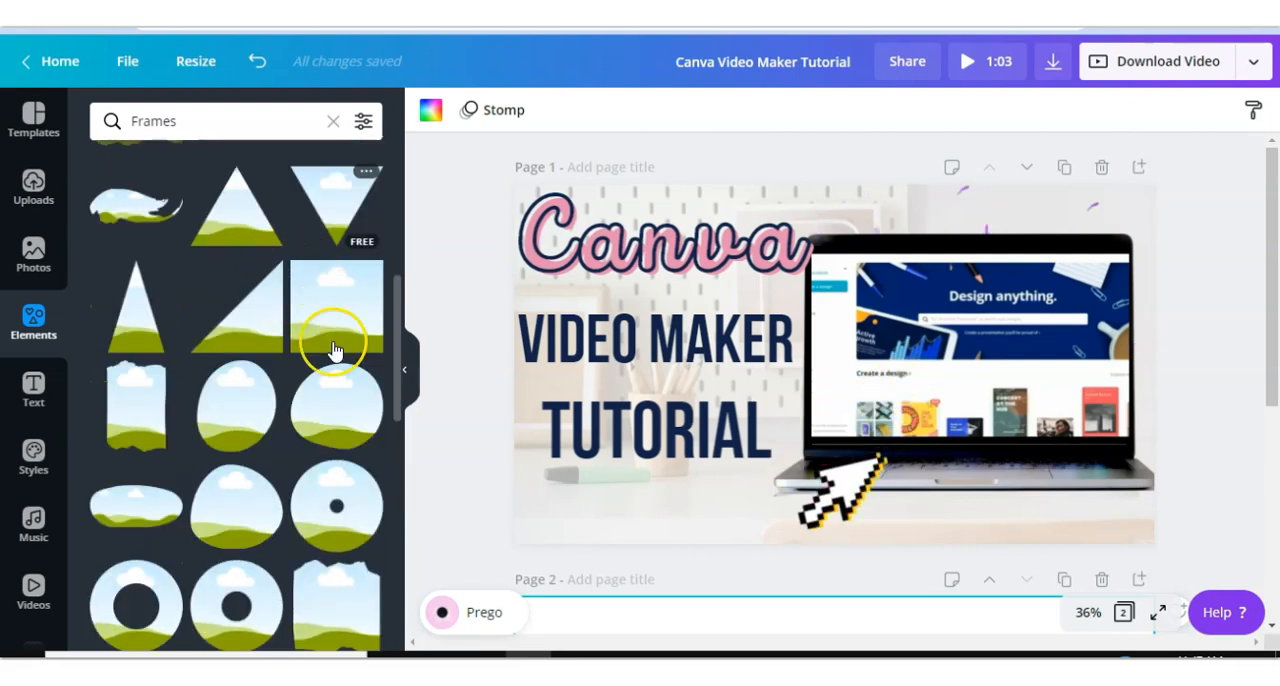
pyautogui.scroll(-1, 240, 428)
pyautogui.scroll(-3, 243, 429)
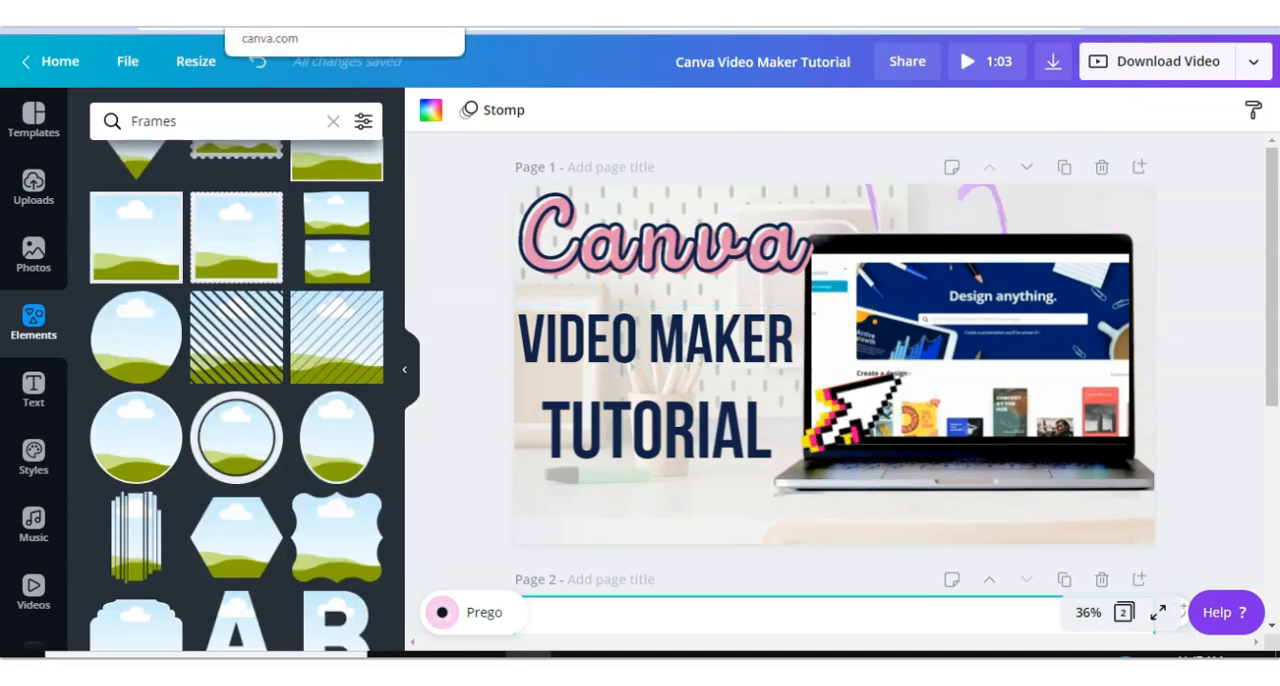
# - Delete page 2 from the design
pyautogui.click(340, 14)
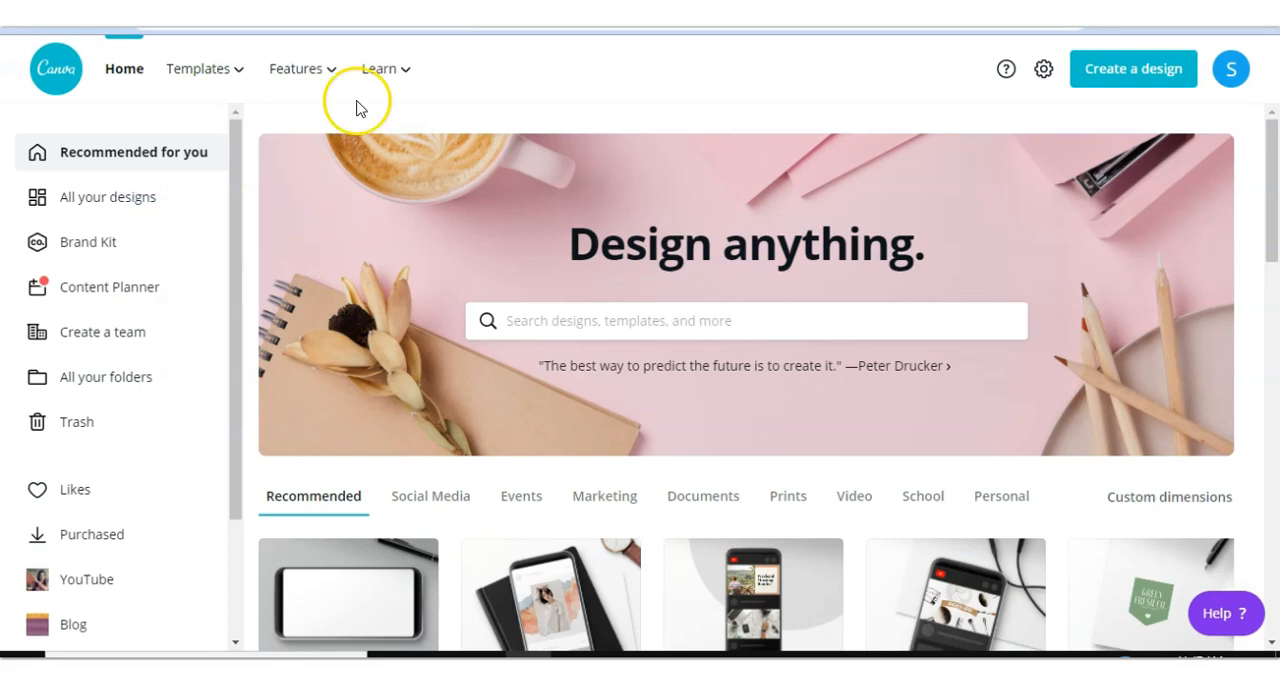
pyautogui.click(605, 318)
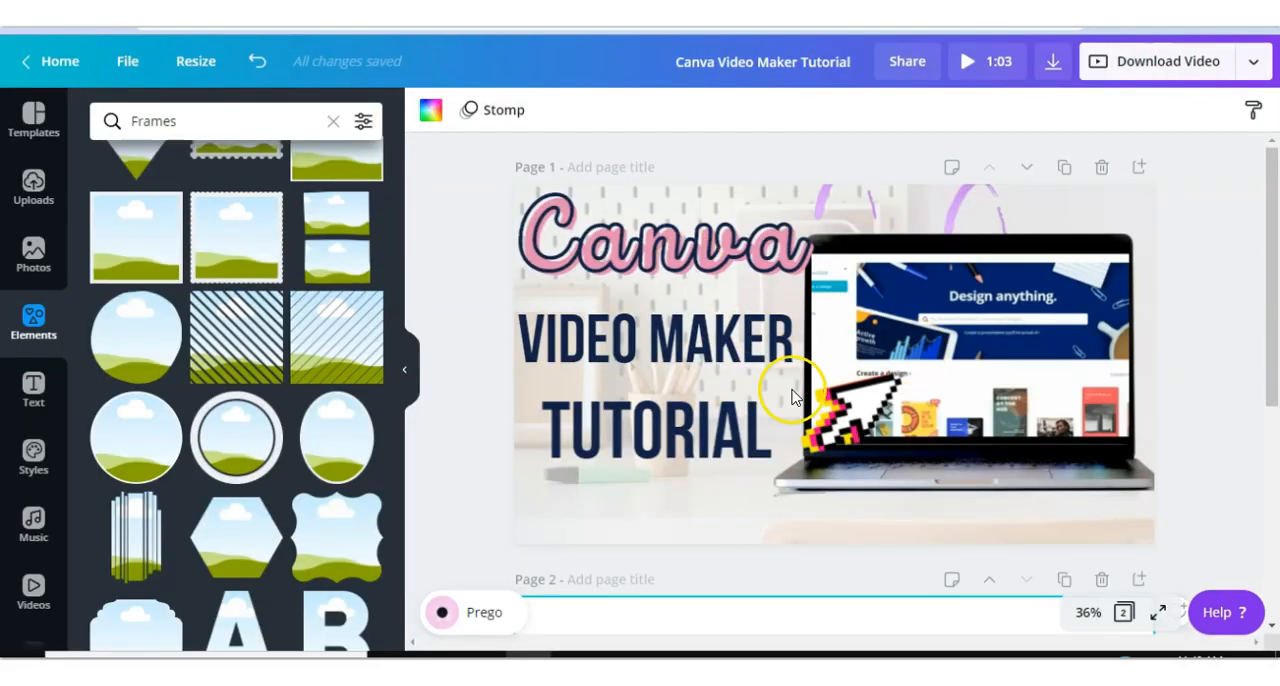
pyautogui.press('Delete')
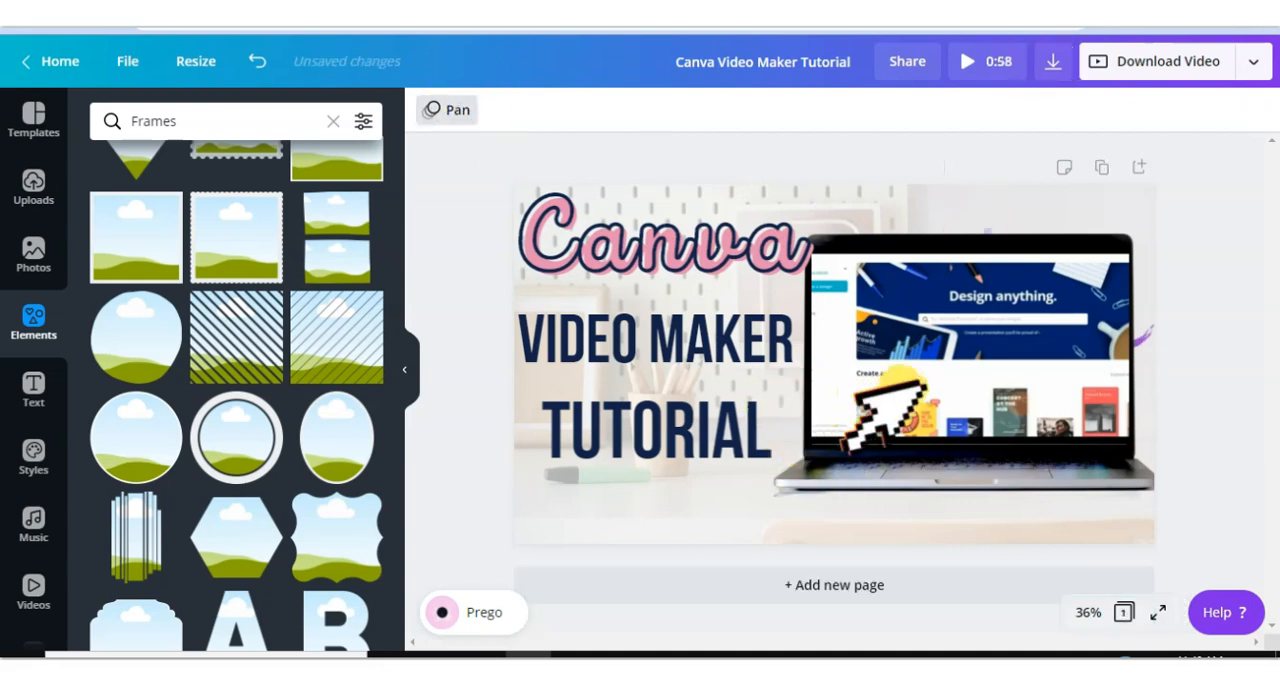
# - Set the page animation to Stomp
pyautogui.click(457, 112)
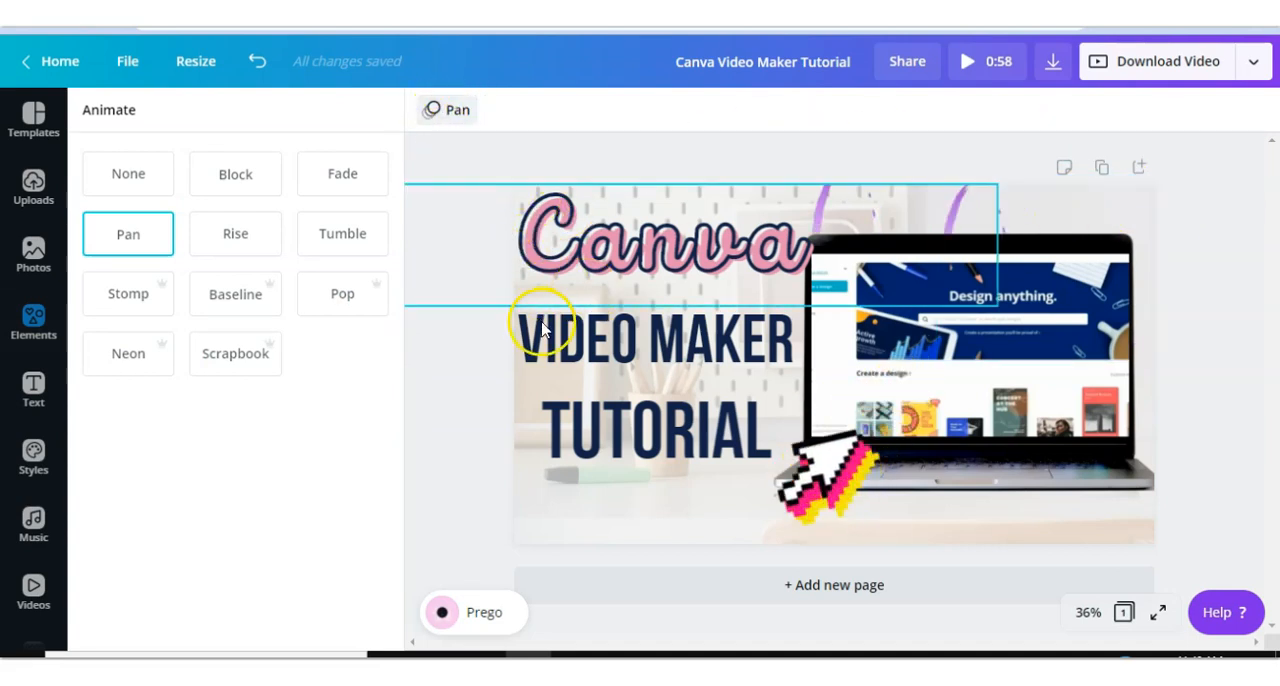
pyautogui.click(121, 299)
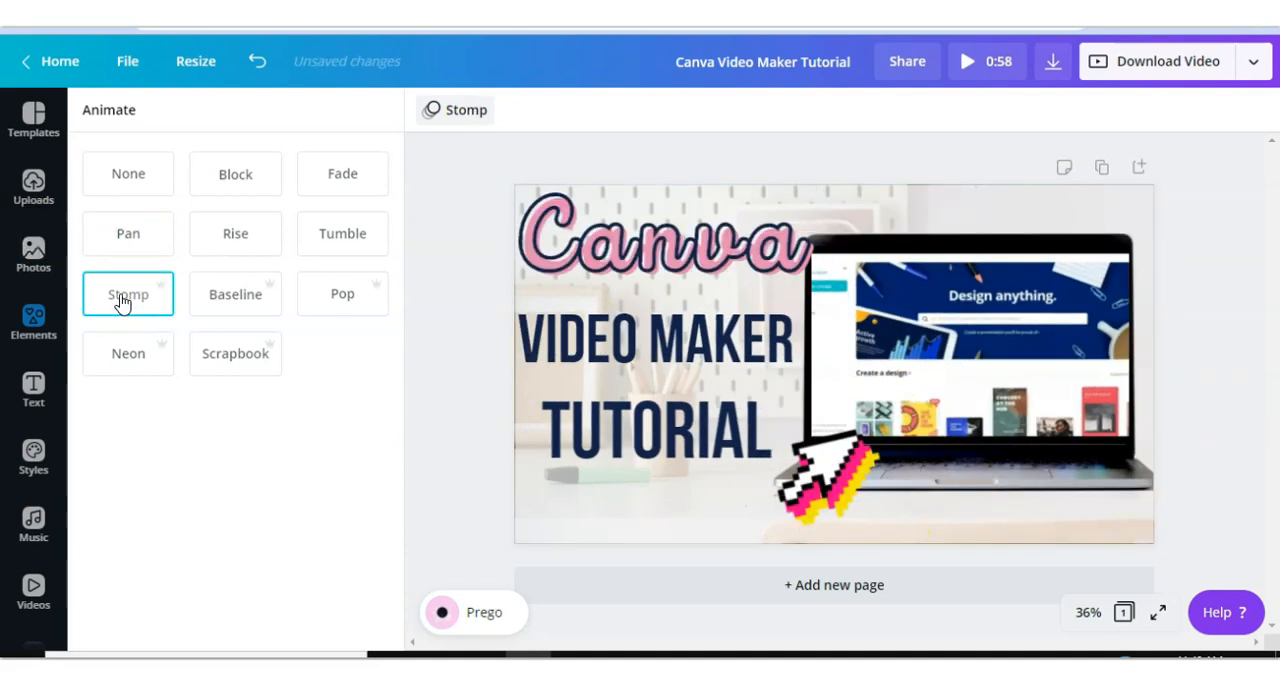
# - Try the Baseline, Rise and Tumble page animations, finally setting the page animation to None
pyautogui.click(143, 307)
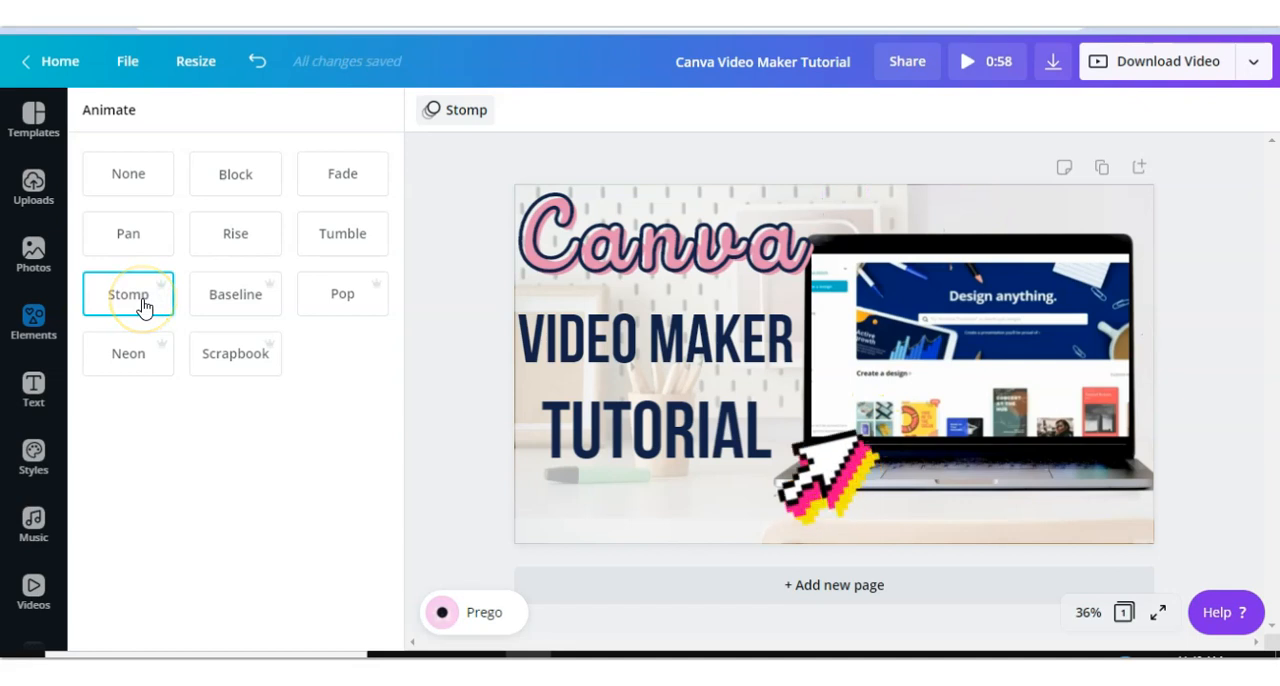
pyautogui.click(228, 294)
pyautogui.click(228, 296)
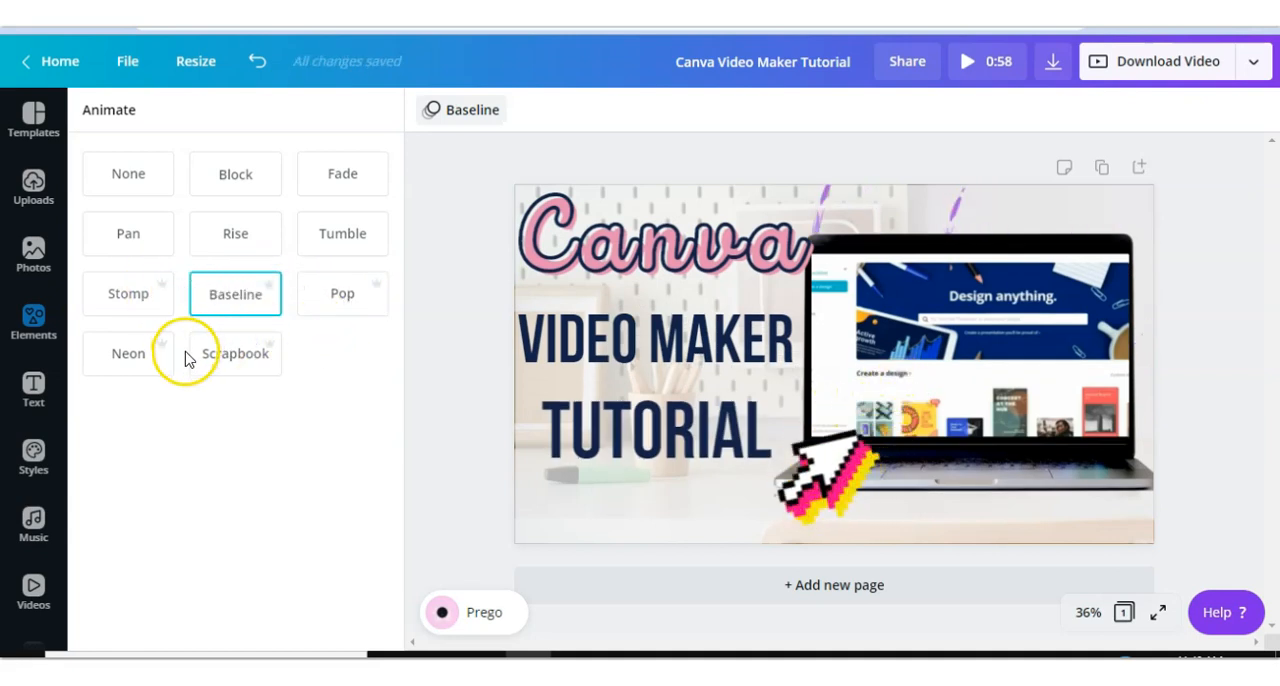
pyautogui.click(236, 234)
pyautogui.click(342, 233)
pyautogui.click(146, 188)
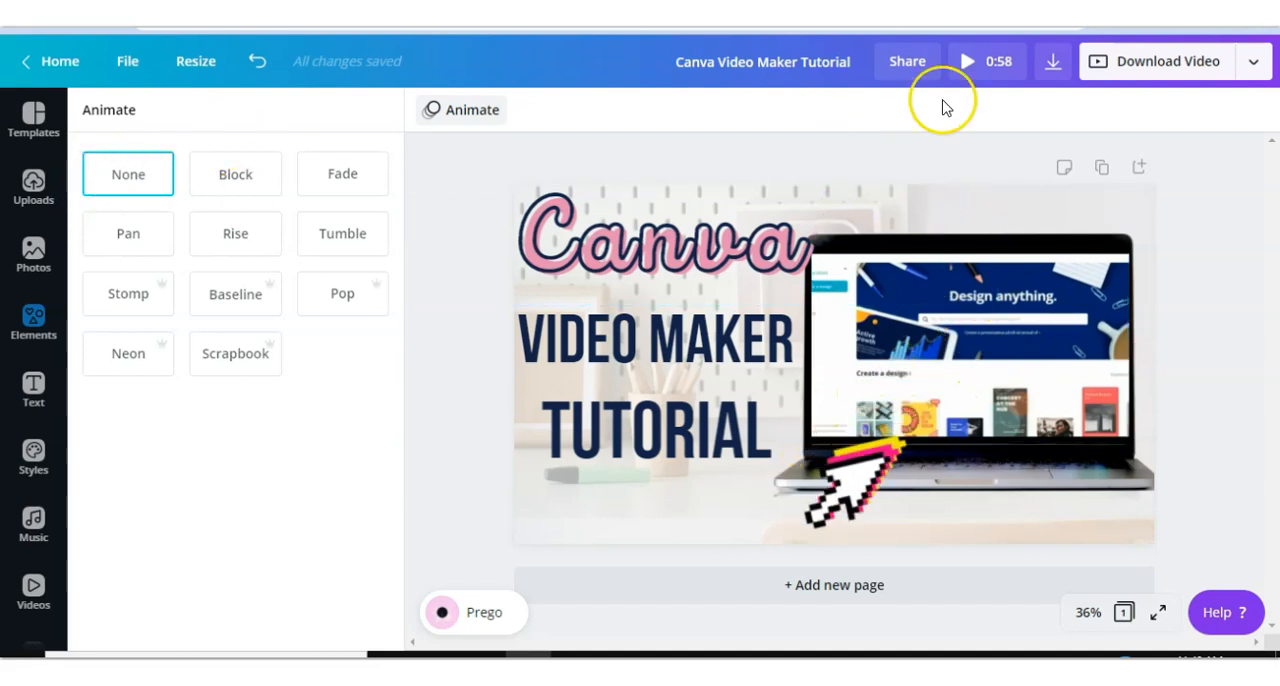
# - Try to download the design as an MP4 high quality video and cancel the preparation
pyautogui.click(1146, 66)
pyautogui.click(1032, 225)
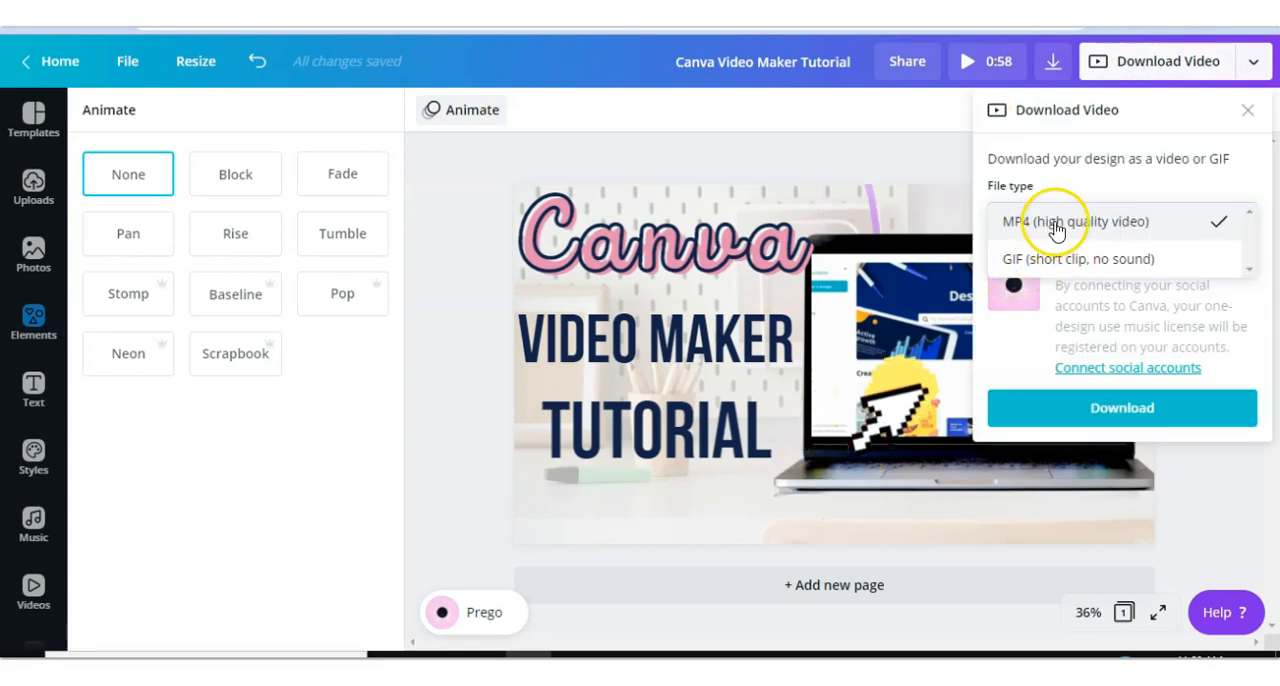
pyautogui.click(1052, 223)
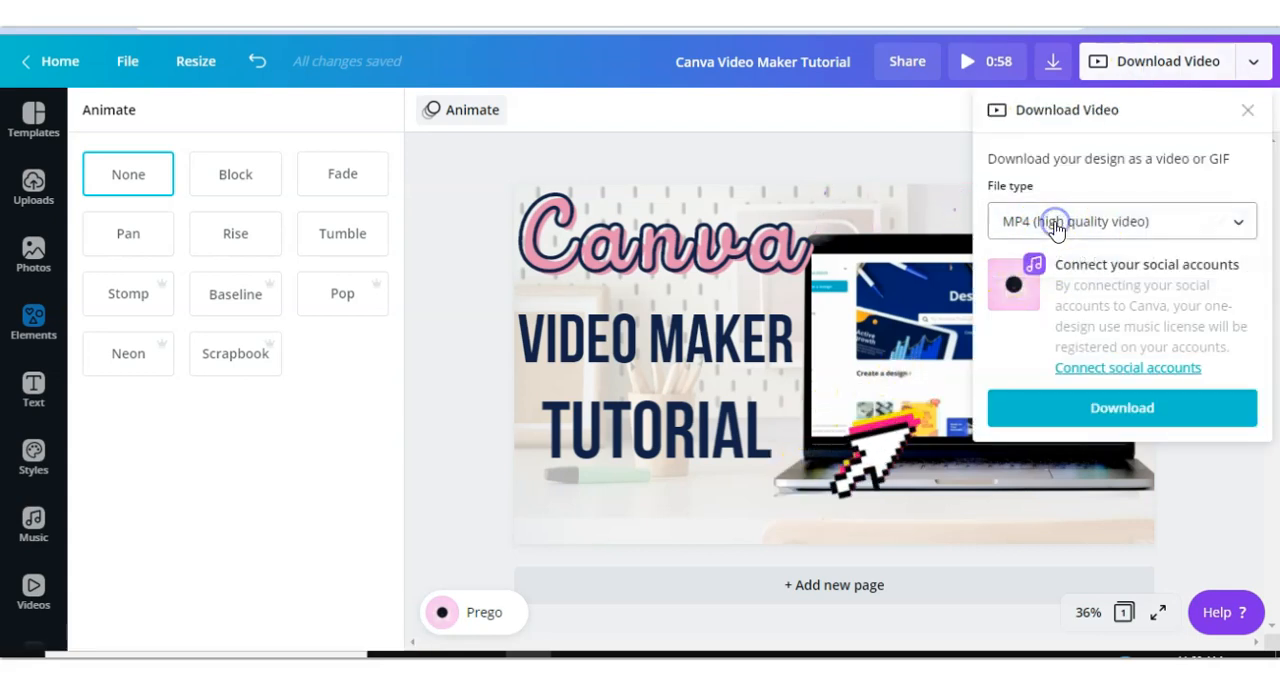
pyautogui.click(1100, 403)
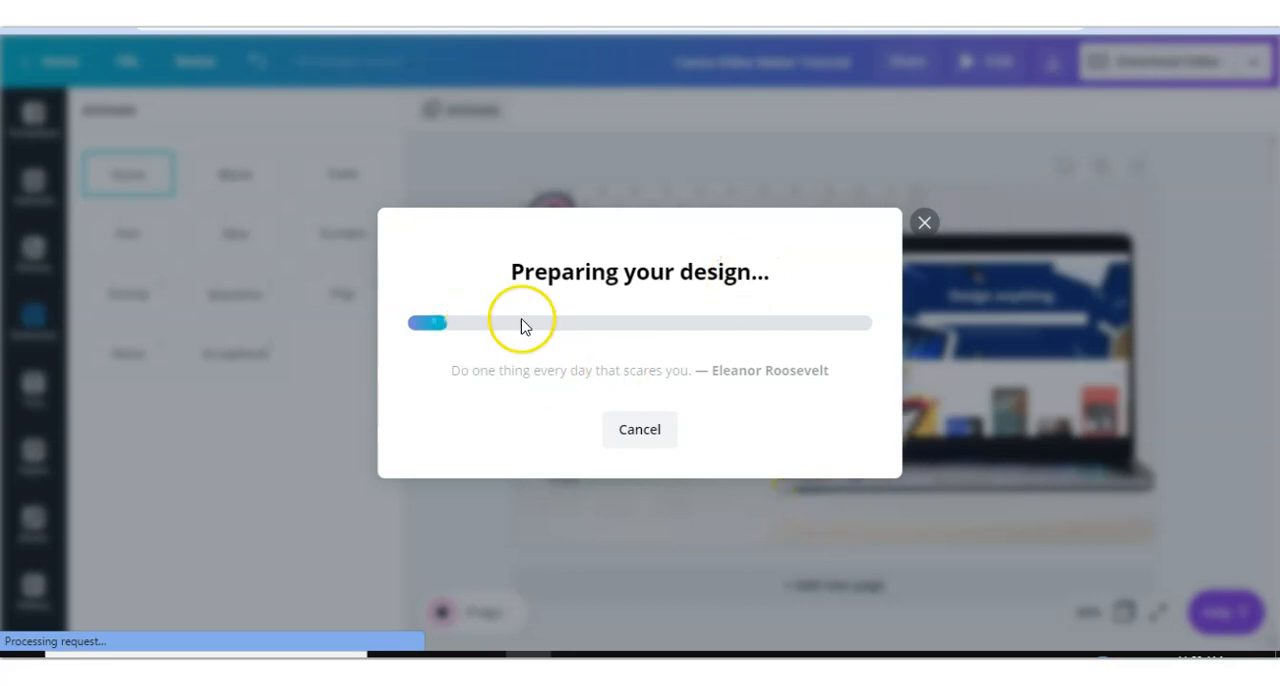
pyautogui.click(924, 222)
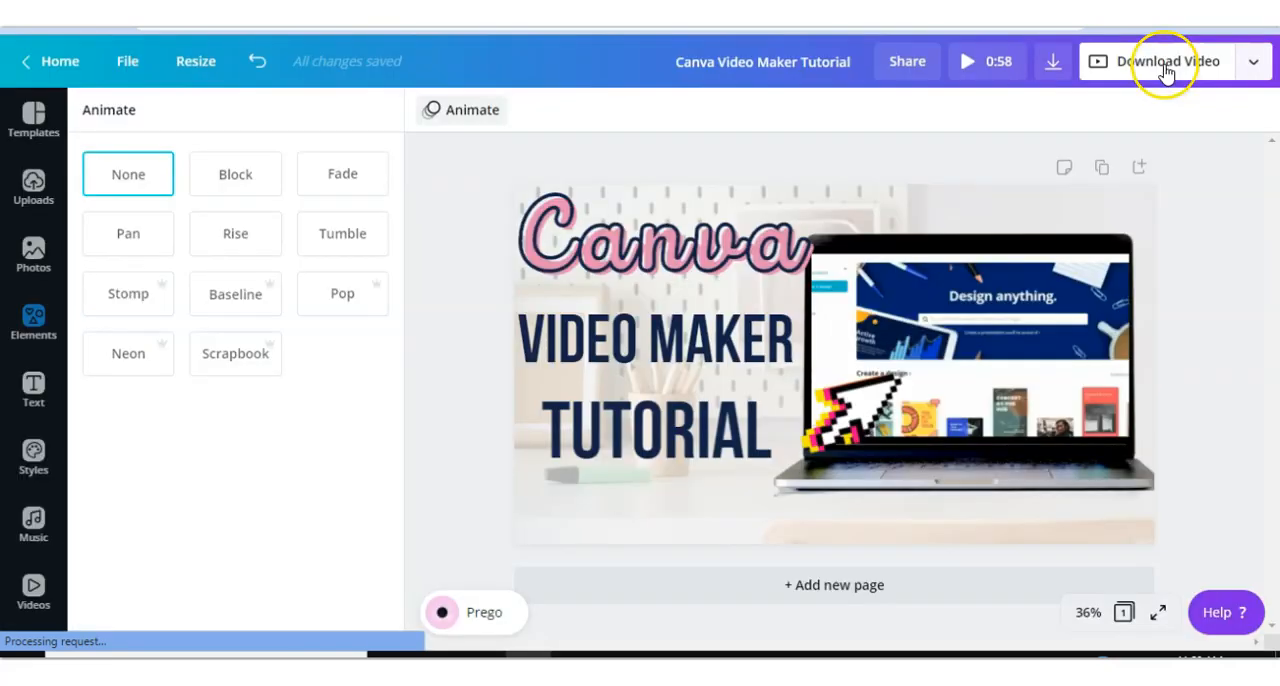
pyautogui.click(992, 402)
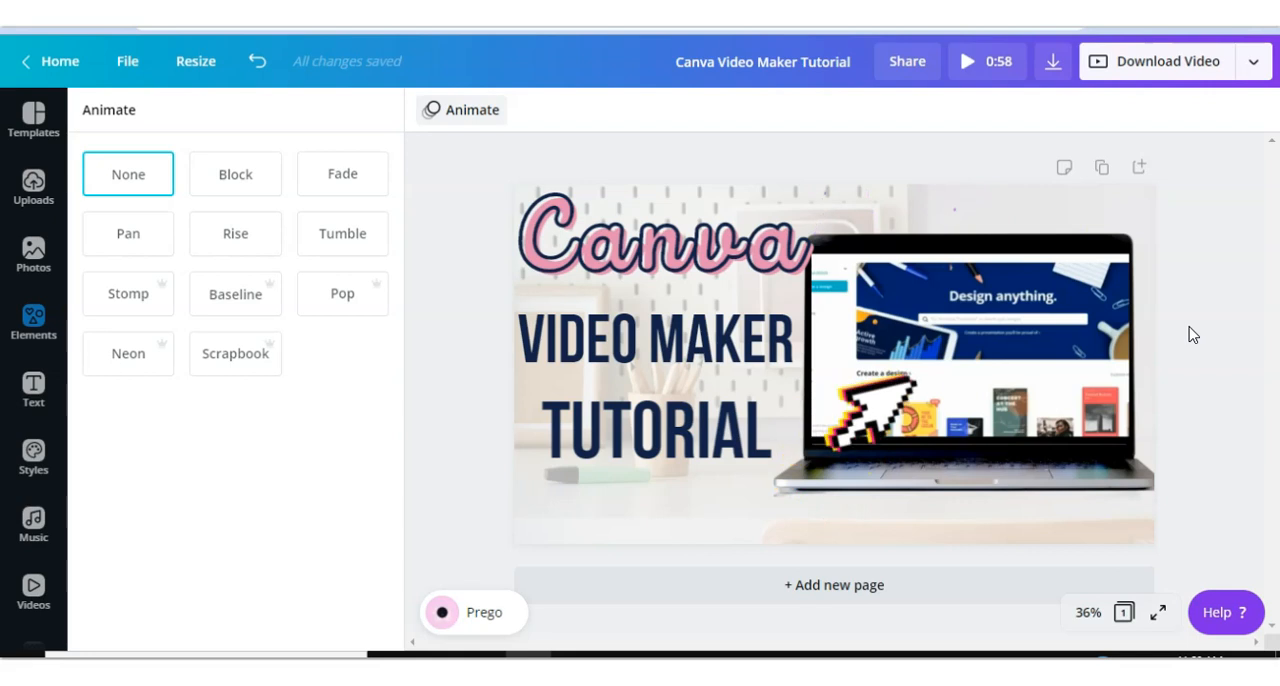
# - Browse the full list of publishing and sharing options in the publish menu, then close it
pyautogui.click(1253, 61)
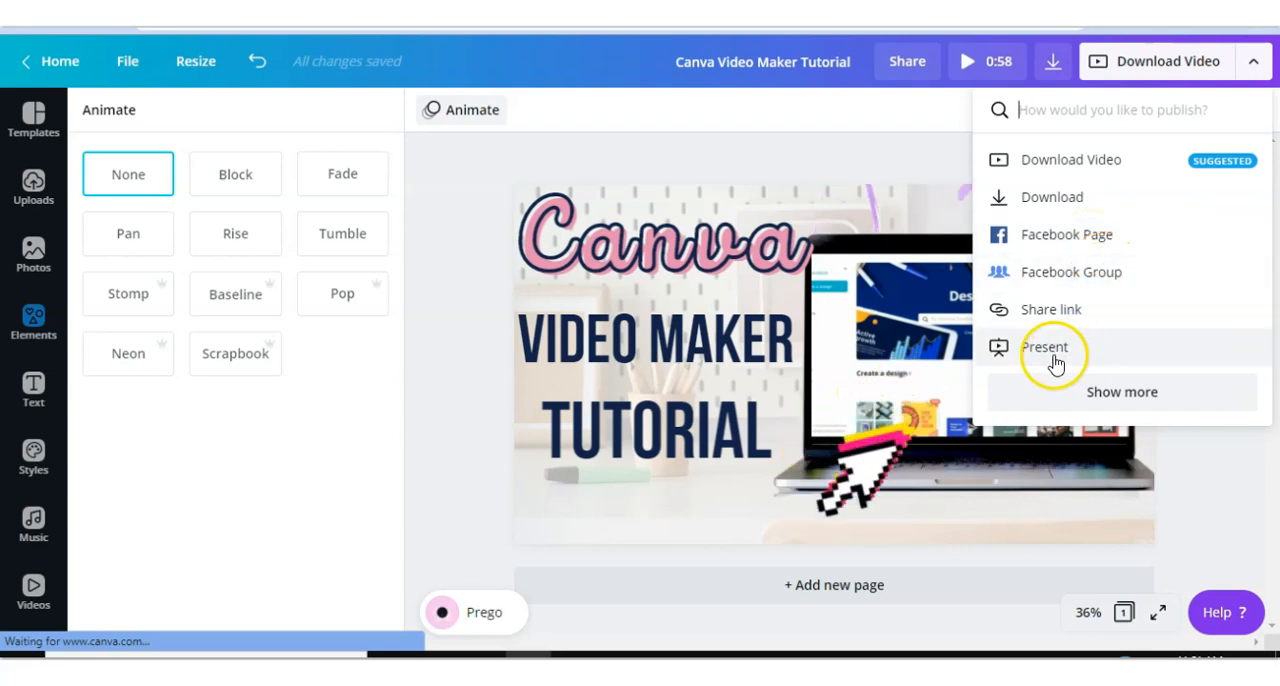
pyautogui.click(1129, 393)
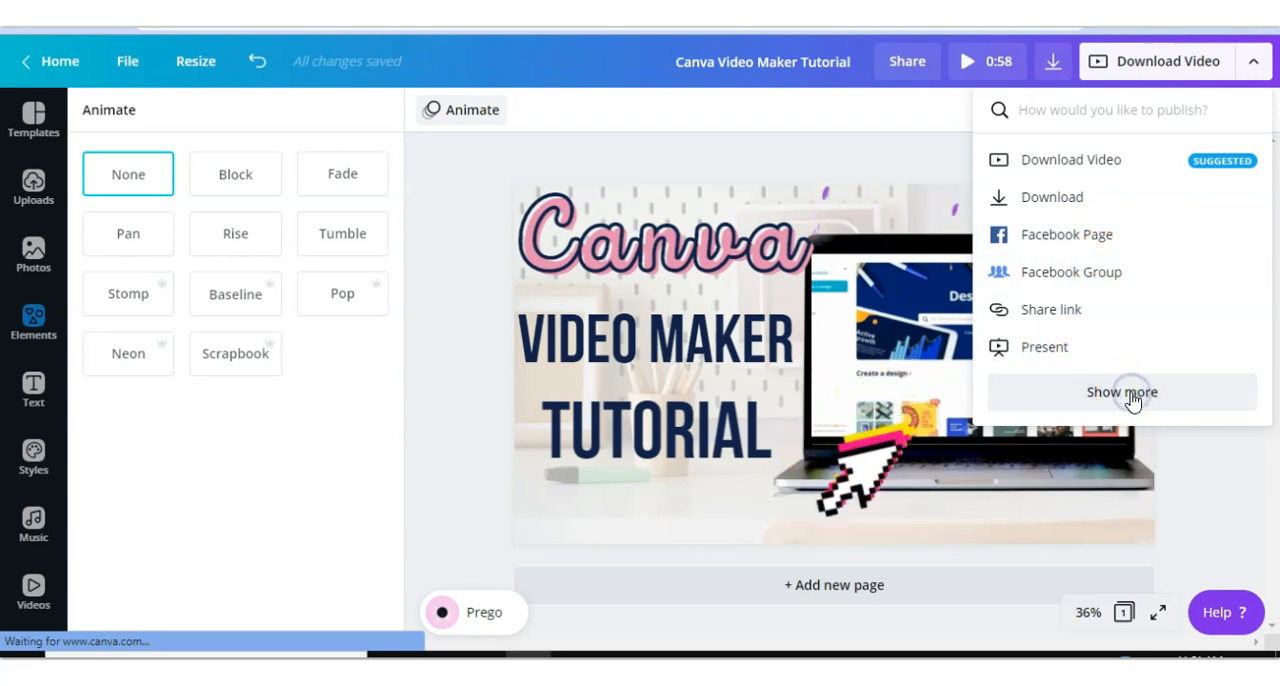
pyautogui.scroll(-4, 1131, 400)
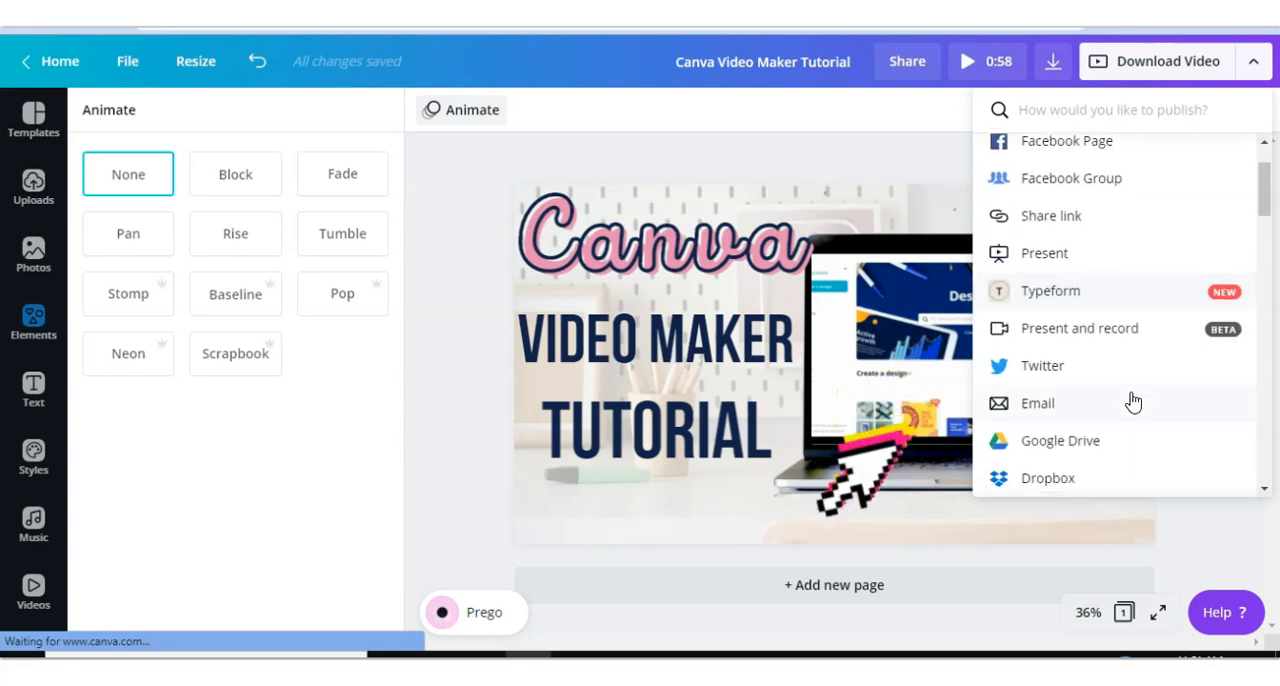
pyautogui.click(1073, 285)
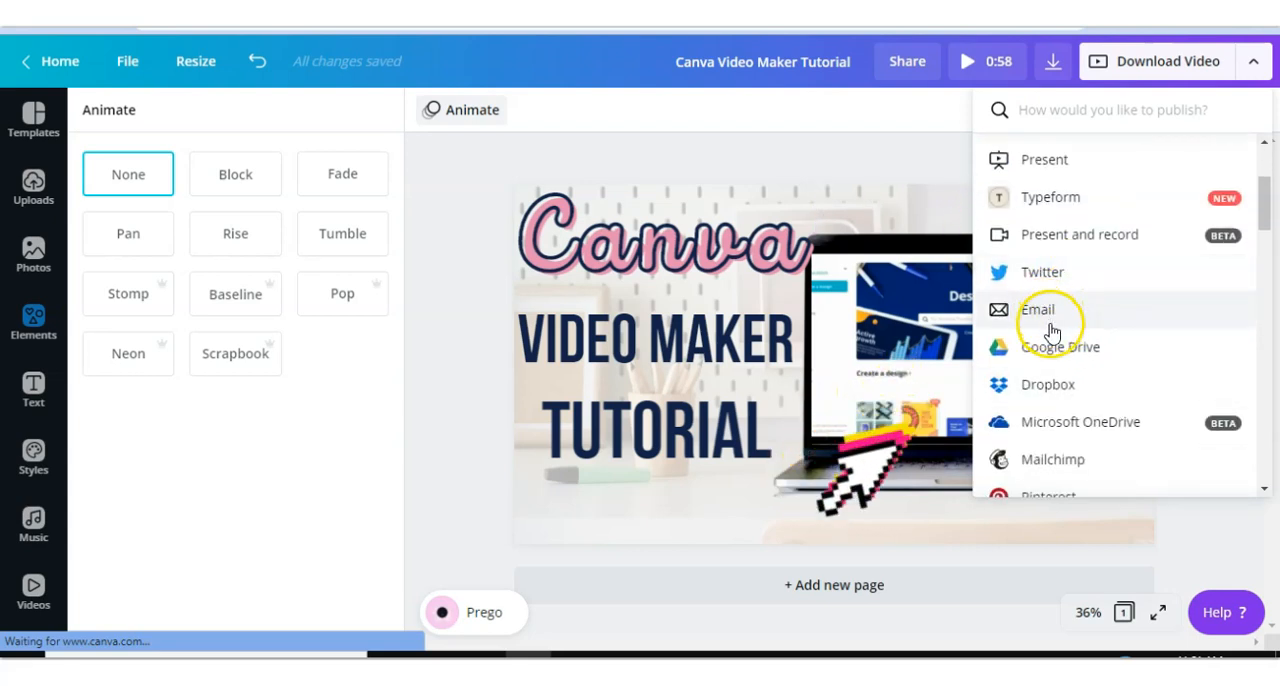
pyautogui.scroll(-1, 1050, 328)
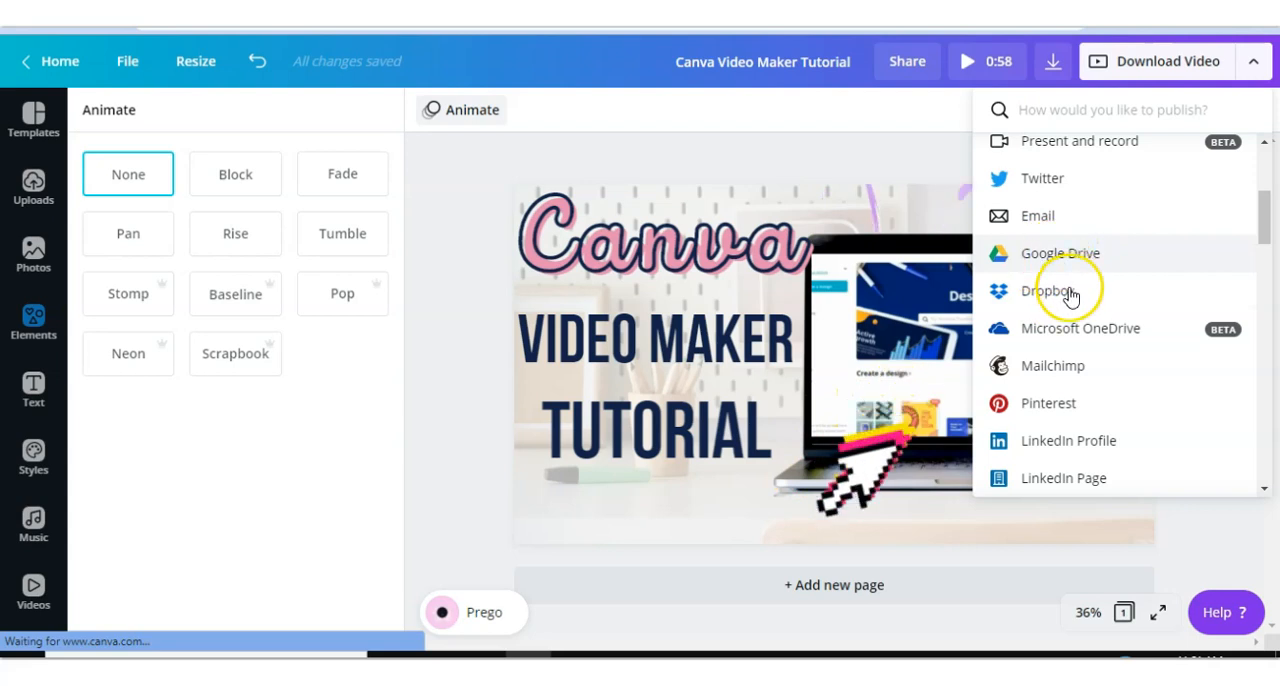
pyautogui.scroll(-5, 1068, 292)
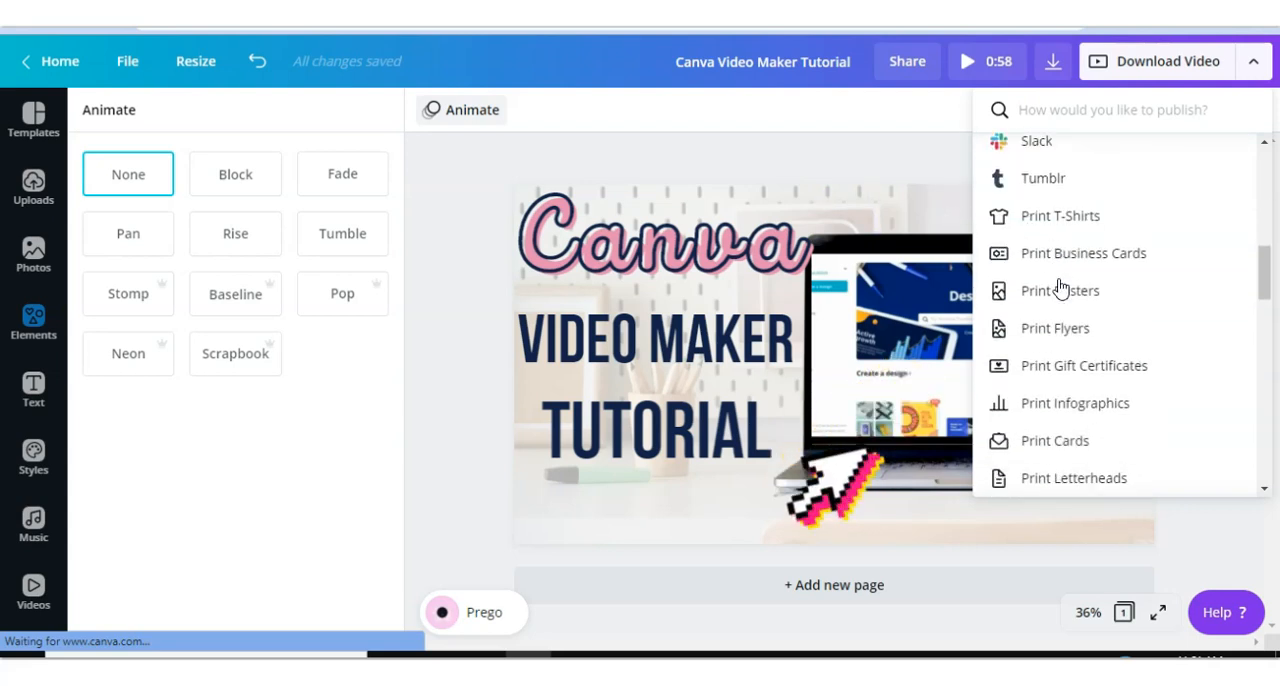
pyautogui.scroll(-10, 1060, 288)
pyautogui.scroll(-5, 1060, 288)
pyautogui.scroll(4, 1060, 288)
pyautogui.scroll(15, 1060, 288)
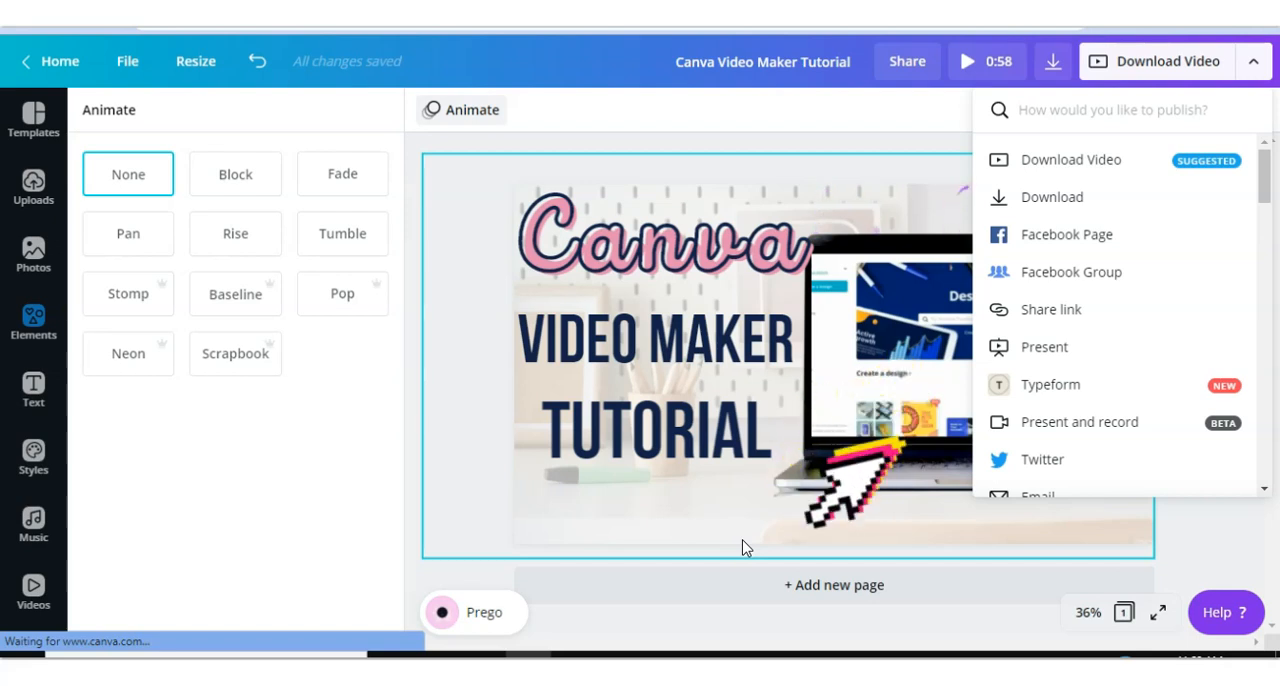
pyautogui.click(742, 548)
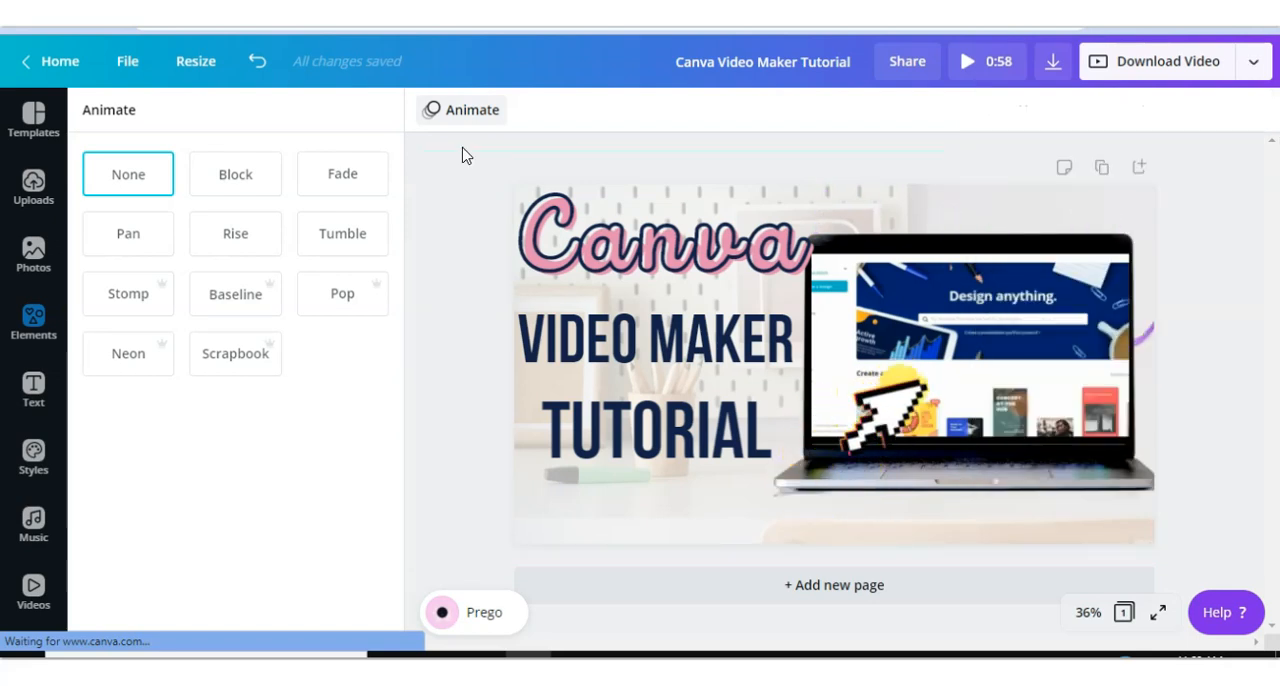